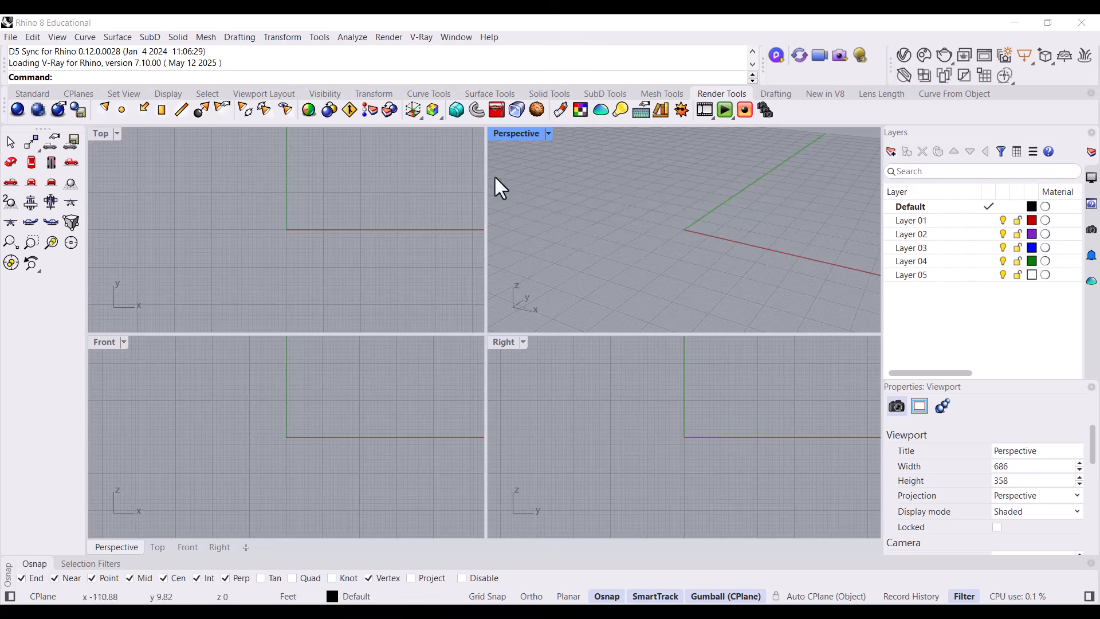
Maximize the Top viewport and check the lobby's required area in the Word program list
double_click(99, 134)
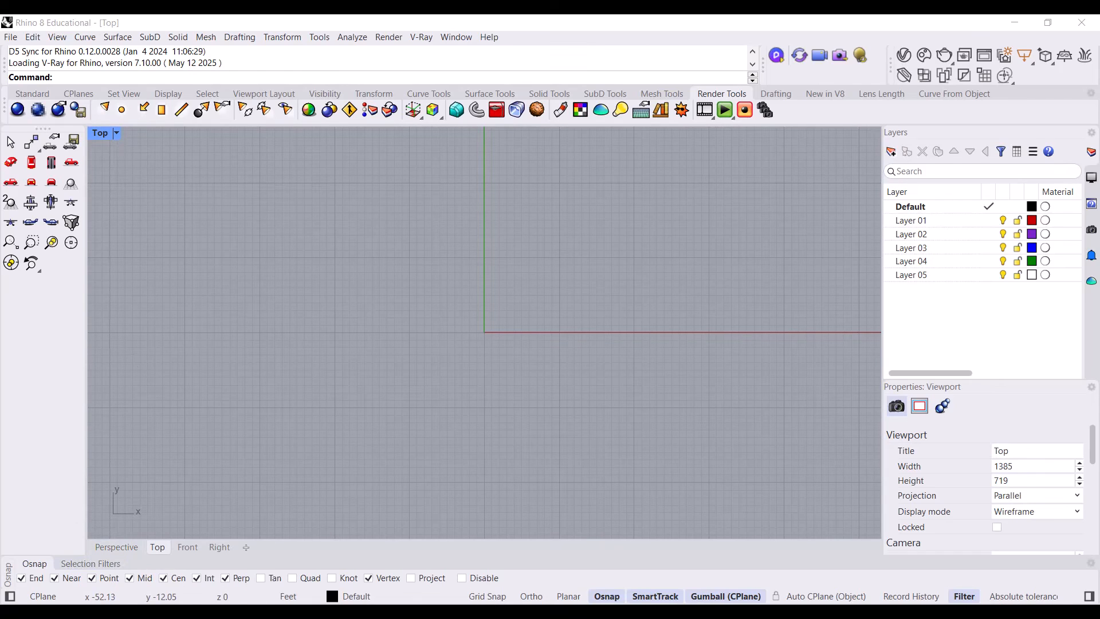
click(262, 612)
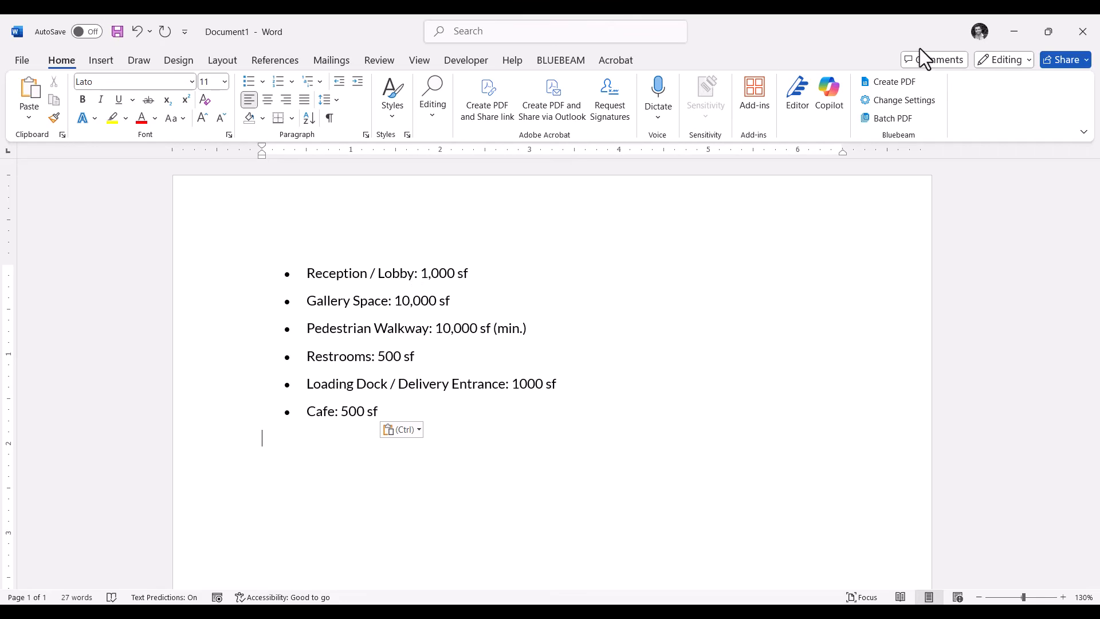
click(1010, 33)
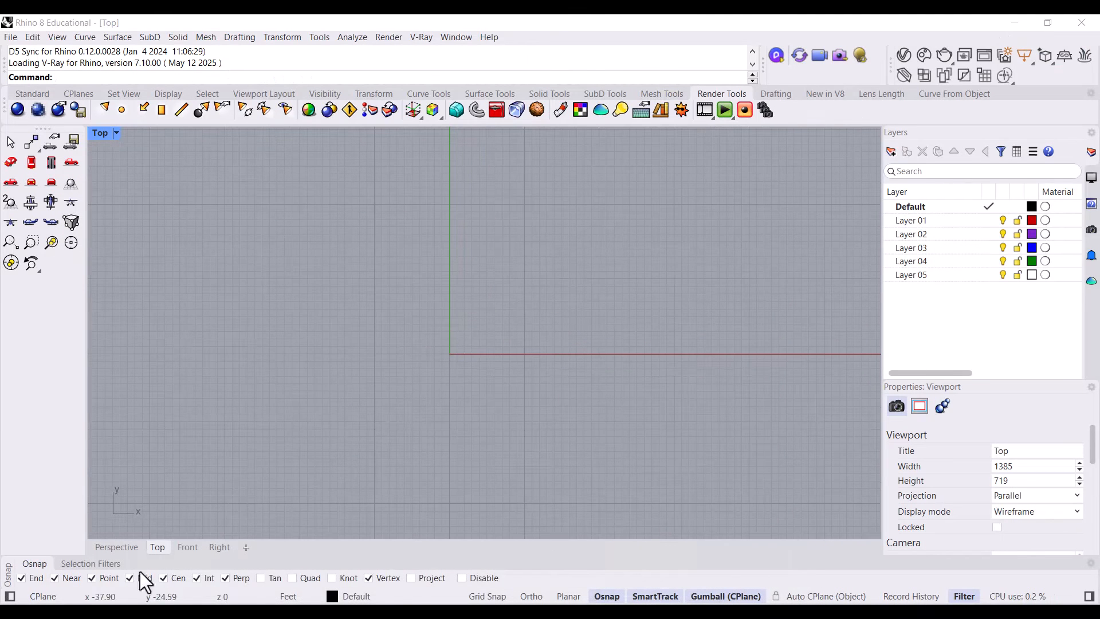
Calculate the square root of 1000 in Calculator to get the lobby square's side length
click(152, 611)
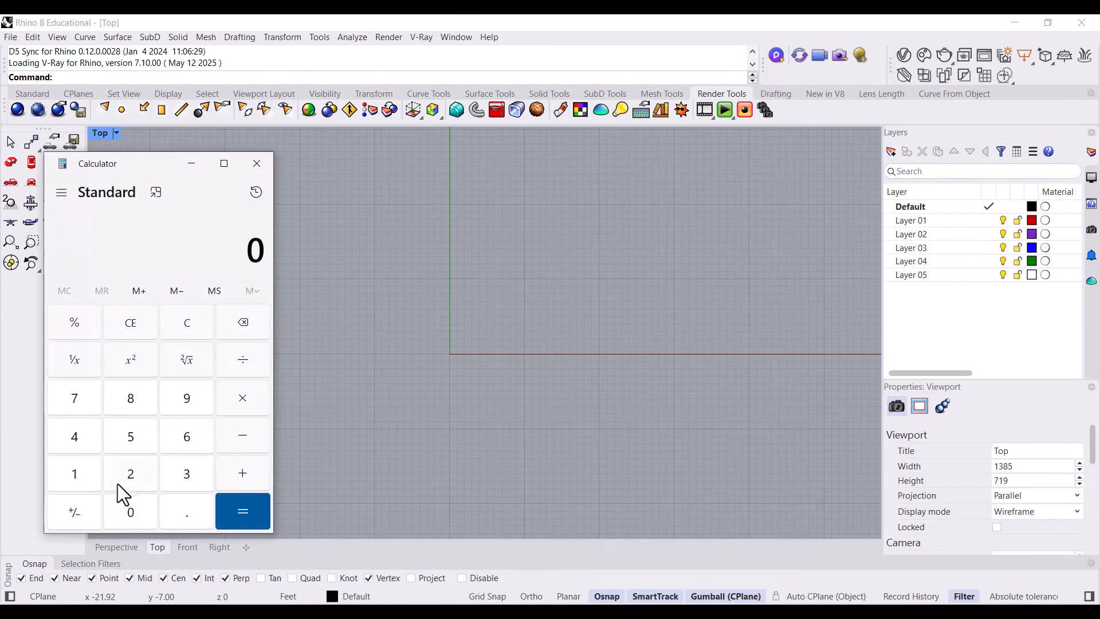
click(75, 484)
click(136, 517)
click(136, 517)
click(136, 517)
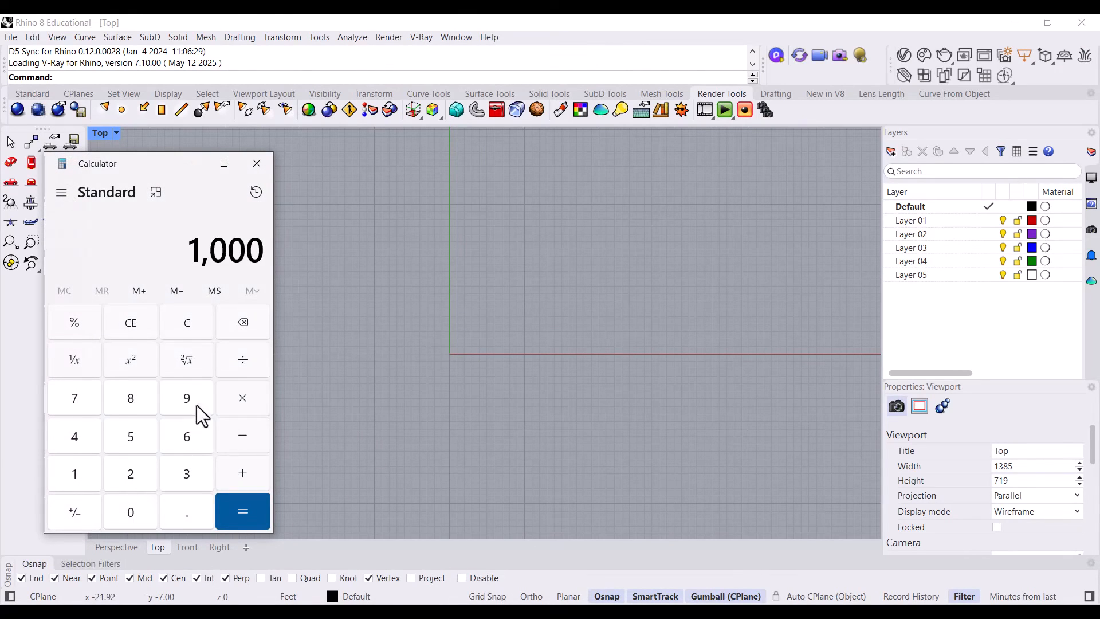
click(193, 363)
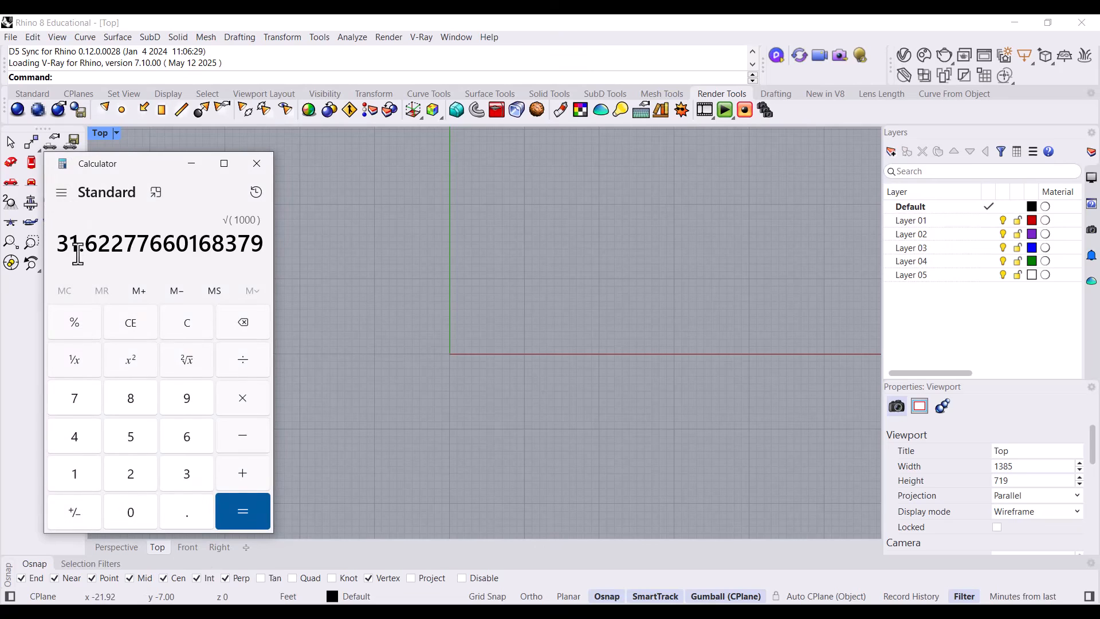
click(257, 164)
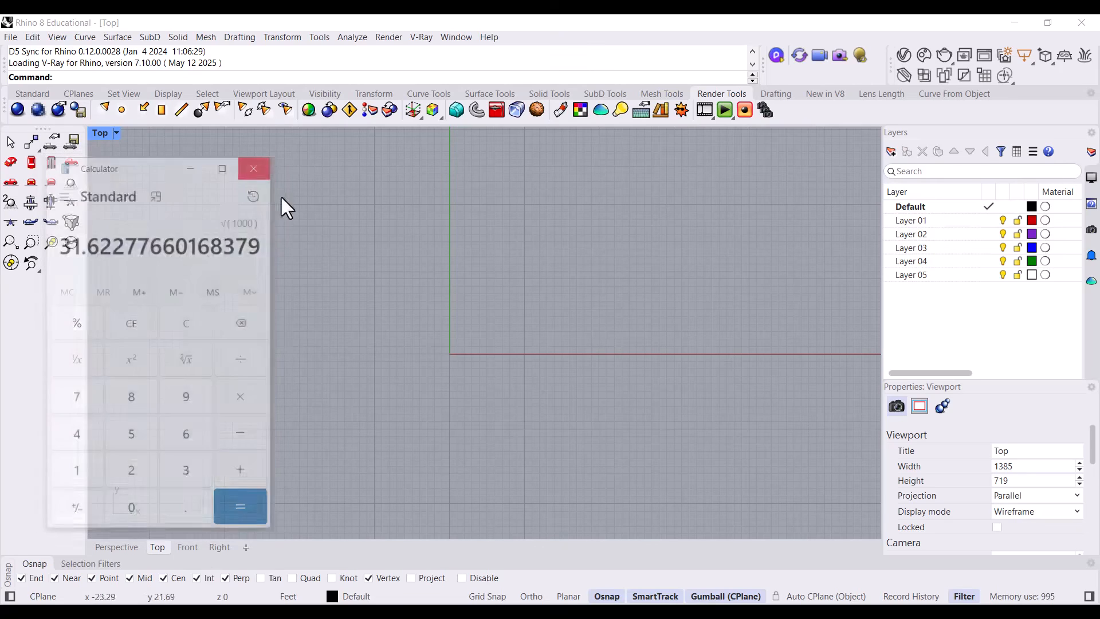
Draw a 32' by 32' rectangle for the lobby just above and right of the origin
right_drag(383, 312, 329, 366)
text(Rectangle)
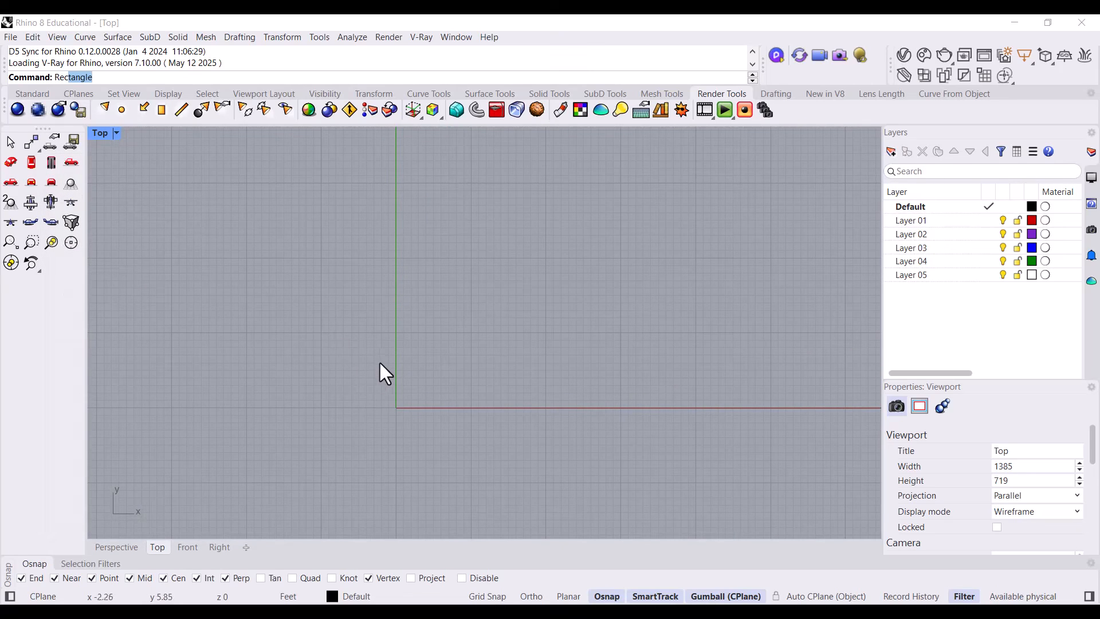
key(Return)
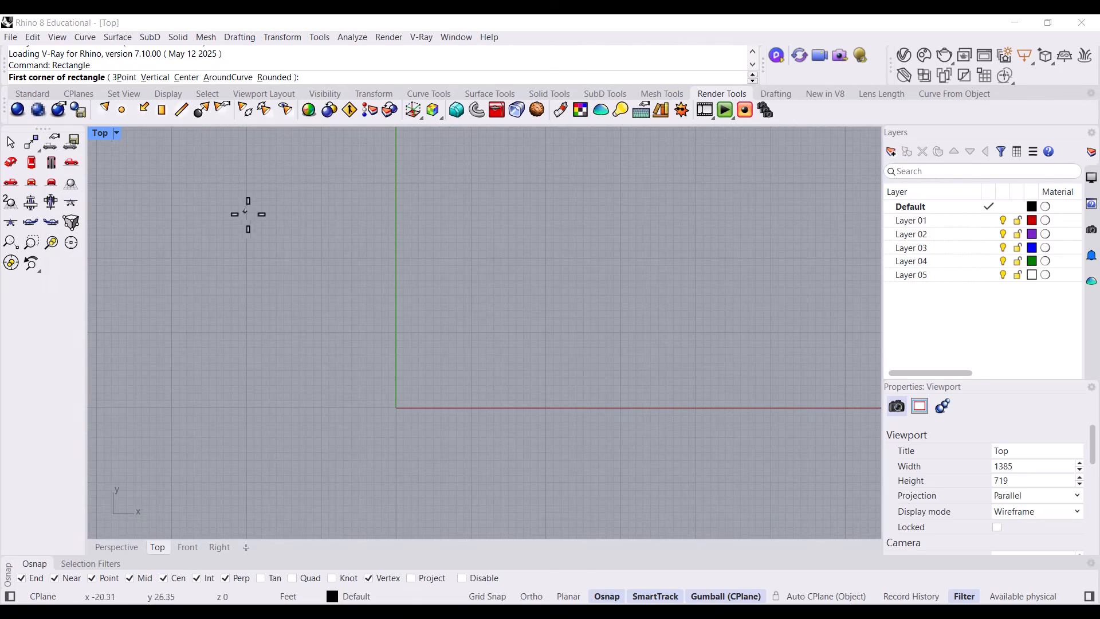
click(439, 334)
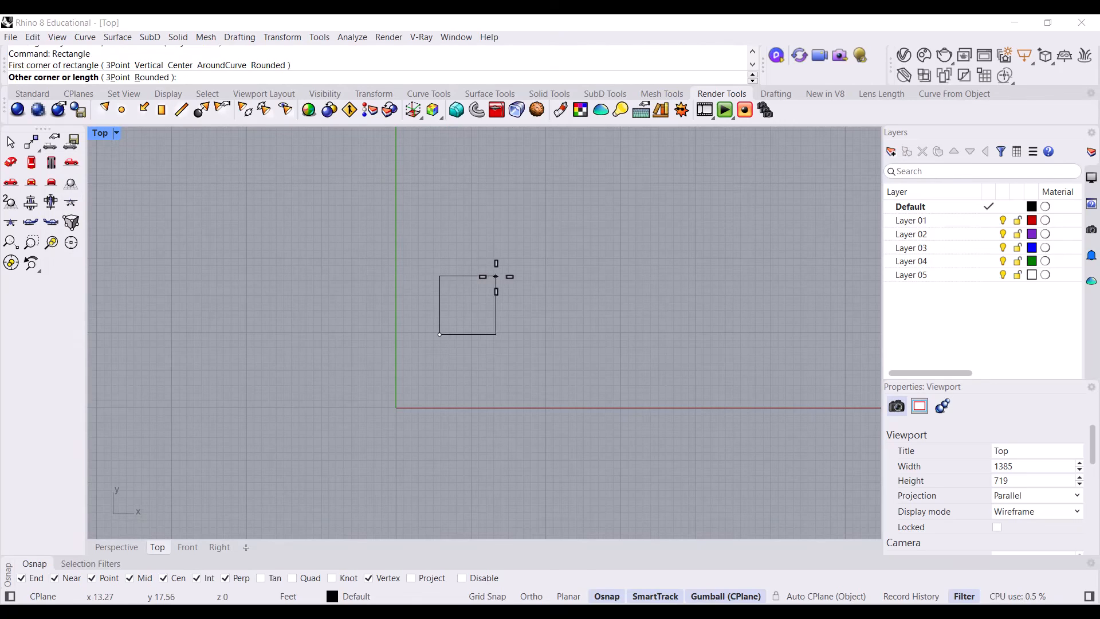
text(32)
key(Return)
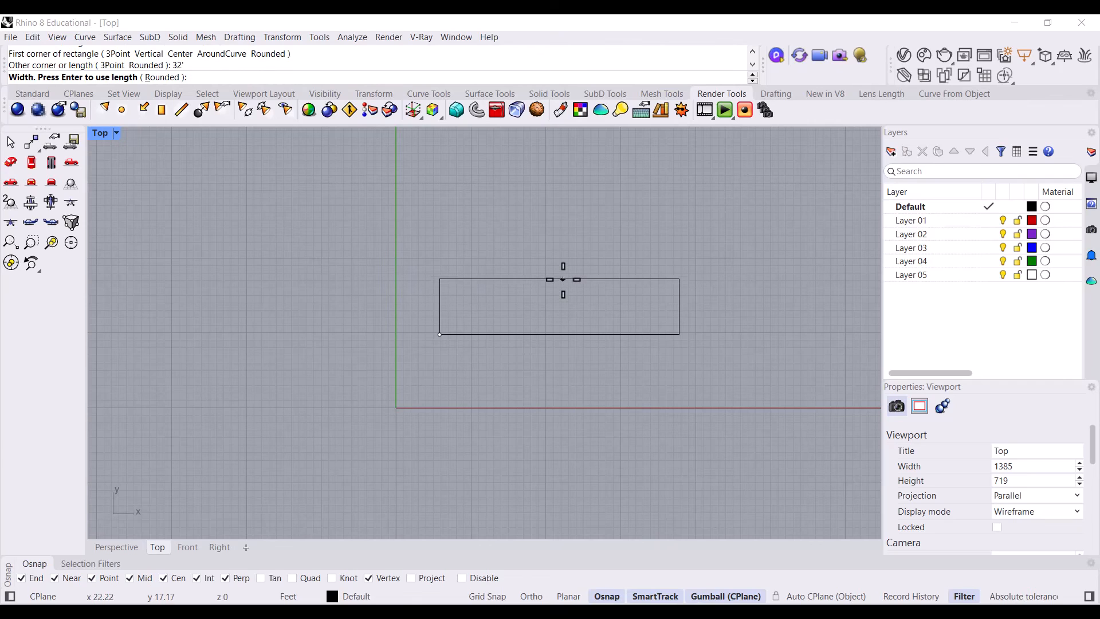
text(32')
key(Return)
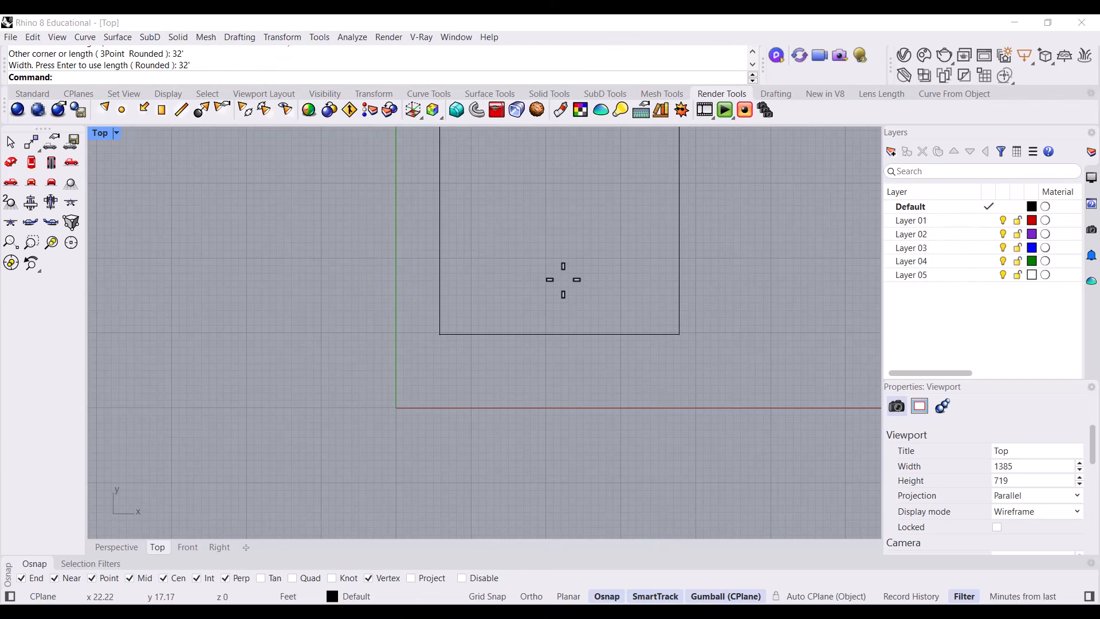
scroll(407, 350, down, 5)
right_drag(505, 257, 377, 271)
scroll(374, 304, up, 3)
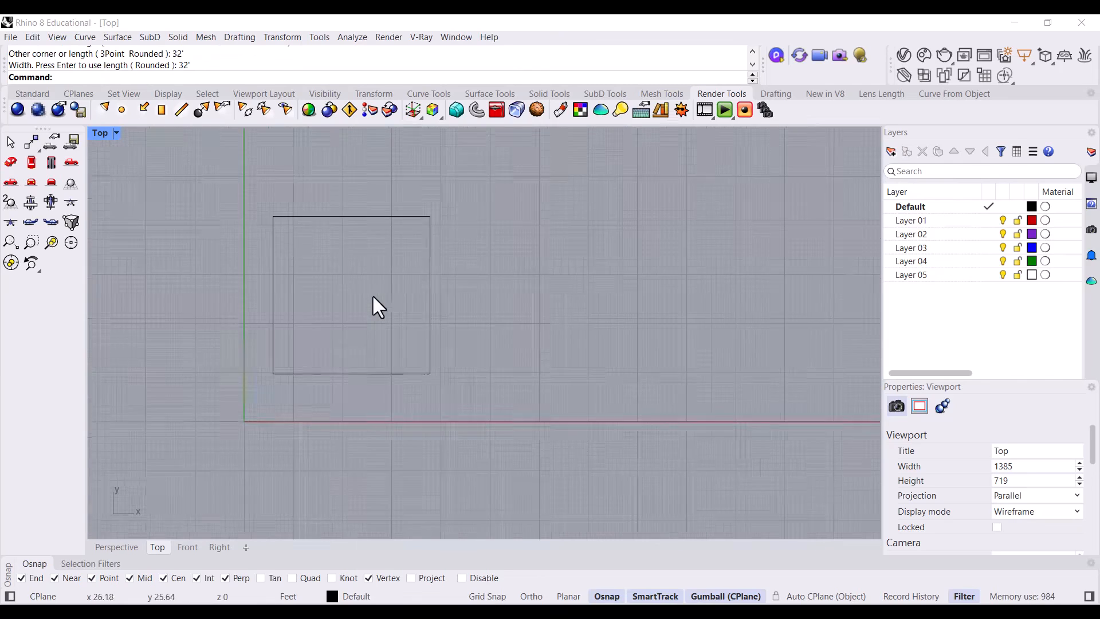
click(459, 269)
key(Escape)
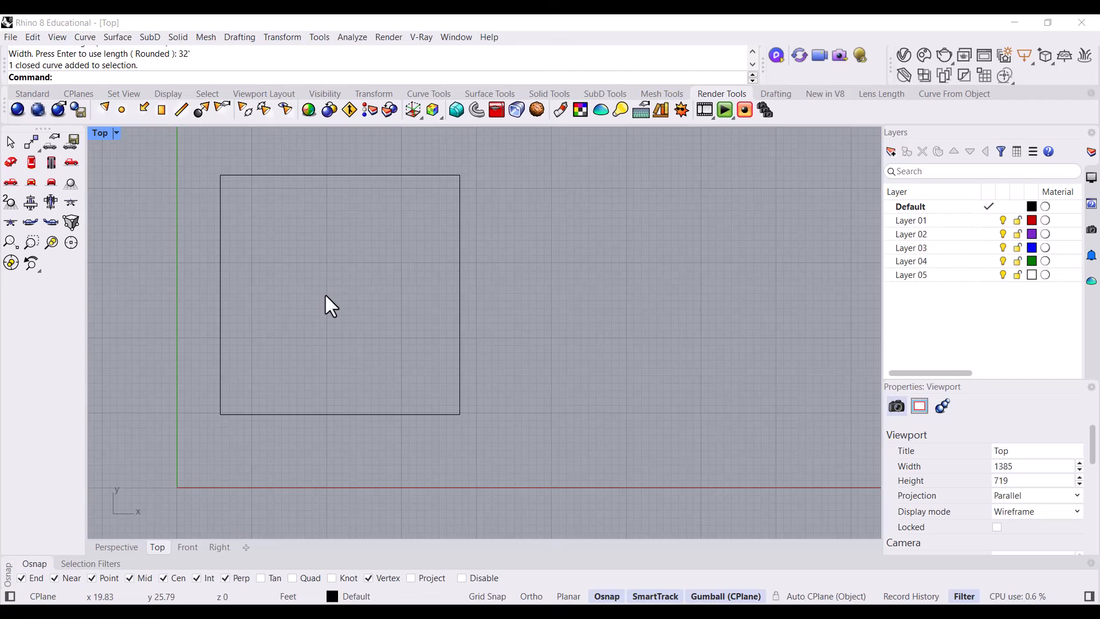
Add a text dot reading LOBBY inside the square and nudge it to the square's centre
text(Dot)
key(Return)
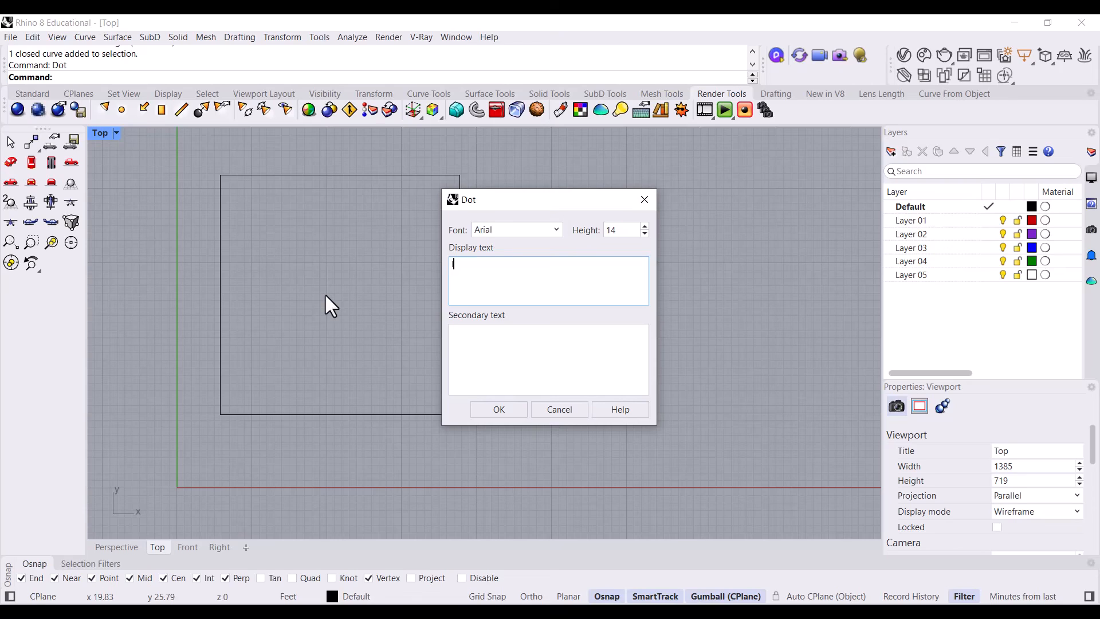
text(LOBBY)
click(494, 411)
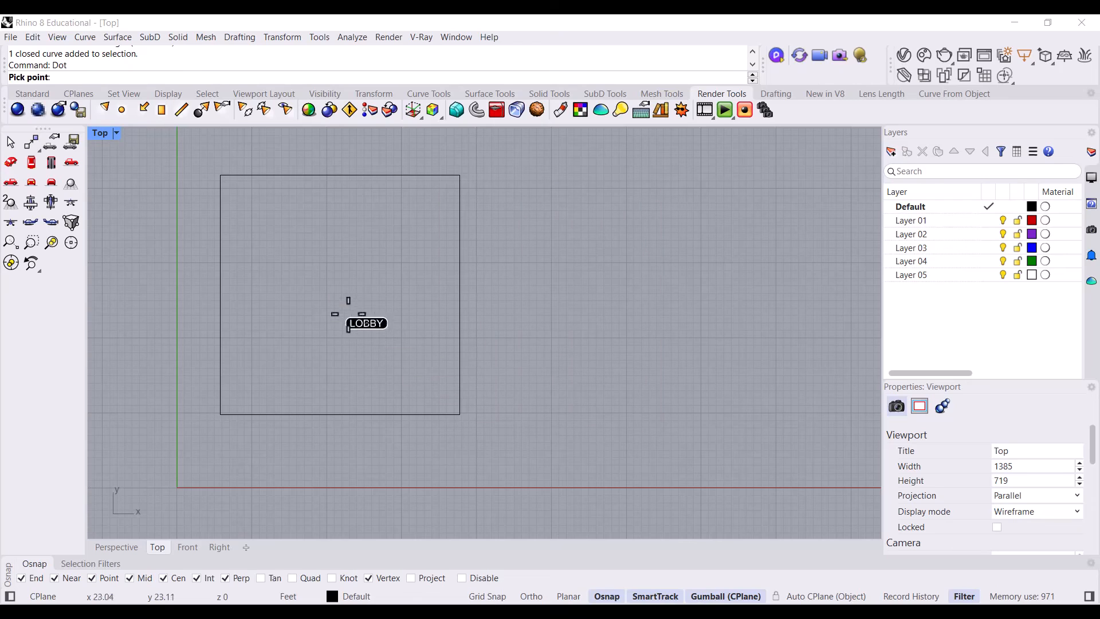
click(337, 293)
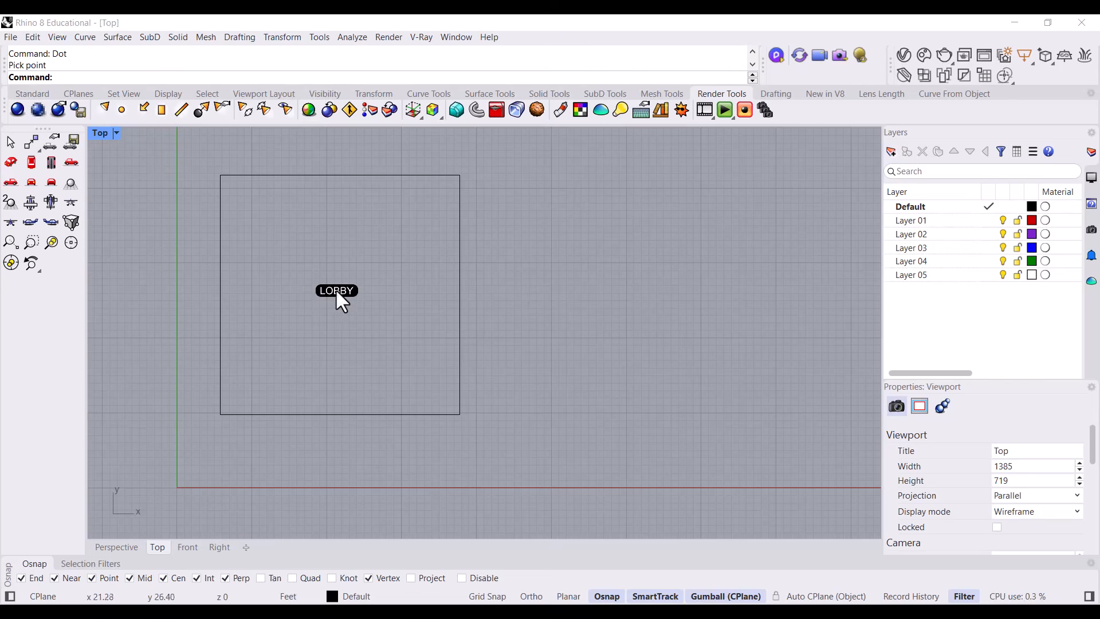
click(336, 291)
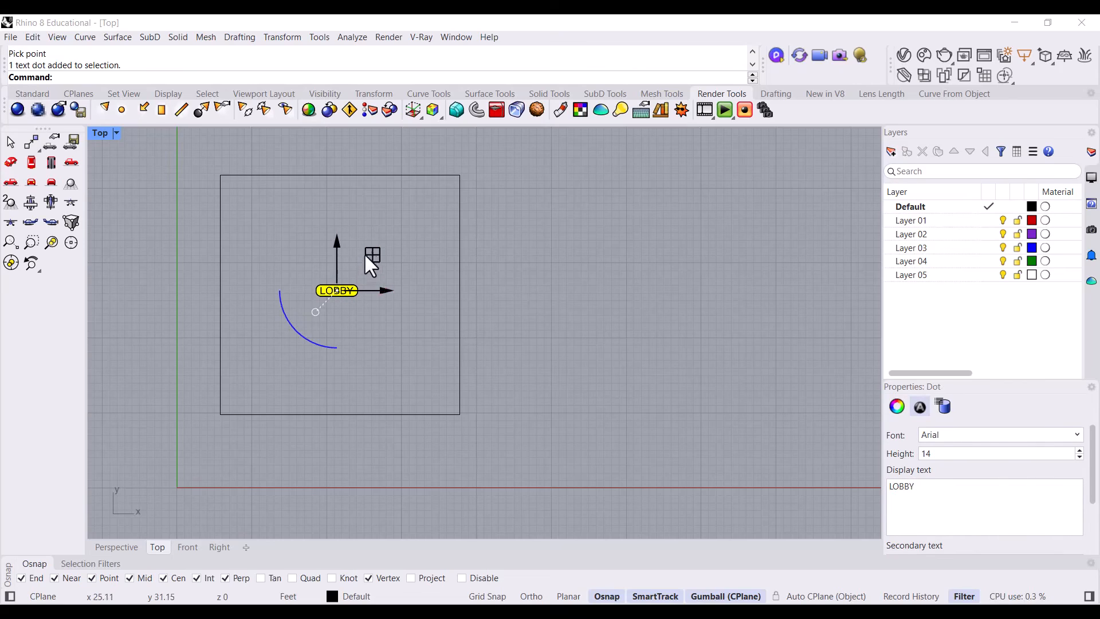
mouse_move(363, 257)
mouse_down()
mouse_move(366, 246)
mouse_move(372, 261)
mouse_move(353, 274)
mouse_up()
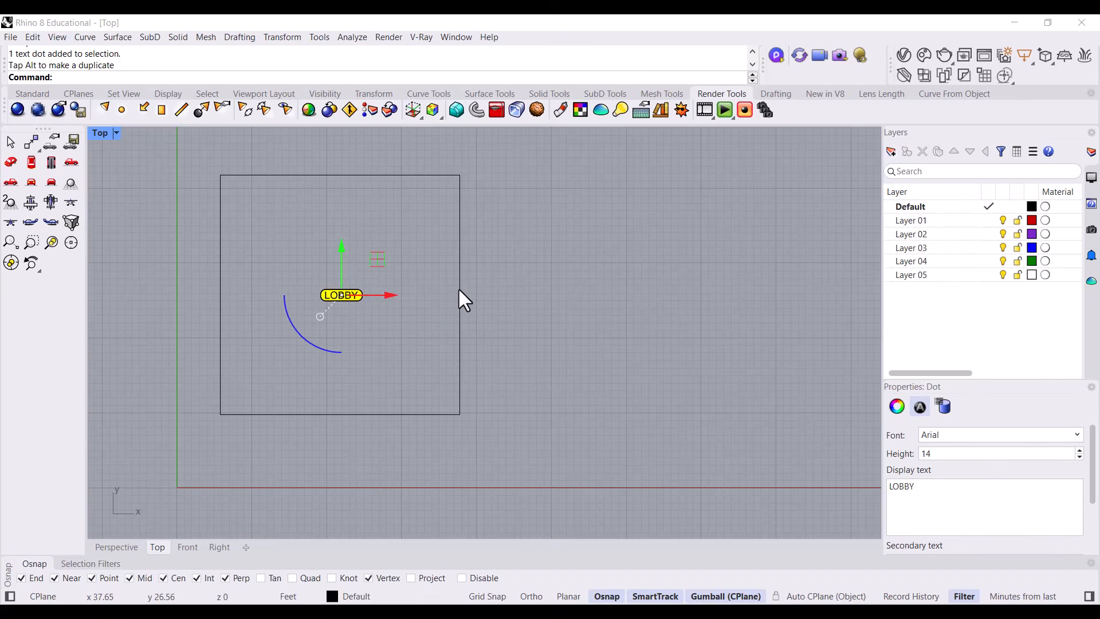
Group the lobby square with its LOBBY text dot
drag(474, 316, 296, 258)
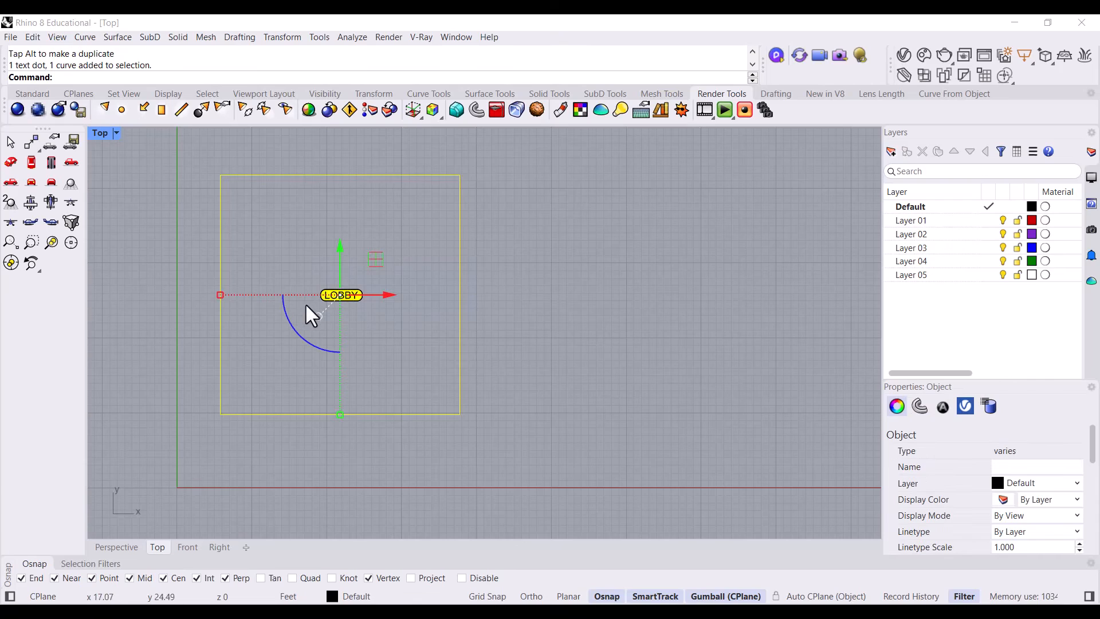
text(Group)
key(Return)
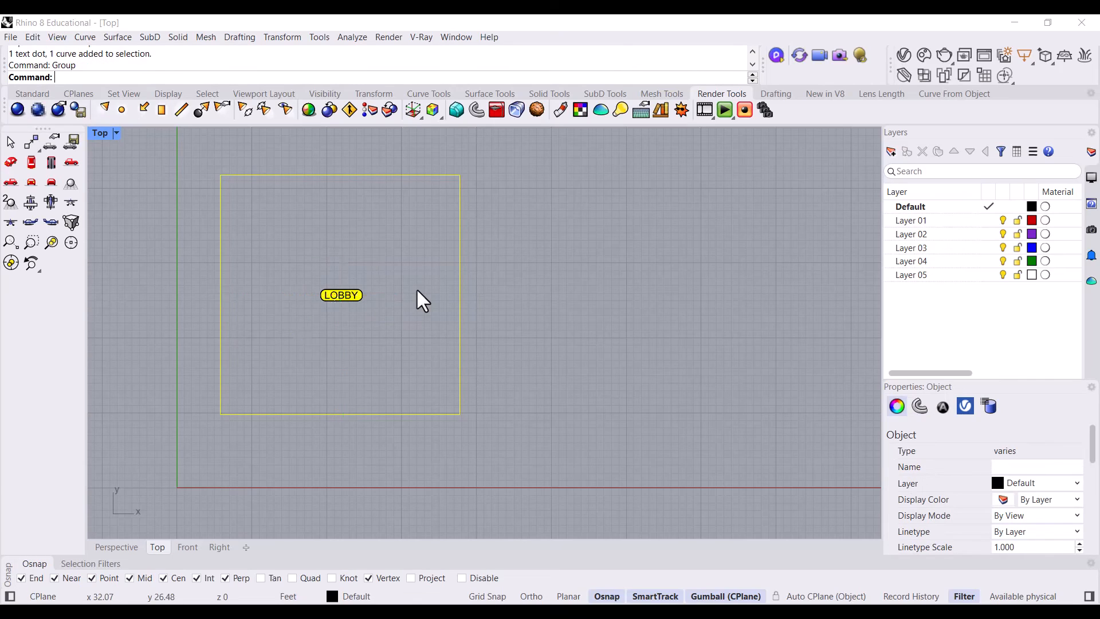
key(Escape)
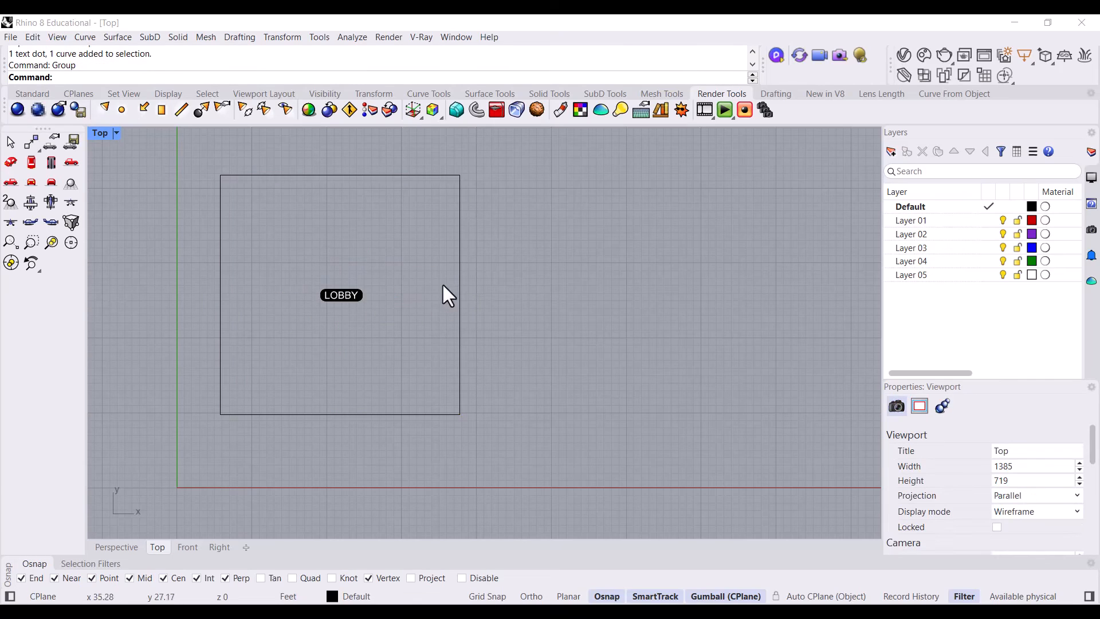
click(460, 294)
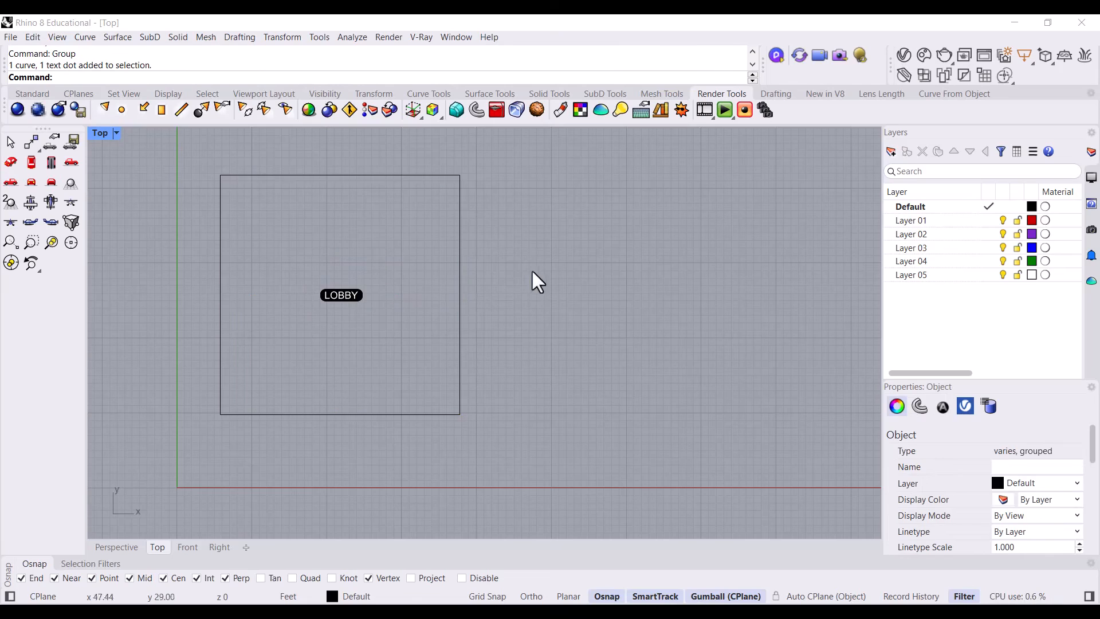
Make Layer 01 the current layer and check the gallery's required area in the Word program list
click(990, 220)
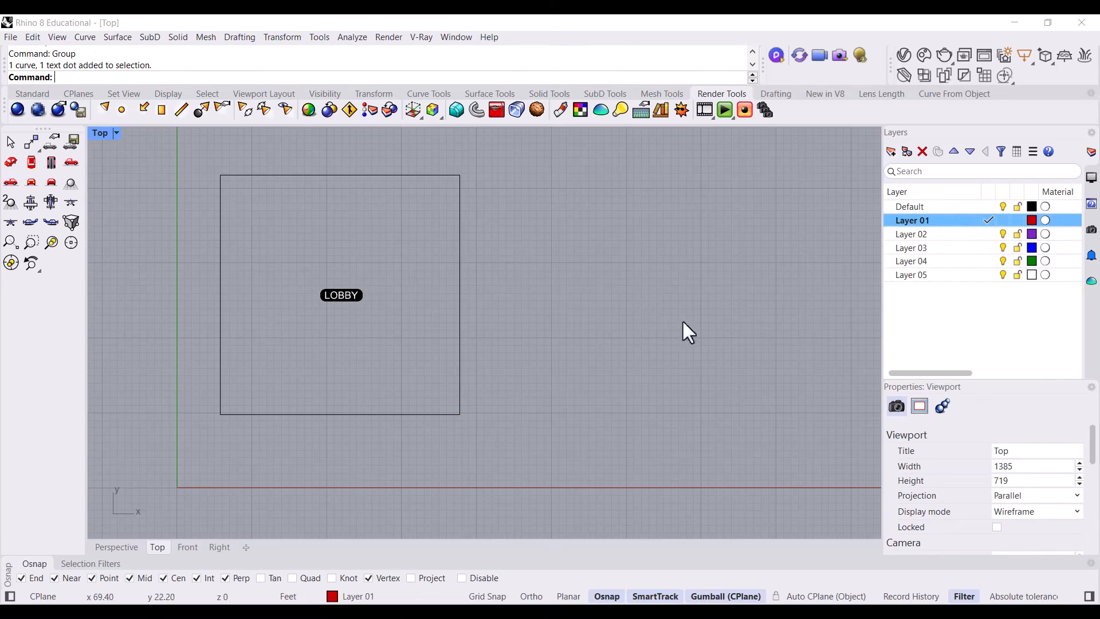
right_drag(451, 305, 368, 325)
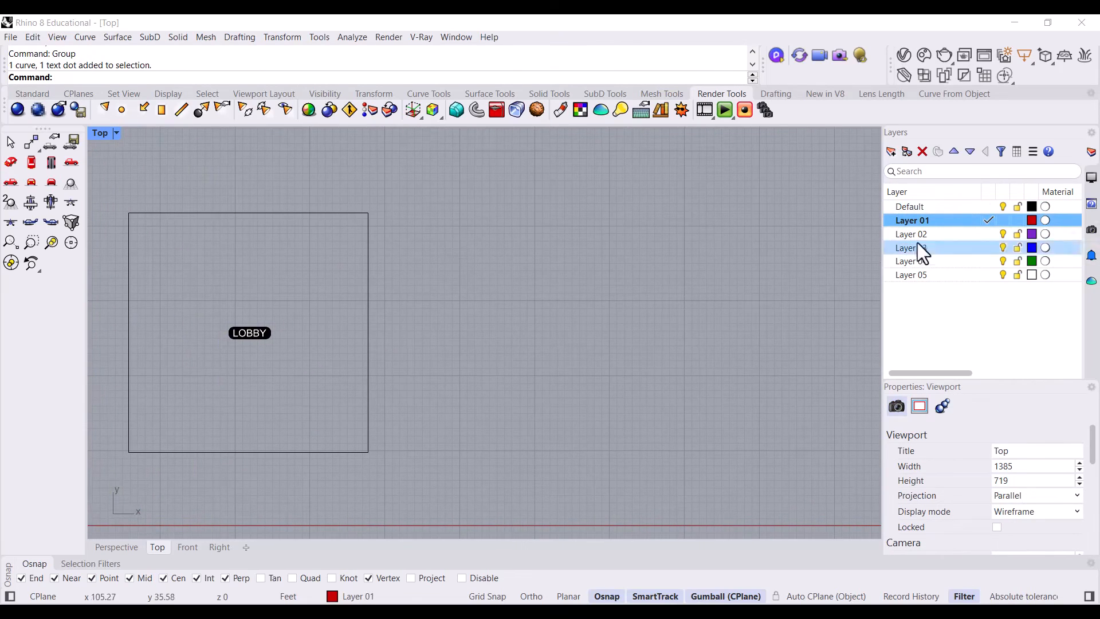
mouse_move(196, 611)
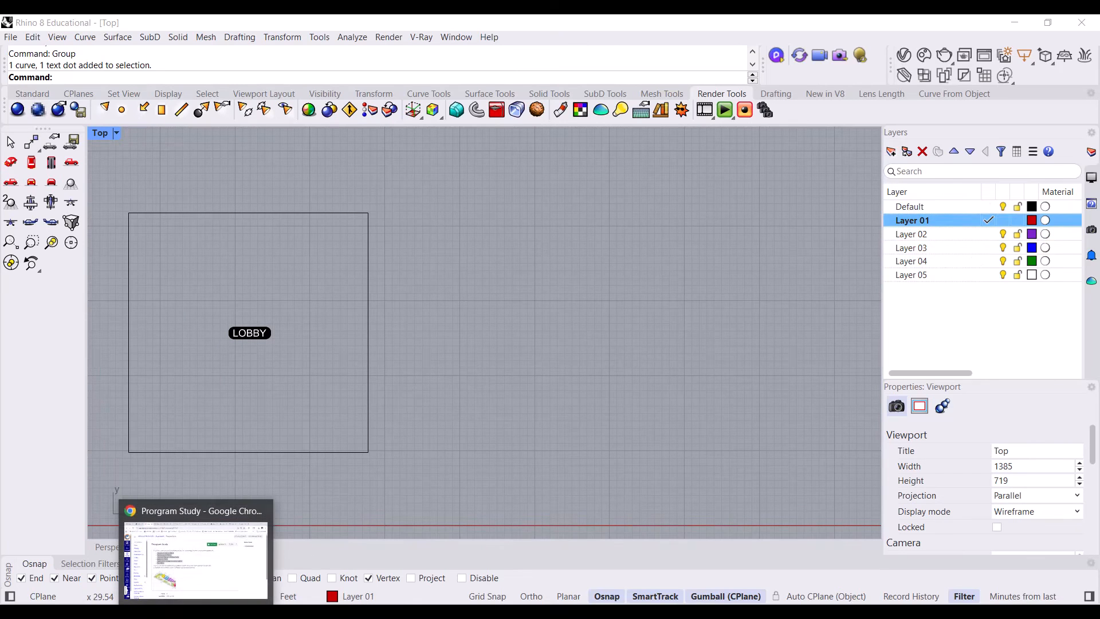
click(246, 568)
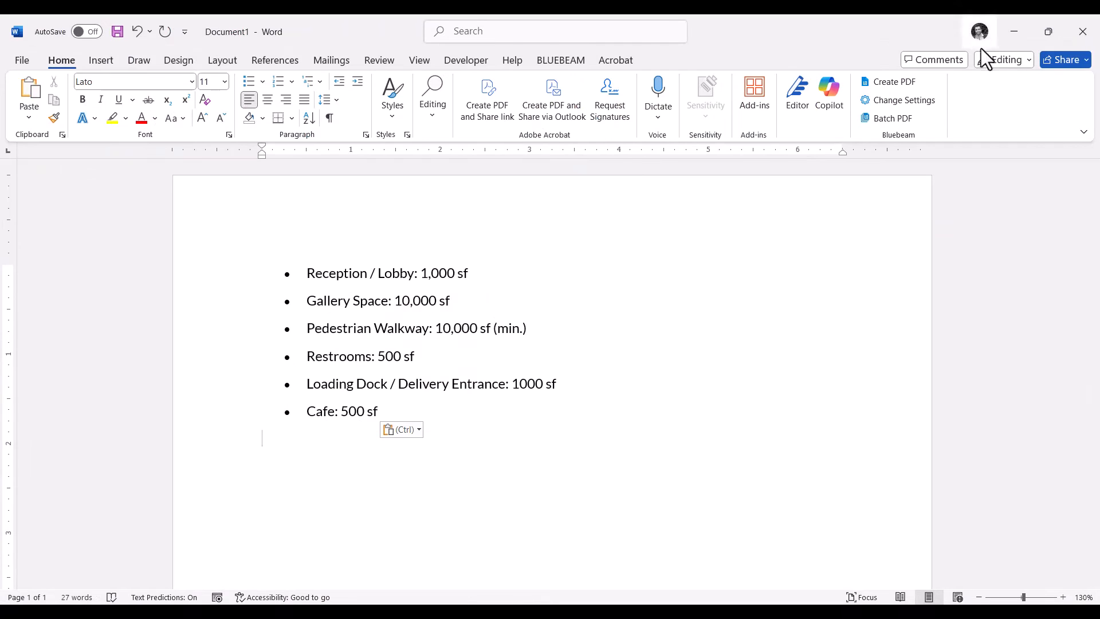
click(1007, 40)
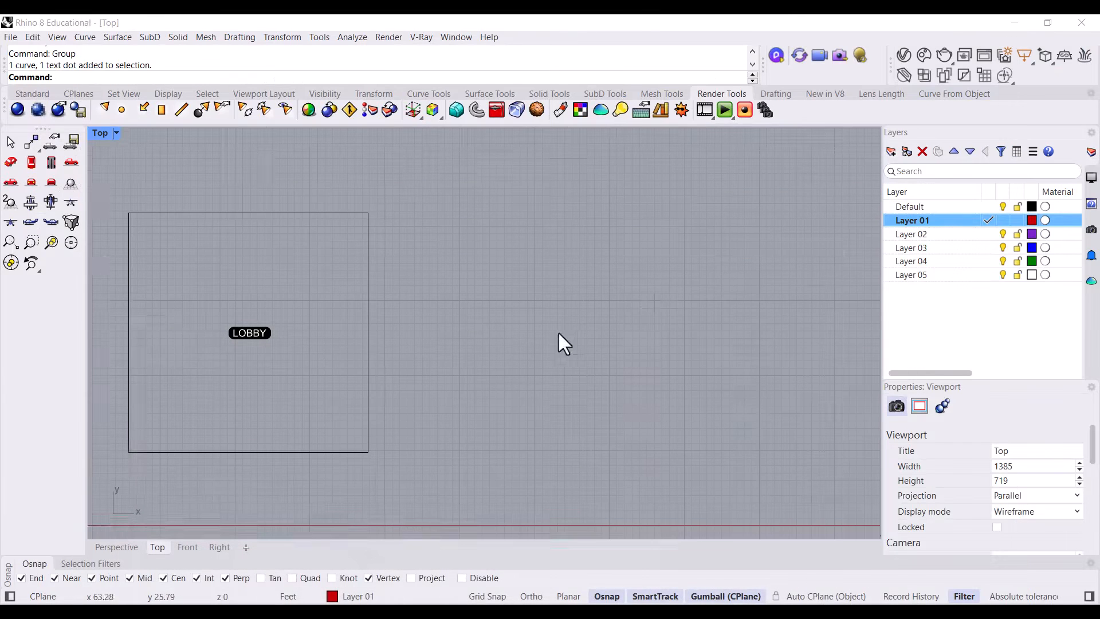
Draw a 100' by 100' rectangle on Layer 01 to the right of the lobby square
right_drag(558, 332, 428, 366)
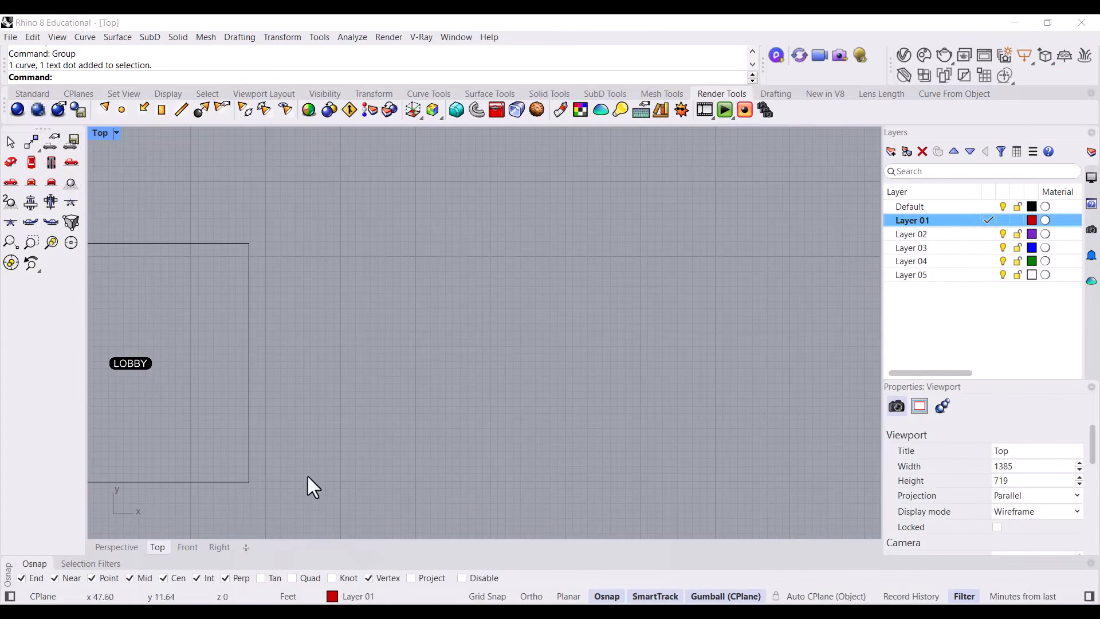
text(Rectangle)
right_drag(377, 397, 348, 380)
key(Return)
click(340, 468)
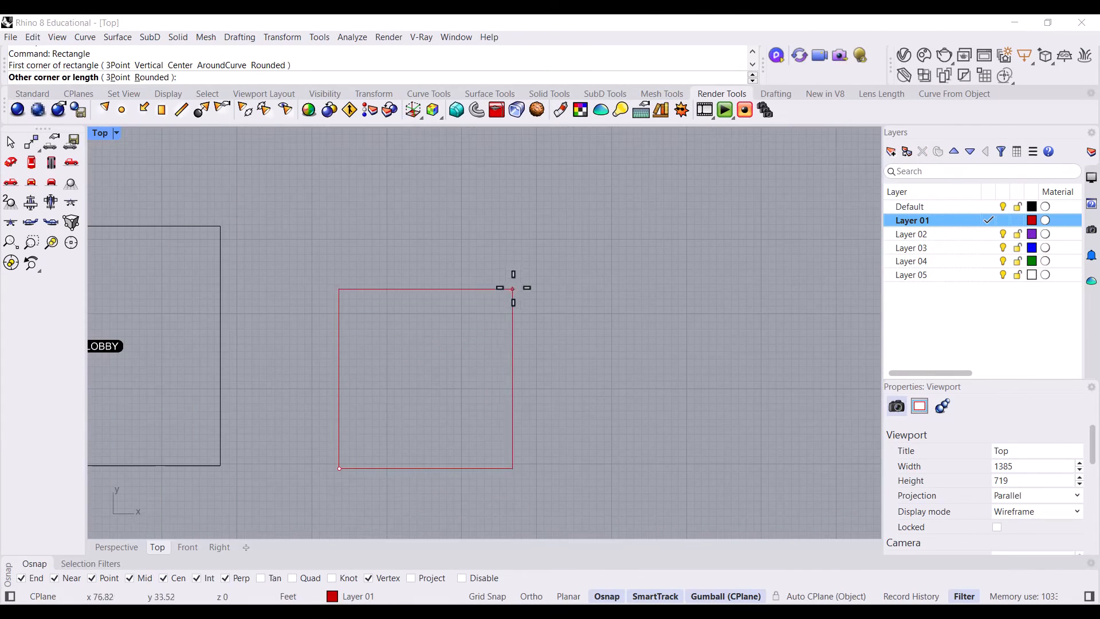
text(100')
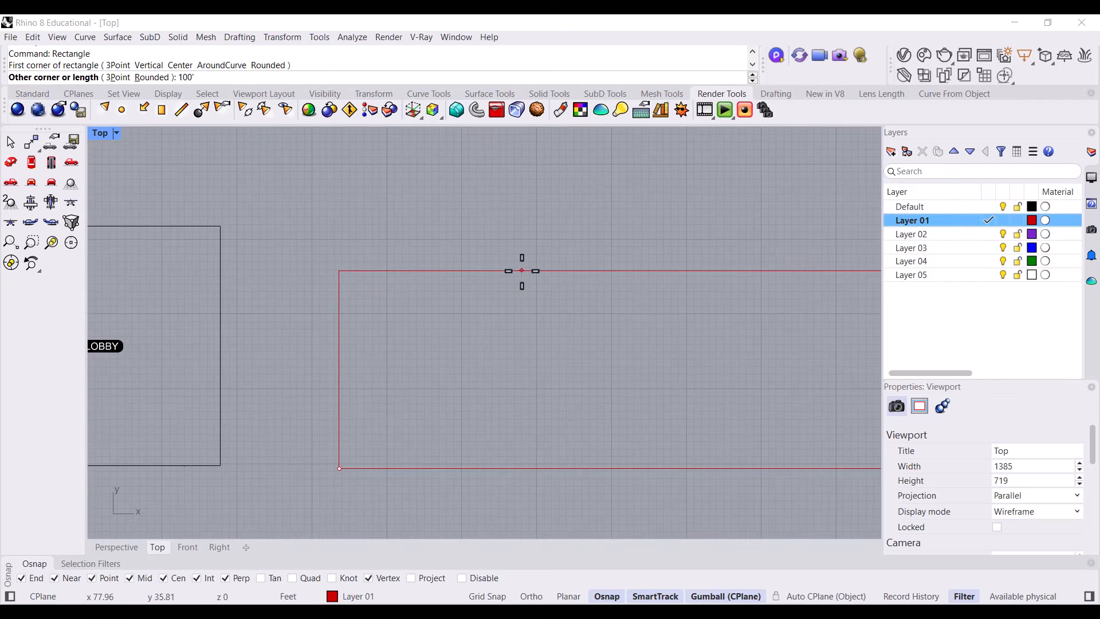
key(Return)
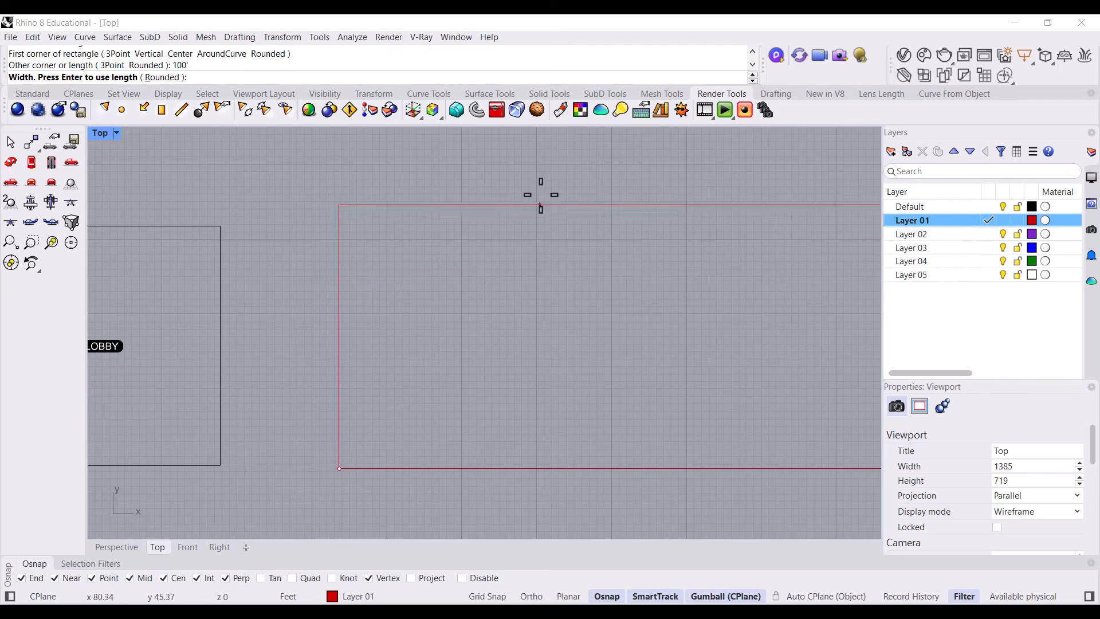
text(100)
key(Return)
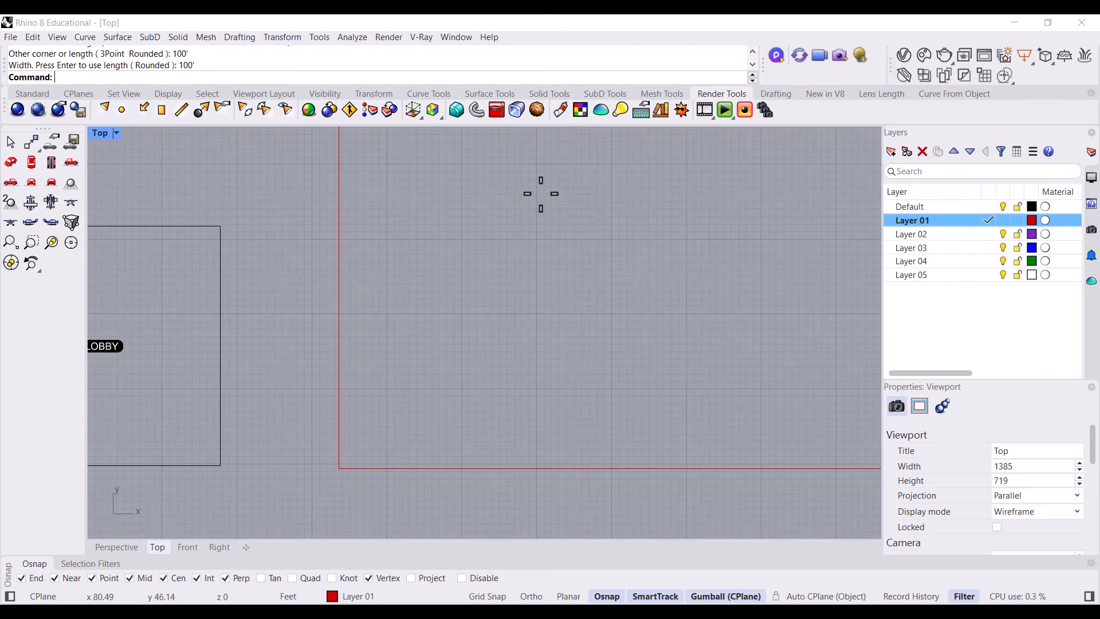
Measure the area of the red 100' square
click(340, 224)
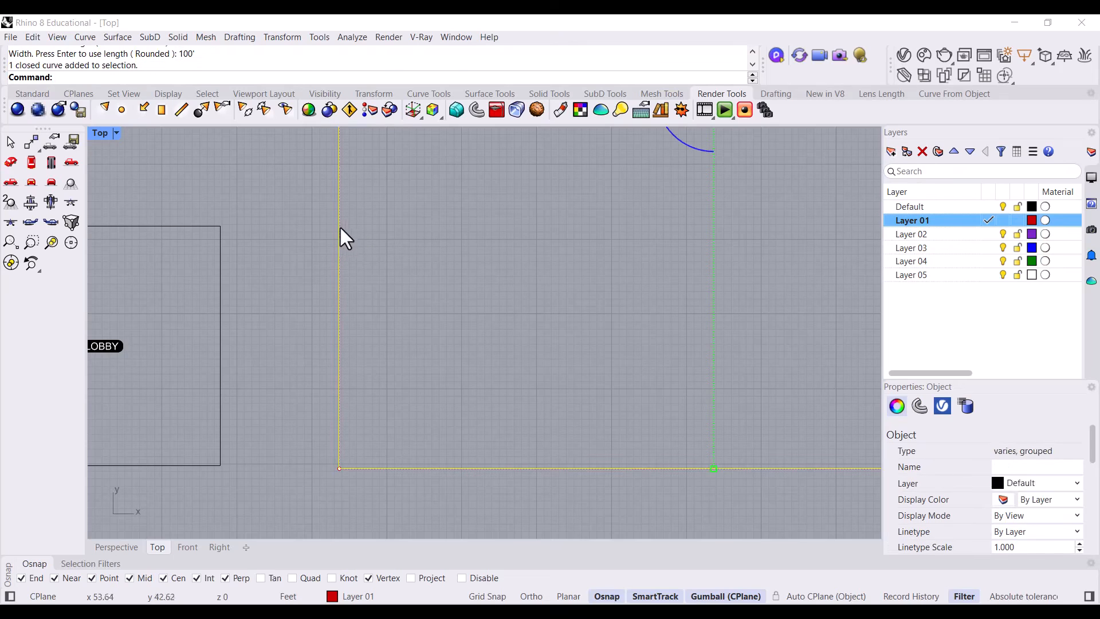
text(Area)
key(Return)
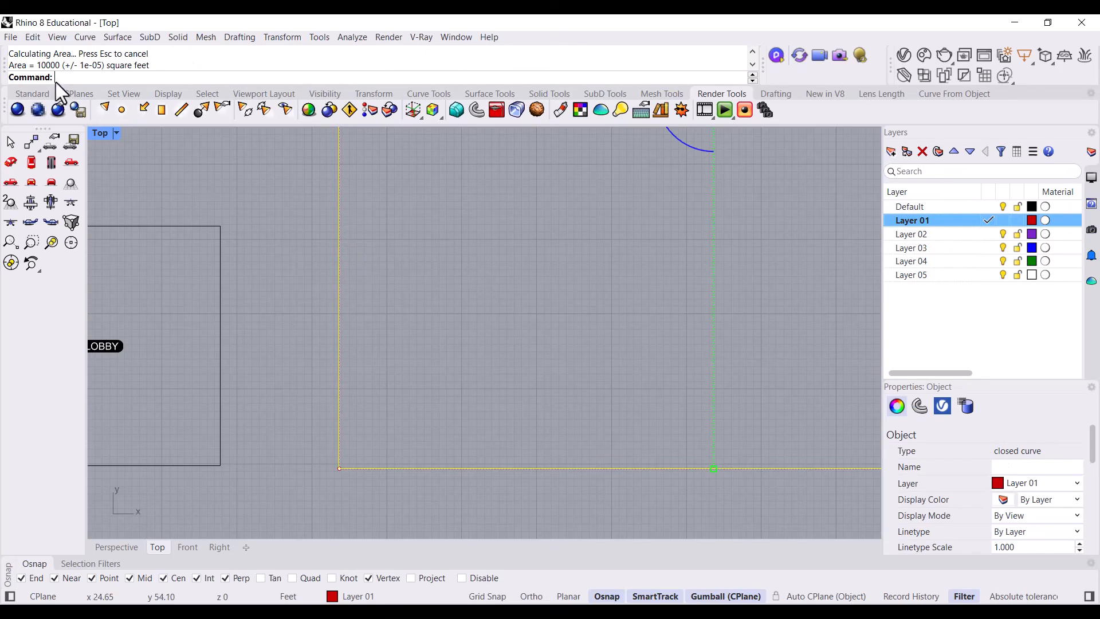
Place a text dot reading GALLERY at the centre of the red 100' square
scroll(345, 340, down, 8)
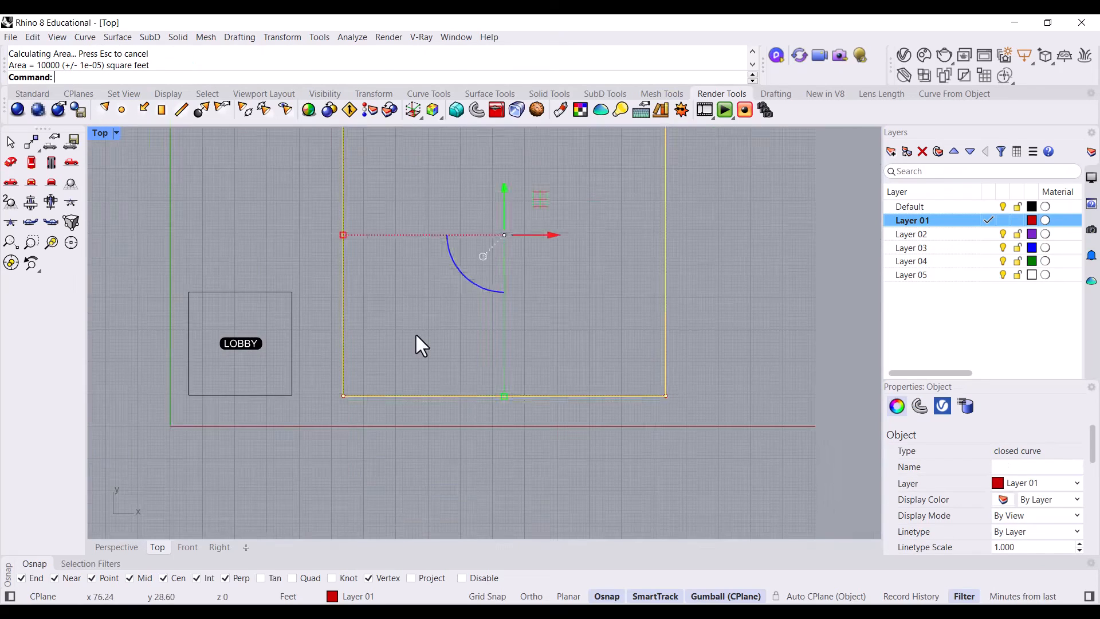
click(435, 348)
right_drag(441, 354, 422, 433)
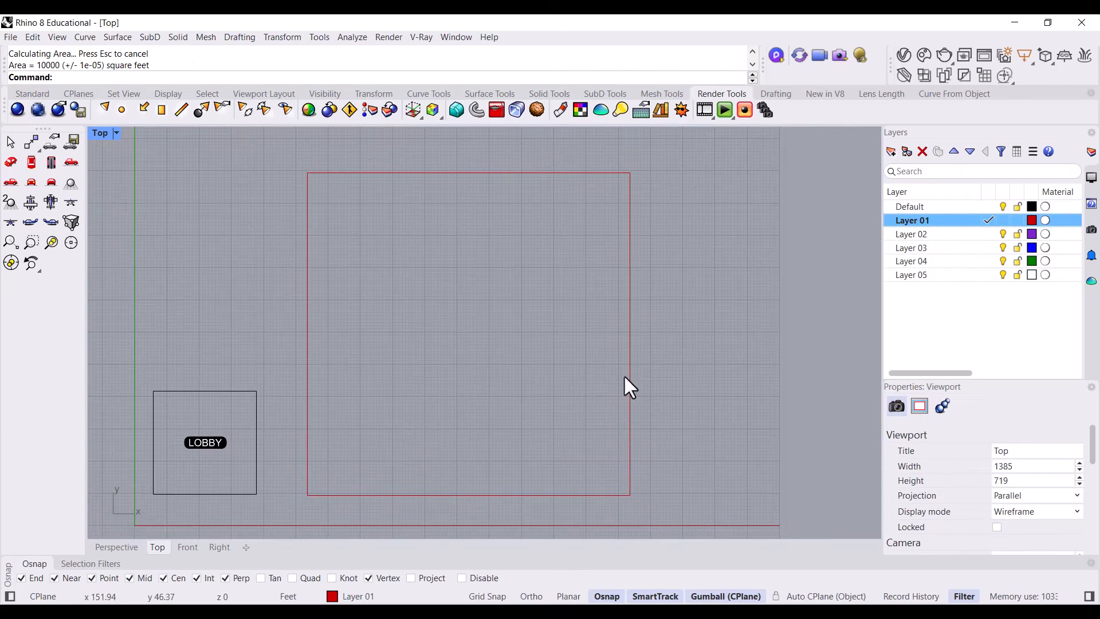
text(Dot)
key(Return)
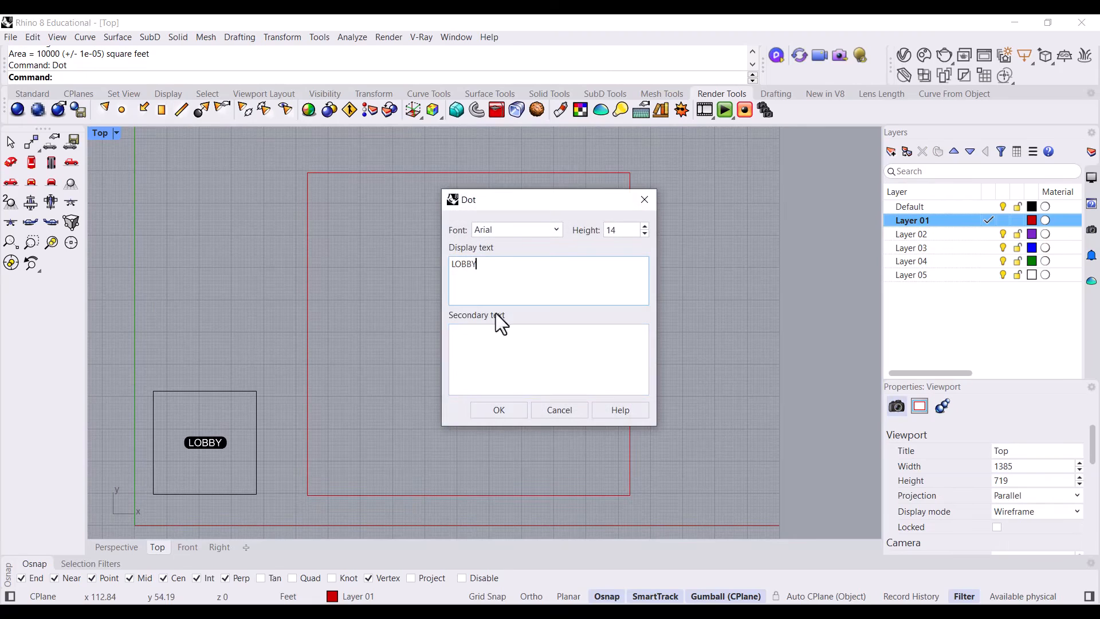
drag(488, 267, 445, 266)
text(GALLERY)
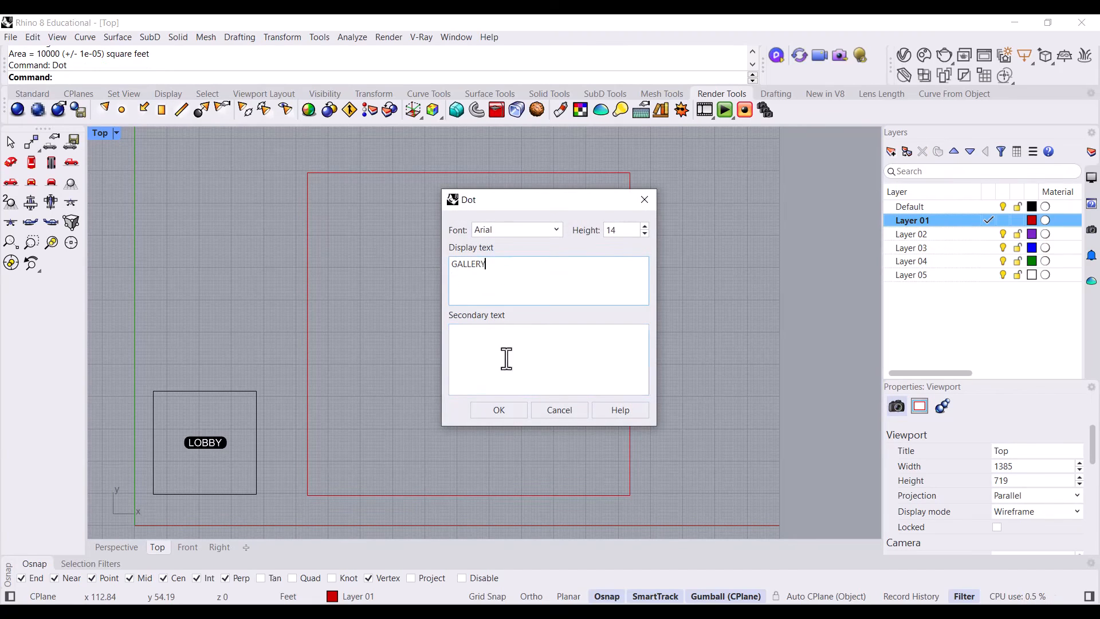
click(504, 408)
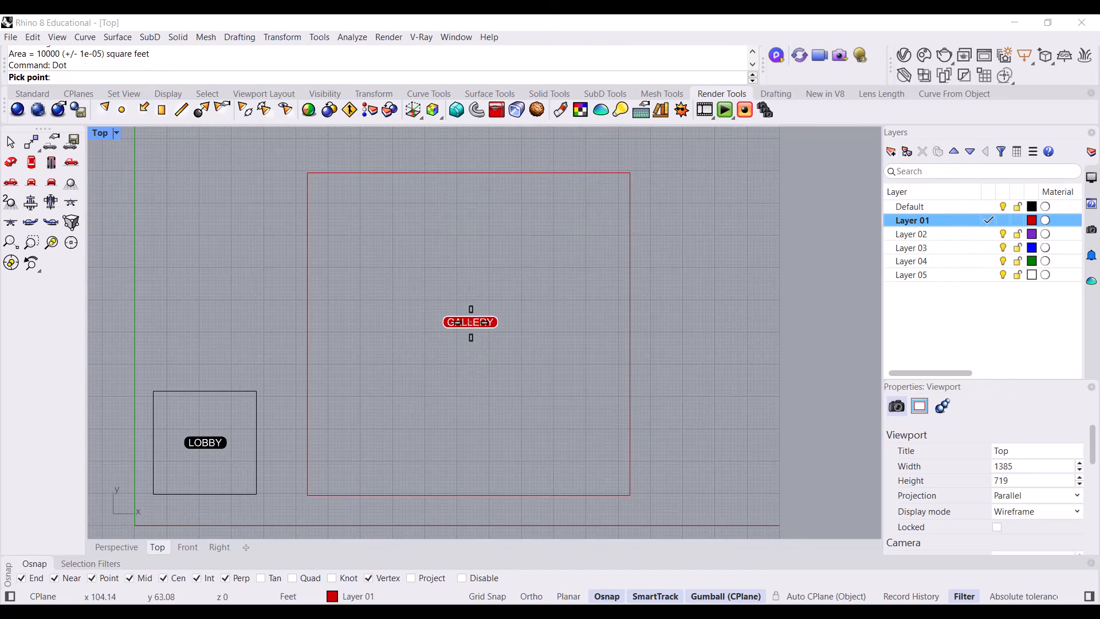
click(471, 331)
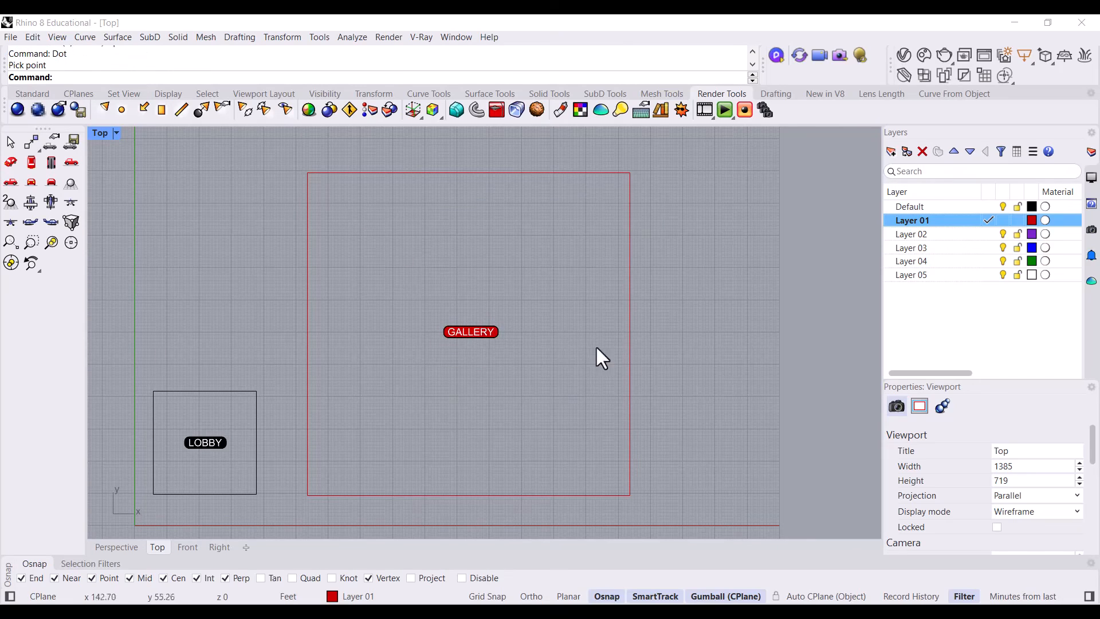
Group the red gallery square with its GALLERY text dot
click(630, 300)
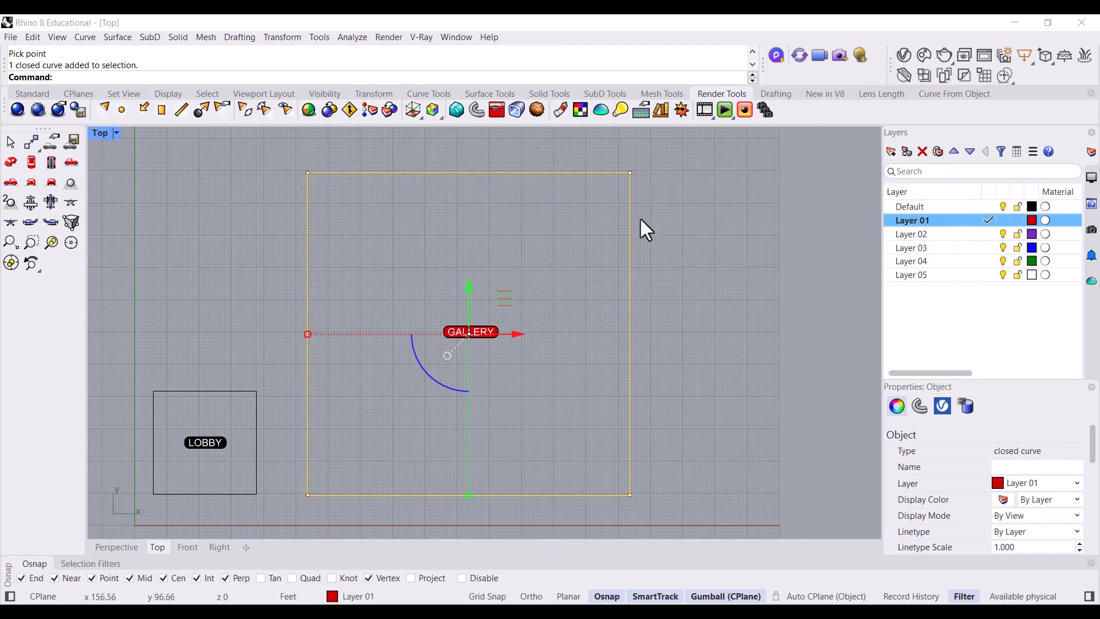
click(452, 291)
drag(685, 381, 387, 279)
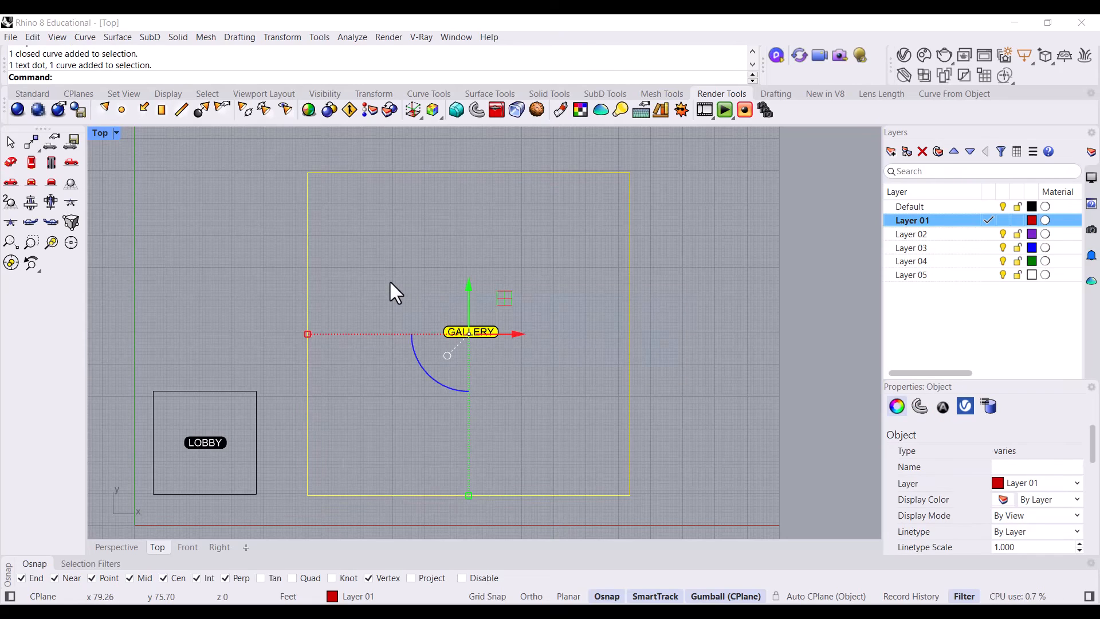
text(Group)
key(Return)
click(390, 283)
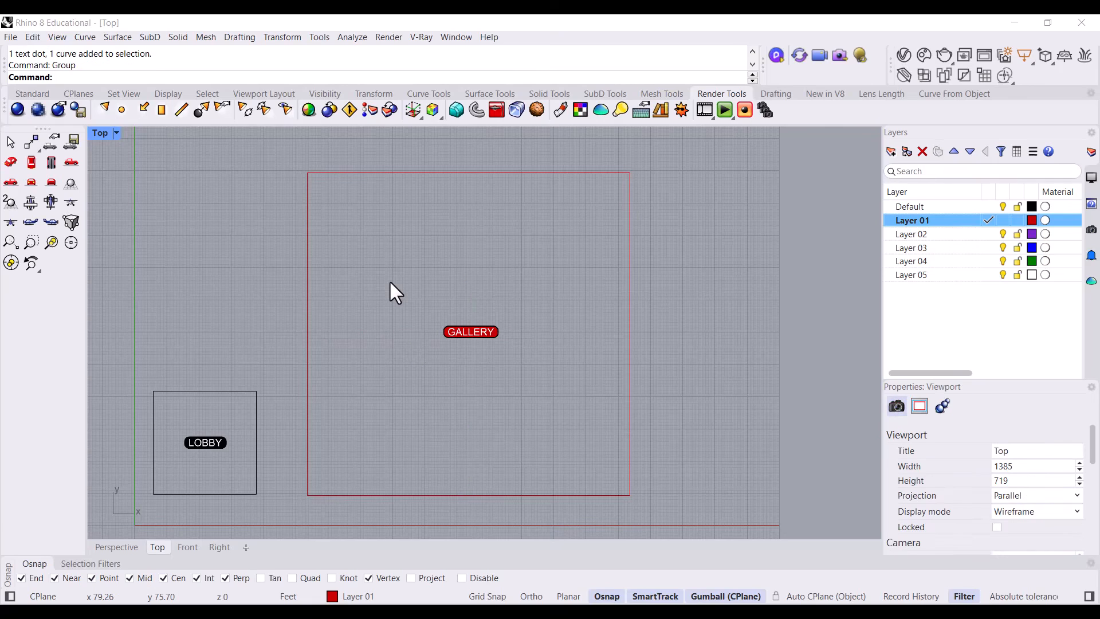
Make Layer 02 the current layer and check the pedestrian walkway's required area in the Word program list
click(988, 234)
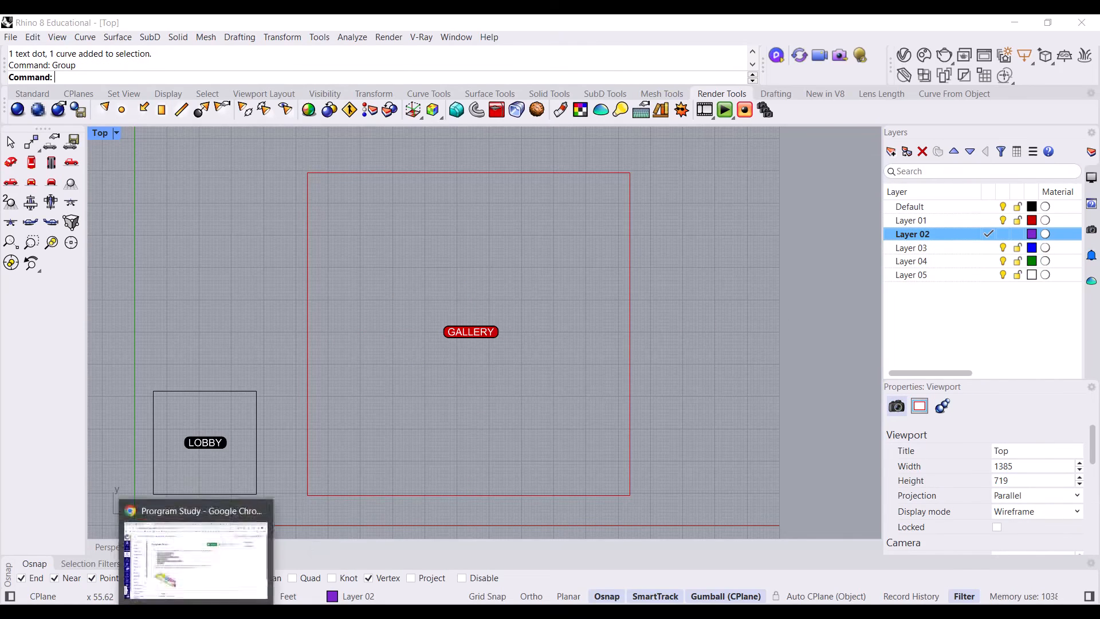
click(226, 614)
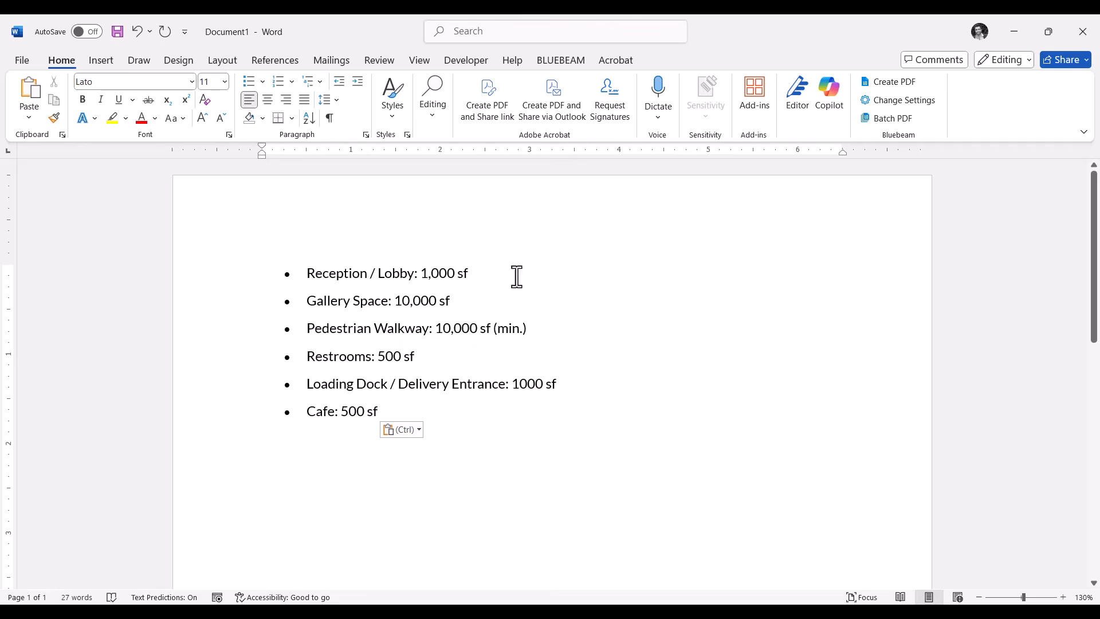
click(1014, 32)
Duplicate the grouped gallery square and dot to the right, leaving a gap beside the original
scroll(466, 329, down, 5)
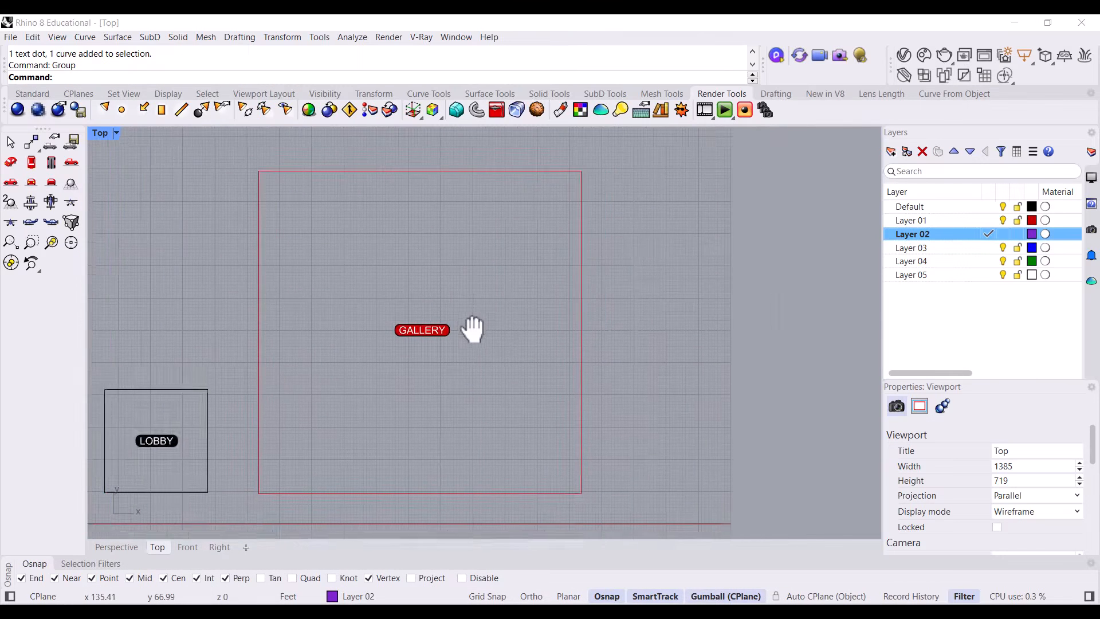
click(458, 328)
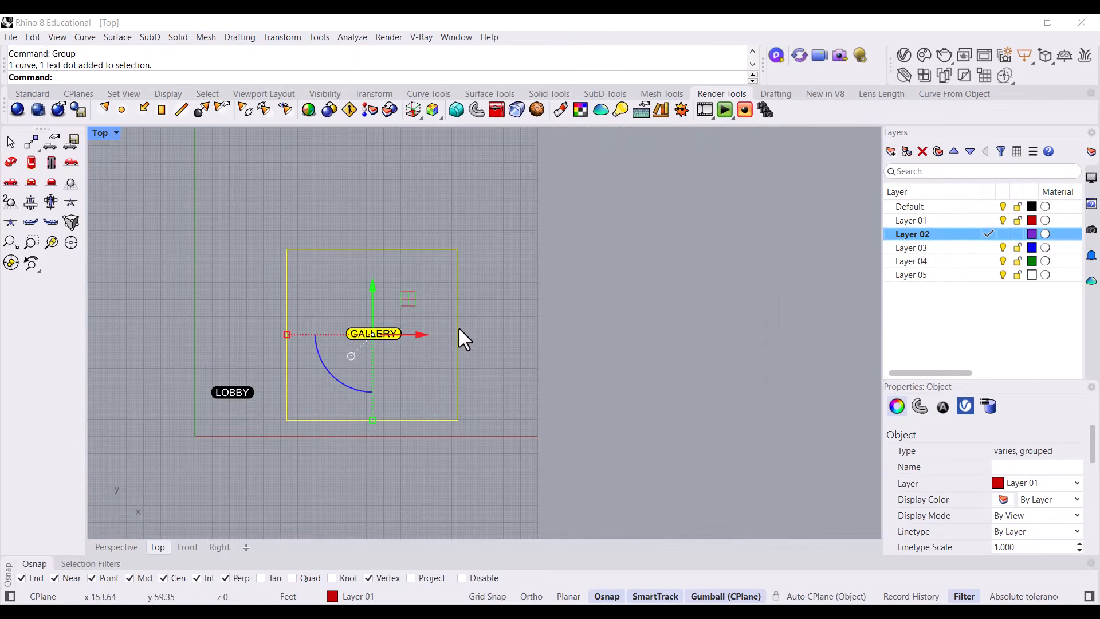
drag(421, 333, 632, 332)
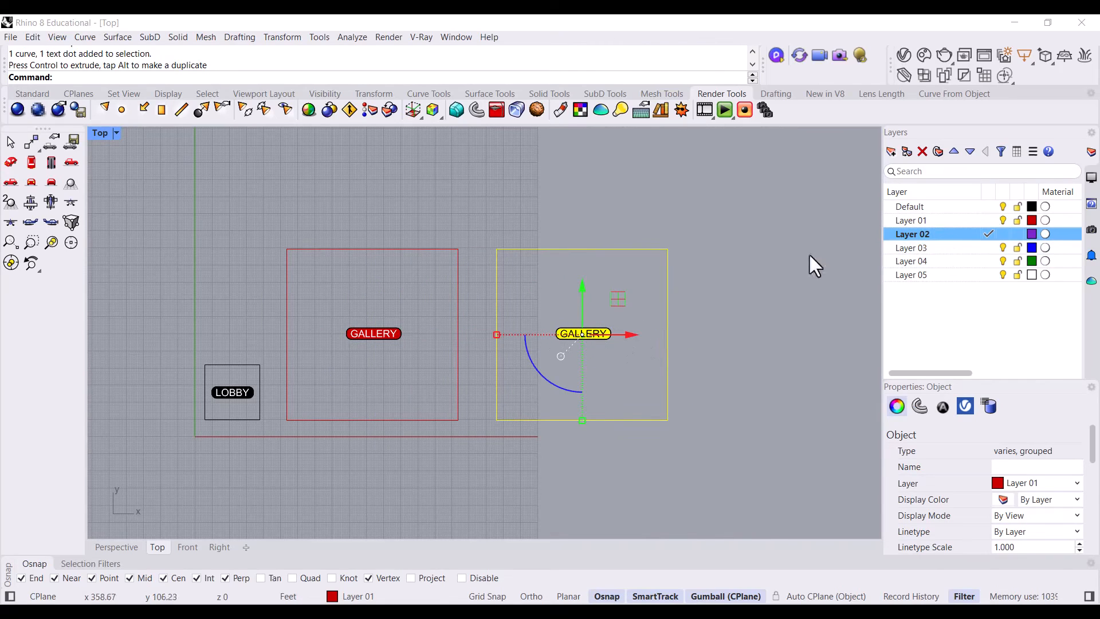
click(740, 314)
Move the duplicated gallery square and its text dot to Layer 02
drag(737, 317, 633, 282)
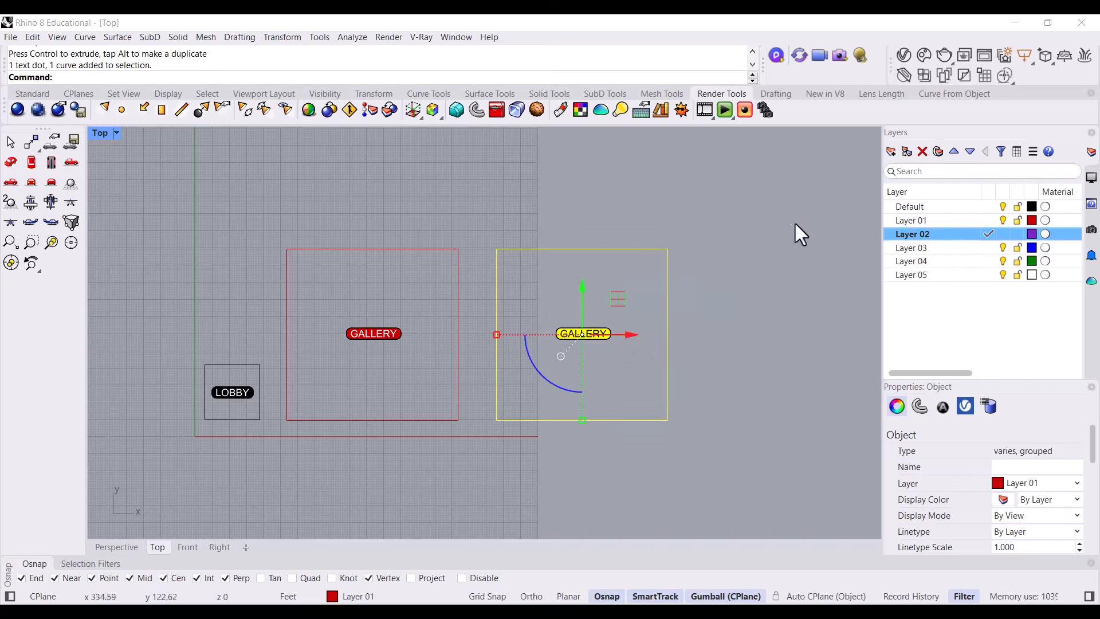
right_click(940, 235)
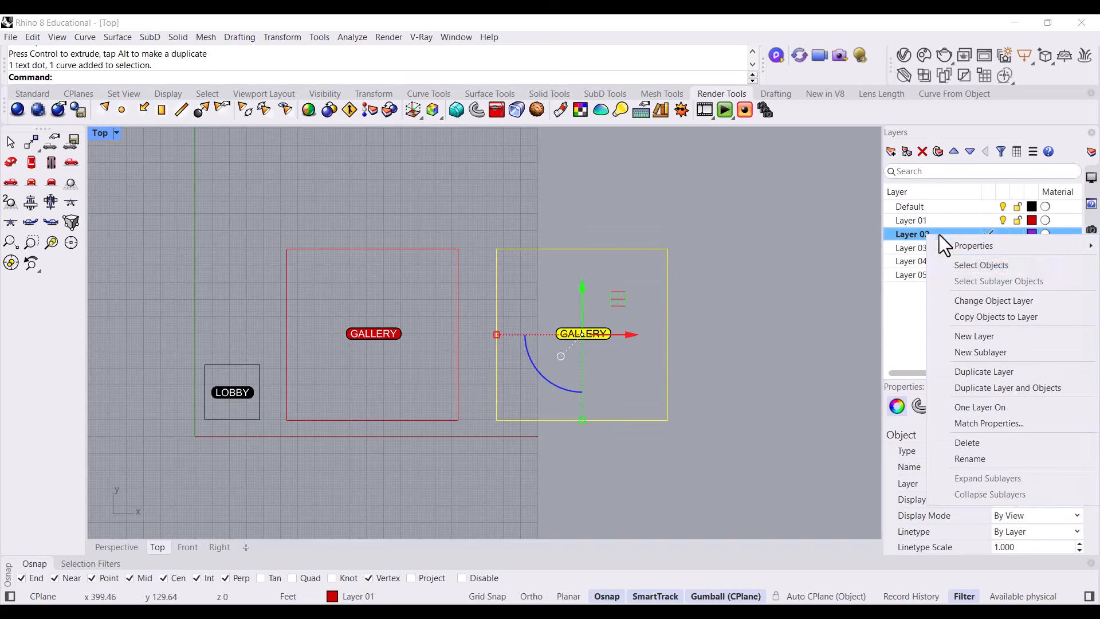
click(974, 301)
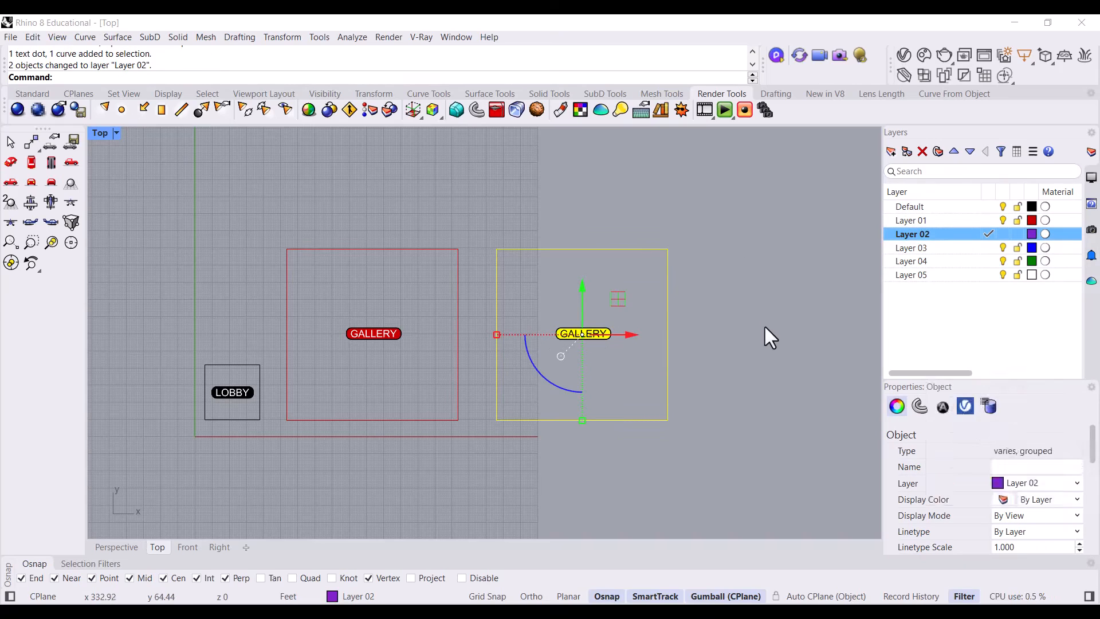
Change the duplicated square's text dot to read CIRCULATION
click(594, 338)
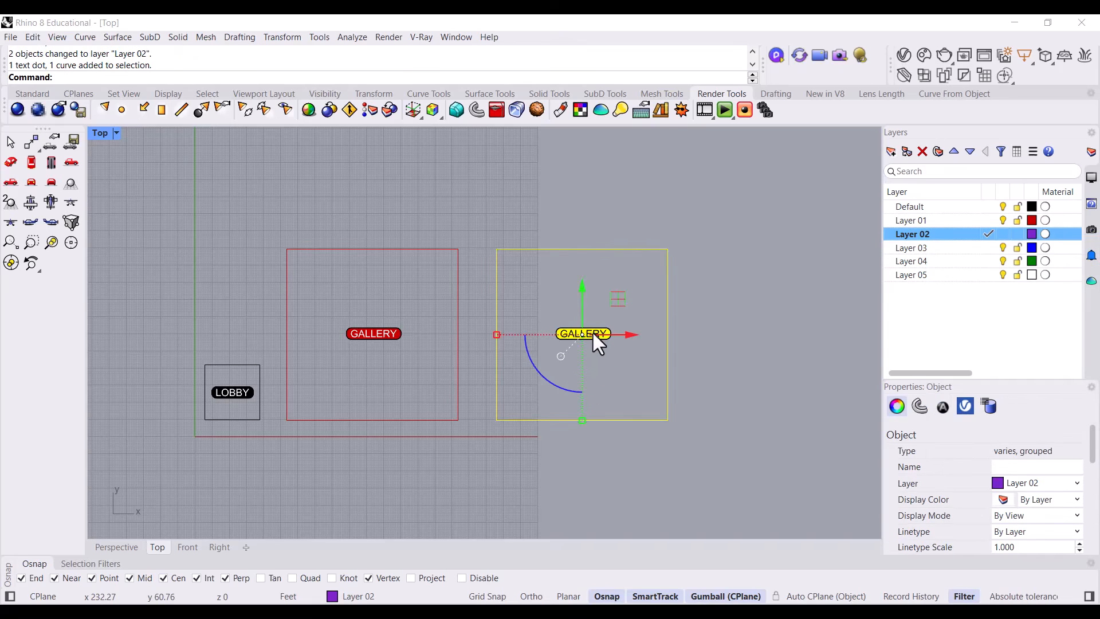
double_click(598, 326)
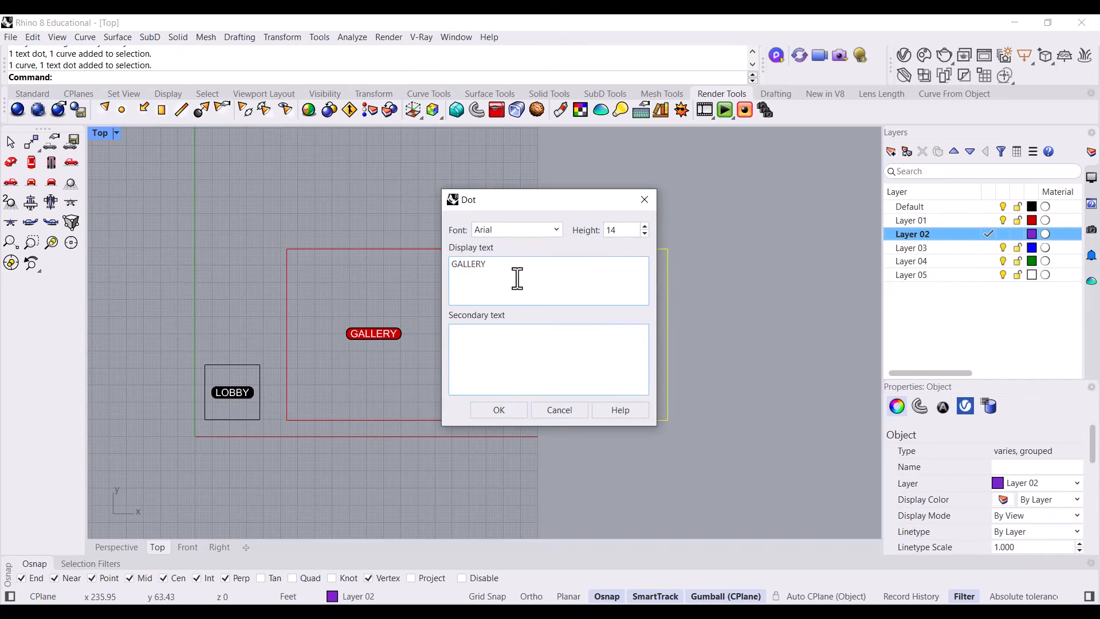
drag(511, 268, 433, 264)
text(C)
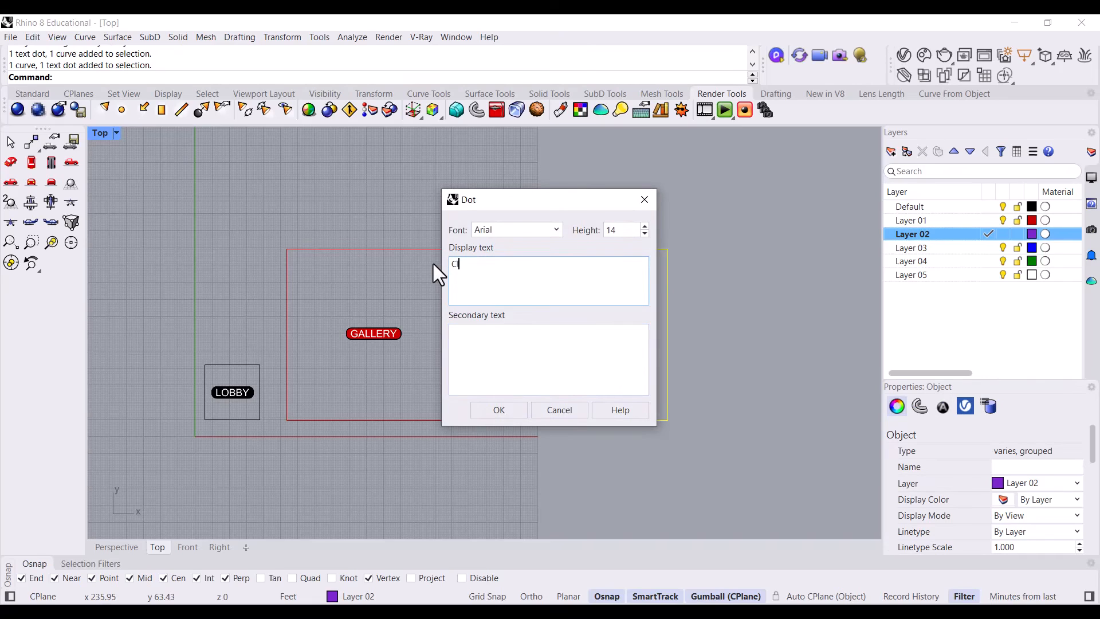
text(IRCULATION)
click(481, 413)
click(518, 394)
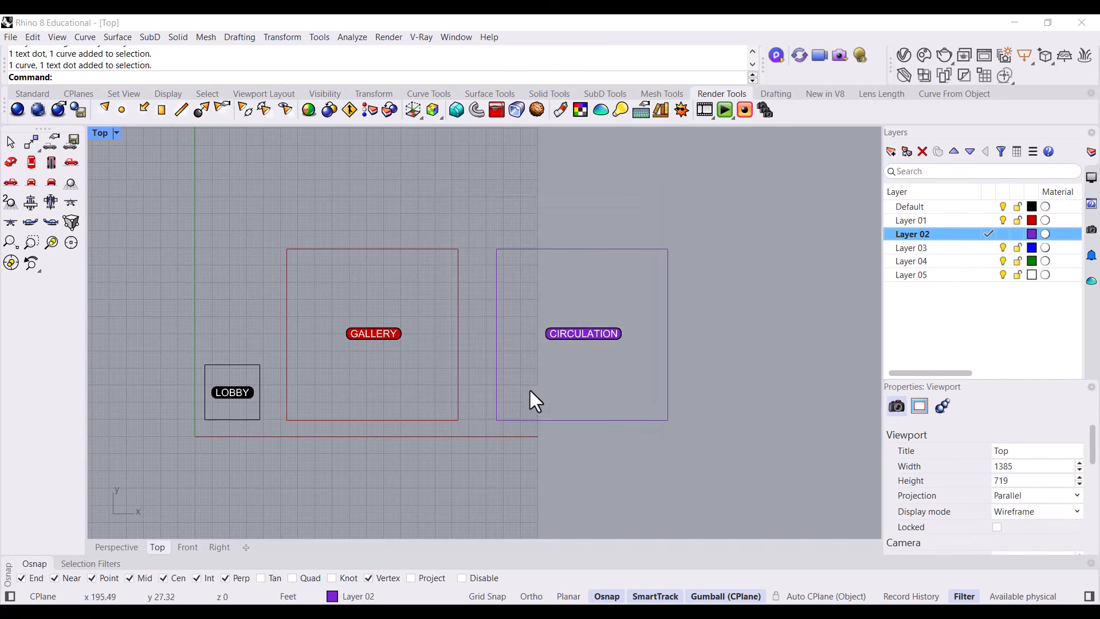
Check the restrooms' required area in the Word program list and return to the Rhino drawing
scroll(577, 362, up, 3)
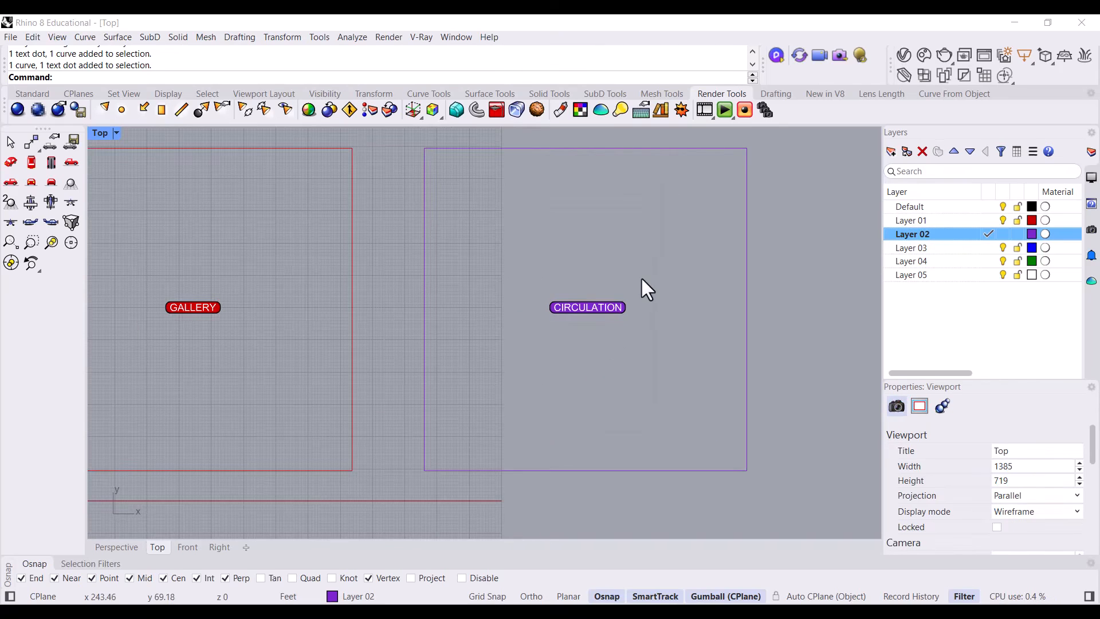
scroll(618, 248, down, 5)
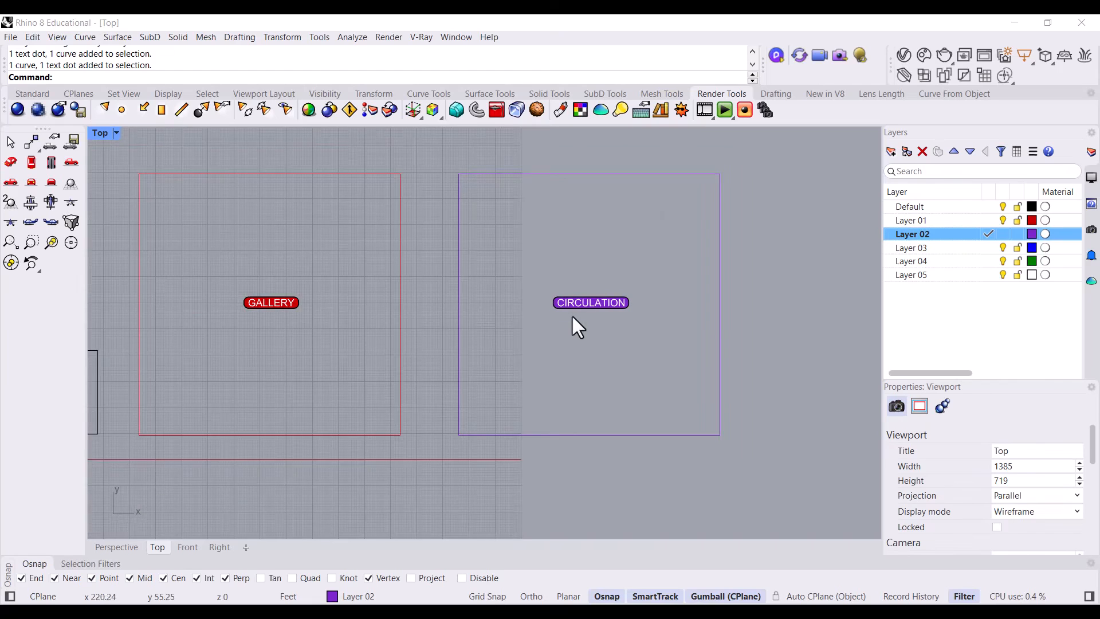
scroll(573, 258, up, 2)
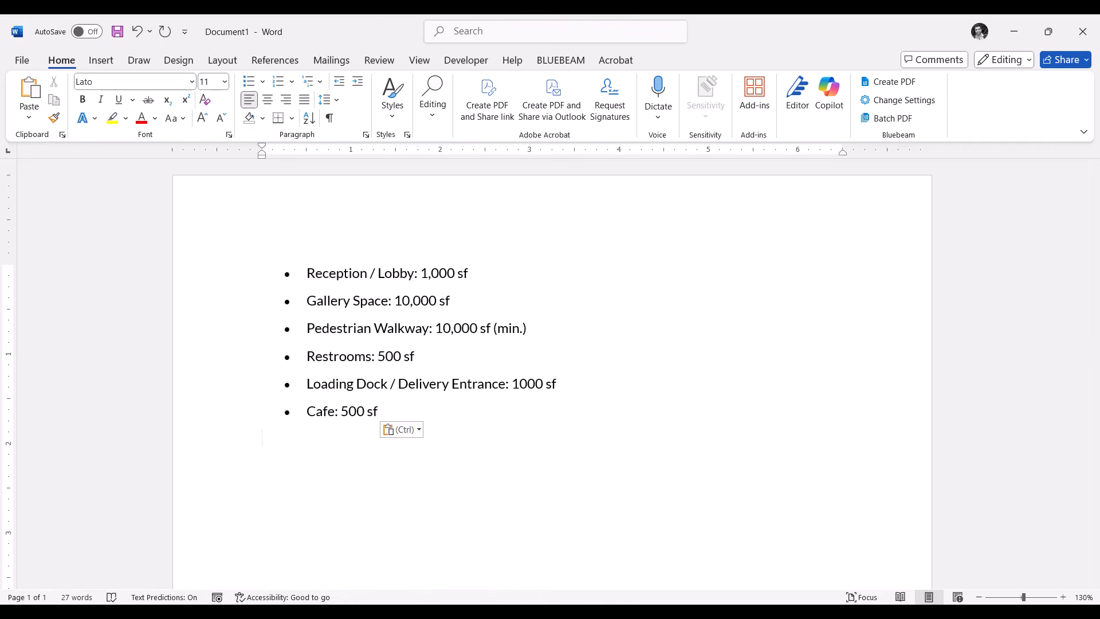
key(alt+Tab)
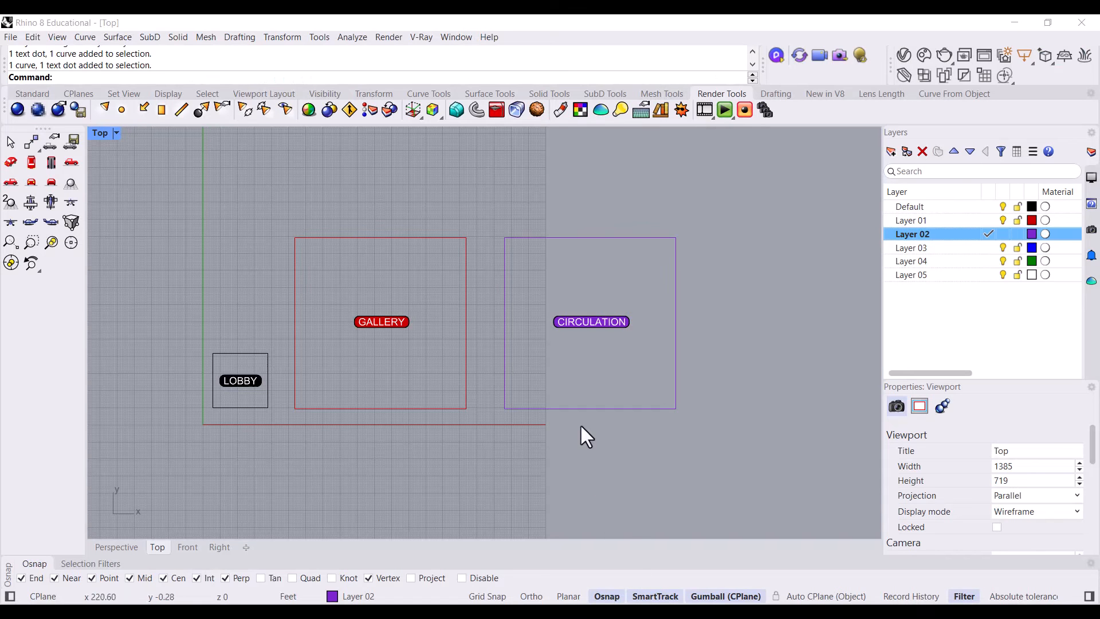
Calculate the square root of 500 in Calculator to get the restroom square's side length
right_drag(573, 442, 433, 464)
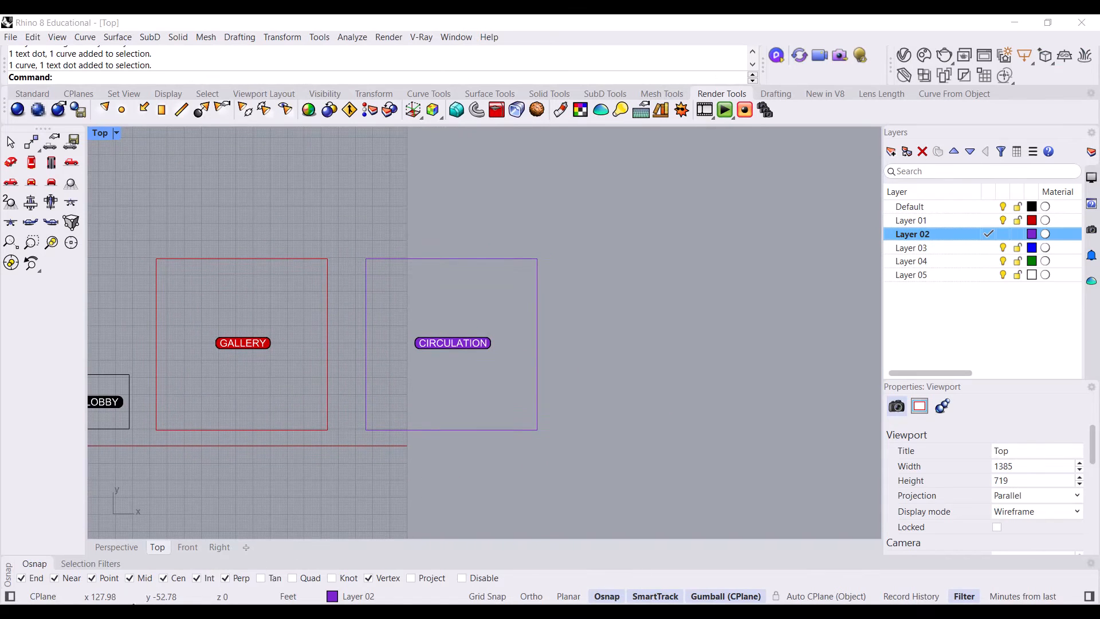
click(143, 444)
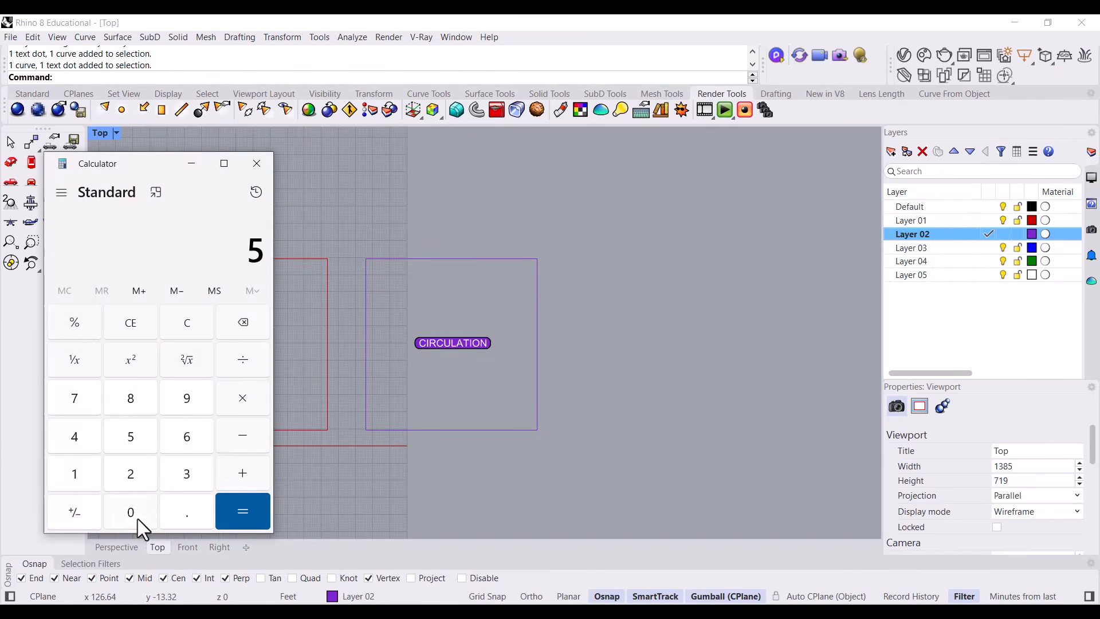
double_click(136, 510)
click(188, 355)
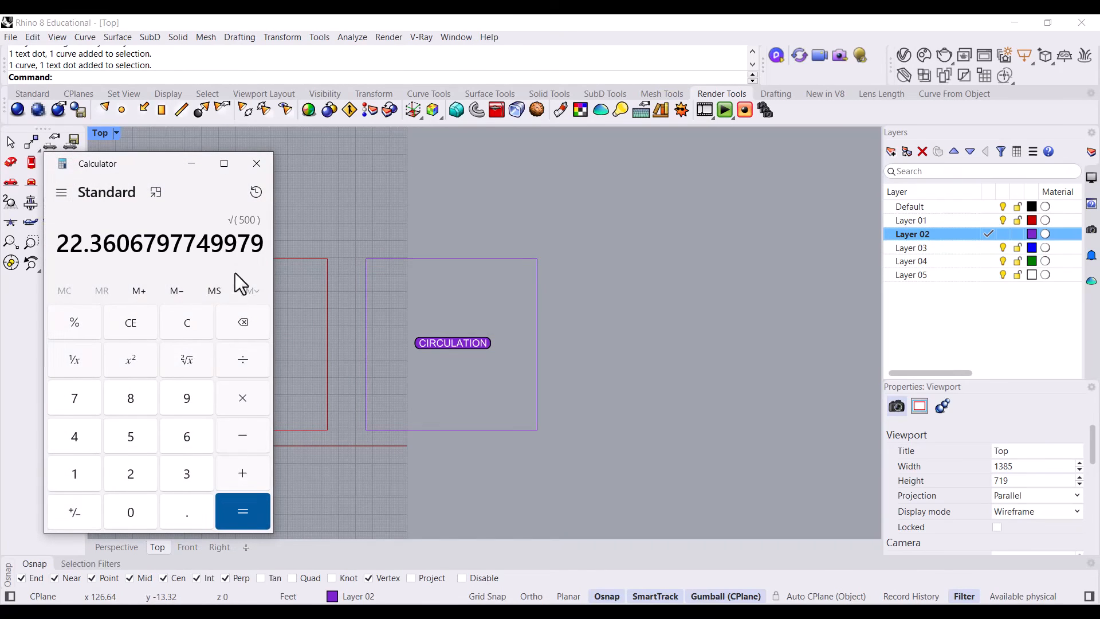
click(256, 166)
Draw a 23' by 23' rectangle to the right of the circulation square
right_drag(451, 278, 301, 283)
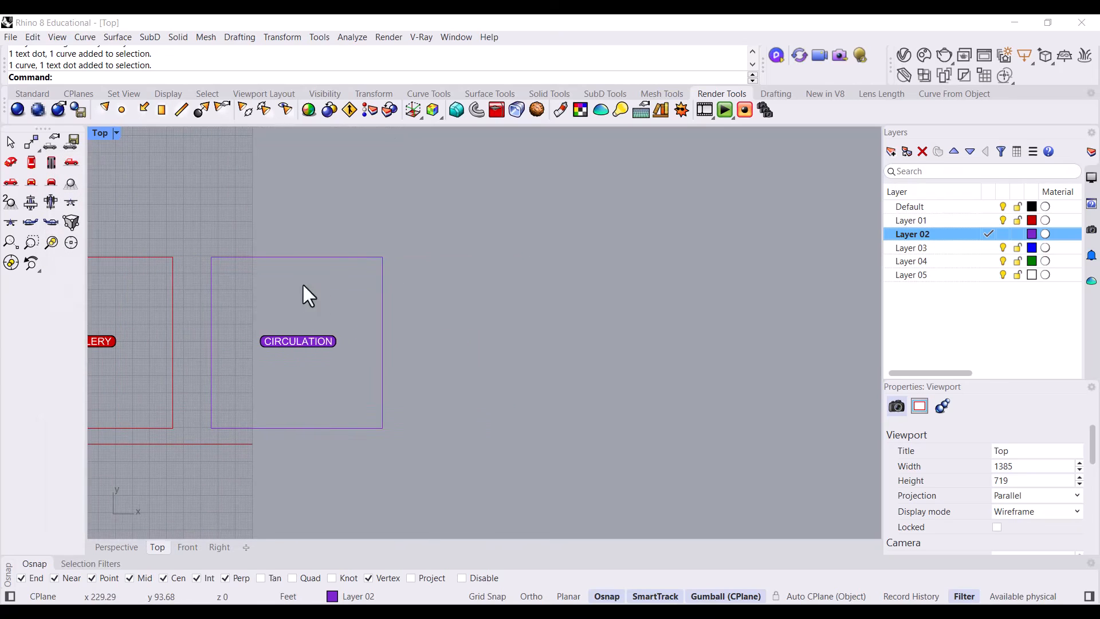
right_drag(450, 383, 398, 405)
text(rec)
key(Return)
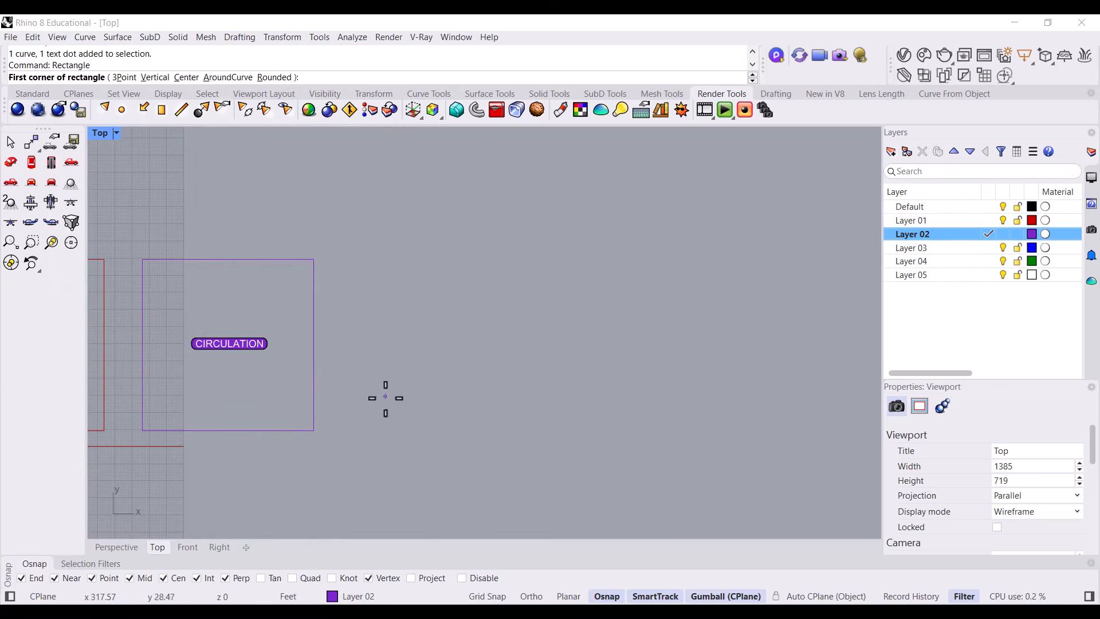
click(370, 429)
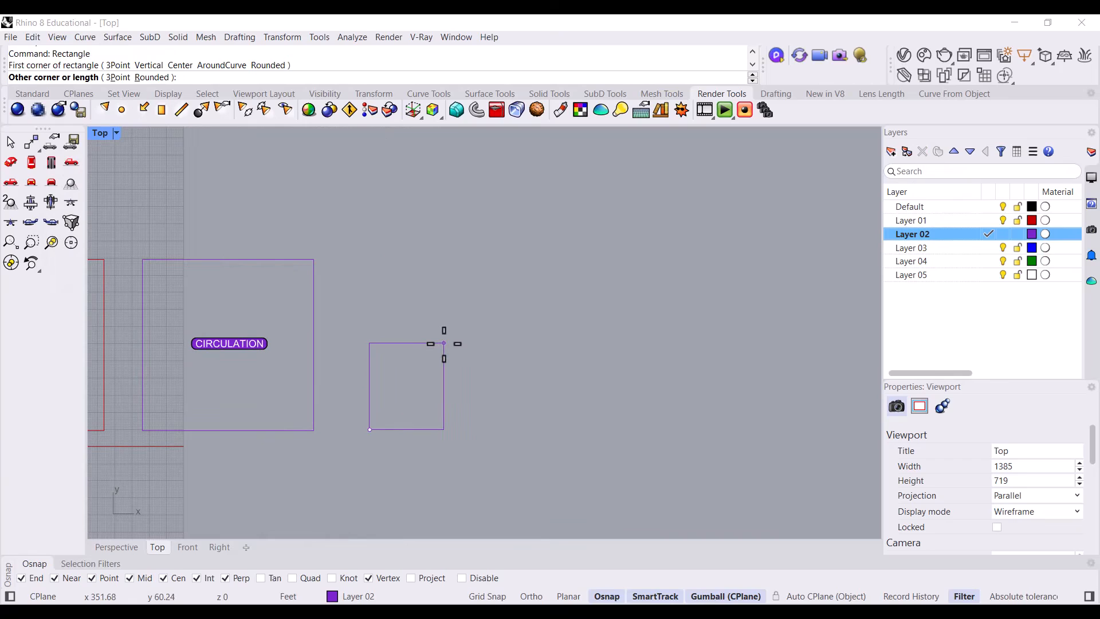
text(23')
key(Return)
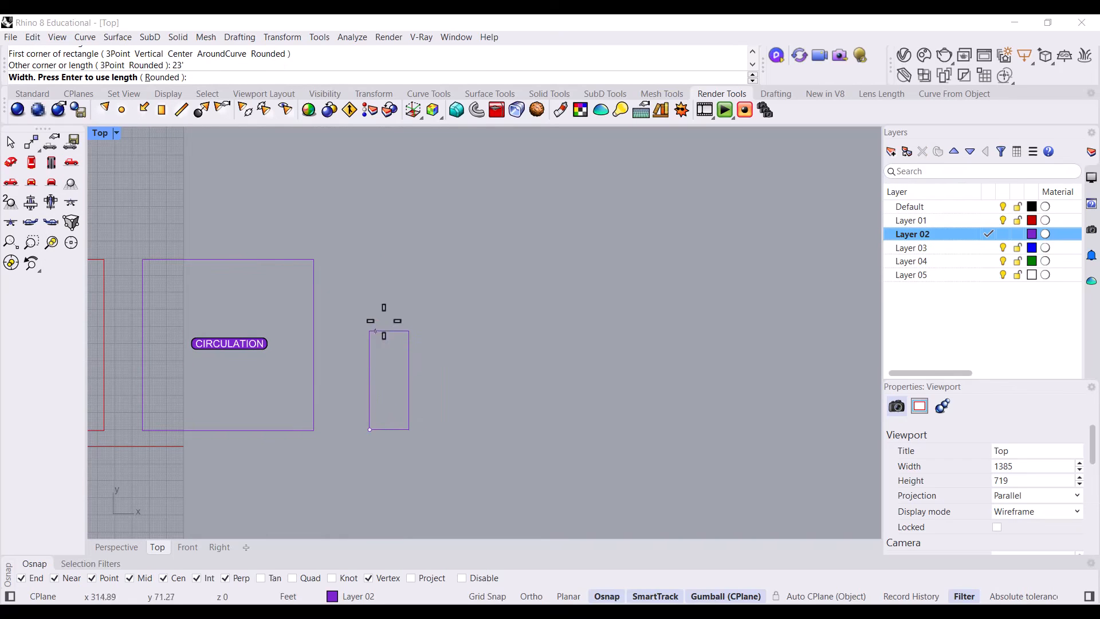
text(23)
key(Return)
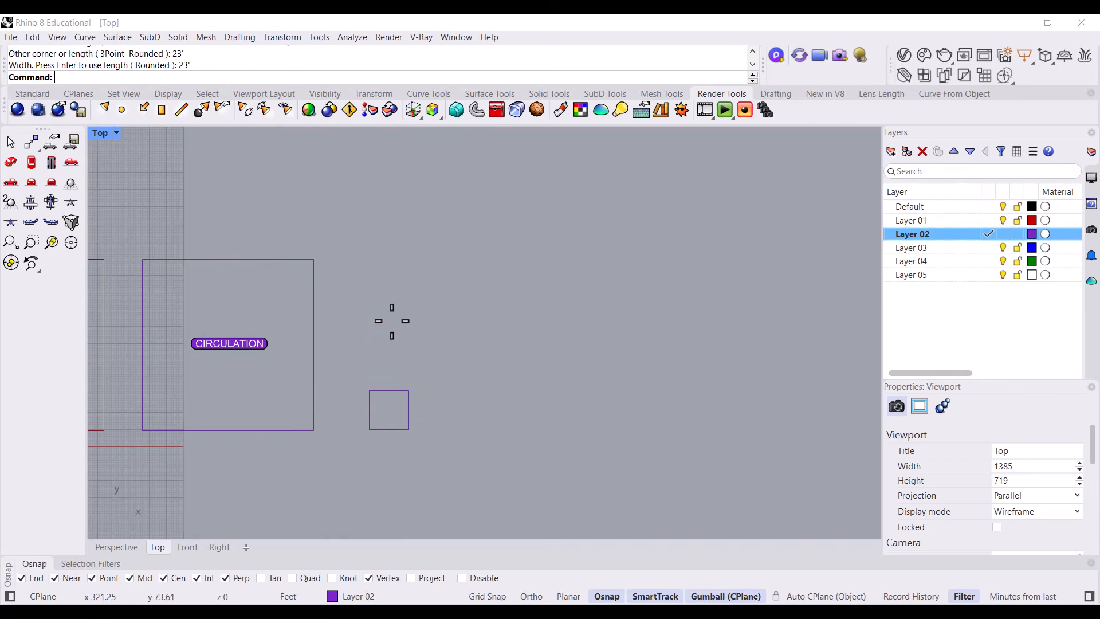
Assign the 23' square beside the circulation square to Layer 03 and make Layer 03 current
click(408, 398)
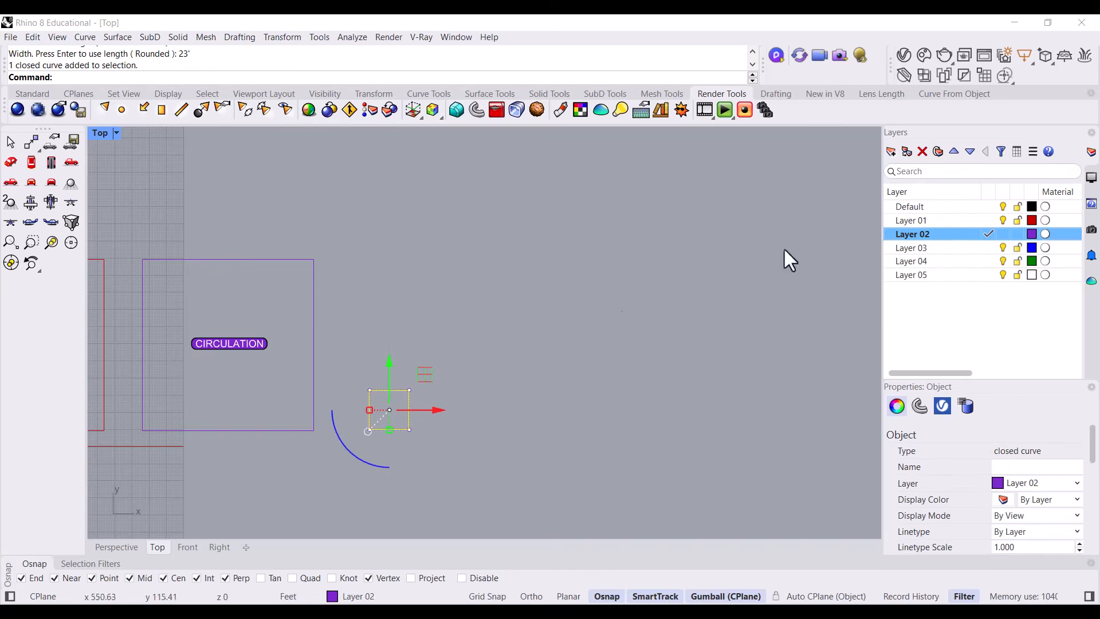
right_click(932, 249)
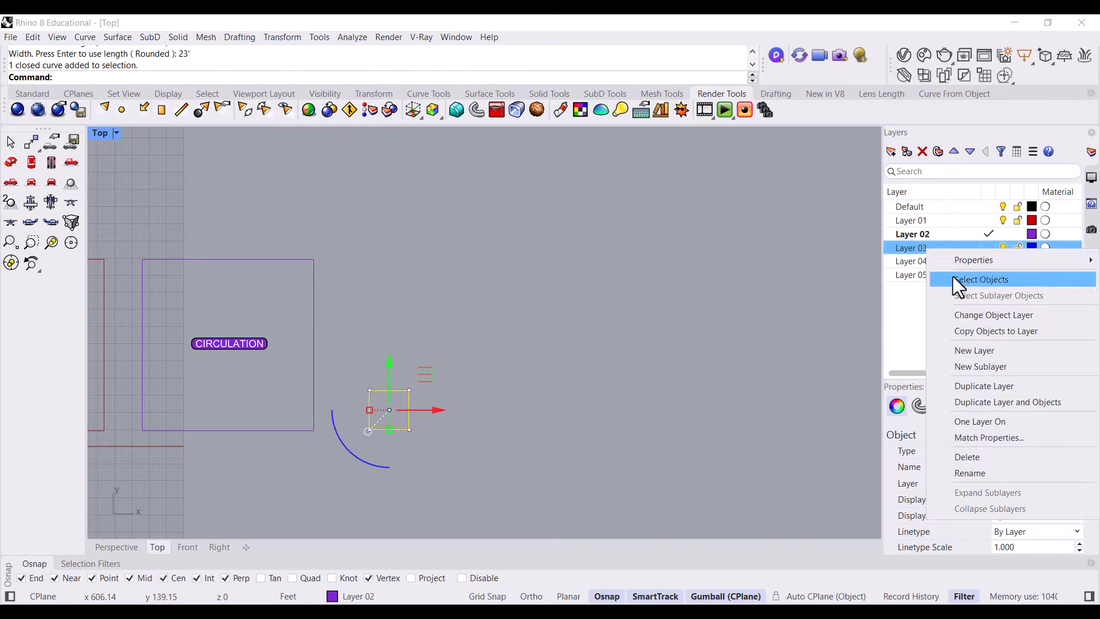
click(965, 314)
click(658, 372)
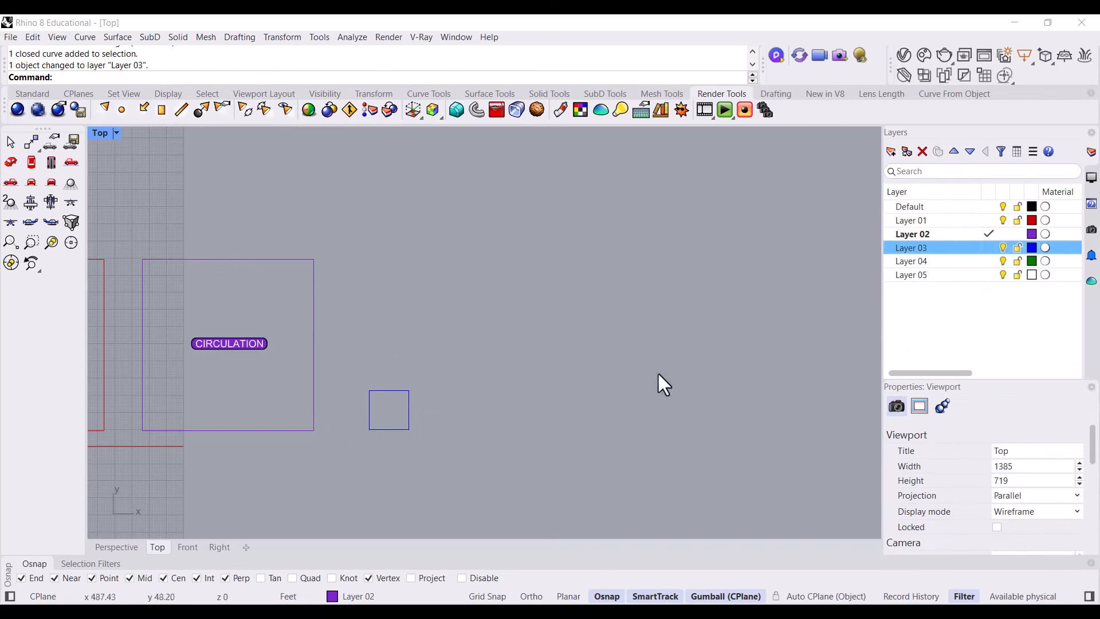
click(990, 248)
Place a text dot reading BATHROOMS in the middle of the 23' square
scroll(449, 349, up, 5)
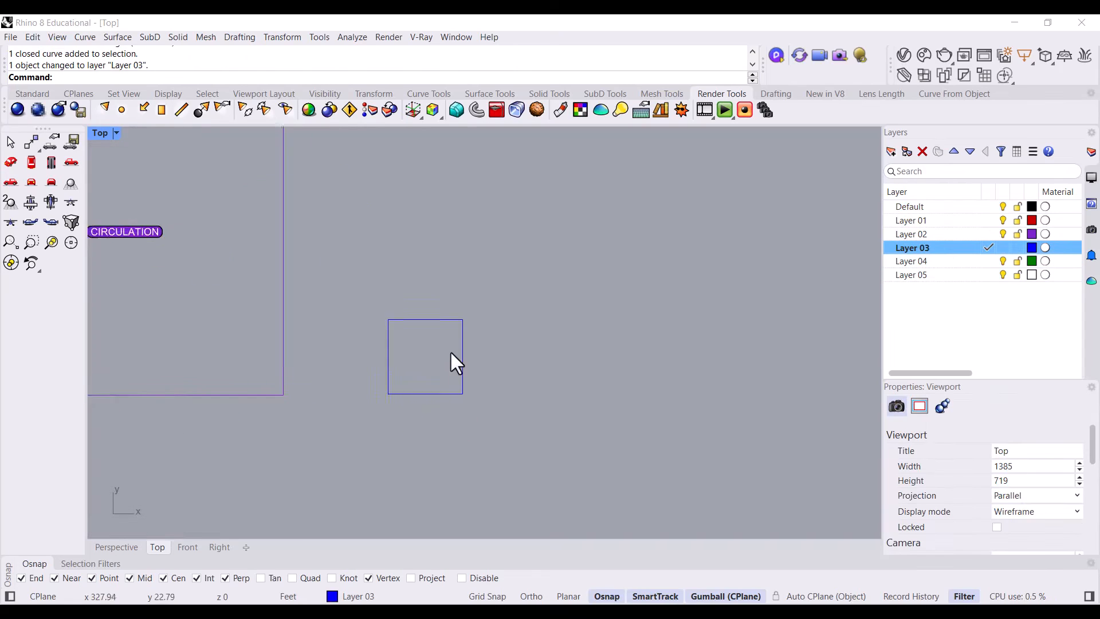
text(dot)
key(Return)
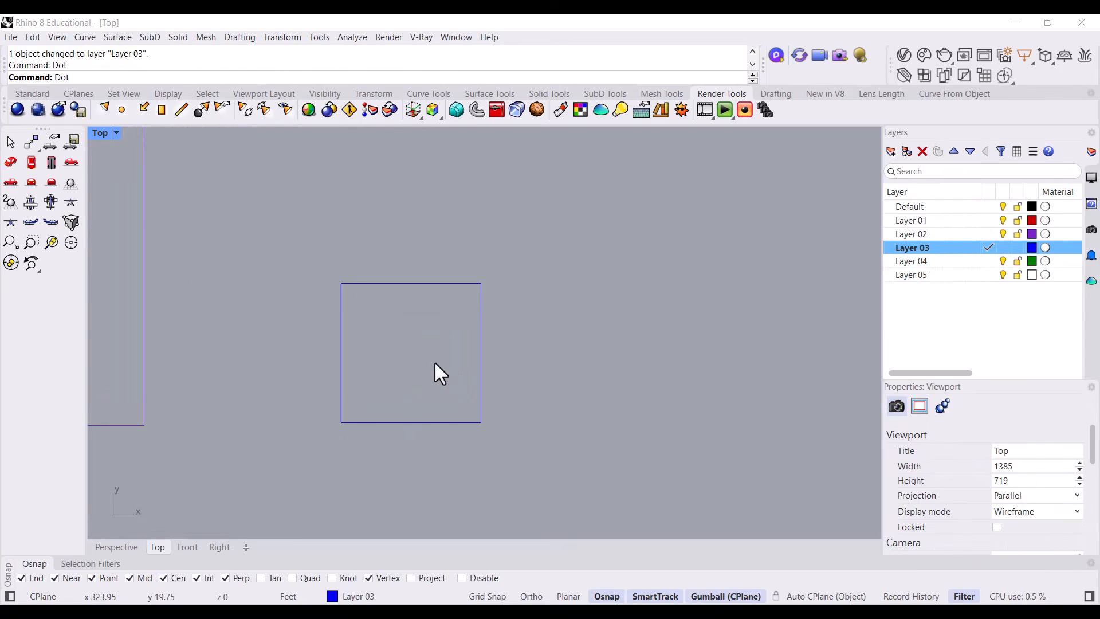
text(GALLERY)
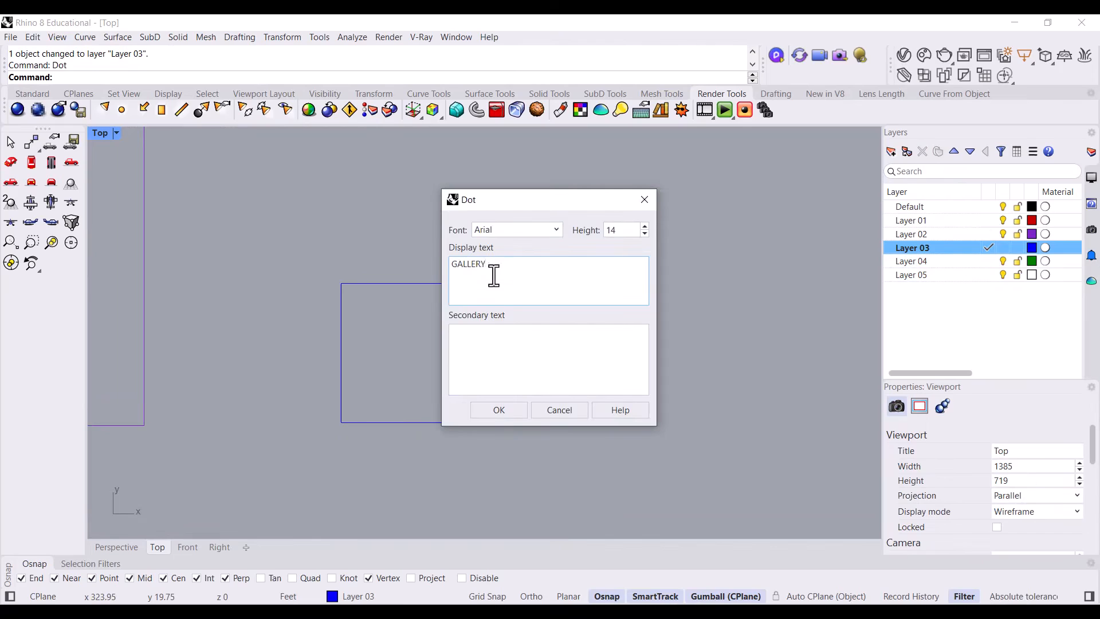
drag(492, 264, 455, 265)
text(BATHROOMS)
click(494, 410)
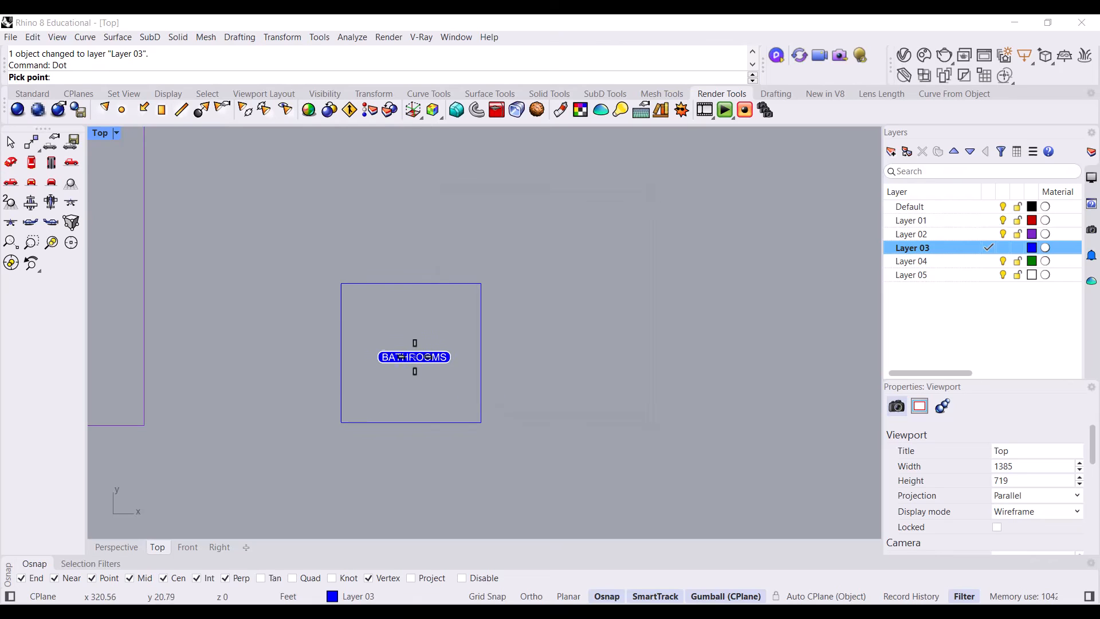
click(414, 354)
Group the bathrooms square with its text dot
drag(547, 384, 408, 331)
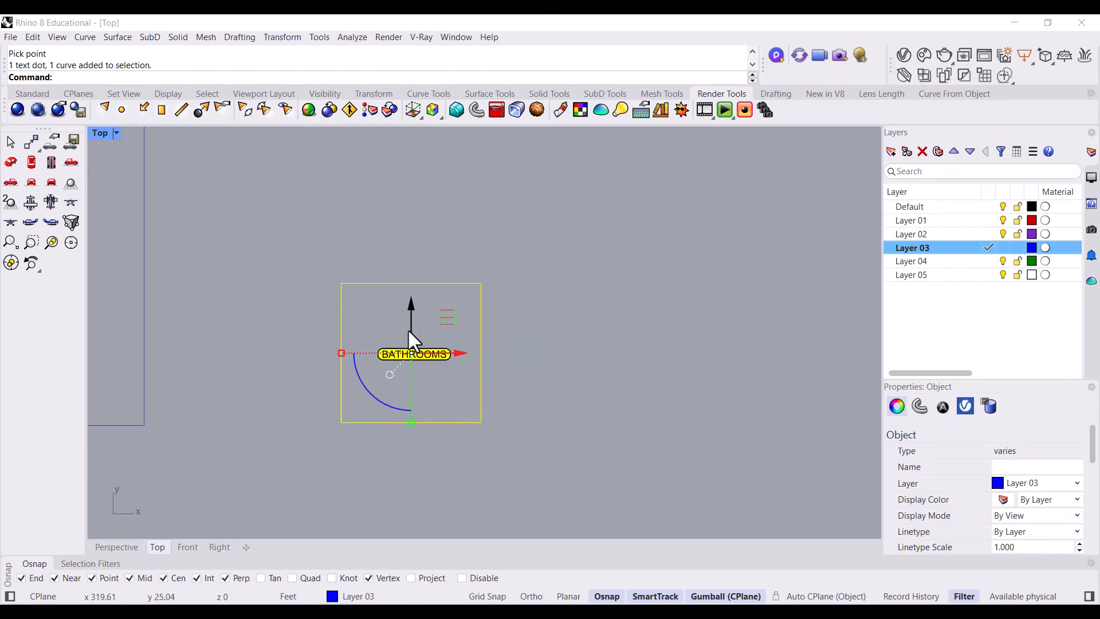
text(Group)
key(Return)
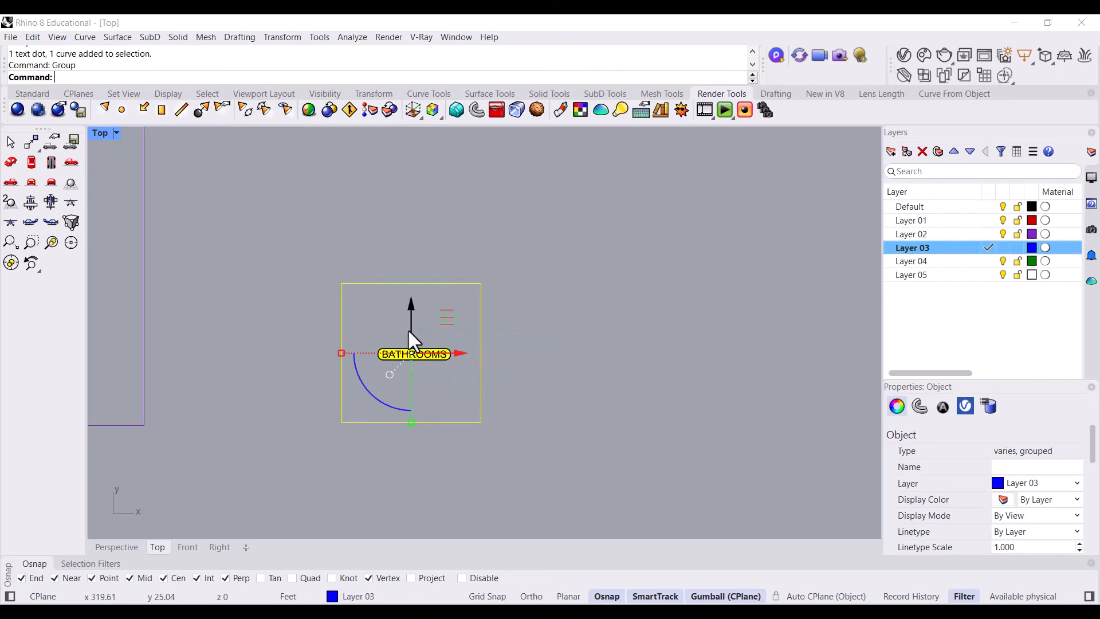
key(Escape)
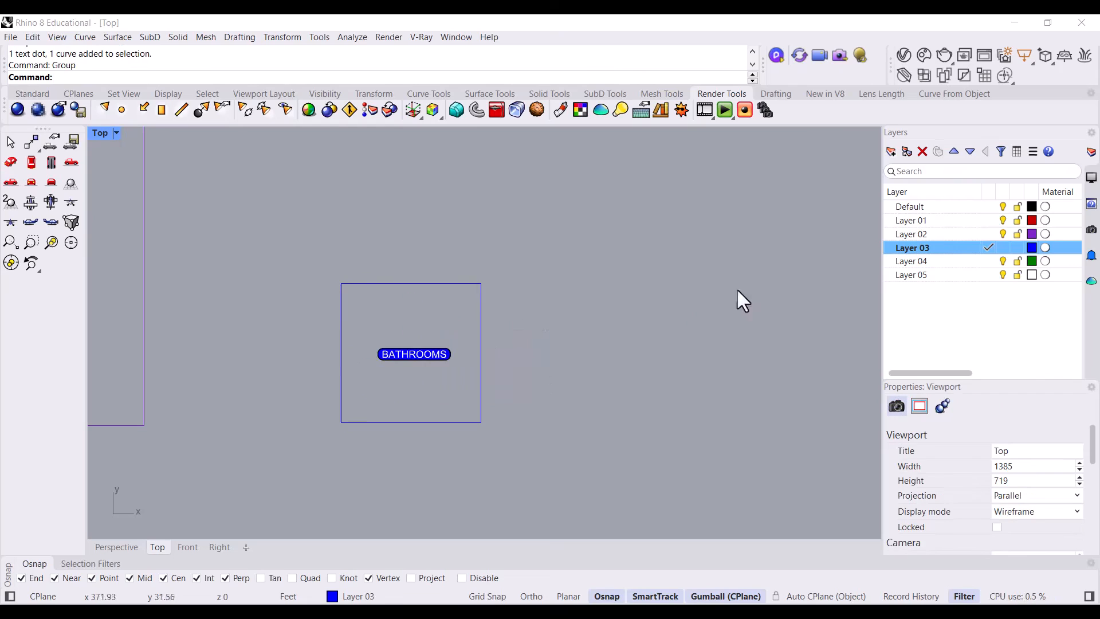
Make Layer 04 current and duplicate the labelled lobby square to the right of the bathrooms square
click(989, 261)
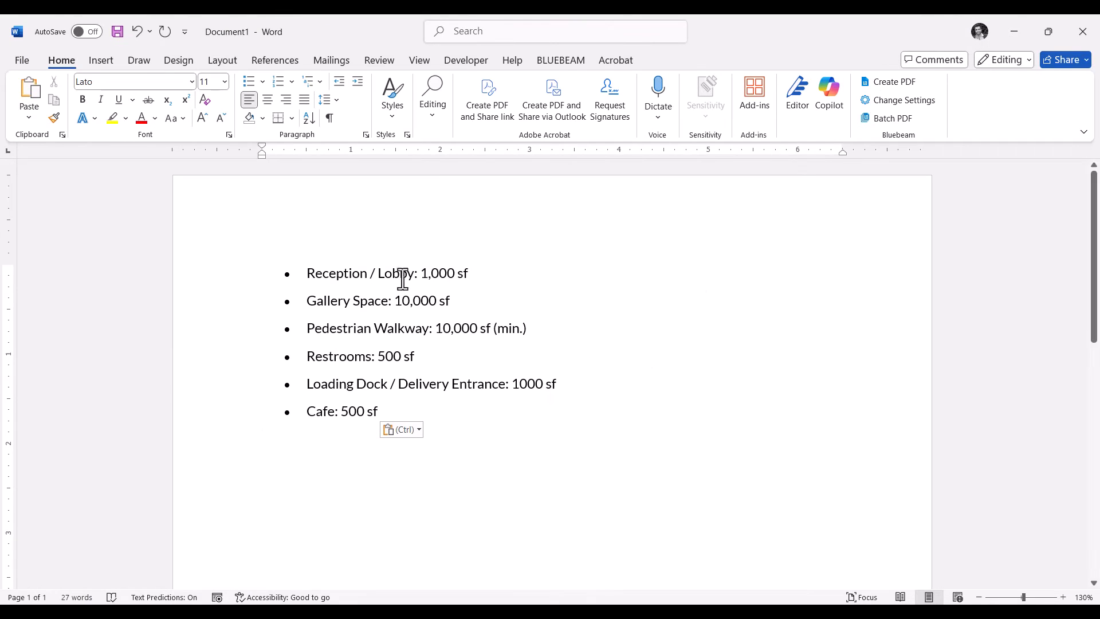
click(1010, 33)
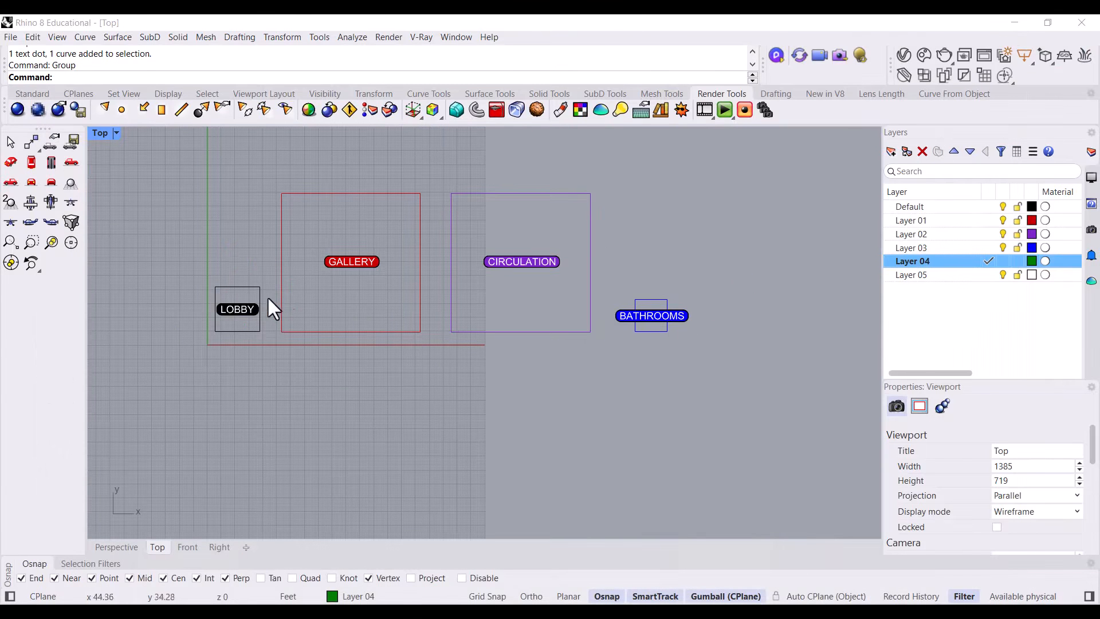
click(253, 301)
drag(268, 309, 772, 330)
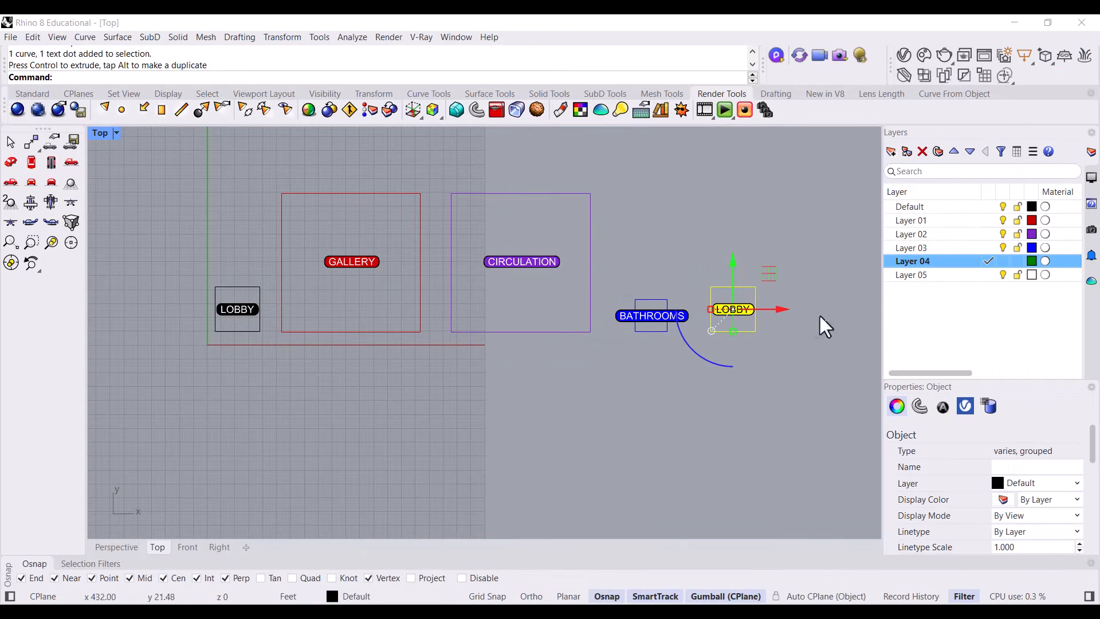
Assign the duplicated lobby square and its text dot to Layer 04
right_click(934, 262)
click(978, 326)
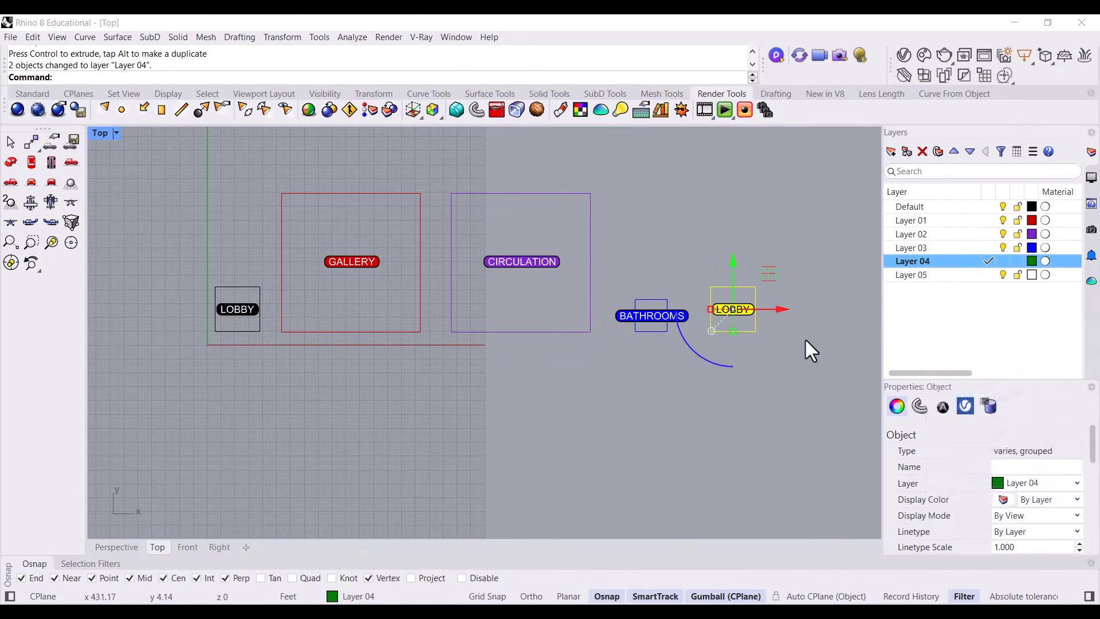
click(793, 315)
Change the green duplicated square's text dot to read LOADING DOCK
scroll(755, 309, up, 2)
scroll(756, 308, up, 3)
click(707, 312)
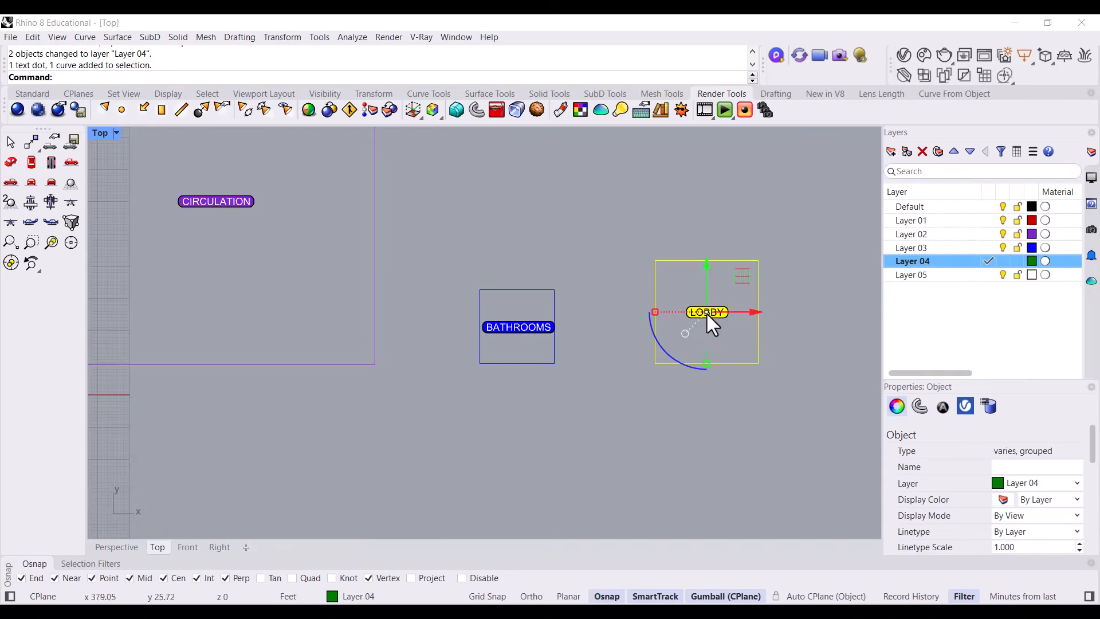
double_click(696, 312)
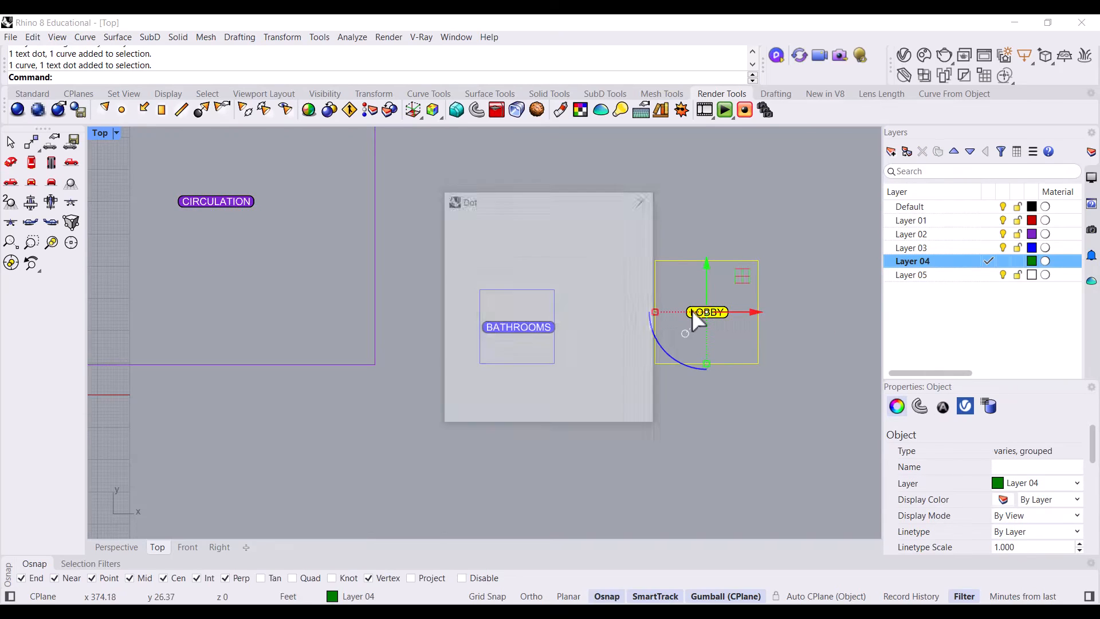
text(LOADING DOCK)
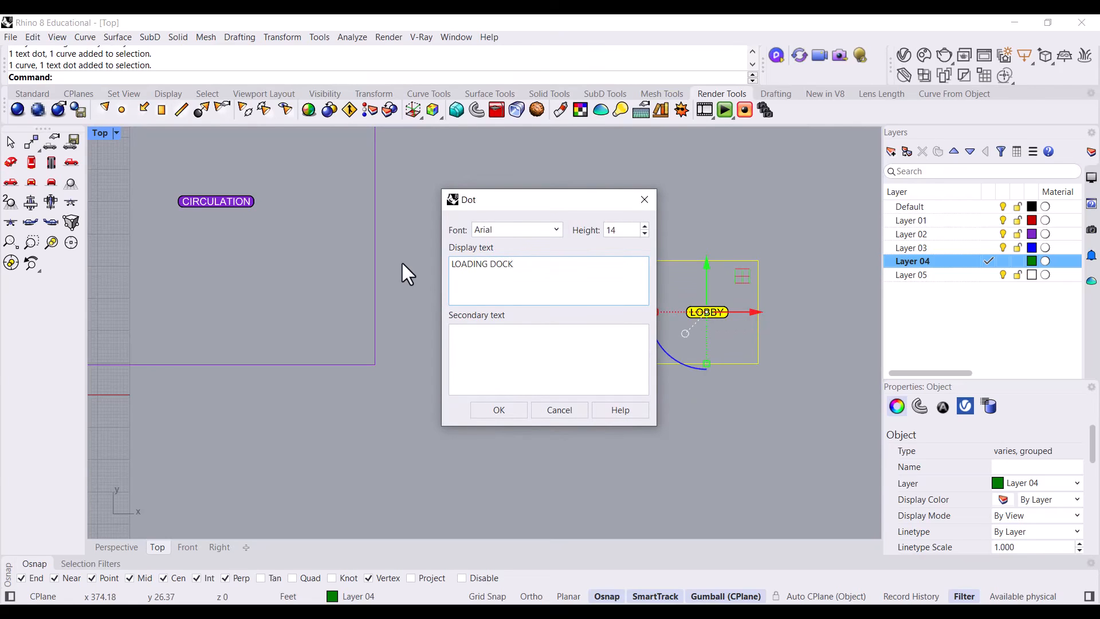
click(493, 410)
click(539, 425)
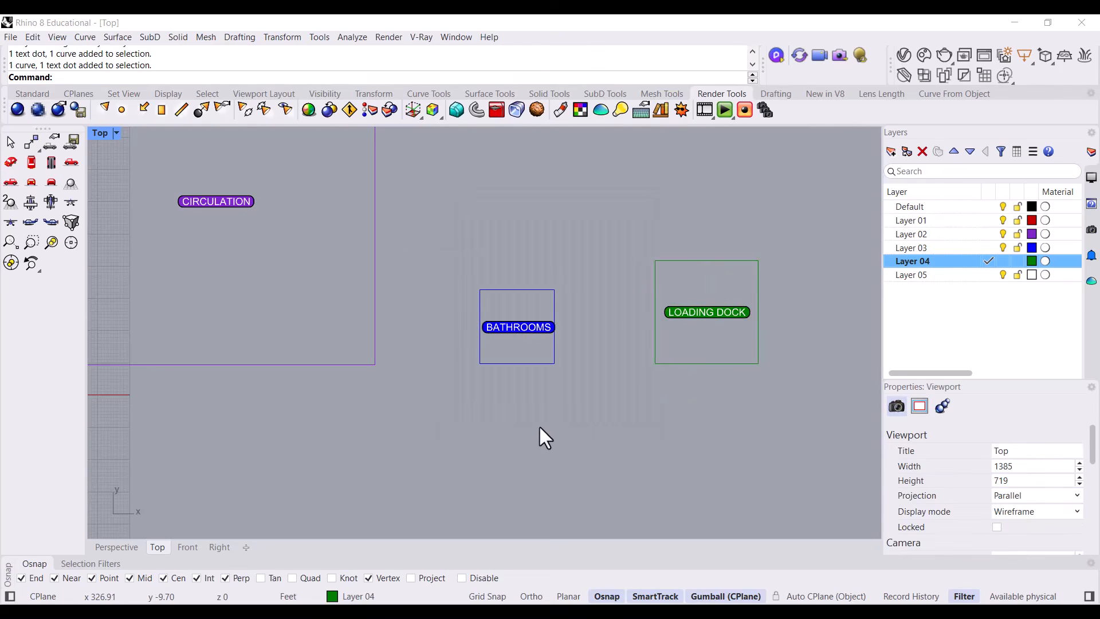
Check the cafe's required area in the Word program list and return to the Rhino drawing
scroll(569, 403, down, 5)
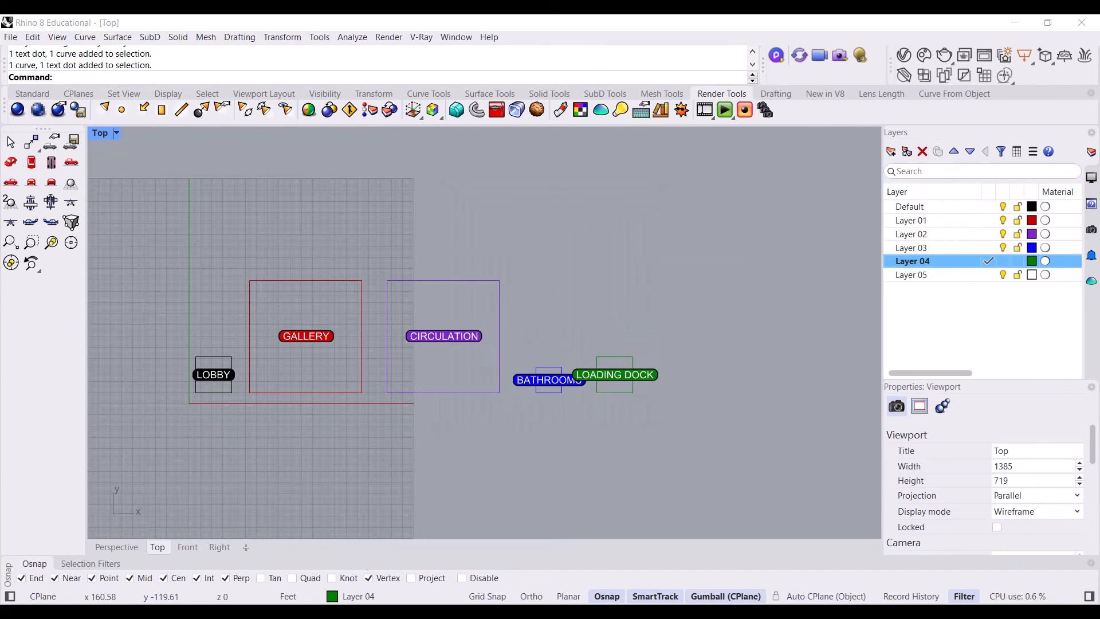
click(227, 612)
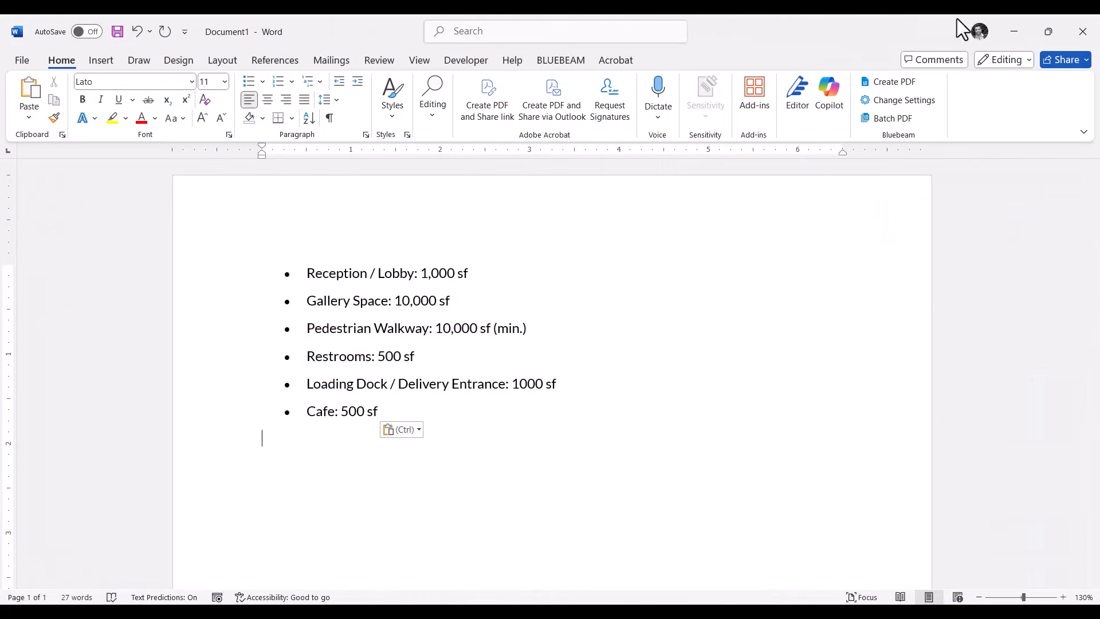
click(1014, 32)
Duplicate the labelled bathrooms square to the right of the loading dock square
scroll(544, 390, up, 4)
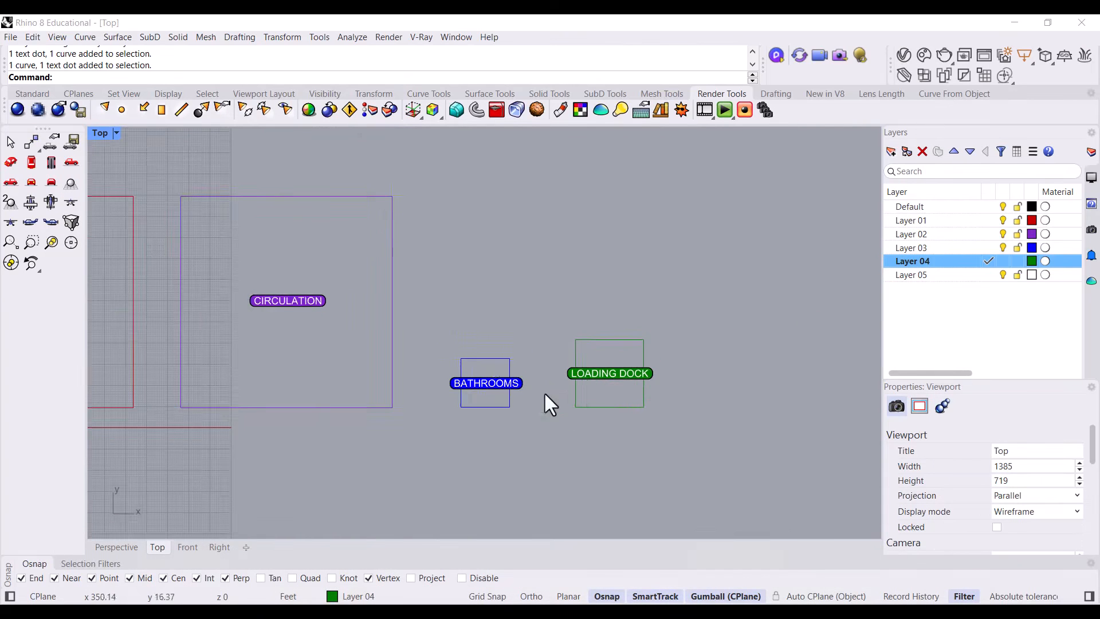
click(494, 361)
scroll(377, 385, down, 3)
drag(486, 387, 646, 385)
key(alt)
Change the duplicated bathrooms square's text dot to read CAFE
scroll(642, 388, up, 4)
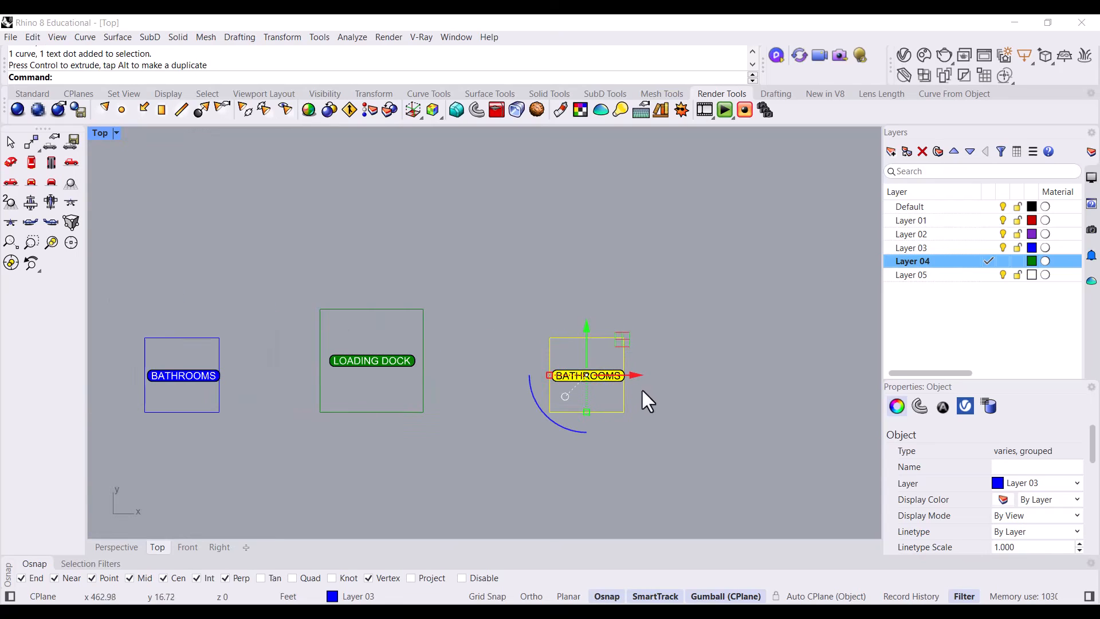
double_click(601, 371)
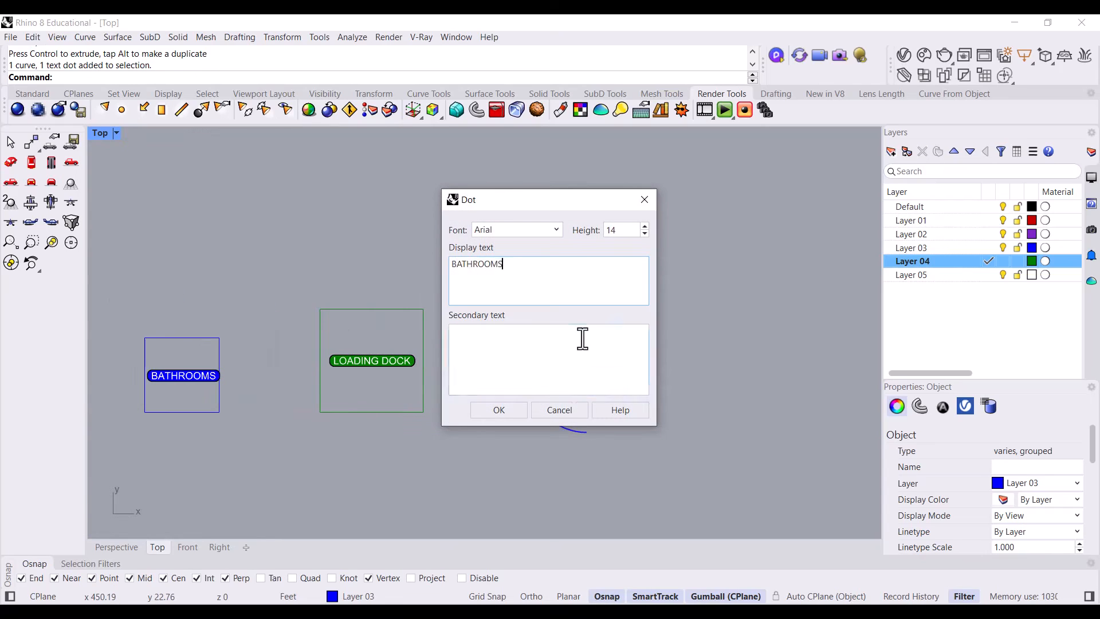
double_click(533, 273)
text(CAFE)
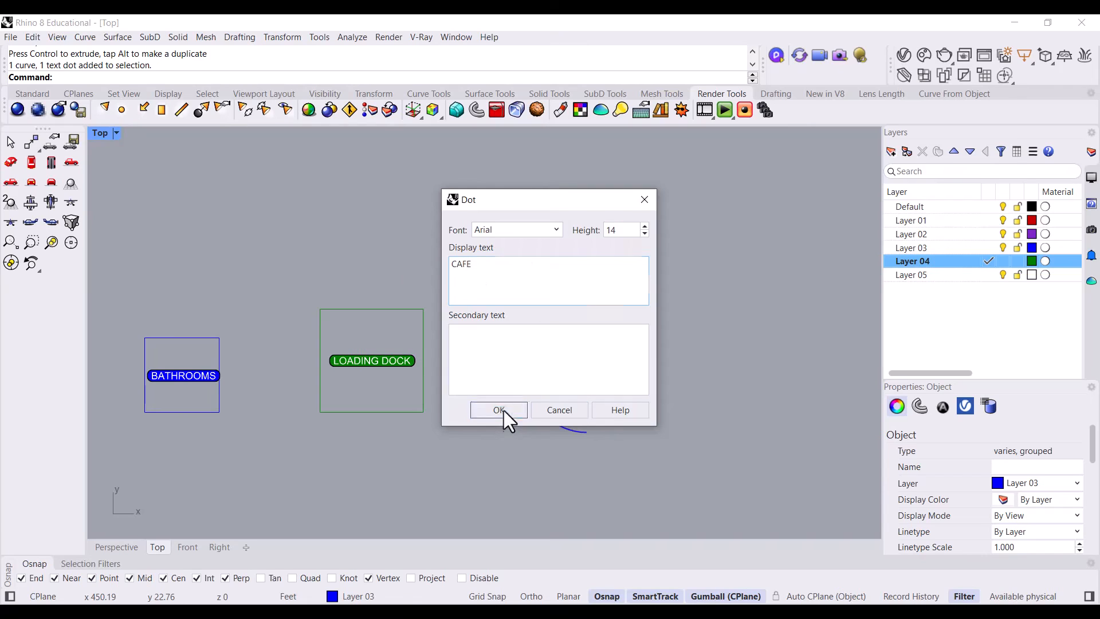
click(503, 411)
click(645, 404)
Assign the cafe square and its text dot to Layer 05
click(624, 388)
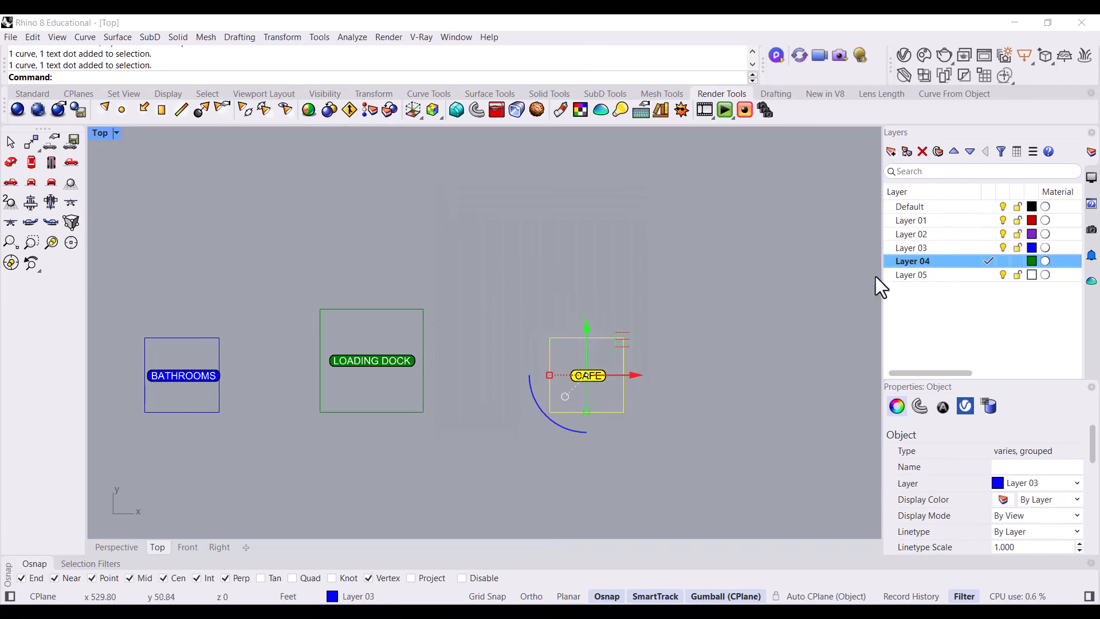
click(938, 273)
right_click(937, 273)
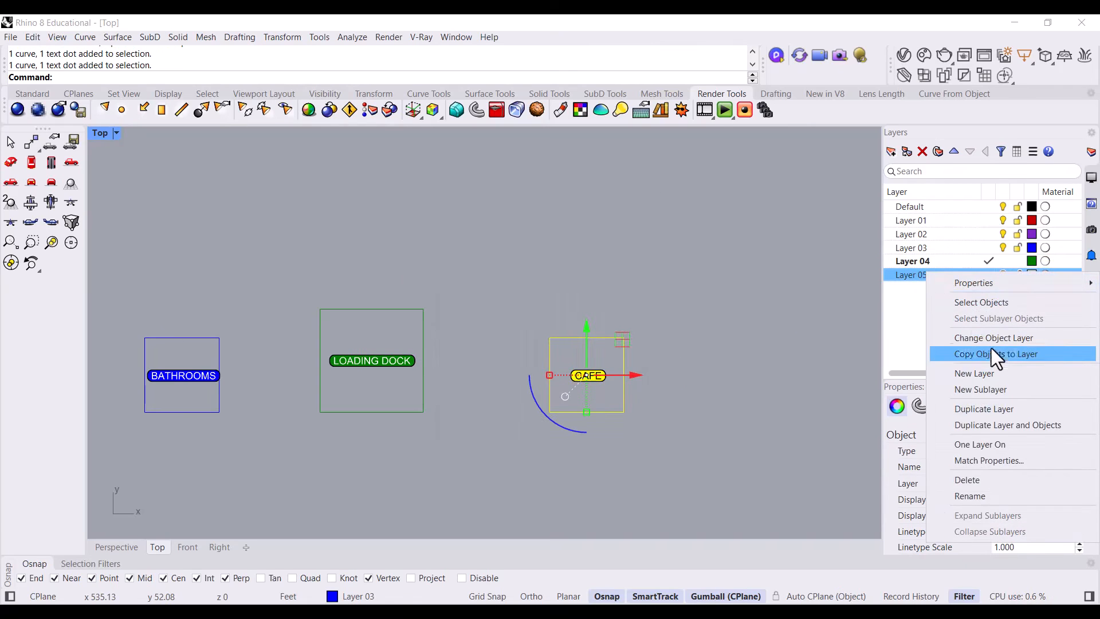
click(988, 338)
click(795, 342)
scroll(756, 401, down, 3)
scroll(756, 401, down, 2)
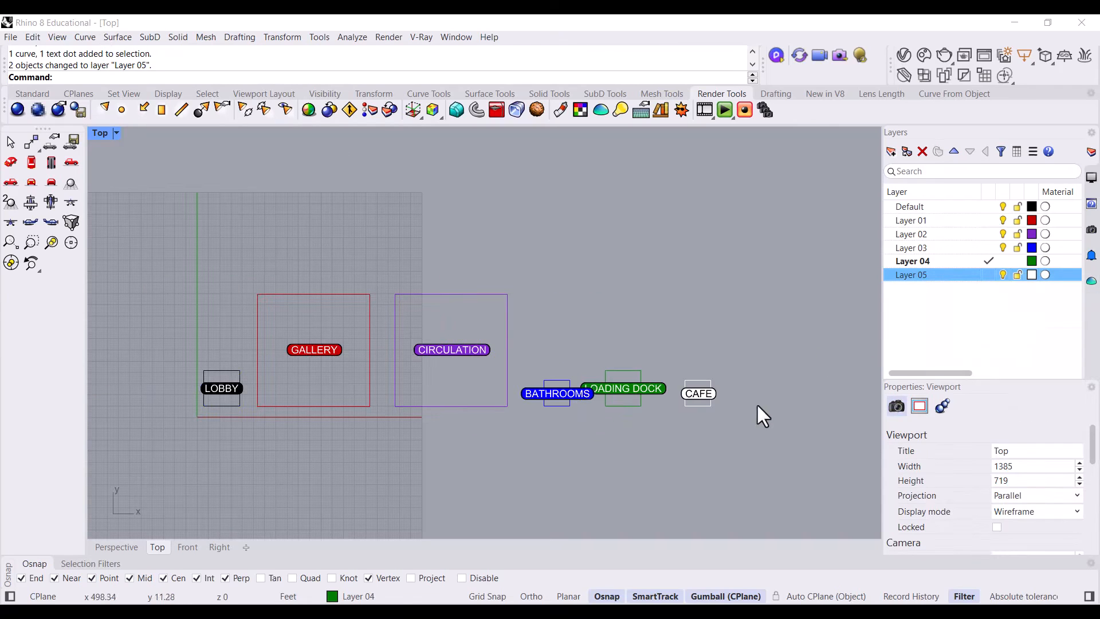
scroll(562, 384, up, 1)
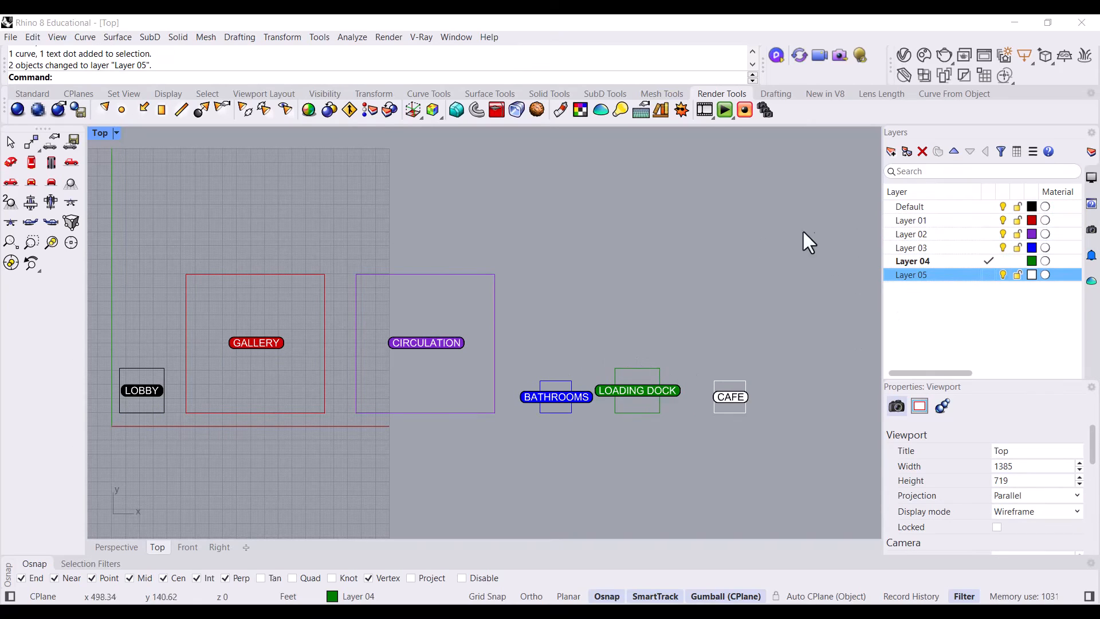
Add a new layer and move it above Default at the head of the layer list
click(906, 206)
click(891, 152)
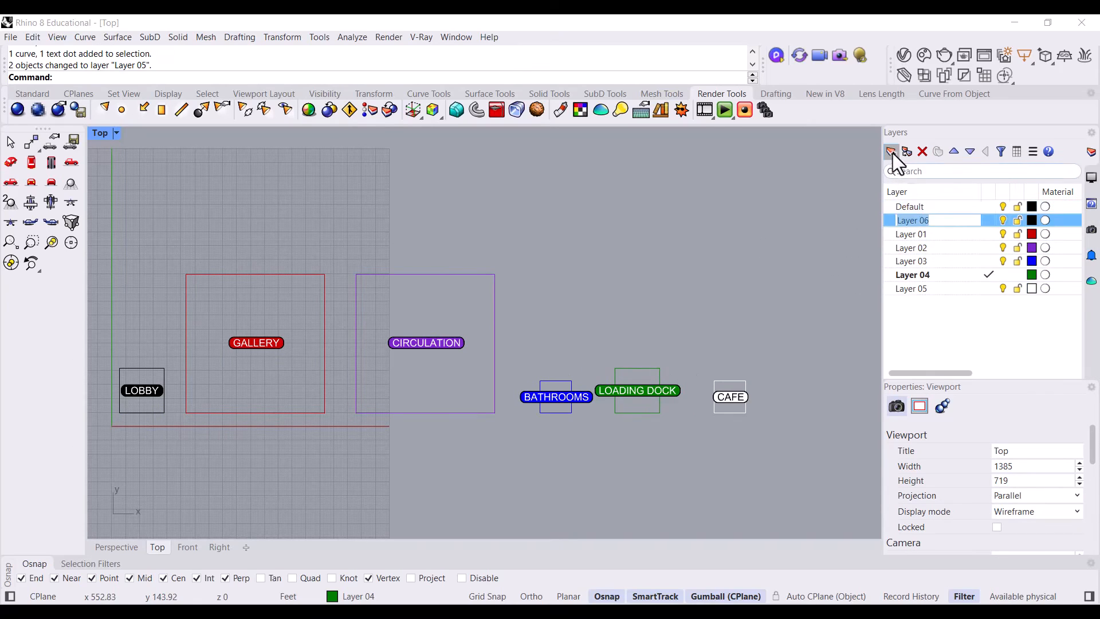
click(923, 232)
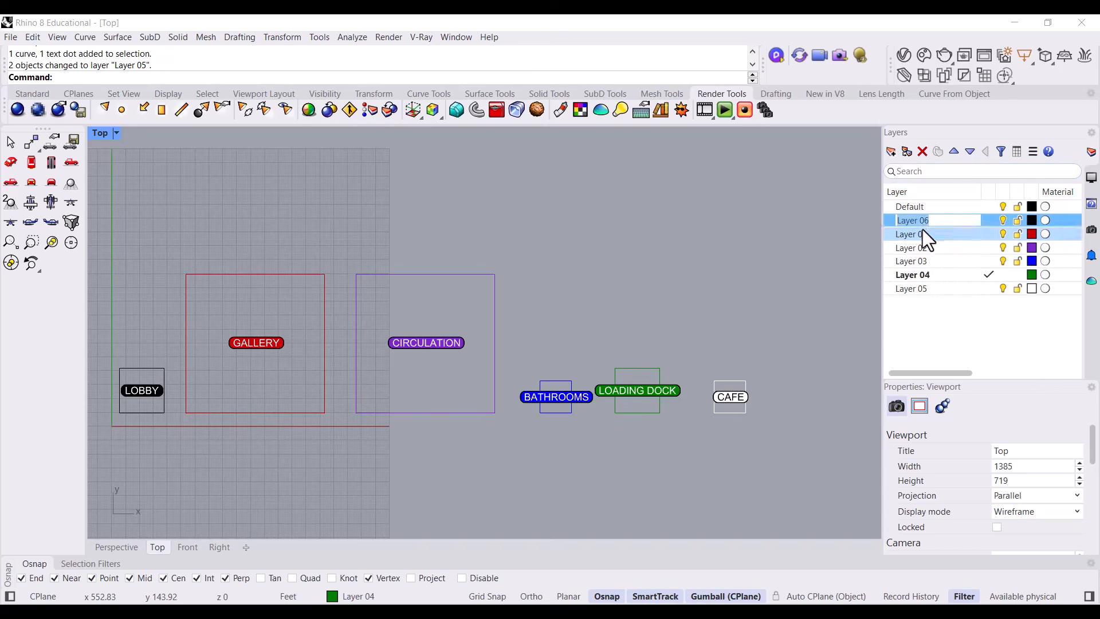
click(929, 221)
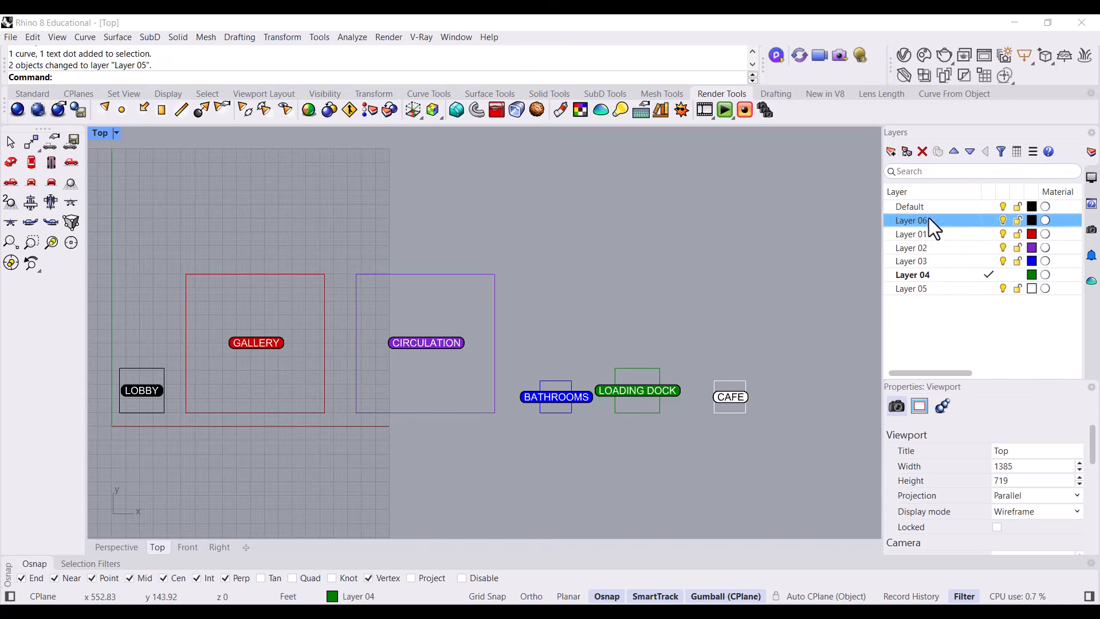
click(953, 152)
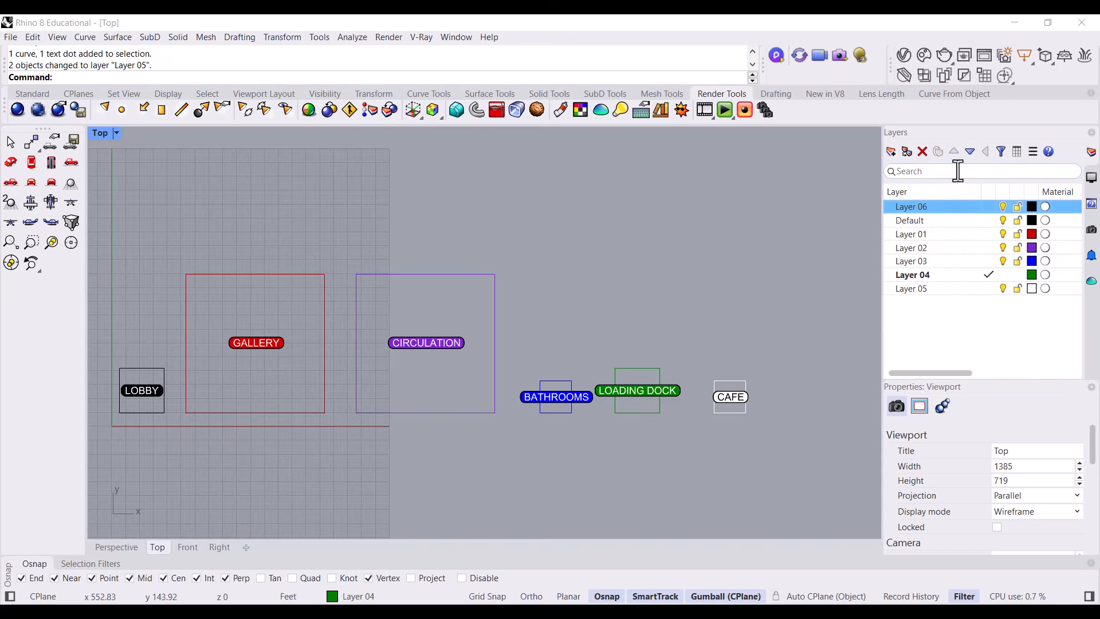
Nest the Default layer and Layers 01 through 05 as sublayers of Layer 06
click(933, 223)
shift+click(940, 288)
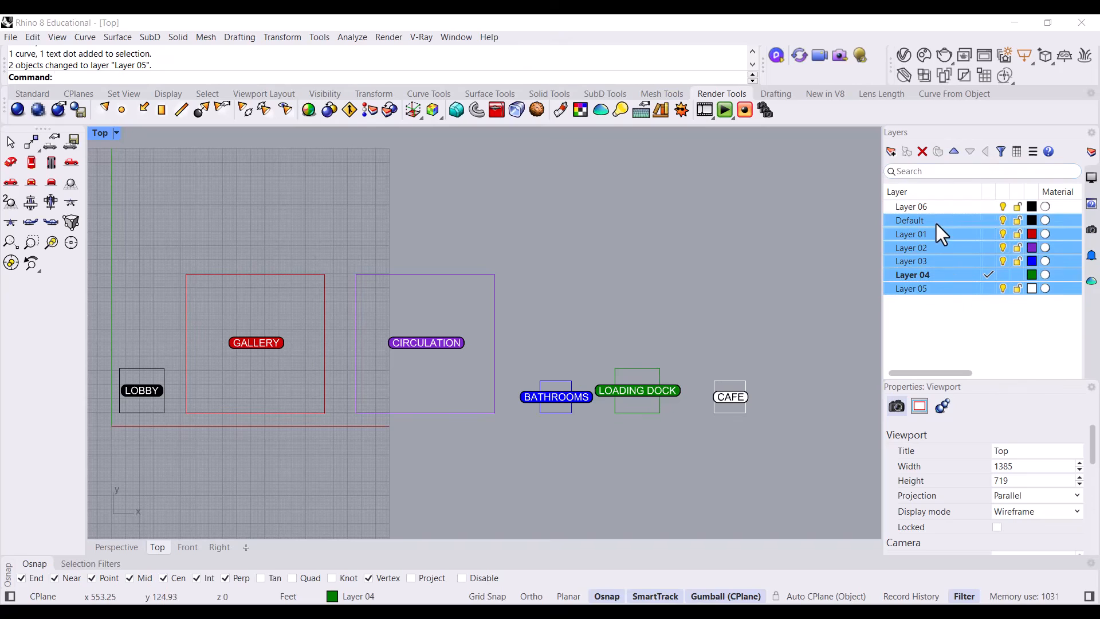
drag(930, 222, 923, 210)
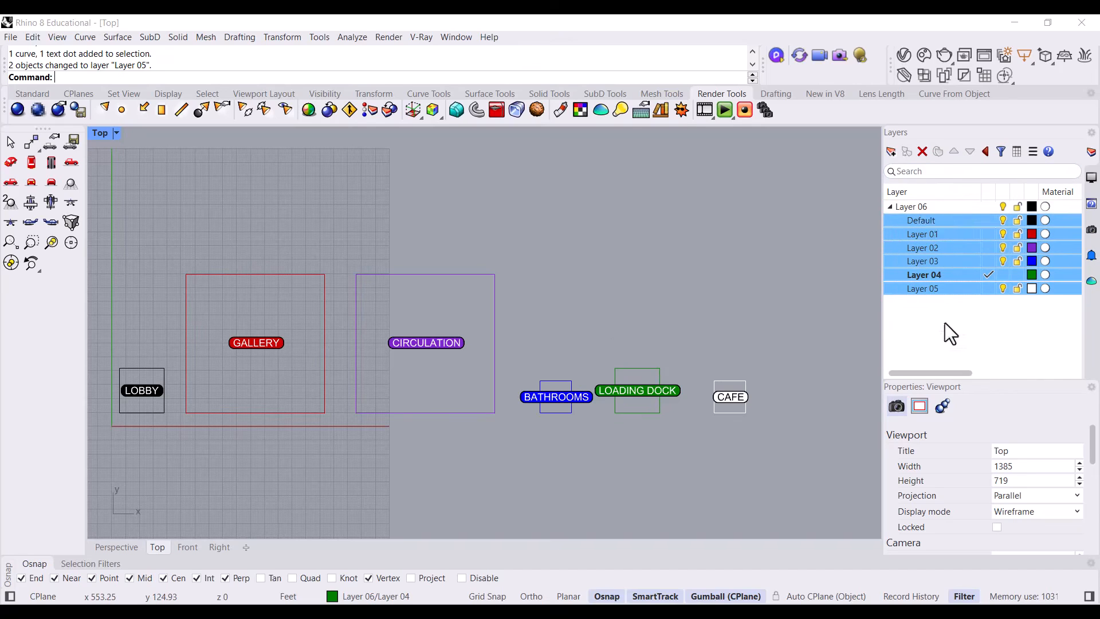
click(927, 222)
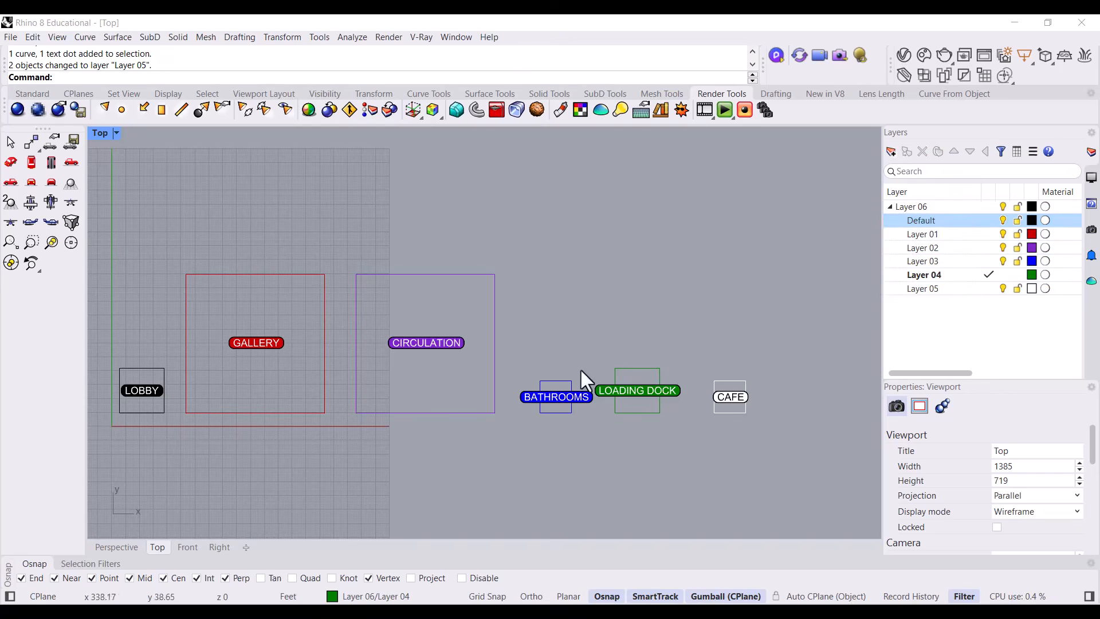
Rename the parent layer that holds Default and Layers 01 through 05 as OPTION 1
ctrl+click(951, 236)
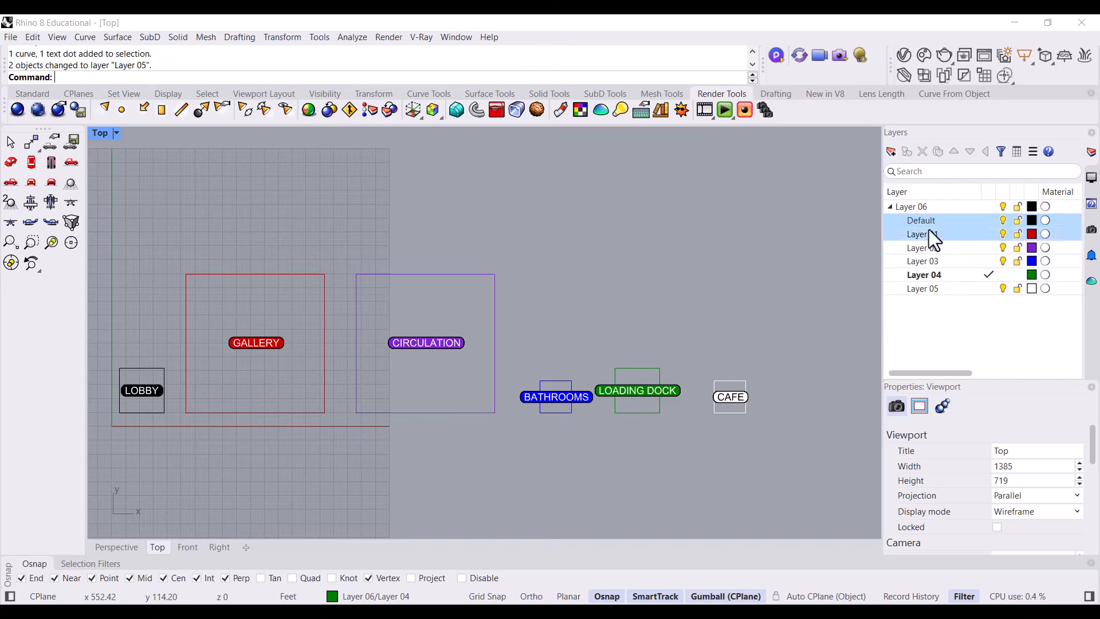
ctrl+click(929, 232)
ctrl+click(913, 208)
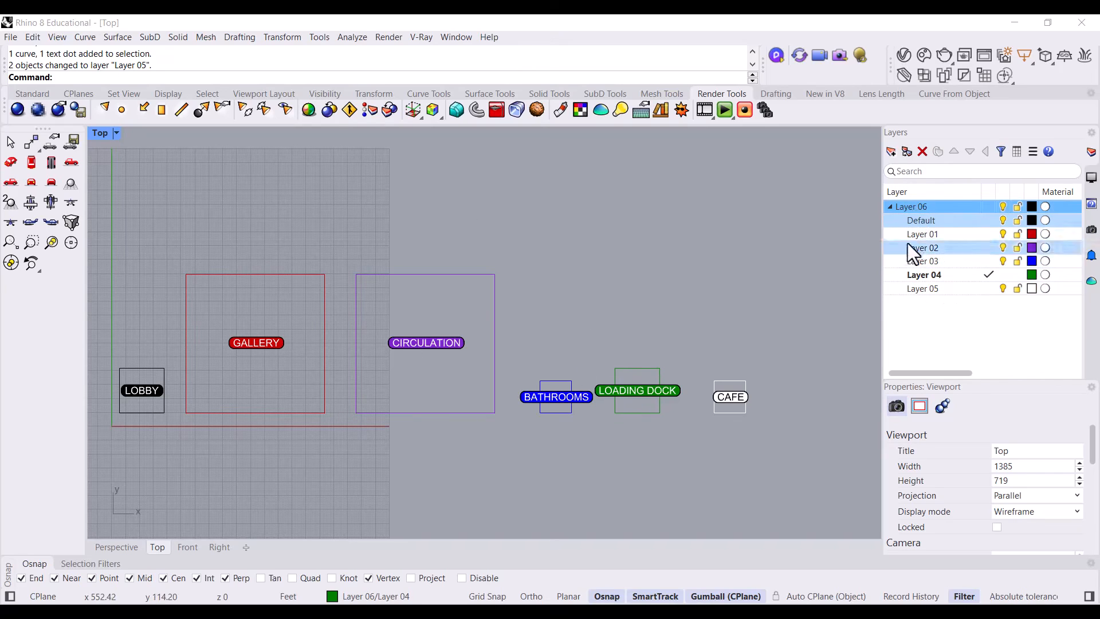
click(912, 208)
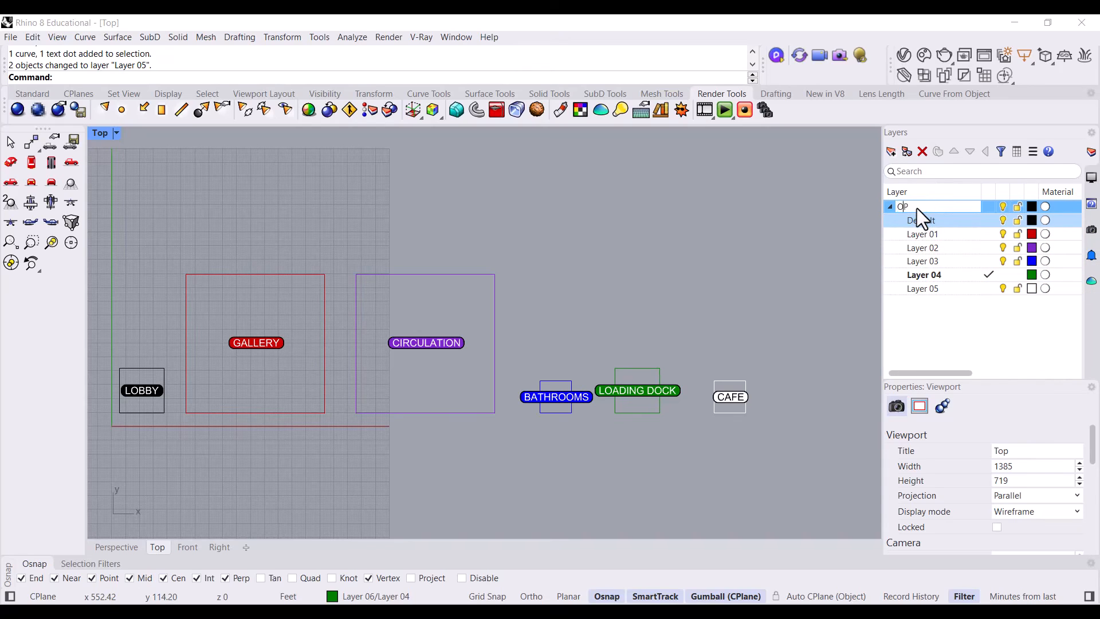
text(OPTION 1)
key(Return)
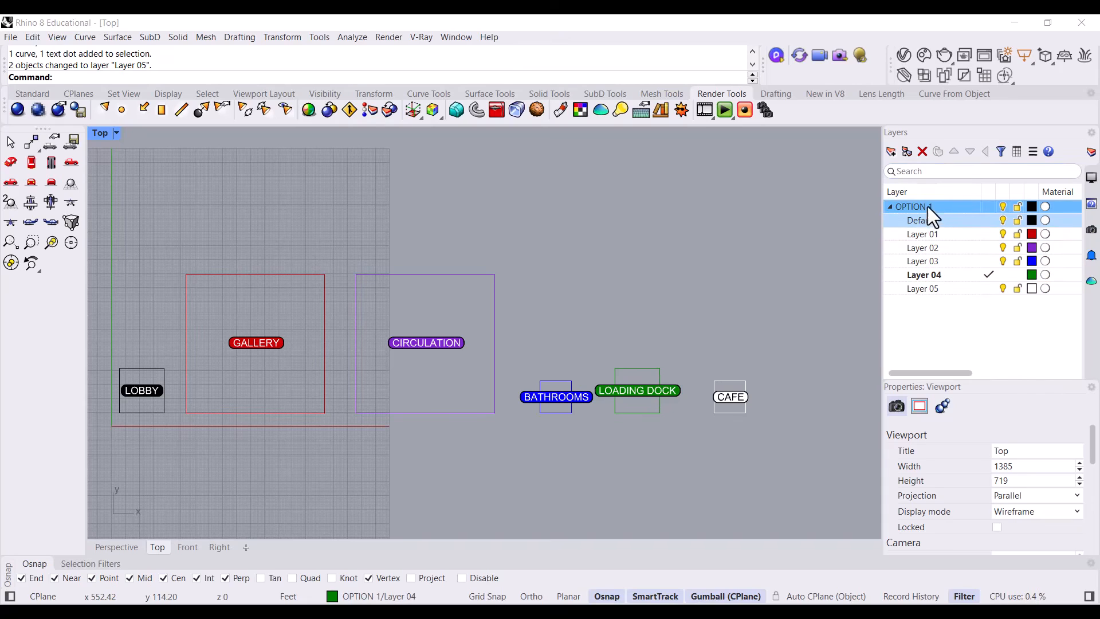
Add a new top-level layer outside the OPTION 1 hierarchy and make it the current layer
shift+click(942, 233)
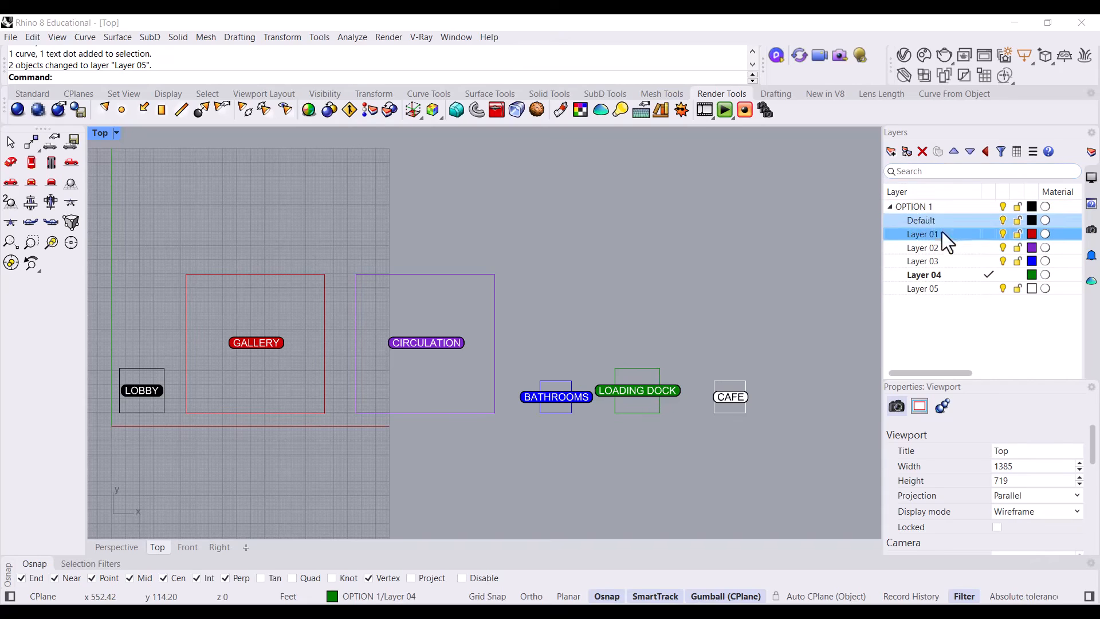
click(921, 207)
click(891, 151)
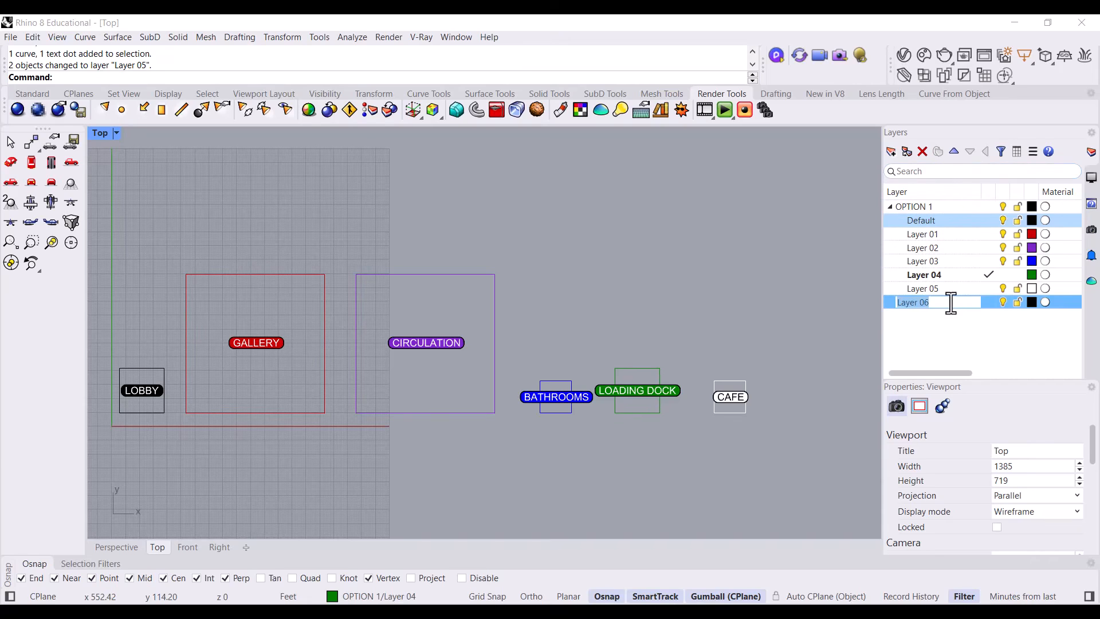
click(992, 306)
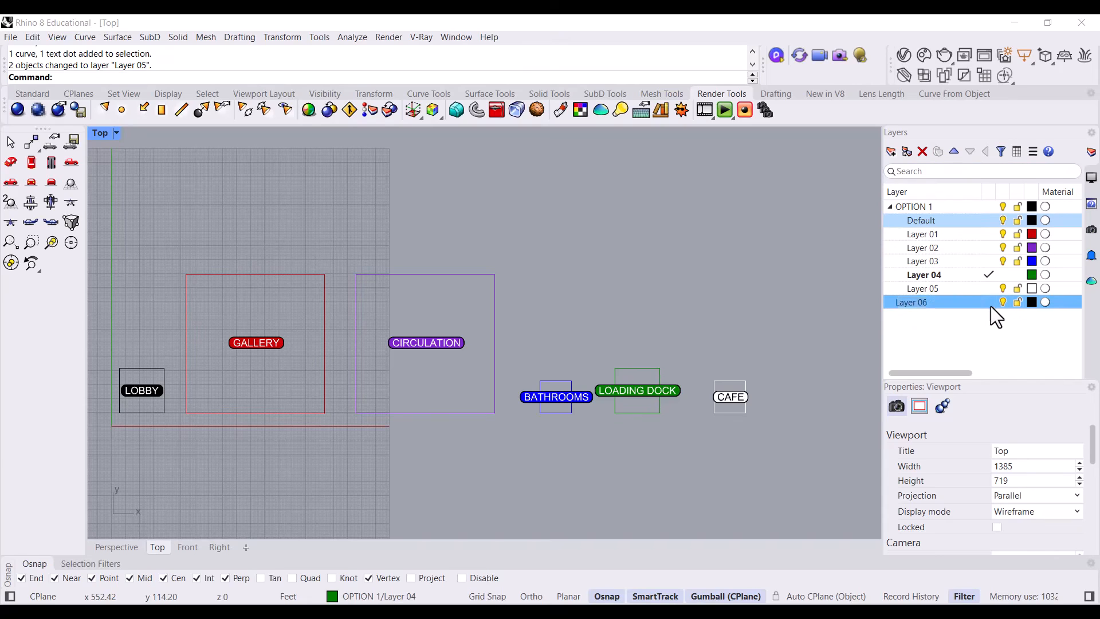
click(976, 332)
Duplicate the OPTION 1 layer together with its objects and all of its sublayers
click(920, 204)
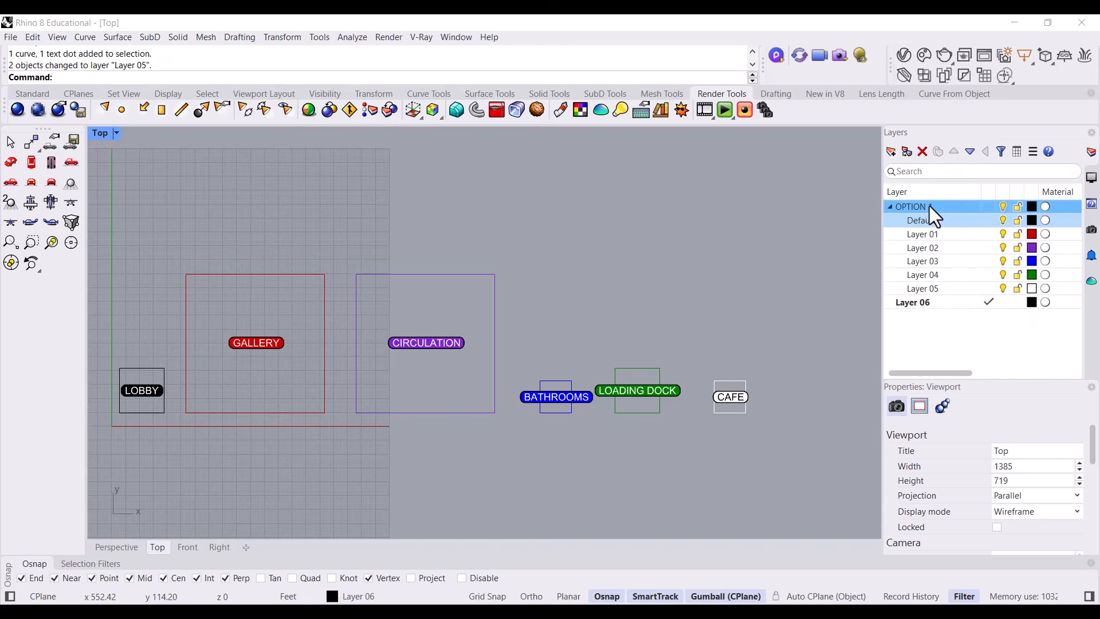
right_click(926, 204)
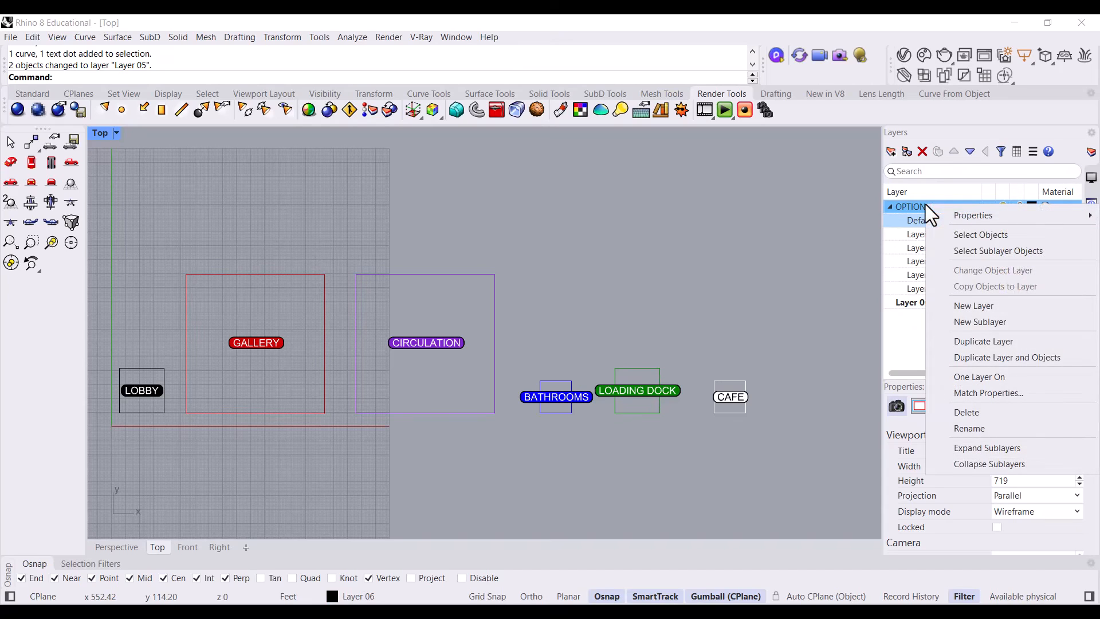
click(750, 315)
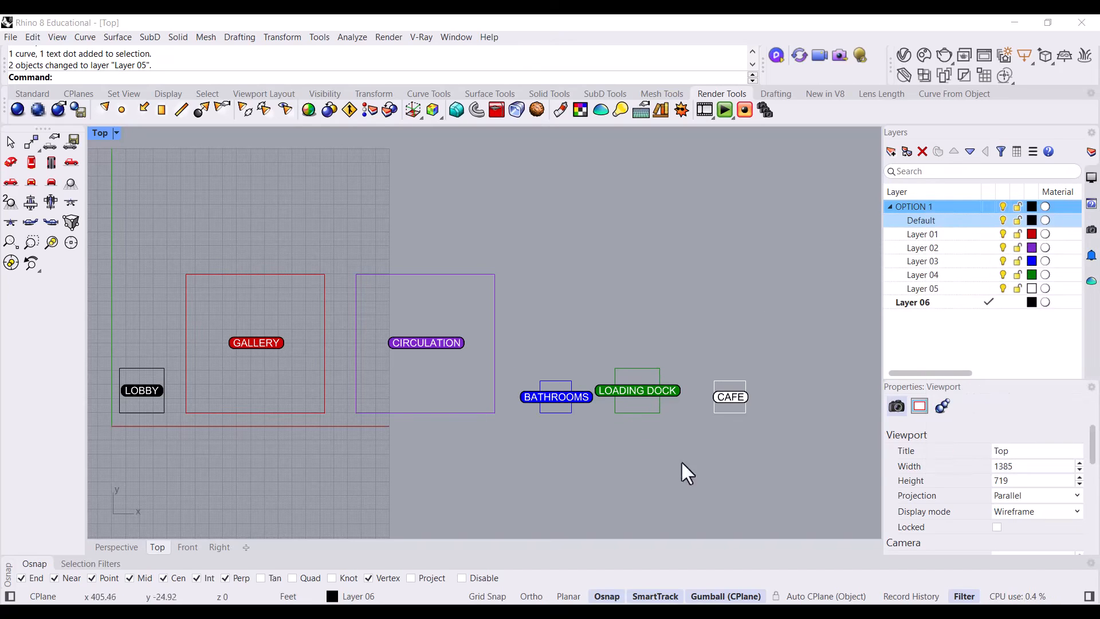
right_click(908, 206)
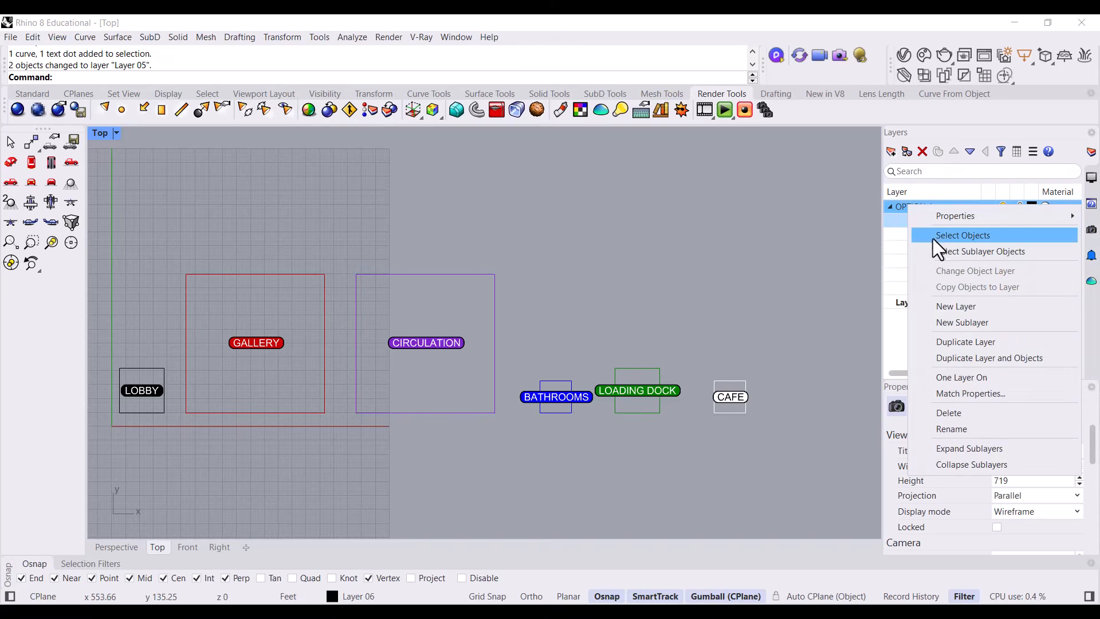
click(977, 360)
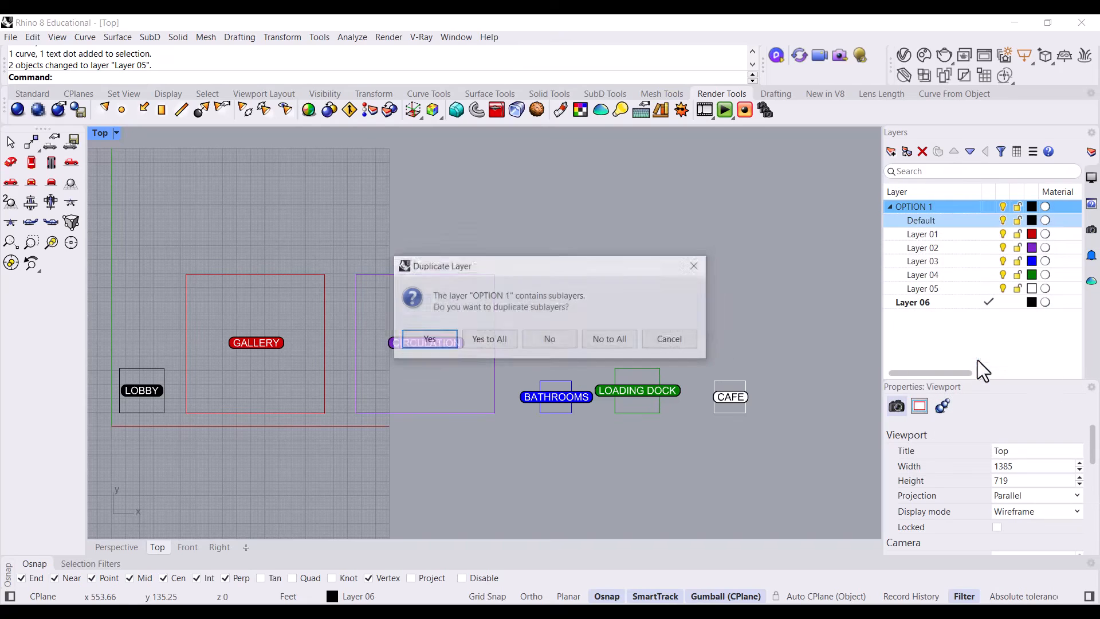
click(486, 344)
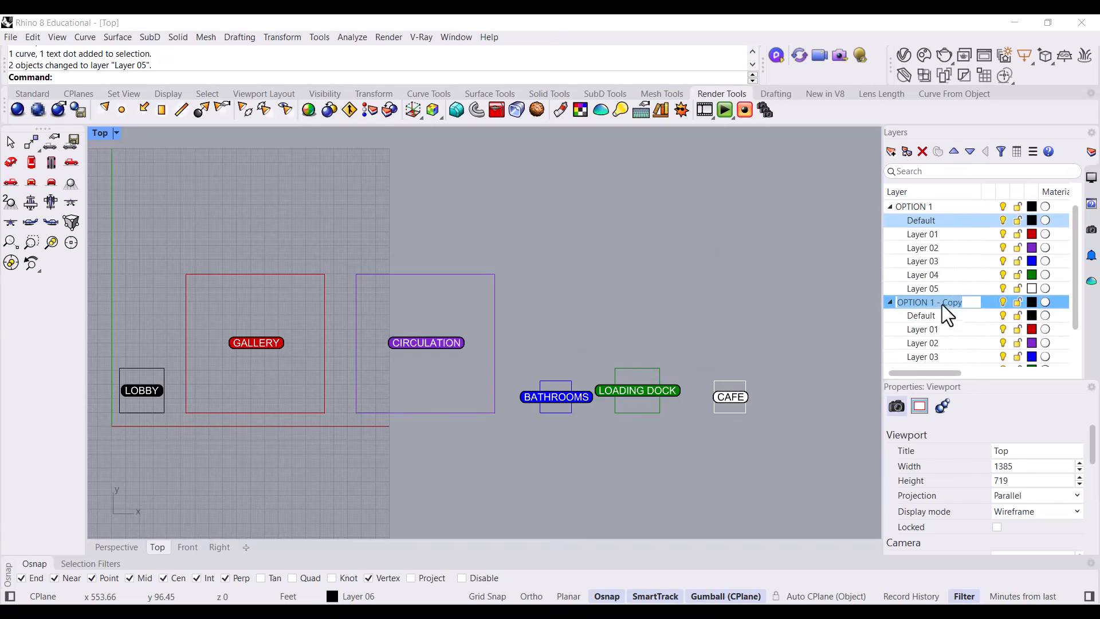
Rename the duplicated parent layer as OPTION 2
drag(974, 302, 933, 302)
text(2)
click(934, 315)
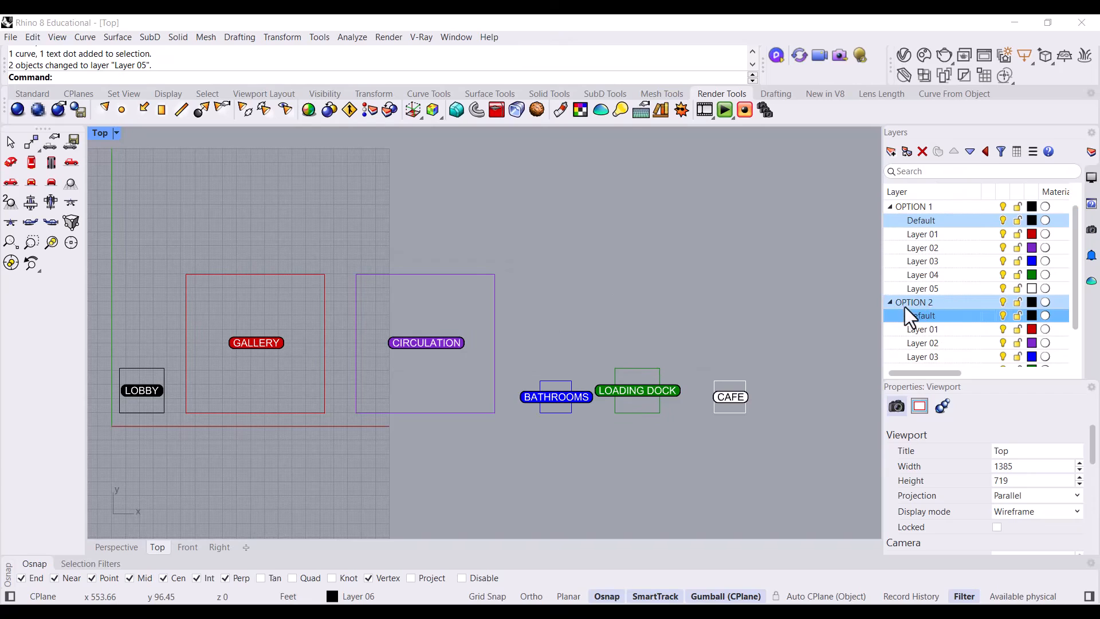
Hide and collapse the OPTION 1 layer, and move the OPTION 2 circulation square above the gallery square
click(1002, 207)
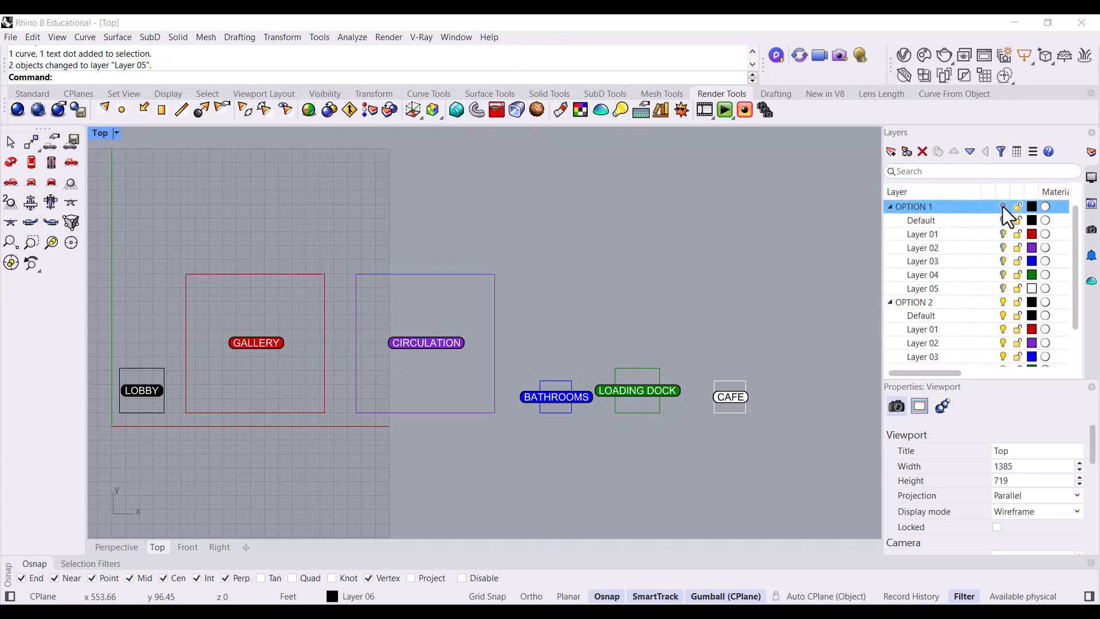
click(890, 208)
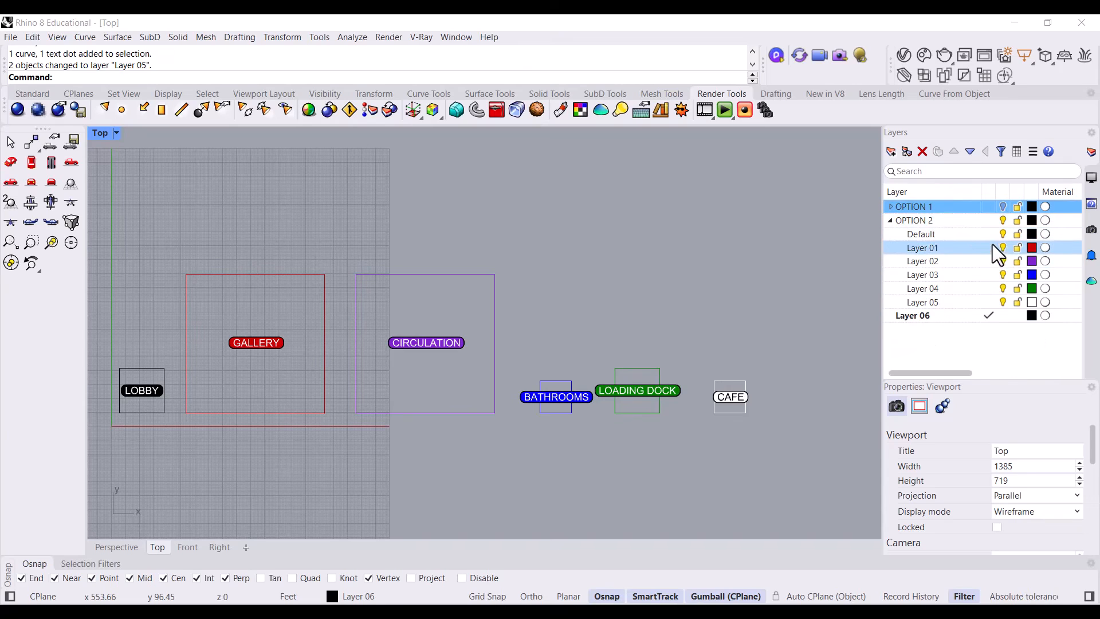
scroll(690, 352, down, 2)
click(515, 302)
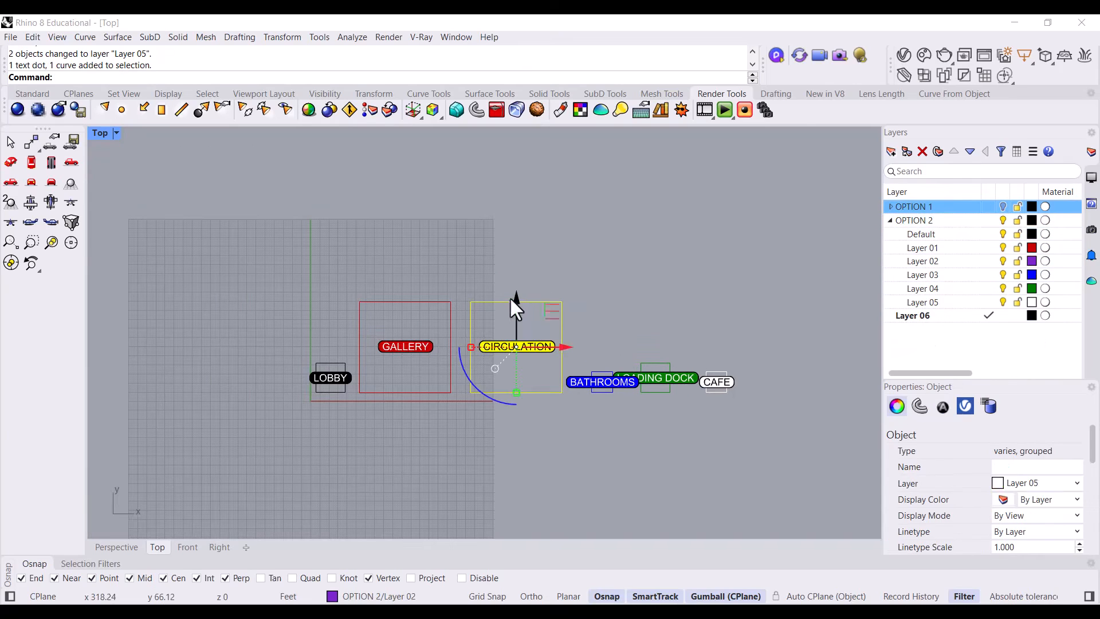
drag(560, 312, 429, 192)
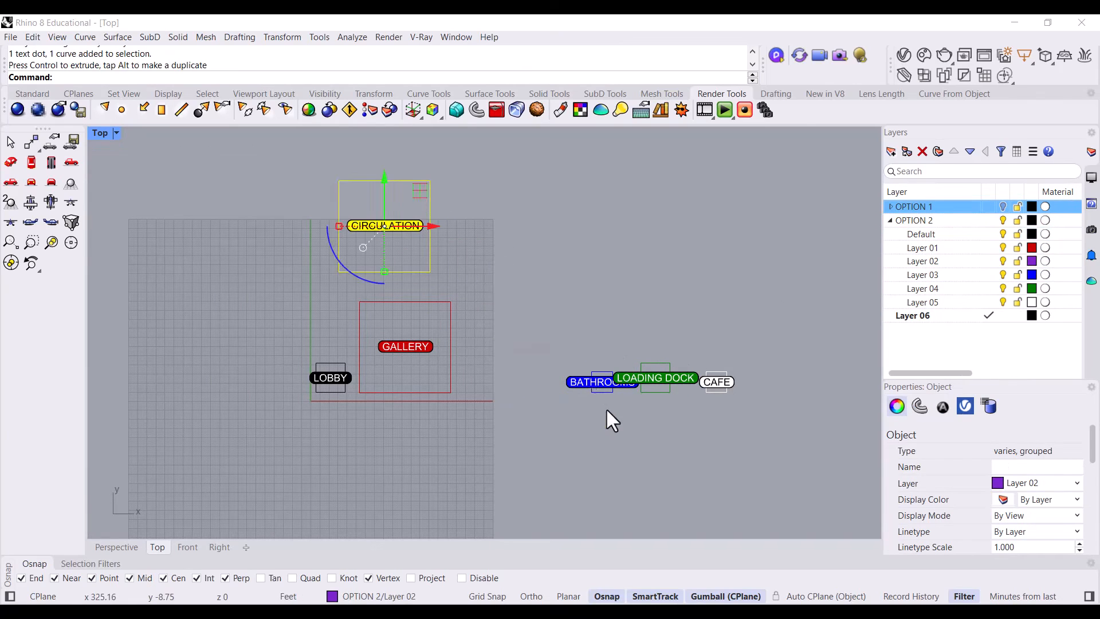
Move the bathrooms square beside the gallery's right edge and the loading dock square just above the bathrooms
click(603, 382)
drag(635, 345, 519, 280)
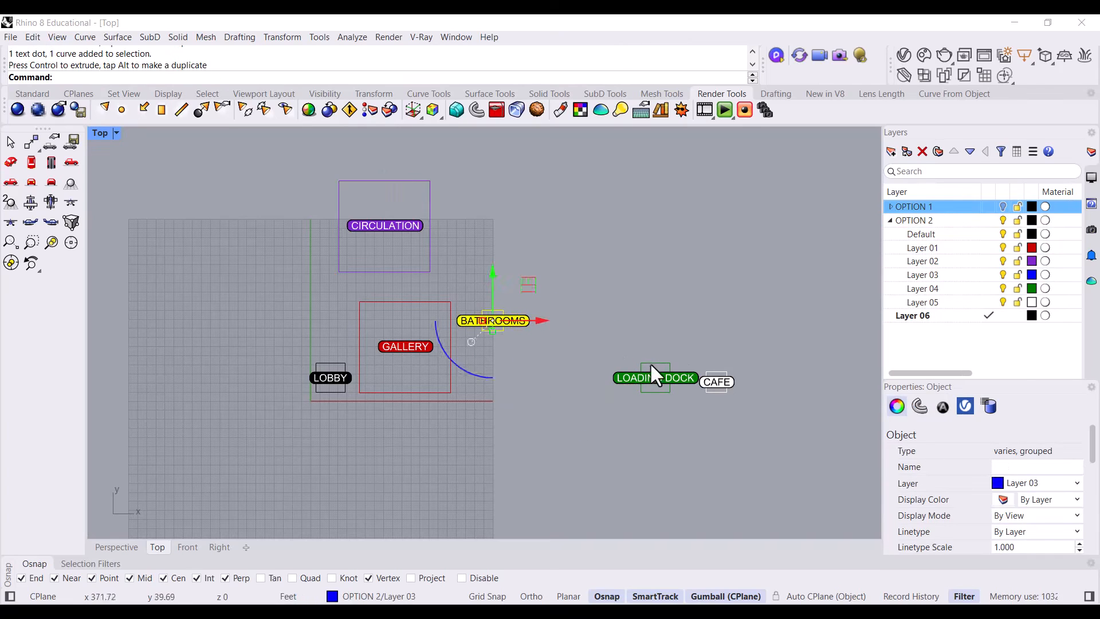
click(687, 374)
click(679, 377)
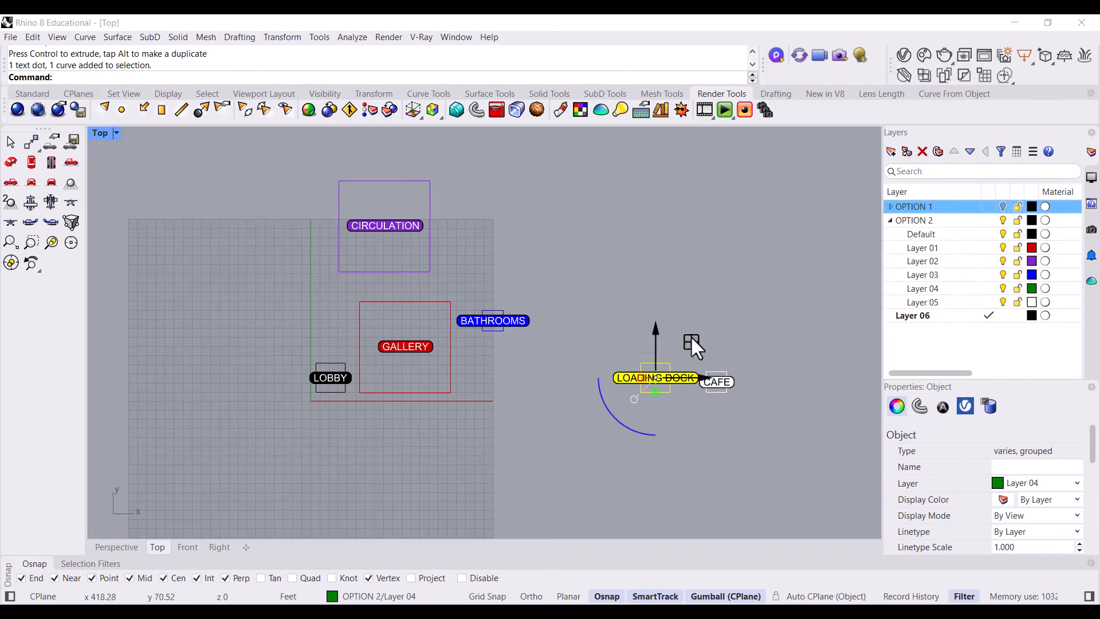
drag(692, 340, 517, 235)
Move the cafe square to just above the lobby, left of the gallery square
click(688, 356)
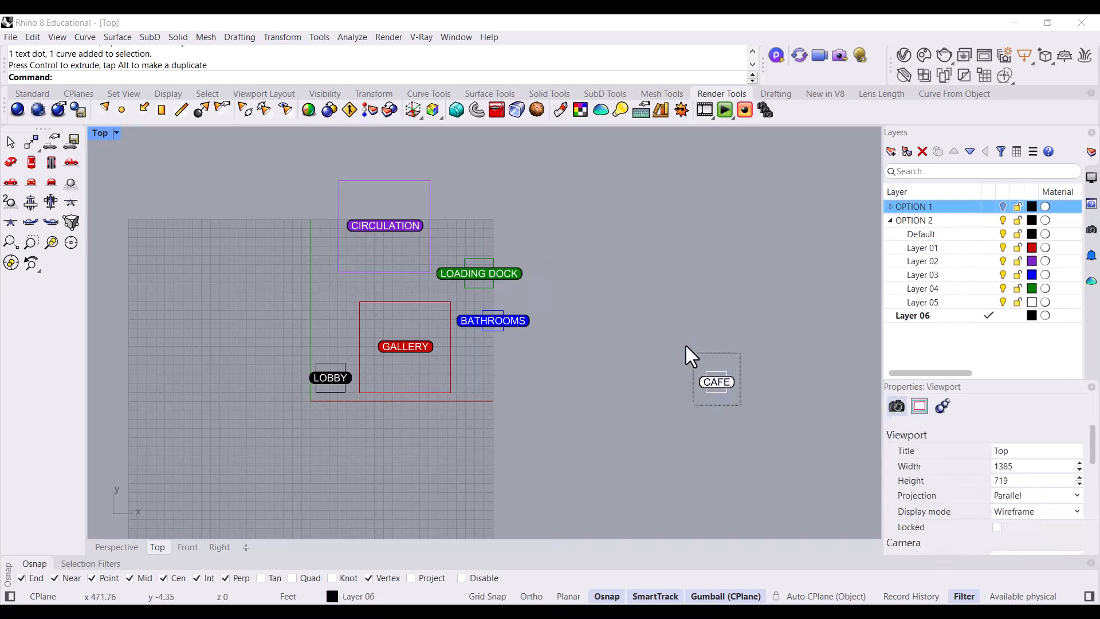
click(724, 373)
drag(751, 349, 353, 273)
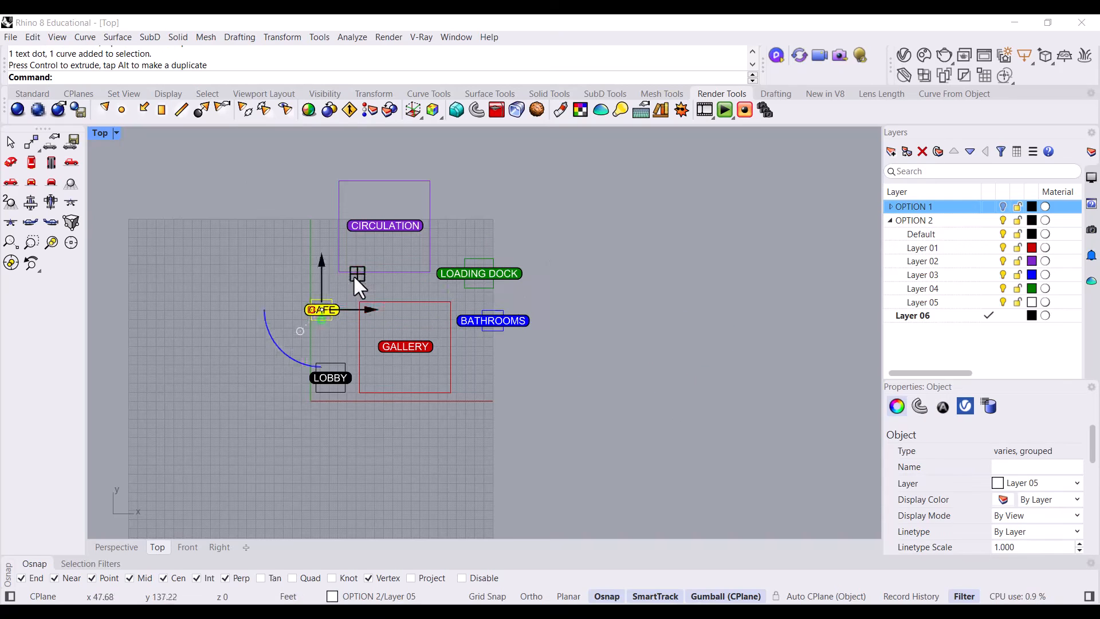
scroll(353, 274, up, 3)
click(484, 291)
right_drag(557, 288, 573, 332)
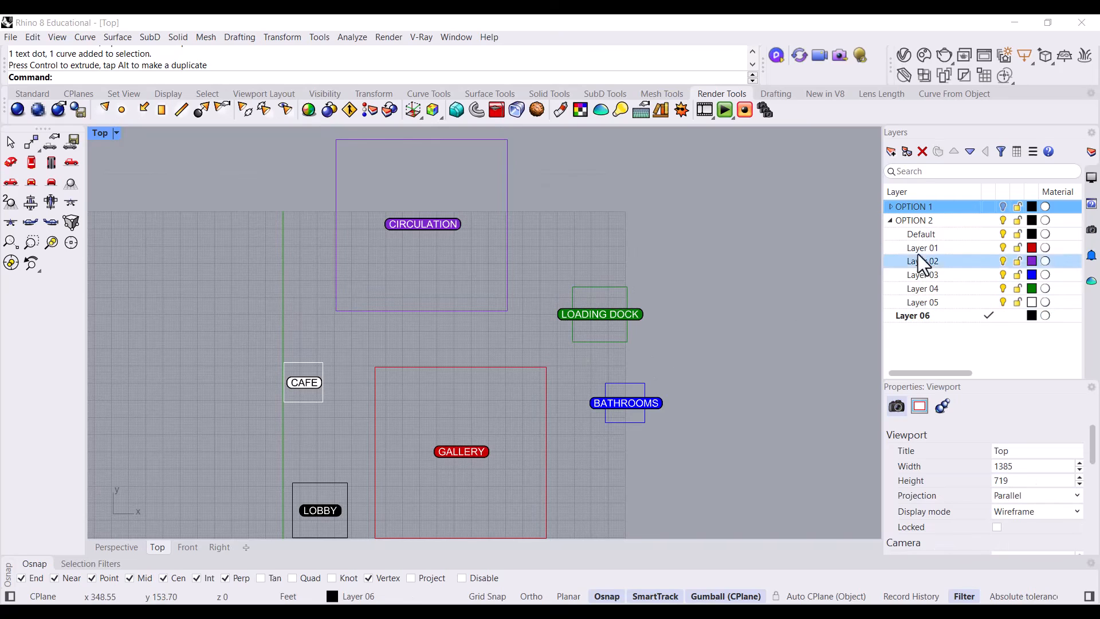
Hide the OPTION 2 layer and turn OPTION 1 back on to compare the original arrangement
click(1002, 220)
click(1003, 206)
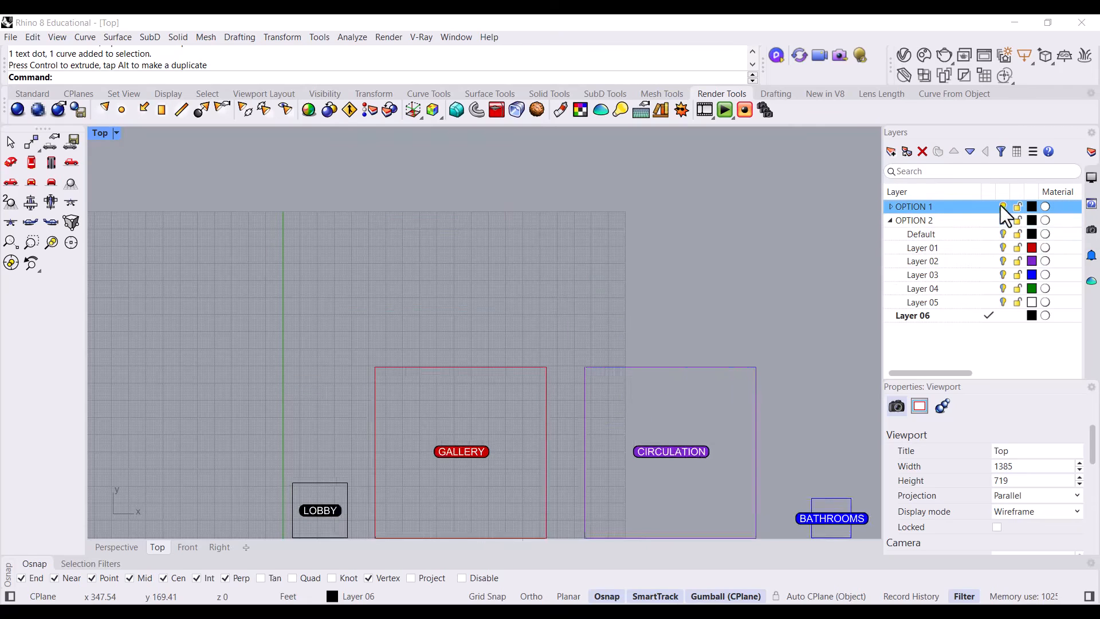
scroll(482, 301, down, 6)
scroll(659, 358, up, 2)
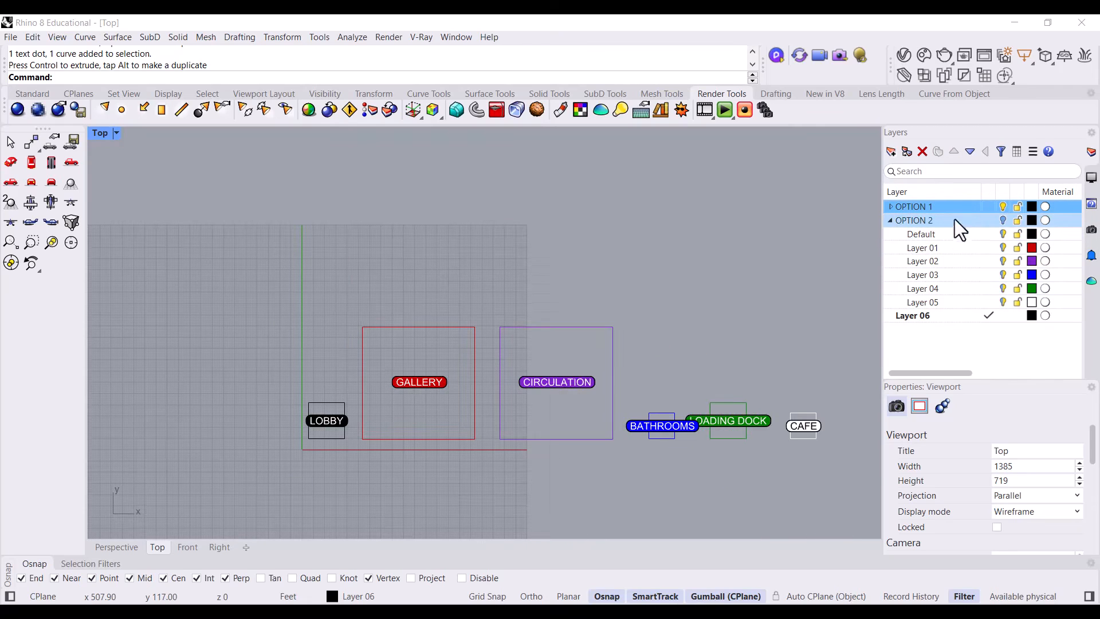
click(909, 220)
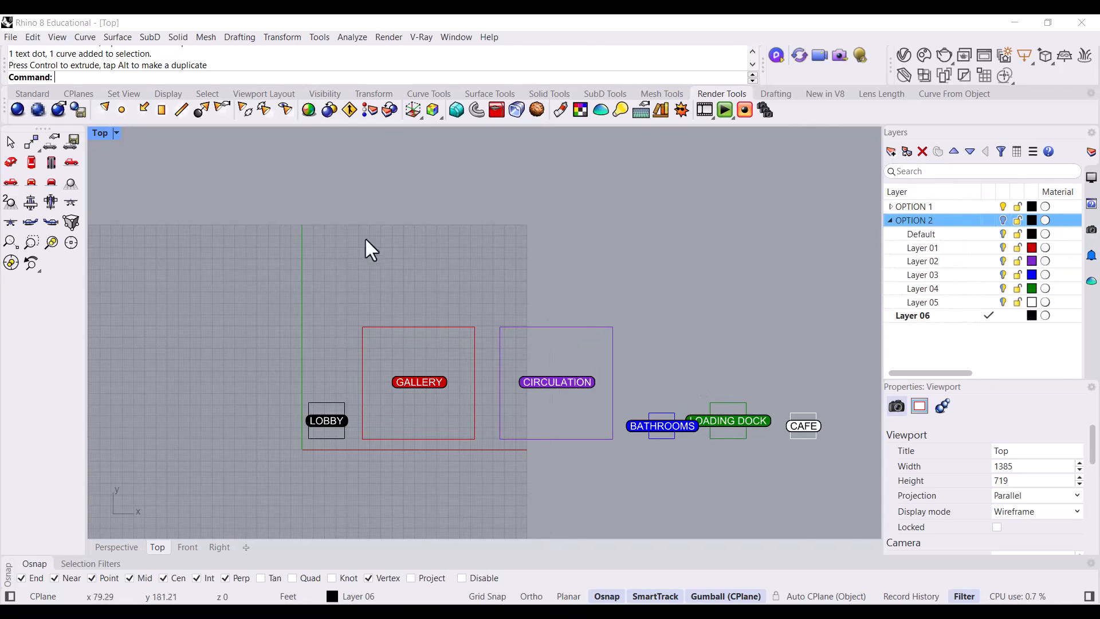
Switch from the Top viewport to a maximised Perspective viewport showing the program squares
double_click(96, 133)
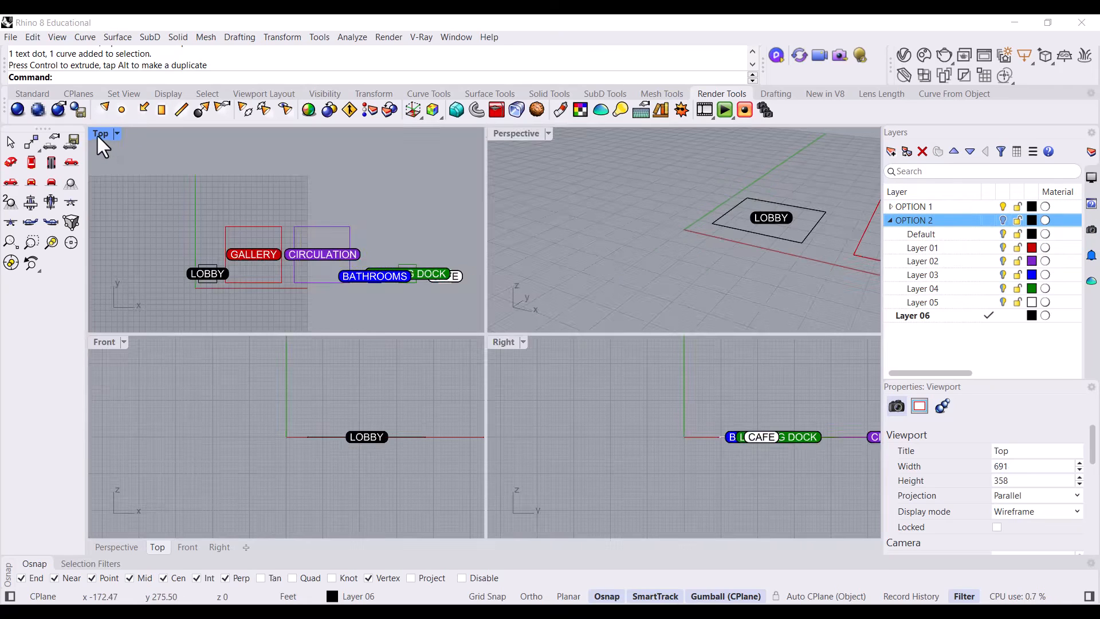
double_click(494, 133)
scroll(324, 269, down, 7)
scroll(345, 300, down, 8)
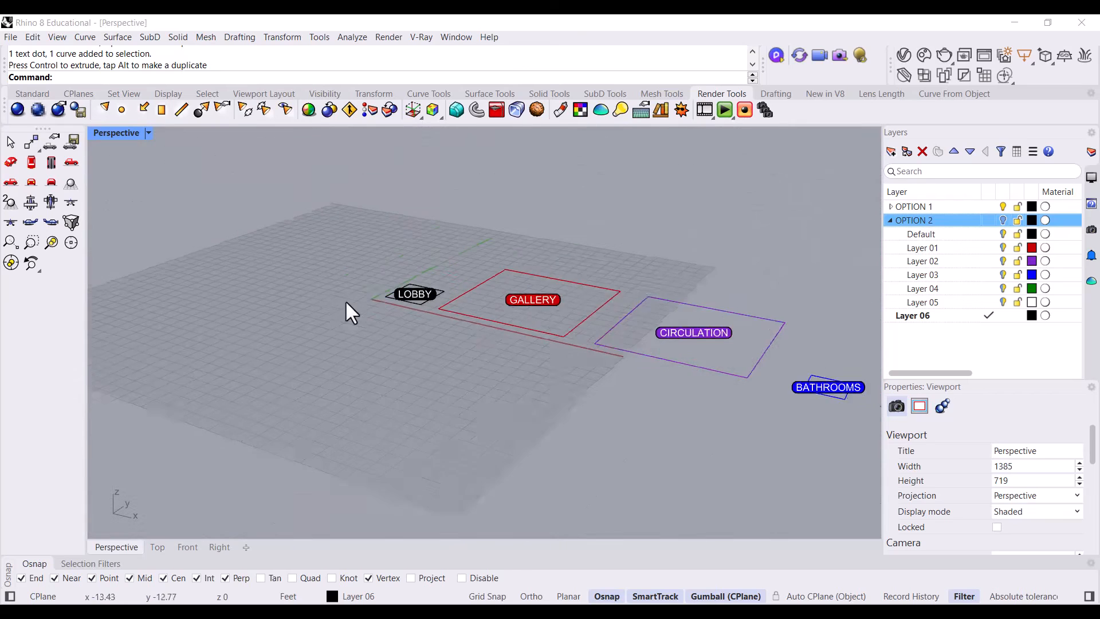
scroll(717, 295, up, 2)
scroll(600, 321, up, 1)
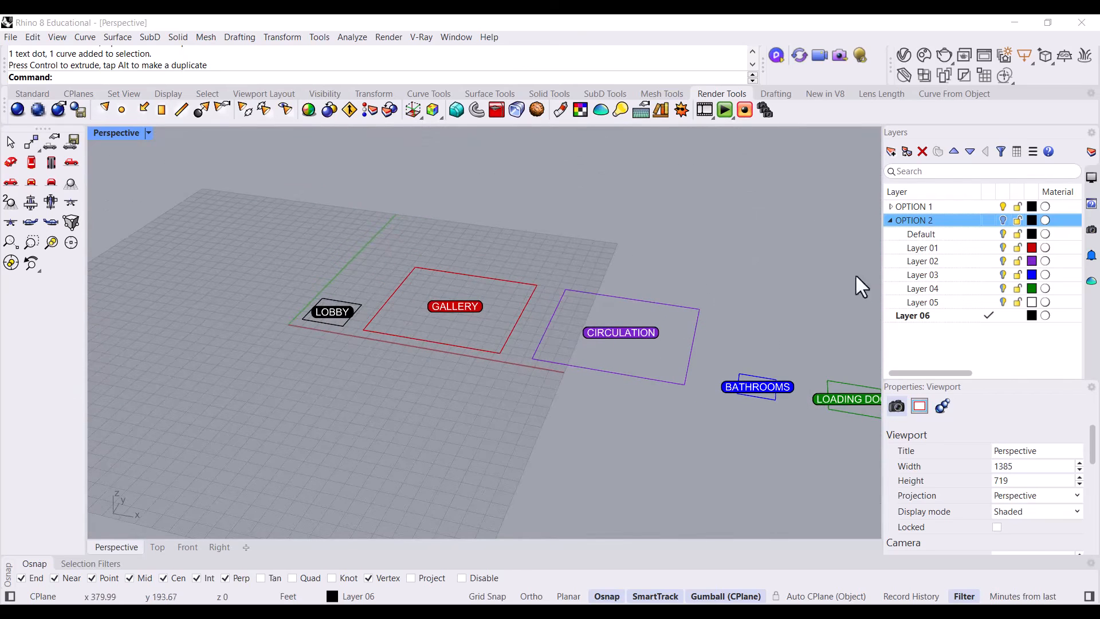
Collapse OPTION 2, expand OPTION 1, and make its Default sublayer the current layer
click(890, 220)
click(891, 207)
click(990, 220)
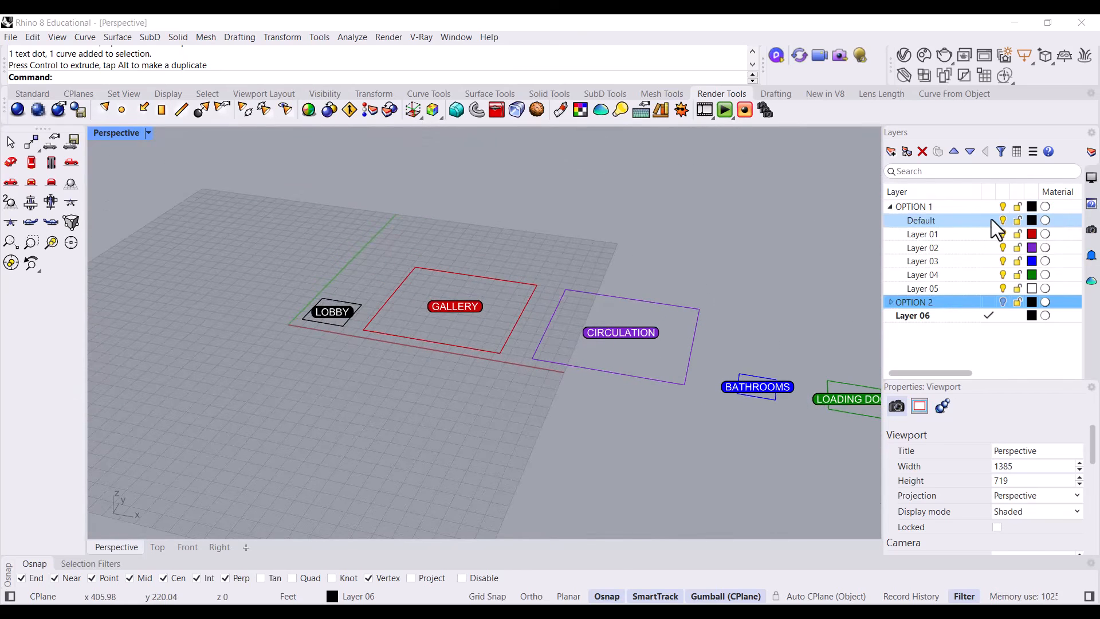
right_drag(505, 286, 507, 311)
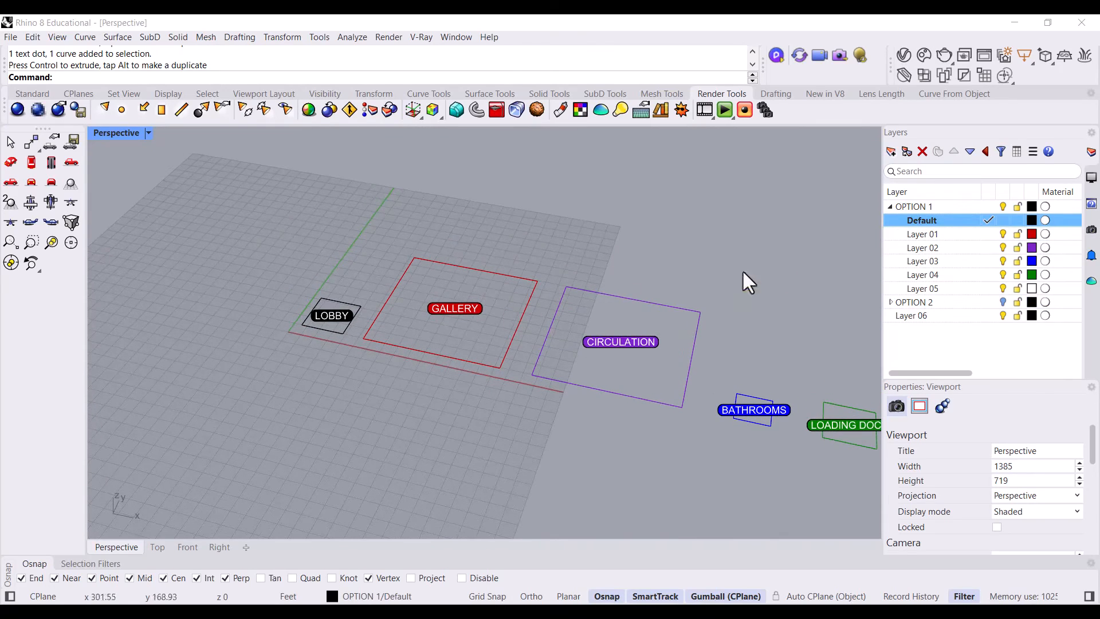
Rename the Default sublayer of OPTION 1 as LOBBY
right_click(920, 219)
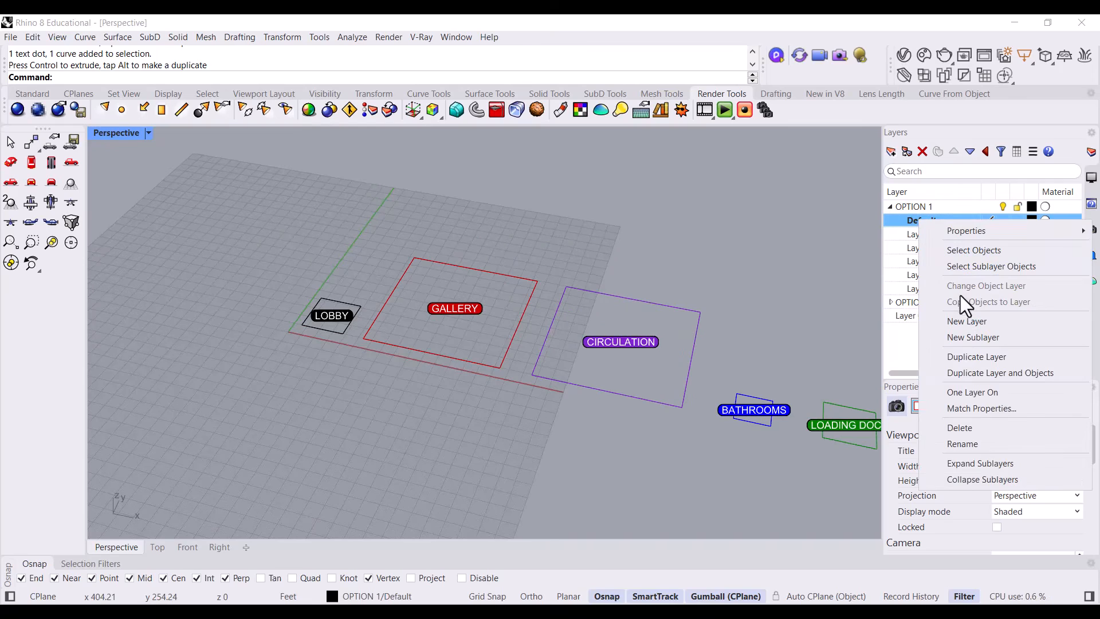
click(975, 444)
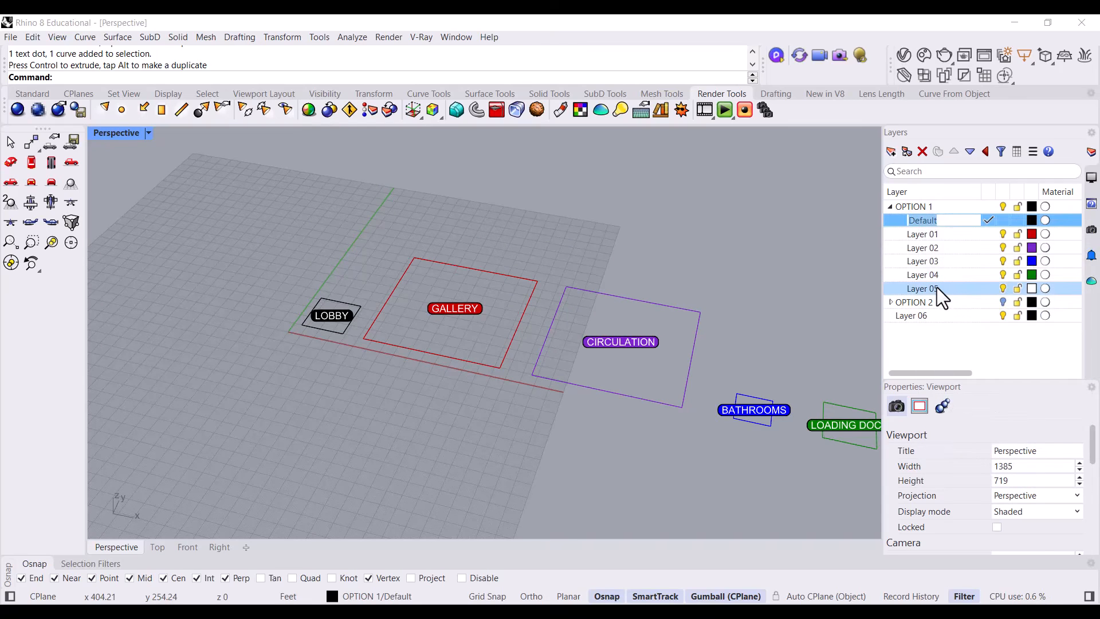
text(LOBBY)
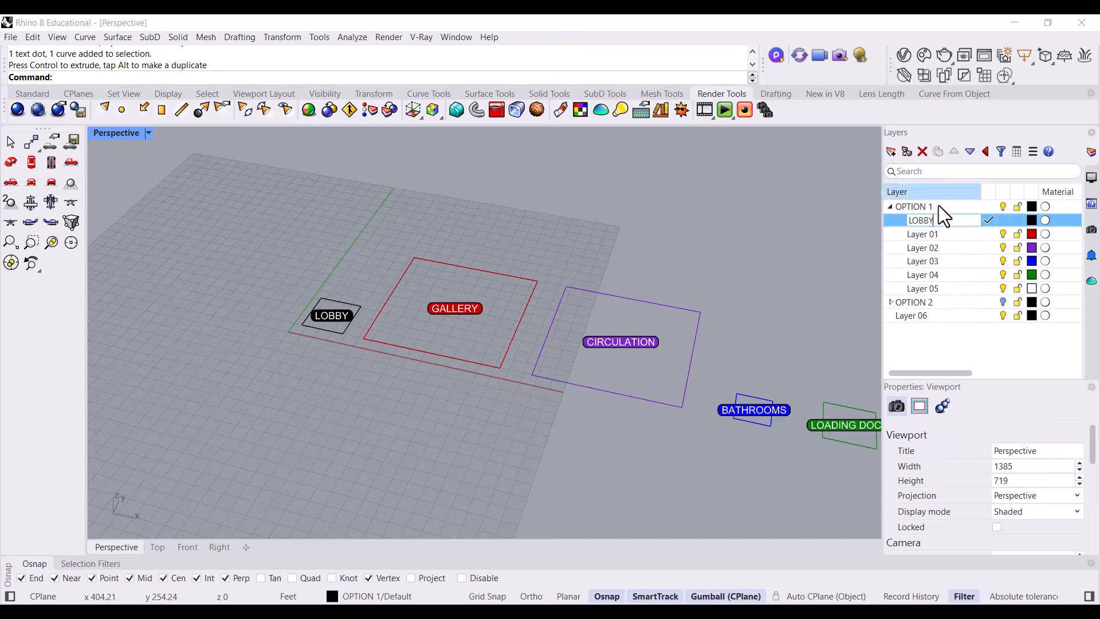
click(933, 233)
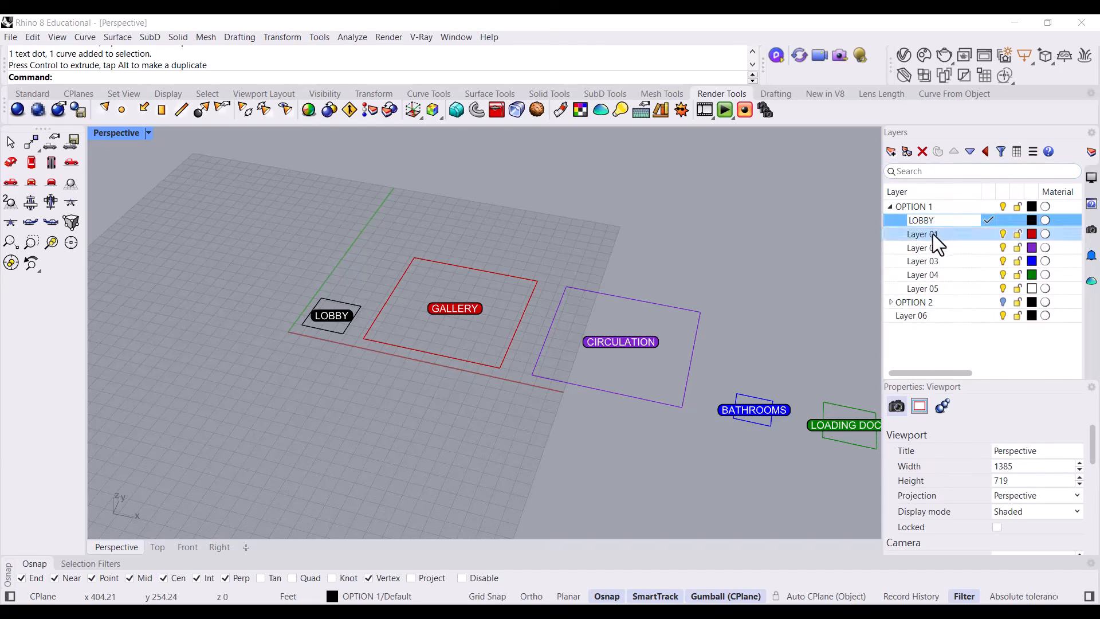
Rename OPTION 1's sublayers Layer 01, Layer 02 and Layer 03 as GALLERY, CIRCULATION and BATHROOM
click(933, 235)
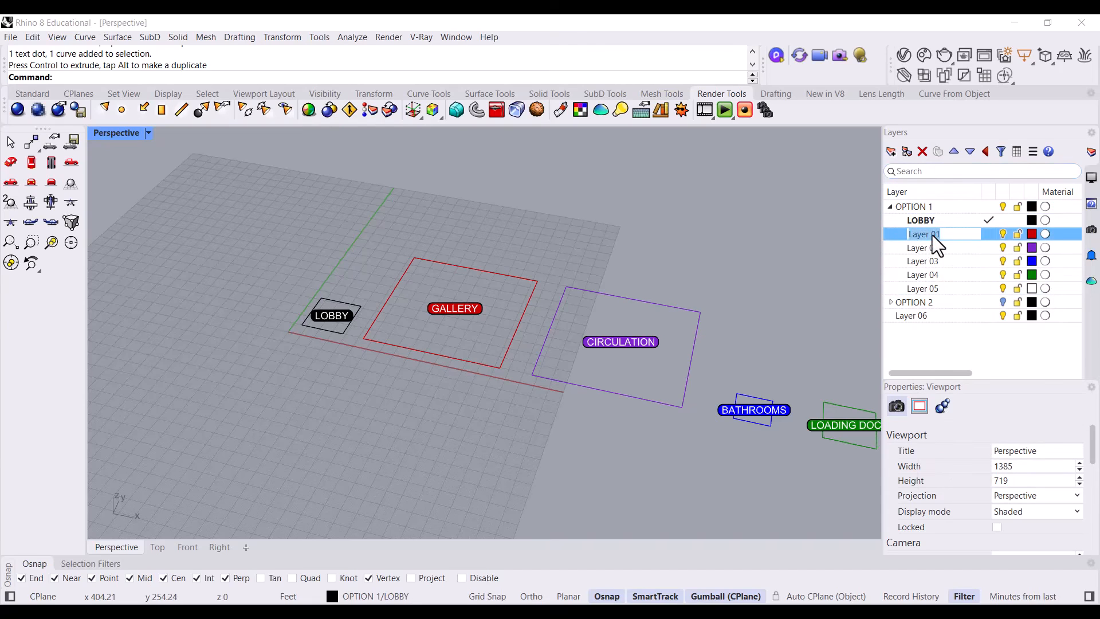
text(GALLERY)
key(Tab)
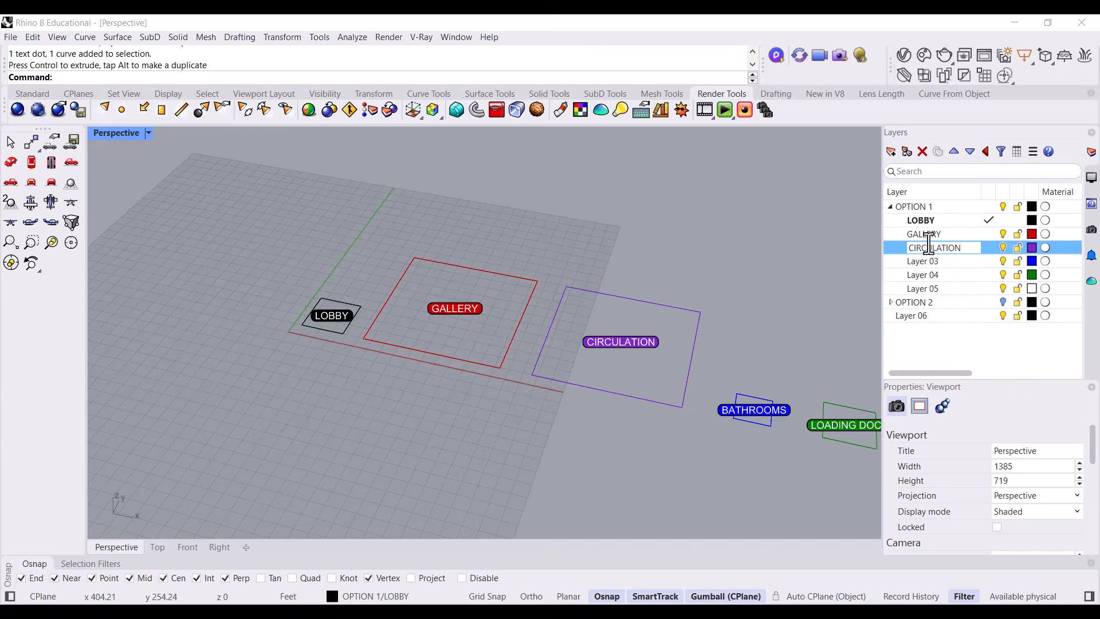
click(936, 263)
click(937, 263)
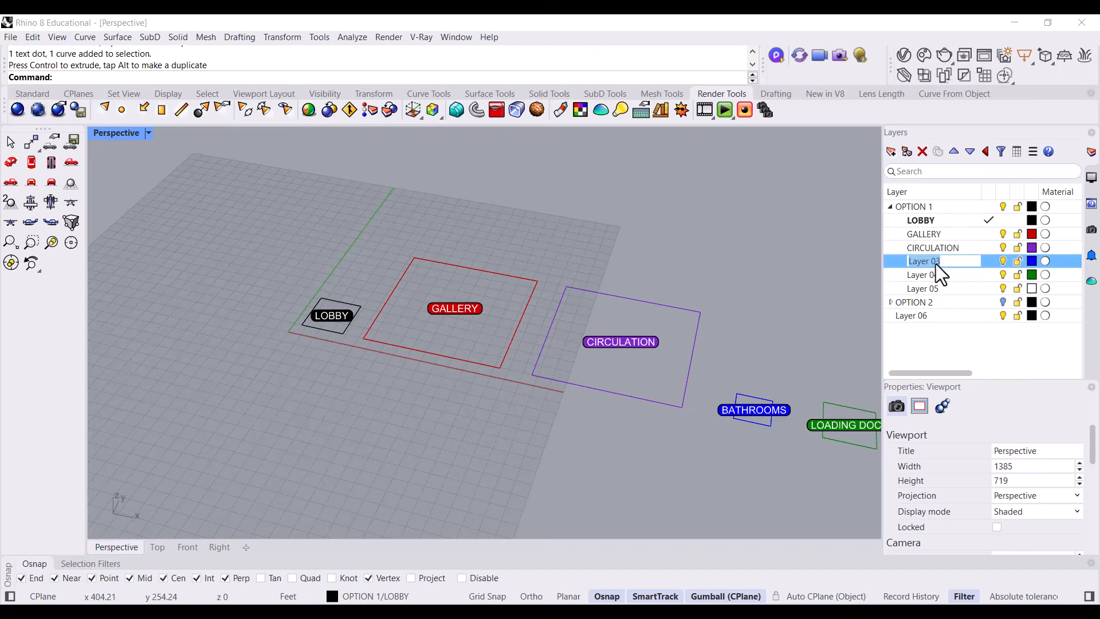
text(BATHROOM)
Rename OPTION 1's sublayers Layer 04 and Layer 05 as LOADING DOCK and CAFE
click(953, 277)
click(951, 277)
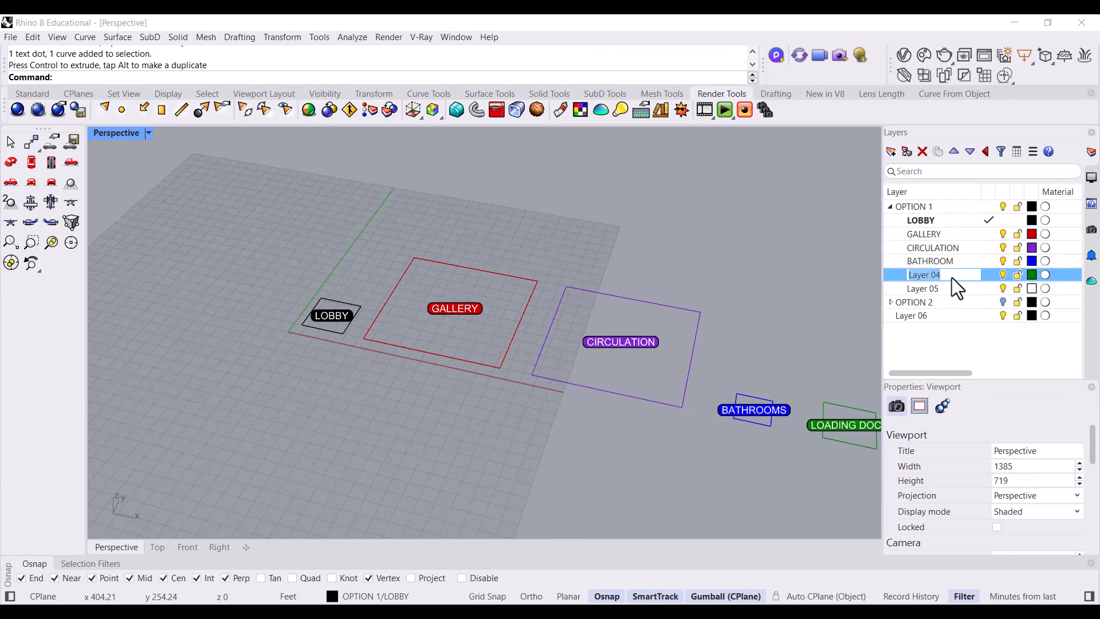
text(LOADING DOCK)
click(940, 291)
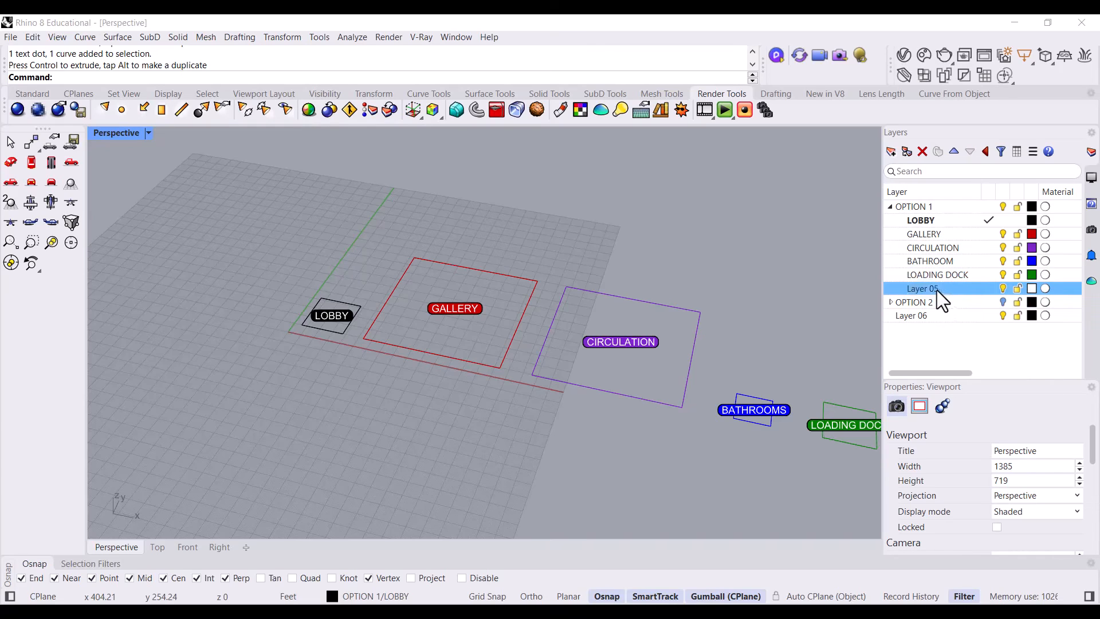
click(937, 290)
text(CAFE)
Recolour the LOADING DOCK layer light green (#8CFF8C) and the BATHROOM layer light blue (#9090FF)
click(951, 278)
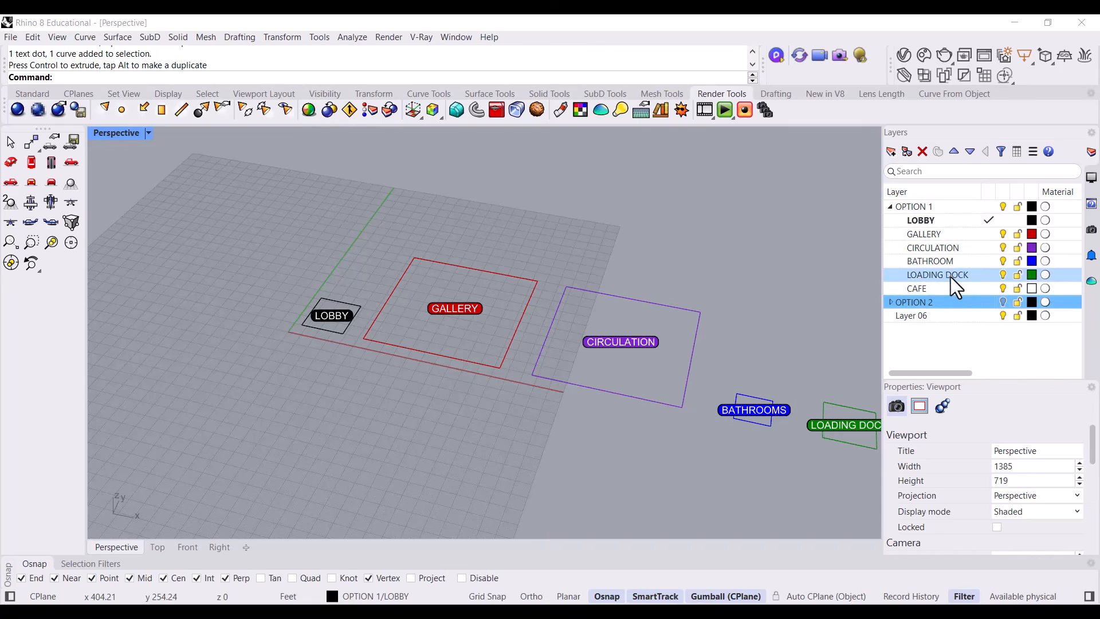
click(1031, 275)
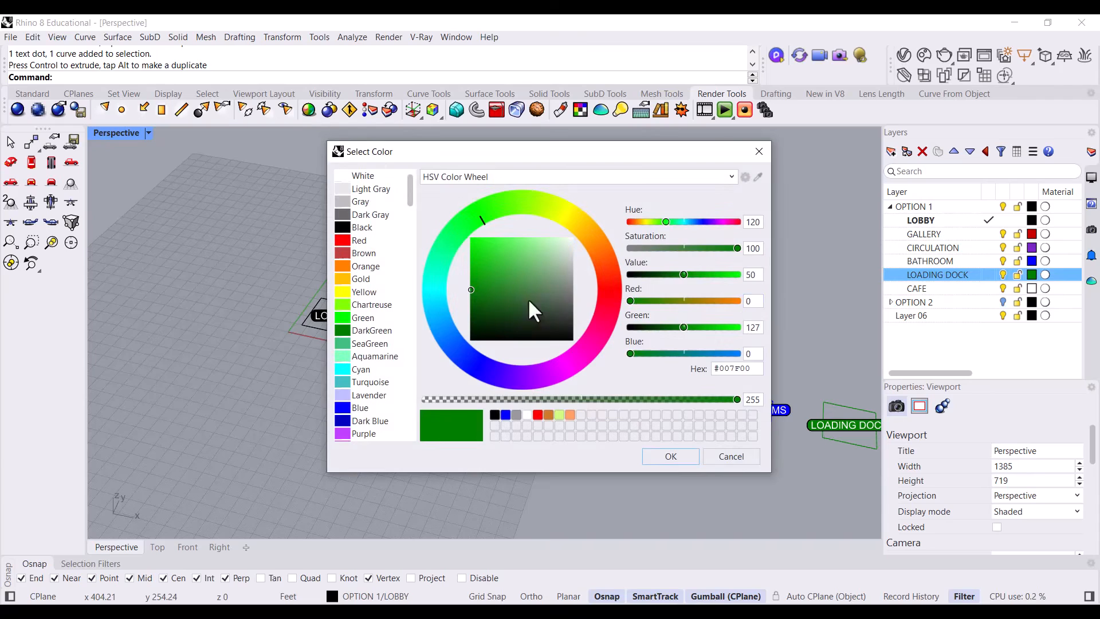
drag(543, 261, 527, 230)
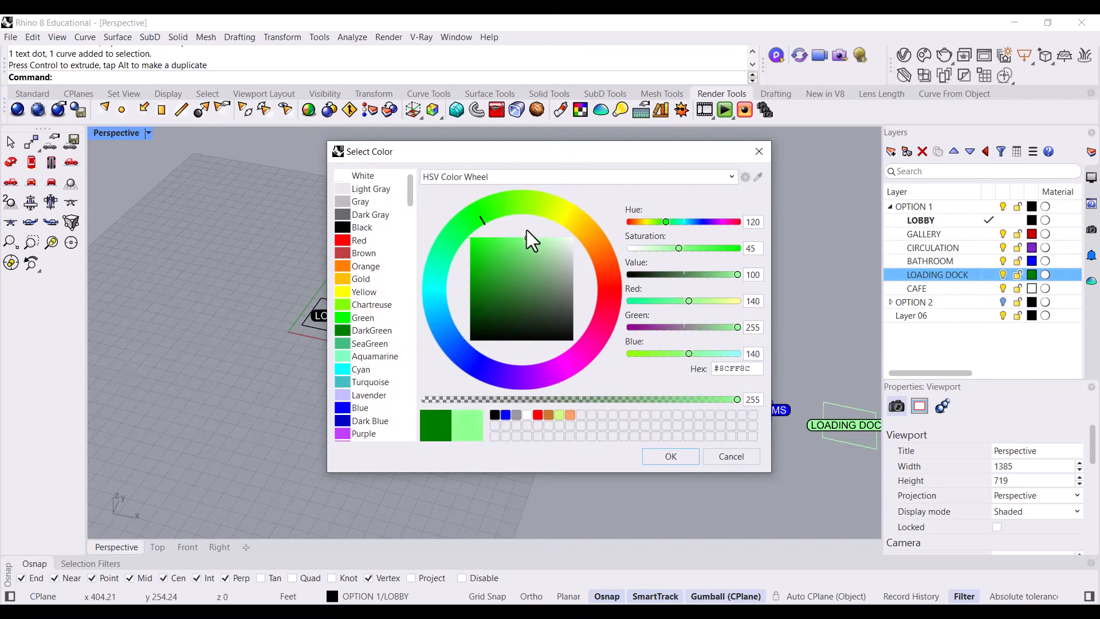
click(671, 456)
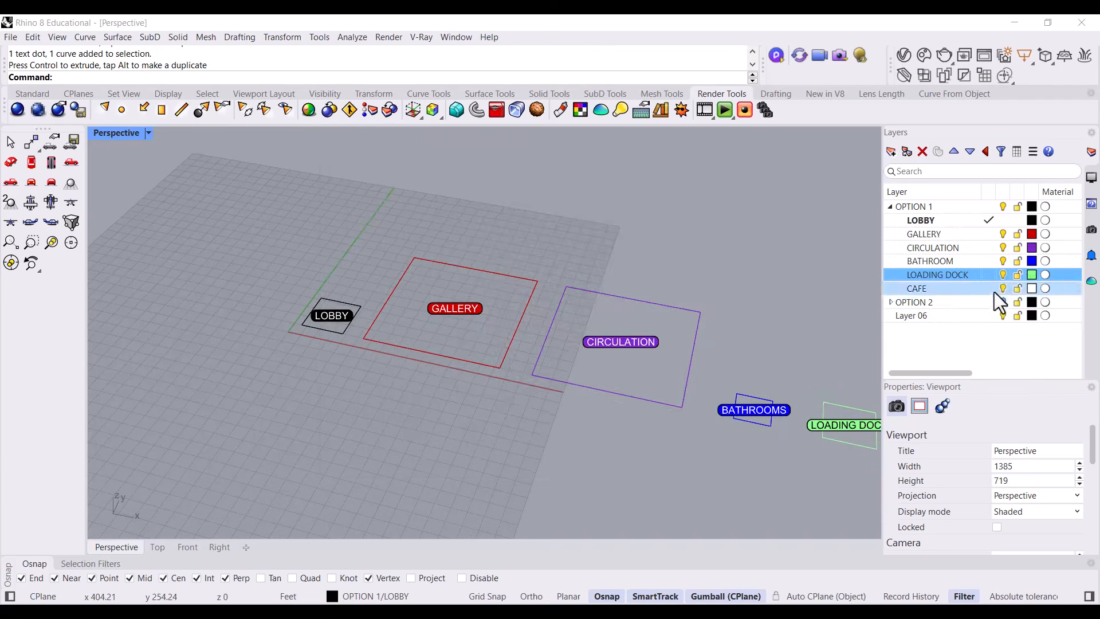
click(1031, 261)
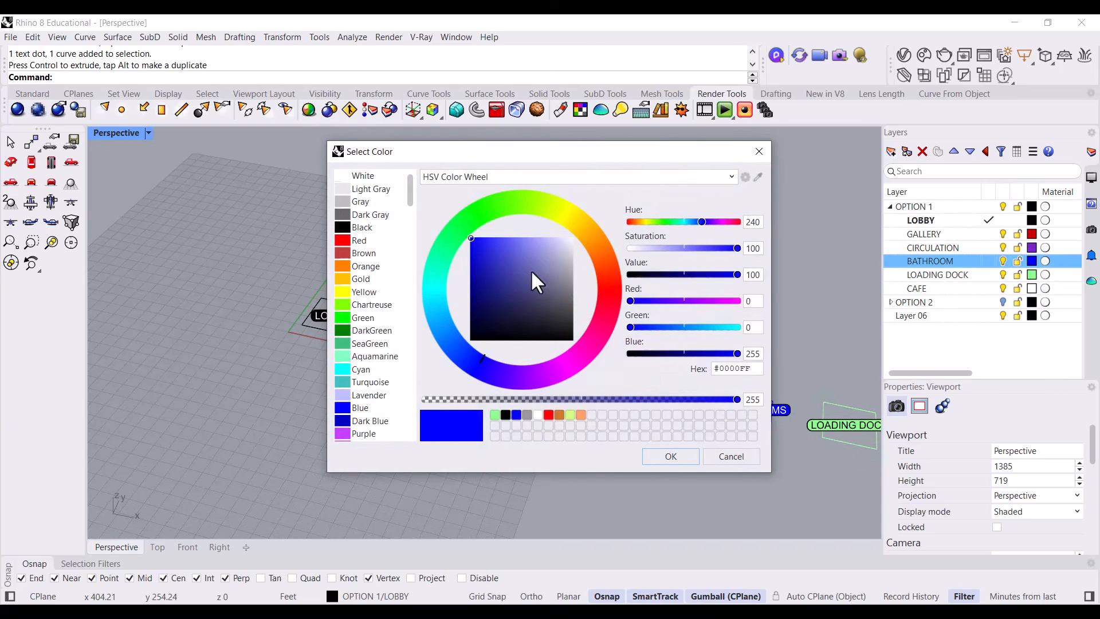
drag(530, 269, 528, 229)
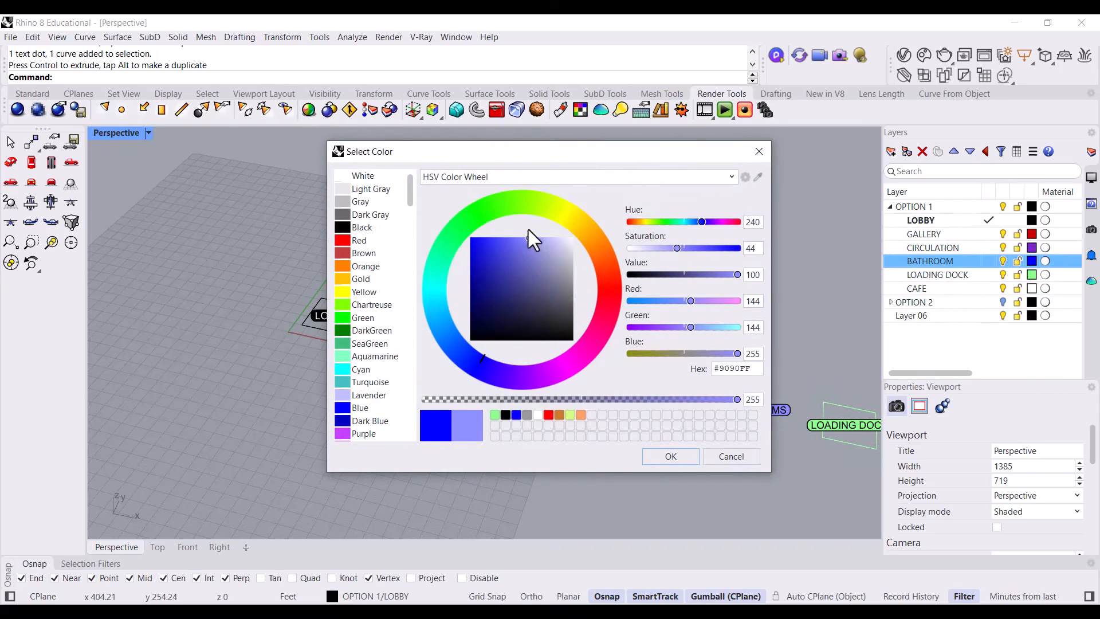
click(684, 455)
Recolour the CIRCULATION layer light purple (#CE9AFF) and the GALLERY layer light red (#FF9191)
click(1031, 248)
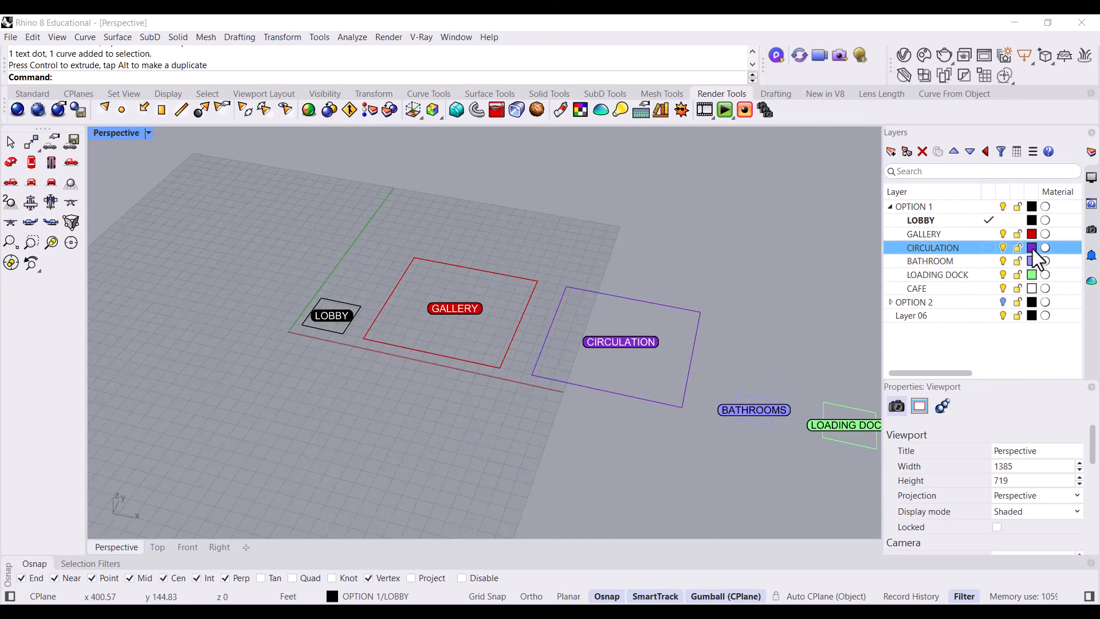
drag(541, 339, 531, 229)
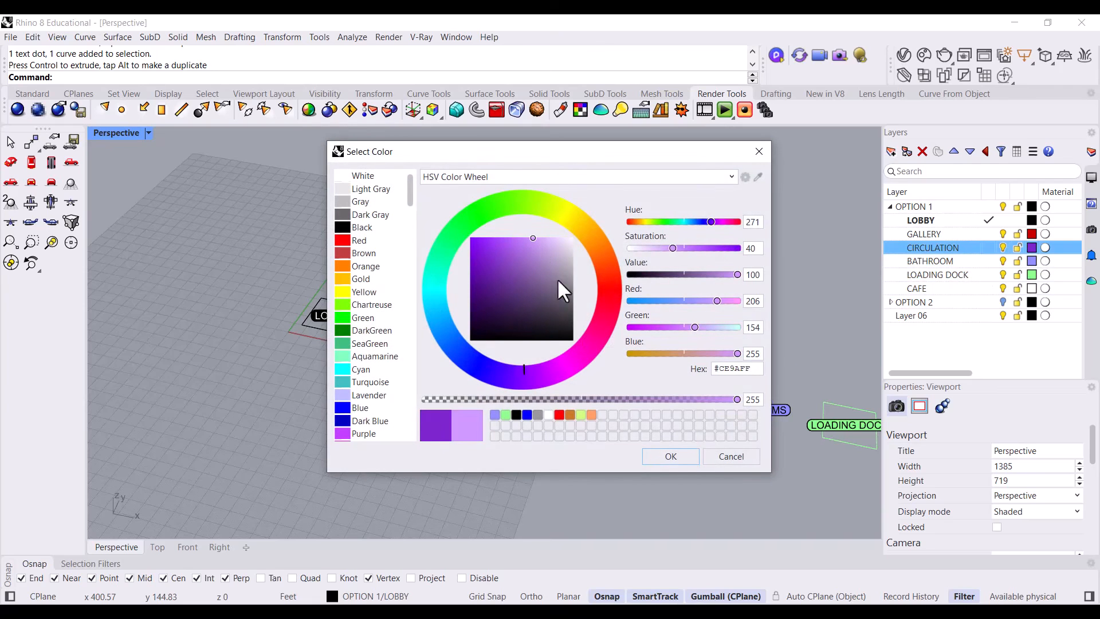
click(667, 462)
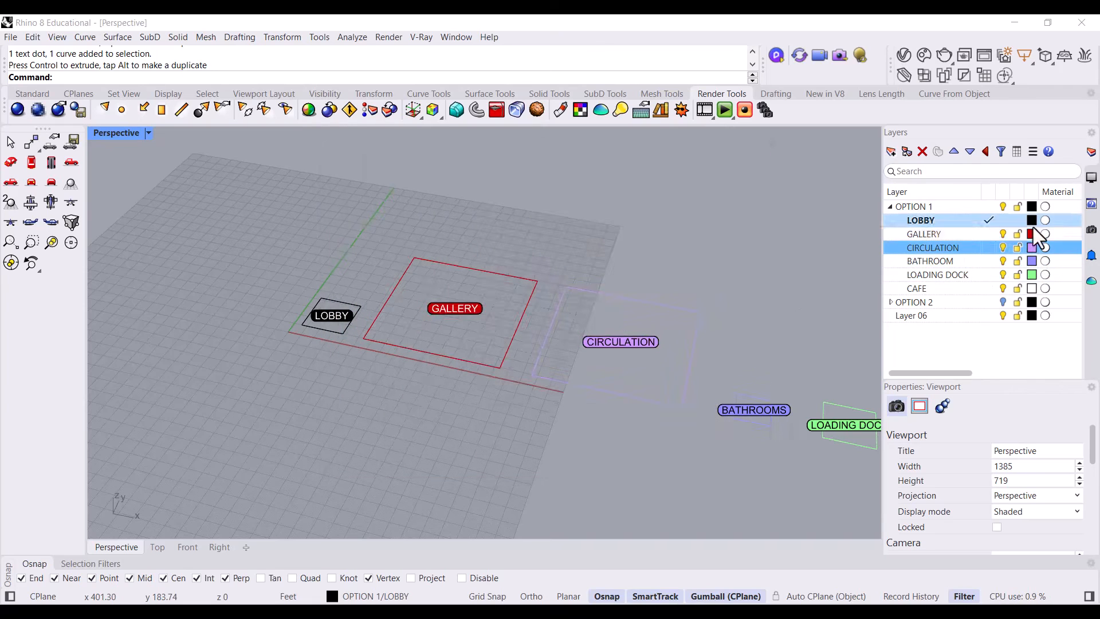
click(1032, 235)
drag(494, 317, 529, 226)
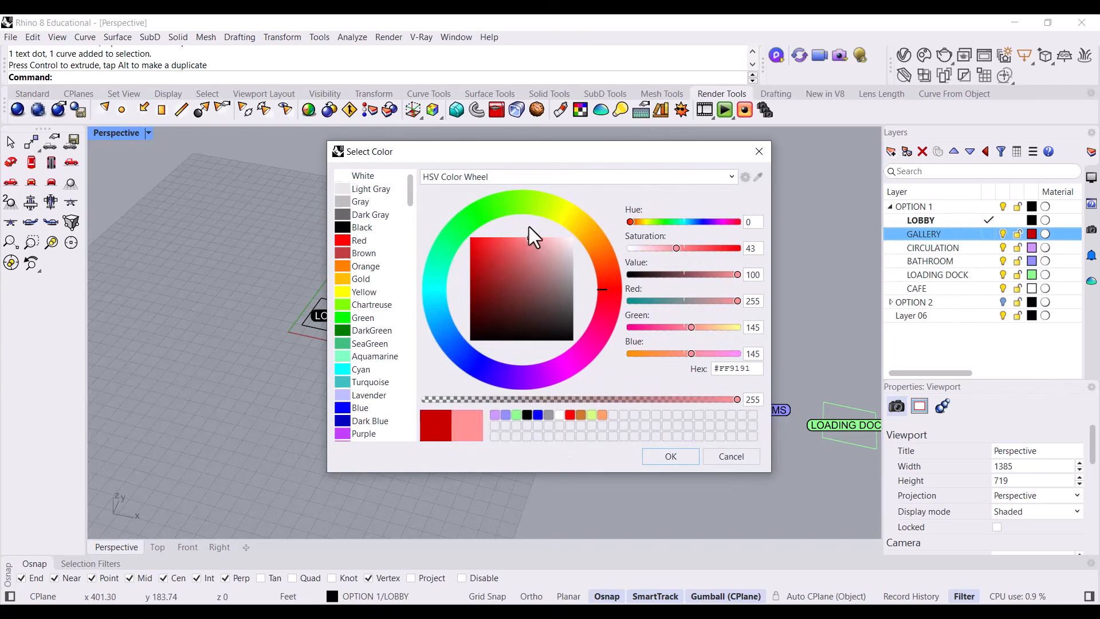
click(665, 459)
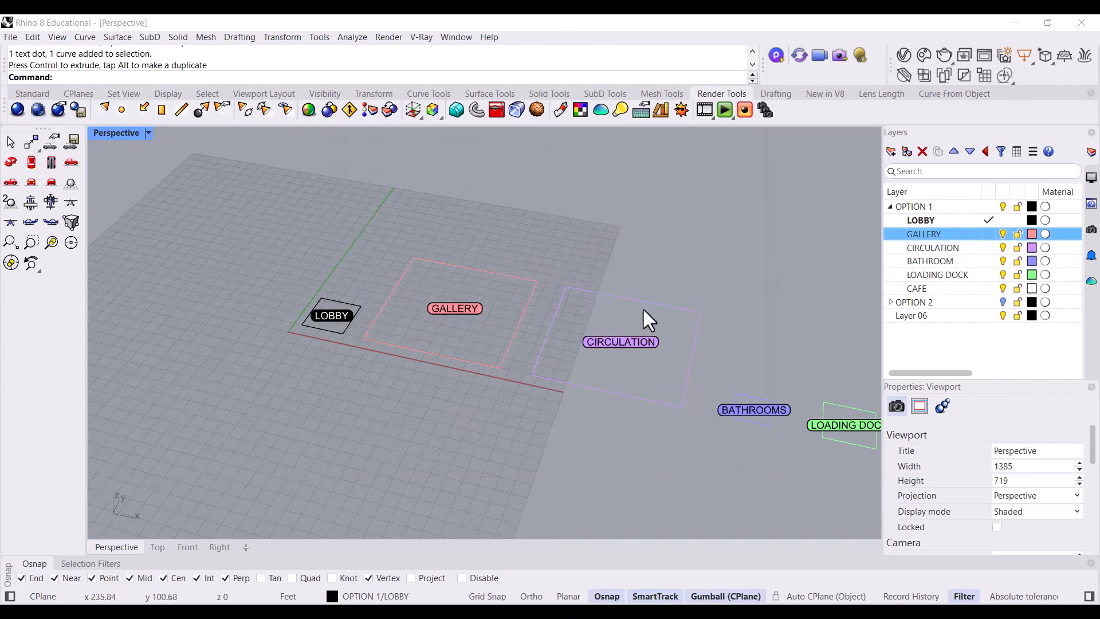
Recolour the LOBBY layer light pink (#FF8AE6)
click(1032, 220)
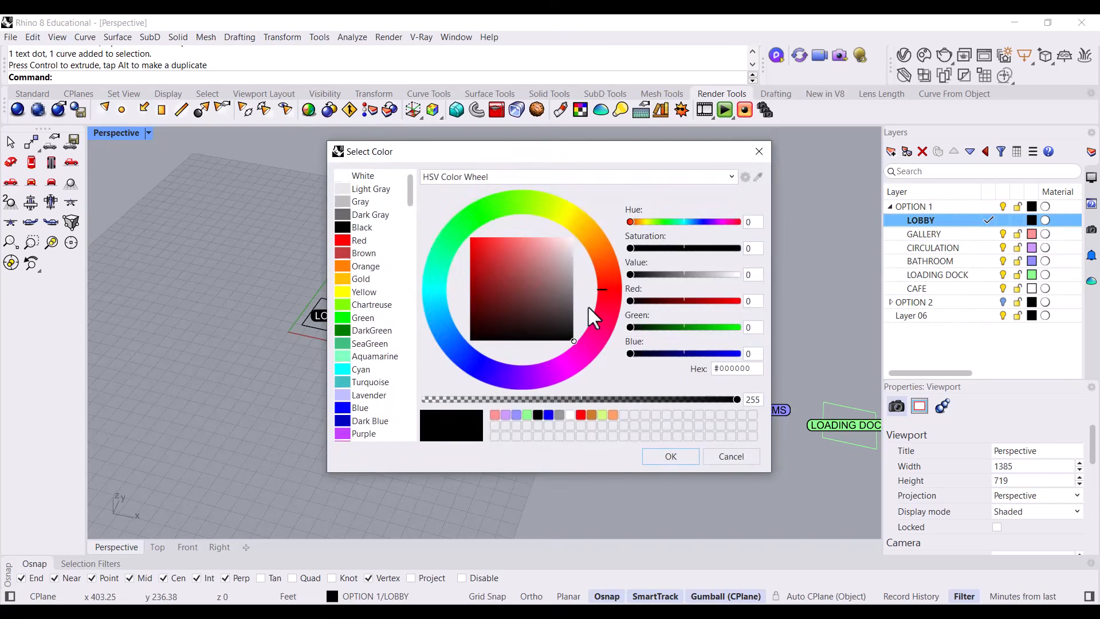
drag(590, 310, 581, 357)
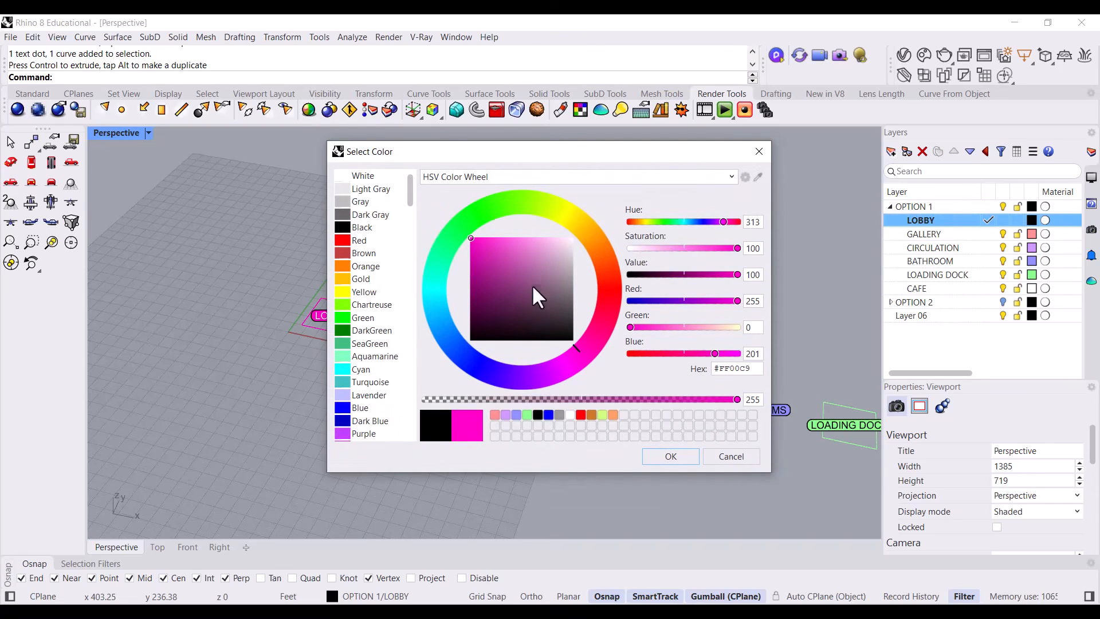
drag(532, 284, 526, 232)
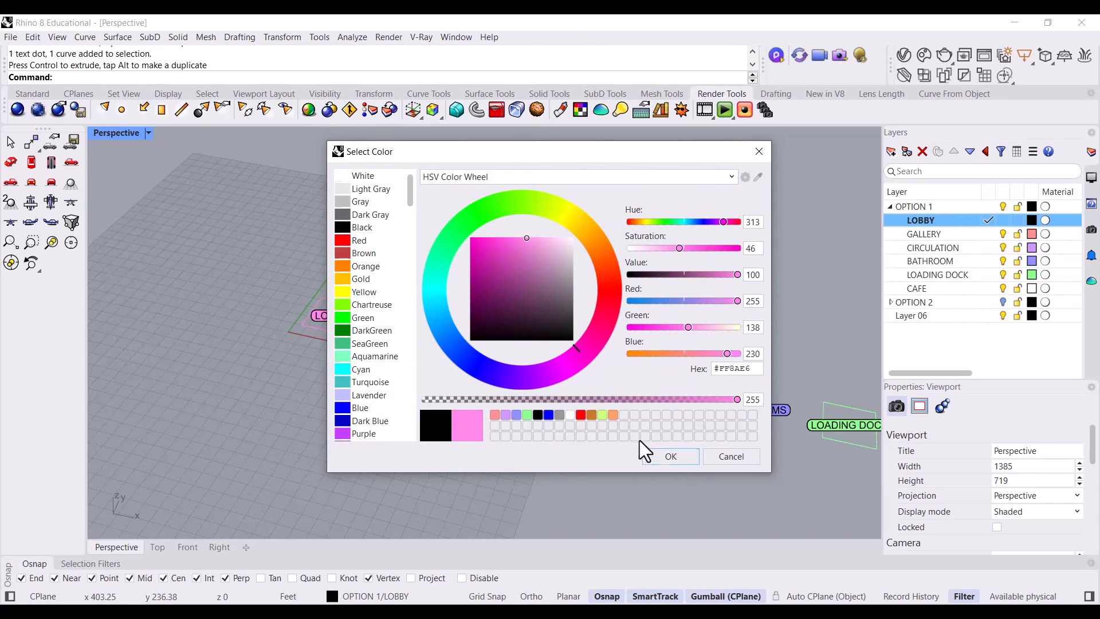
click(662, 453)
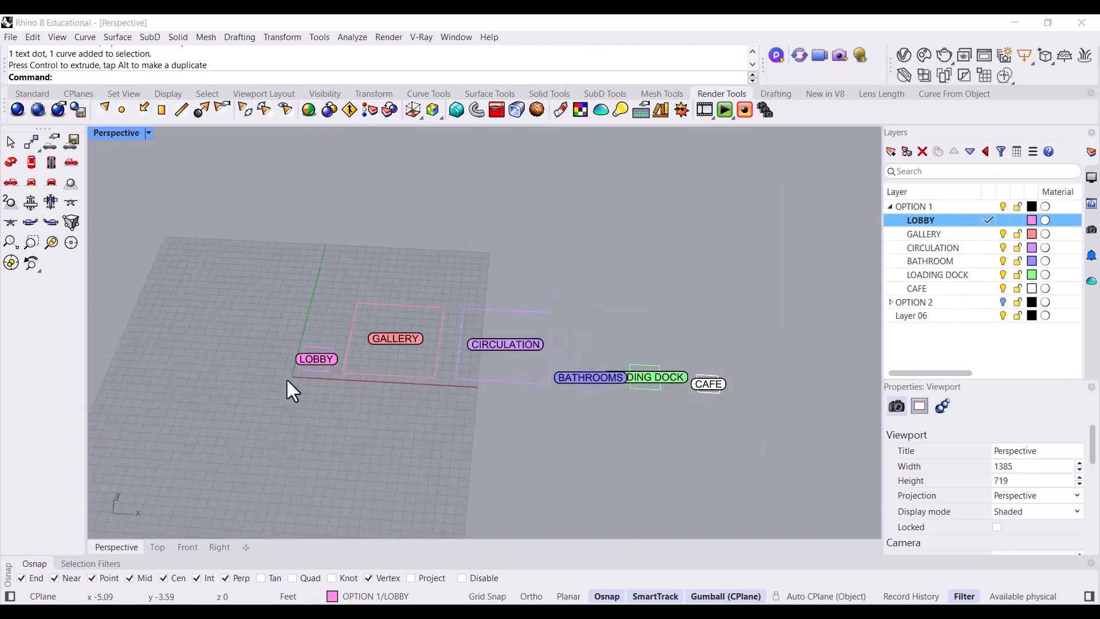
Recolour the CAFE layer of OPTION 1 light cyan
scroll(728, 378, up, 2)
click(1033, 290)
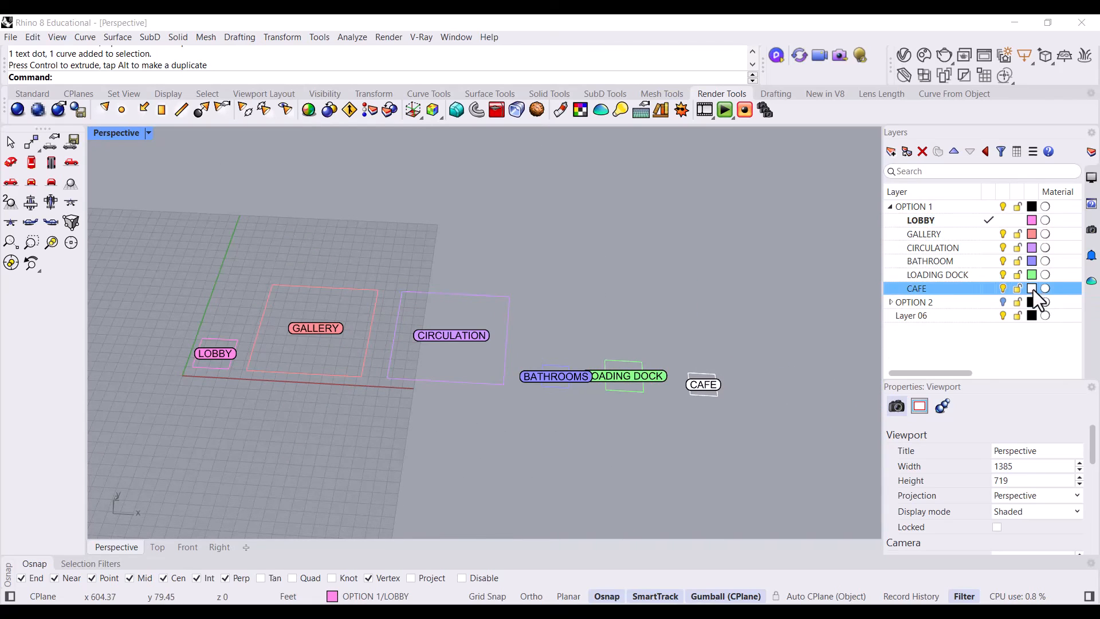
click(1032, 289)
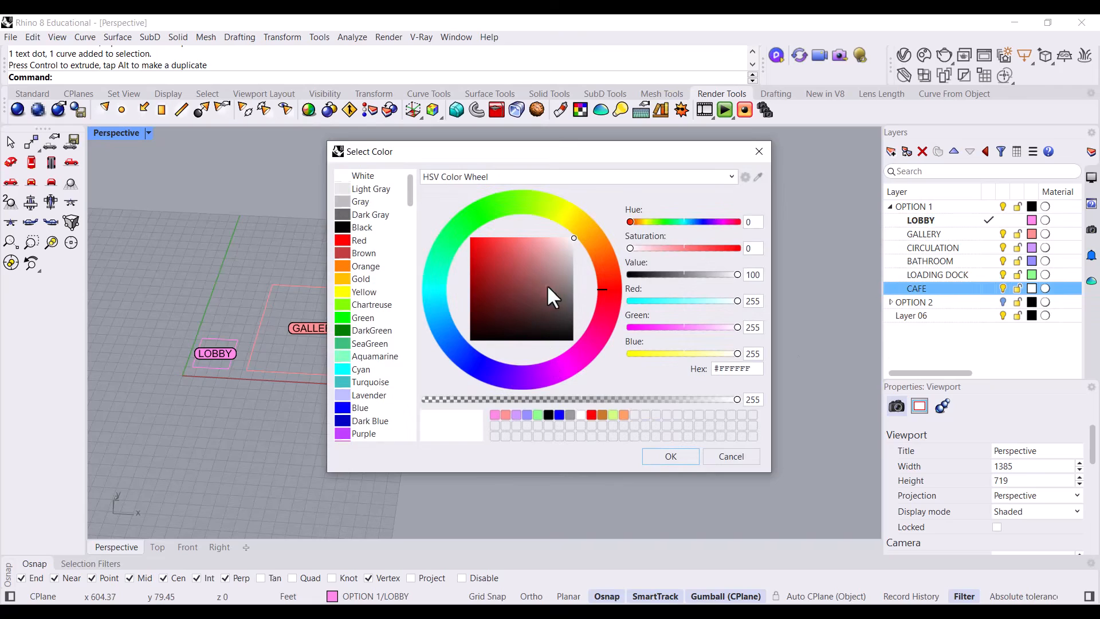
mouse_move(552, 295)
mouse_down()
mouse_move(524, 231)
mouse_move(486, 215)
mouse_move(444, 278)
mouse_up()
click(682, 456)
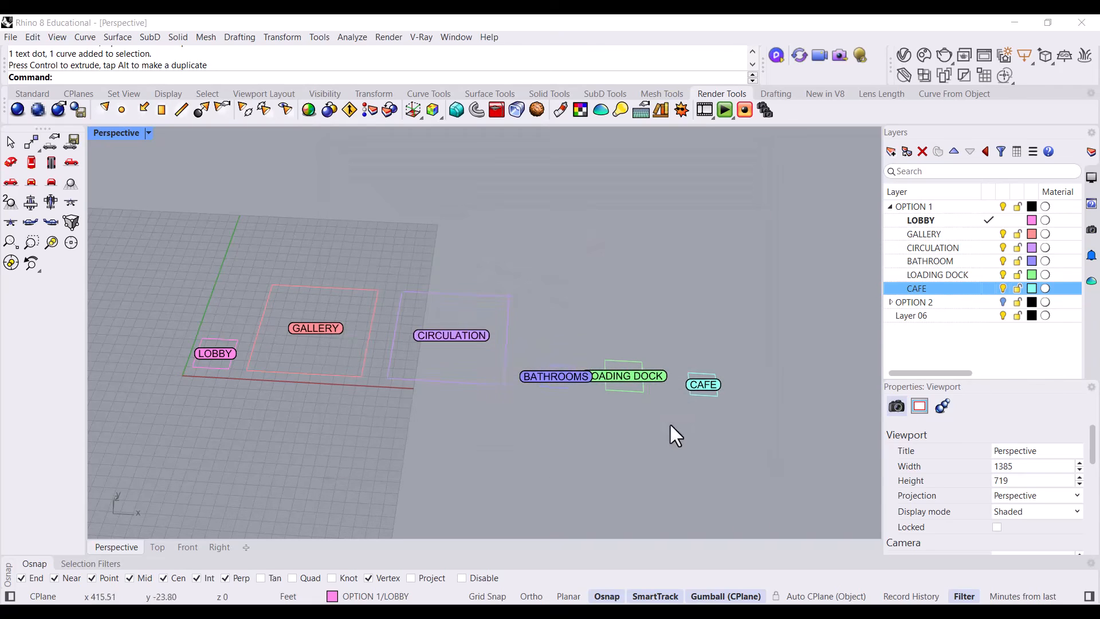
Extrude the LOBBY square with ExtrudeCrv into a solid 20' high
right_drag(649, 315, 566, 420)
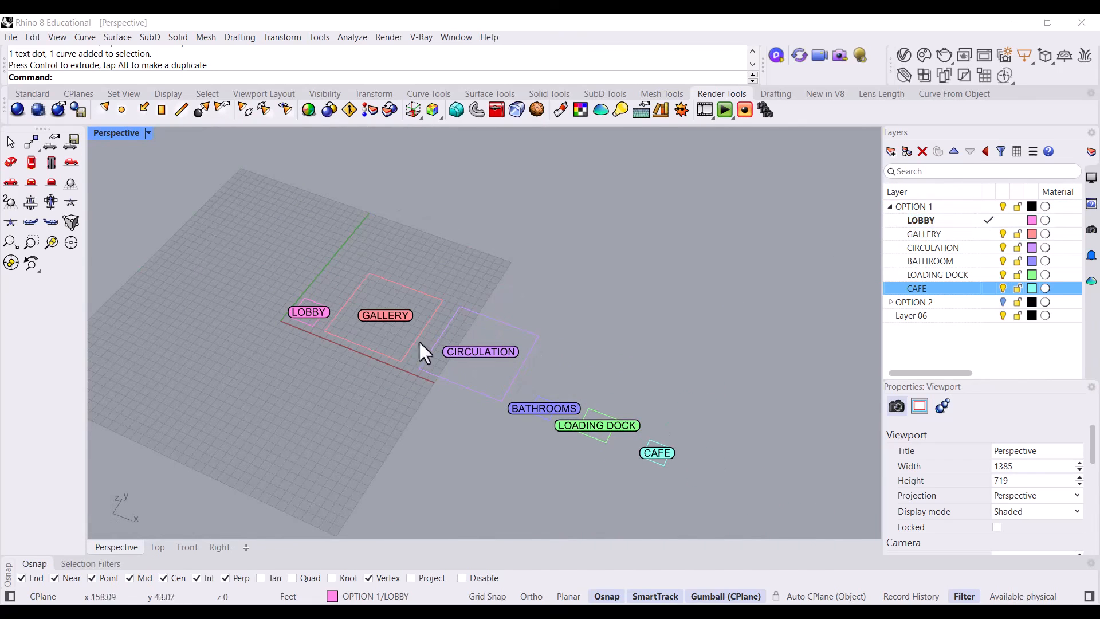
scroll(306, 305, up, 3)
click(322, 296)
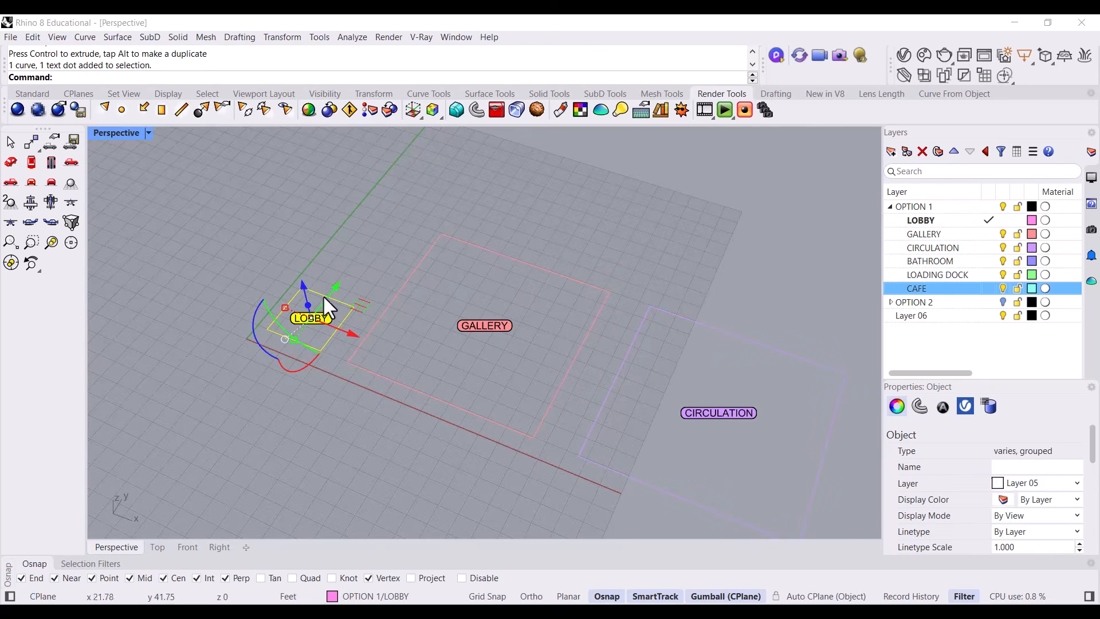
click(338, 253)
text(EXtrudeCrv)
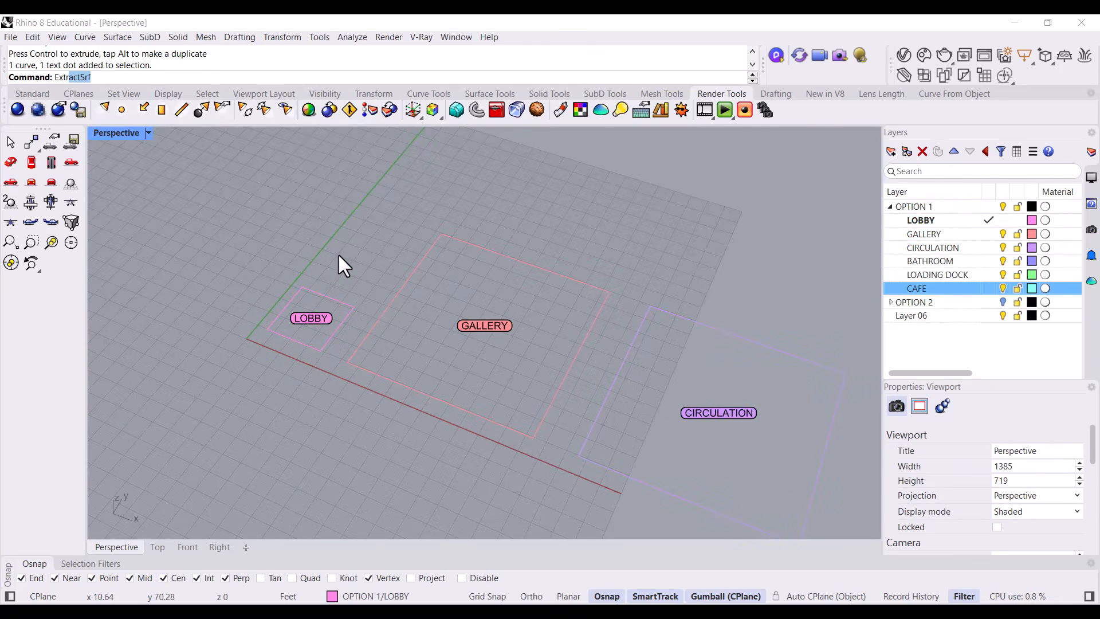
key(Return)
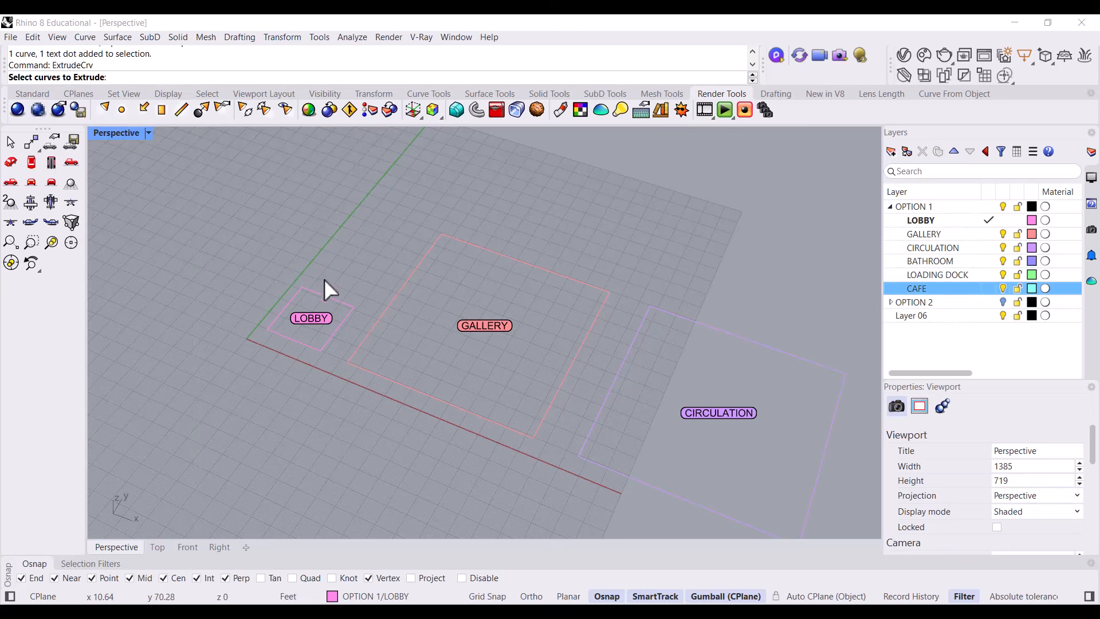
click(332, 297)
key(Return)
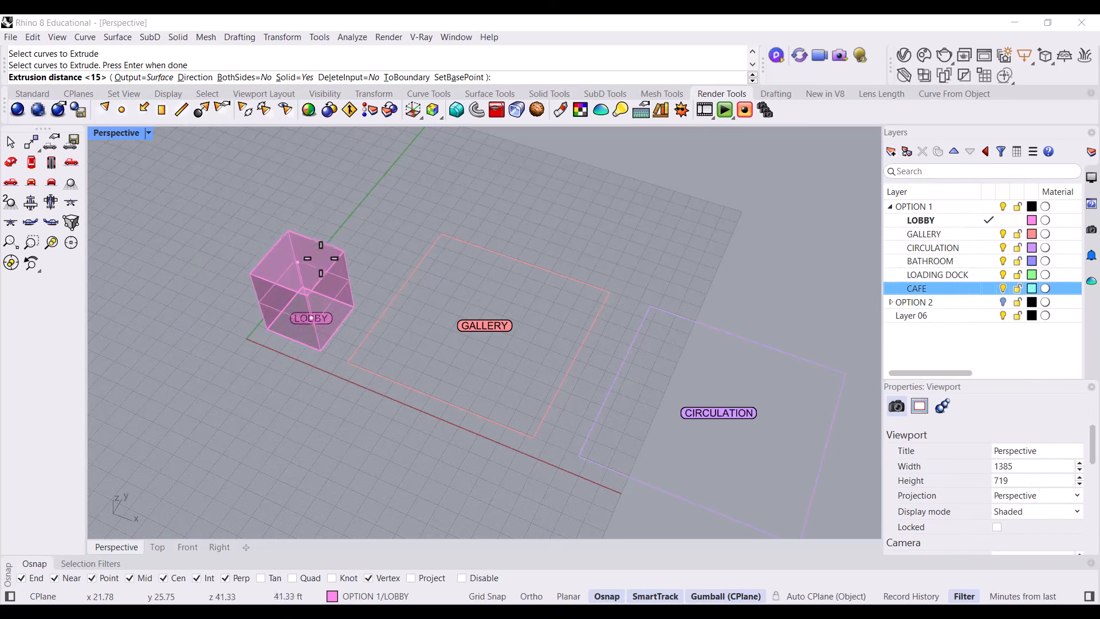
mouse_move(319, 253)
right_down()
mouse_move(314, 224)
mouse_move(312, 234)
right_up()
scroll(322, 293, up, 5)
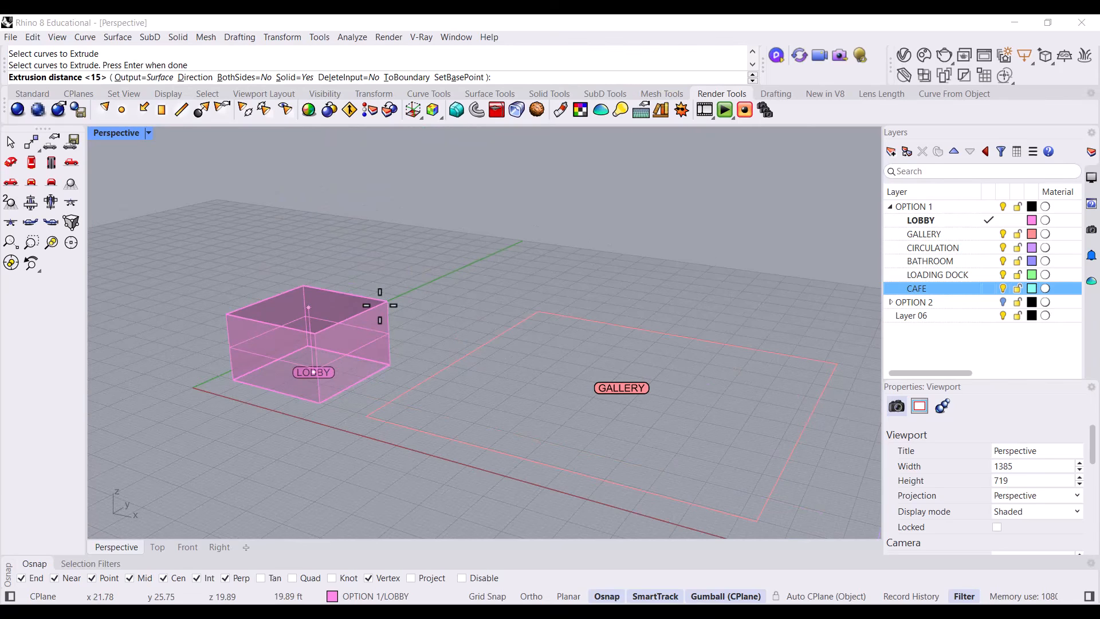
text(20')
key(Return)
Make the GALLERY sublayer of OPTION 1 the current layer
scroll(383, 370, down, 4)
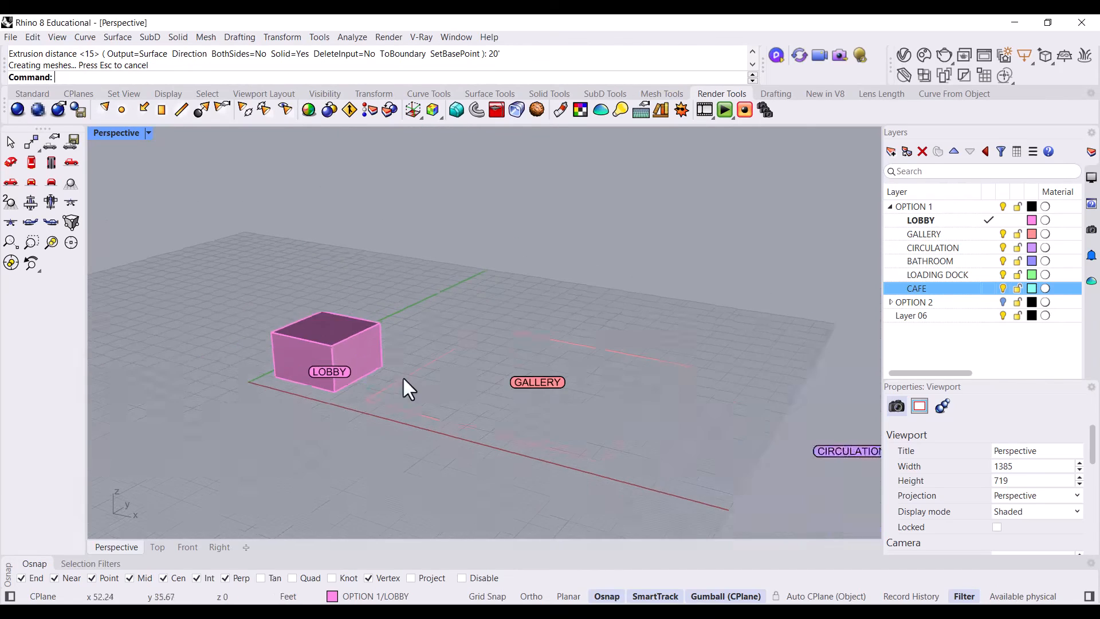
scroll(435, 366, up, 4)
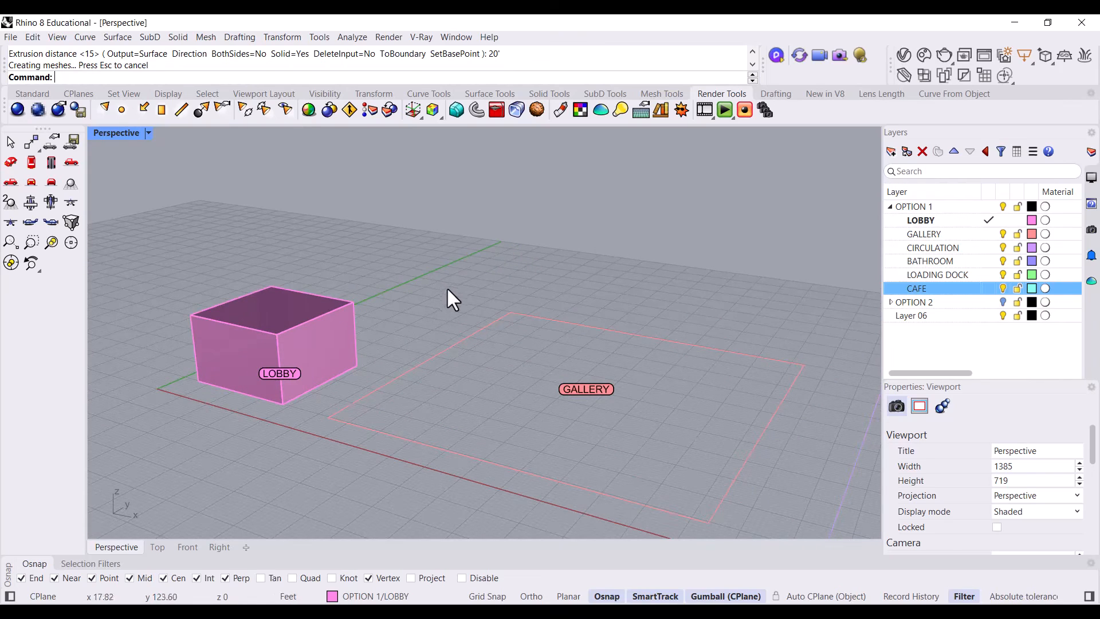
text(E)
key(Escape)
click(990, 235)
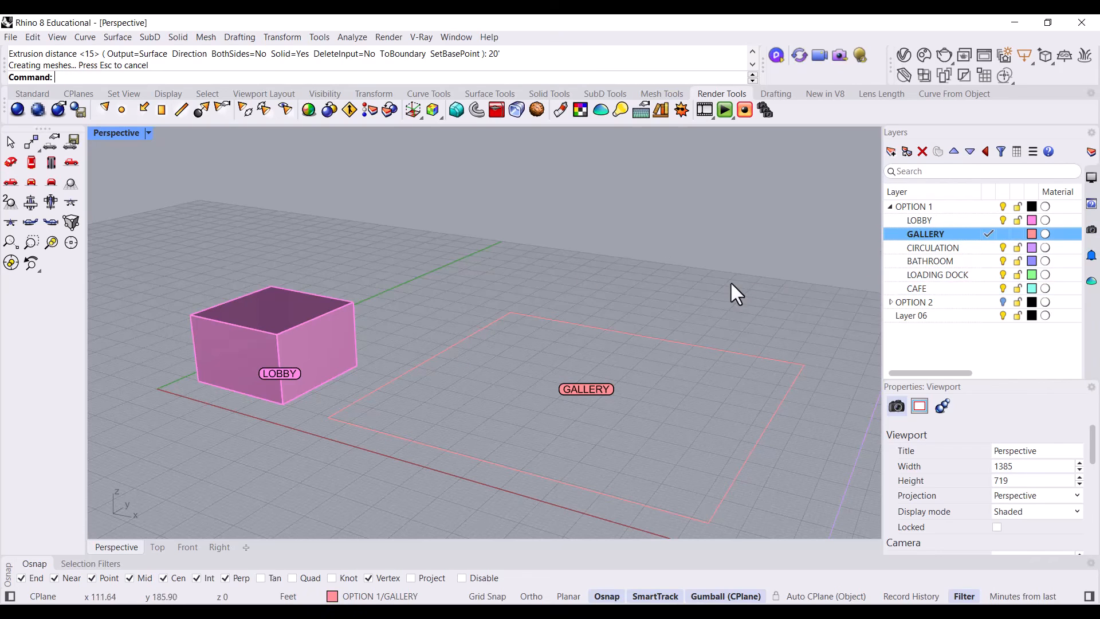
Extrude the GALLERY square with ExtrudeCrv into a solid 40' high
right_drag(730, 287, 733, 296)
text(EXtr)
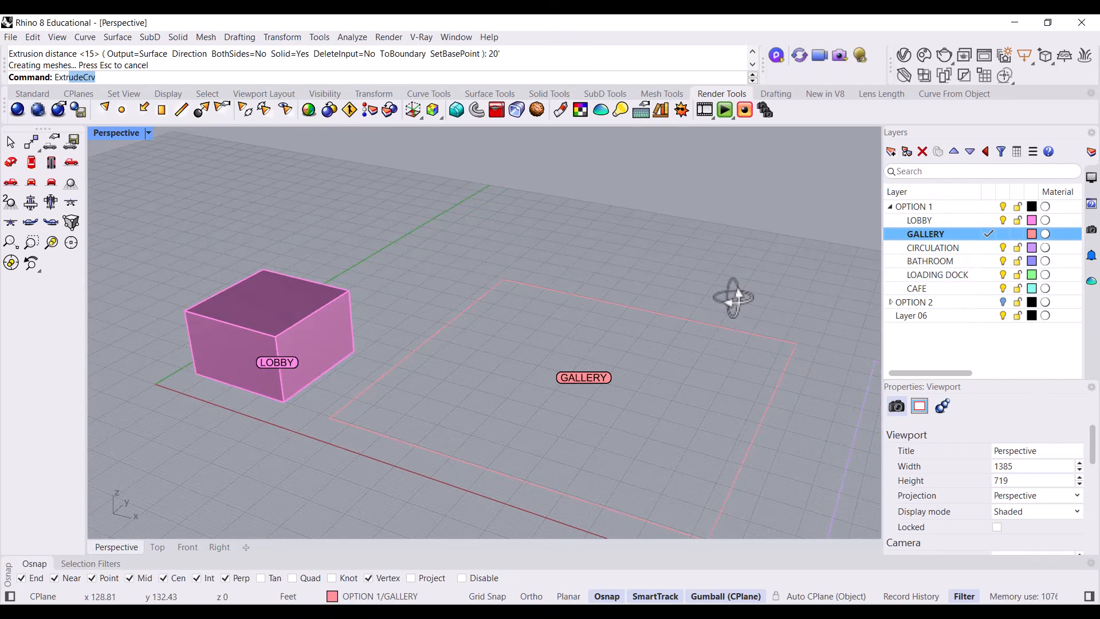
text(u)
key(Return)
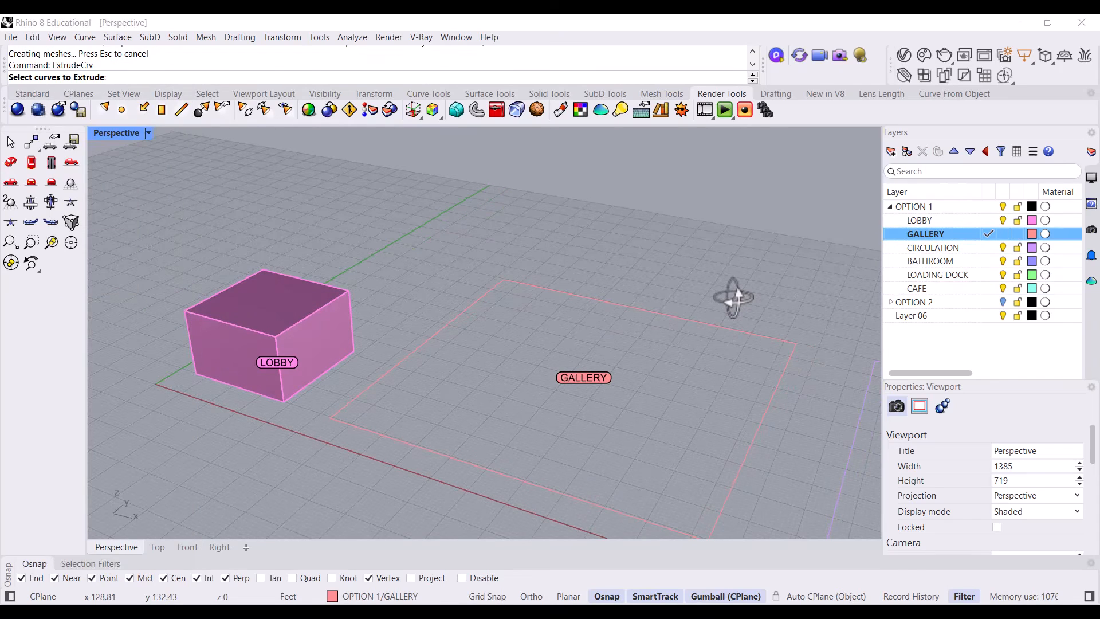
click(727, 328)
key(Return)
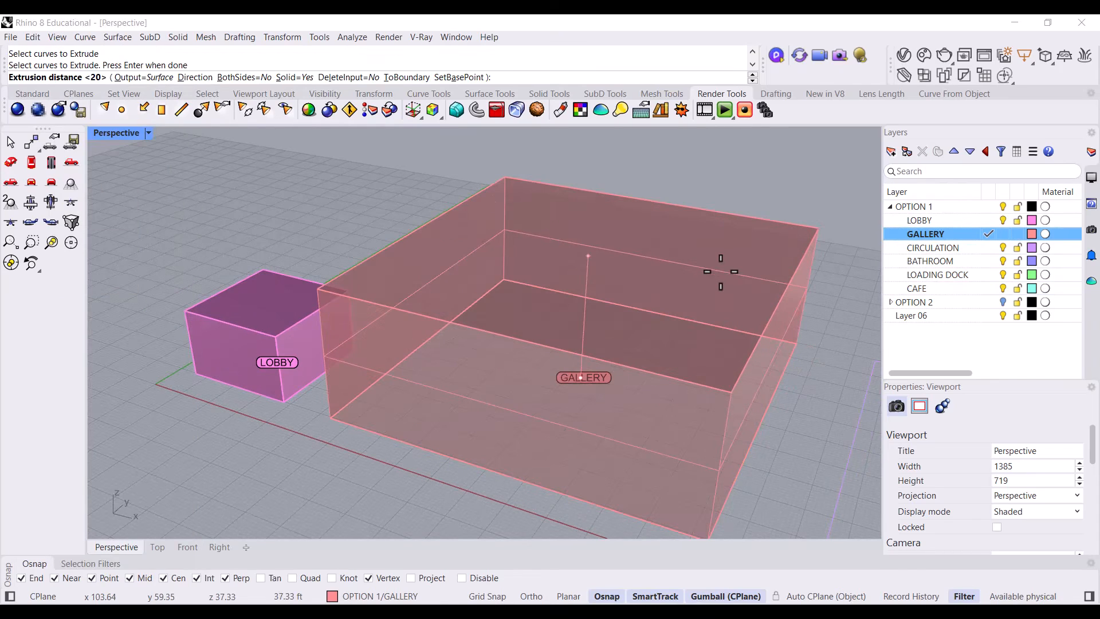
text(40')
key(Return)
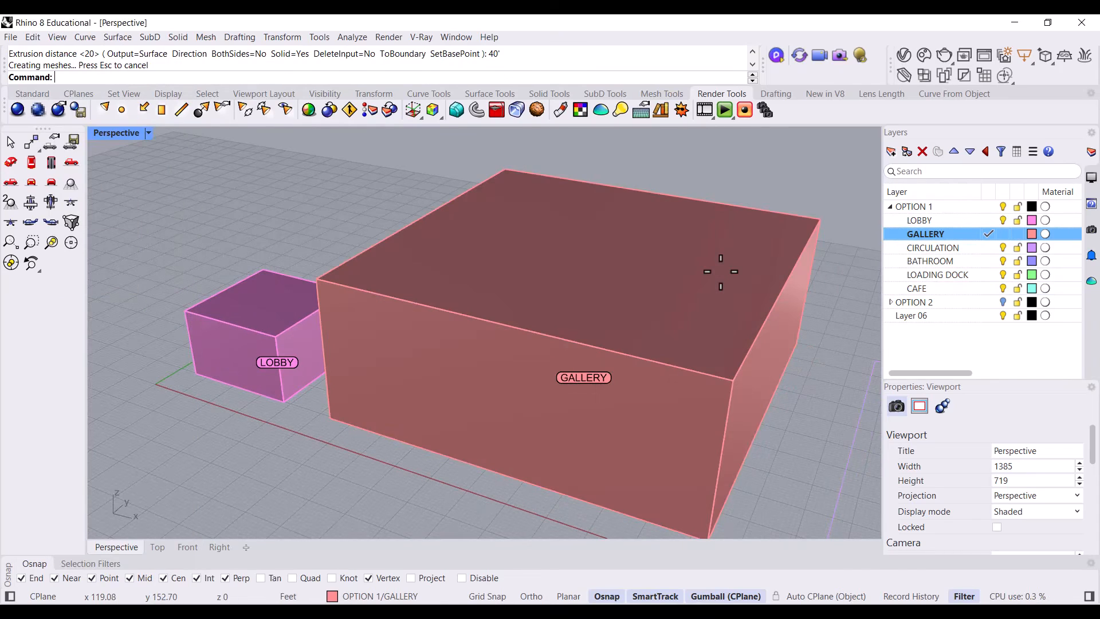
Create a flat surface from the CIRCULATION square with PlanarSrf
scroll(444, 312, down, 5)
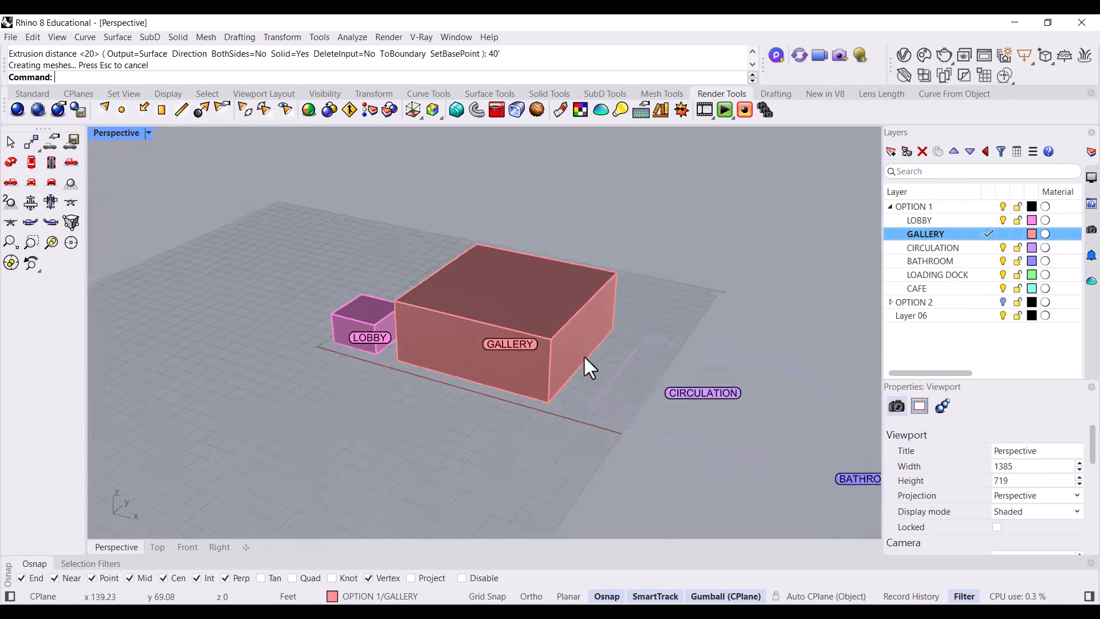
scroll(799, 403, up, 5)
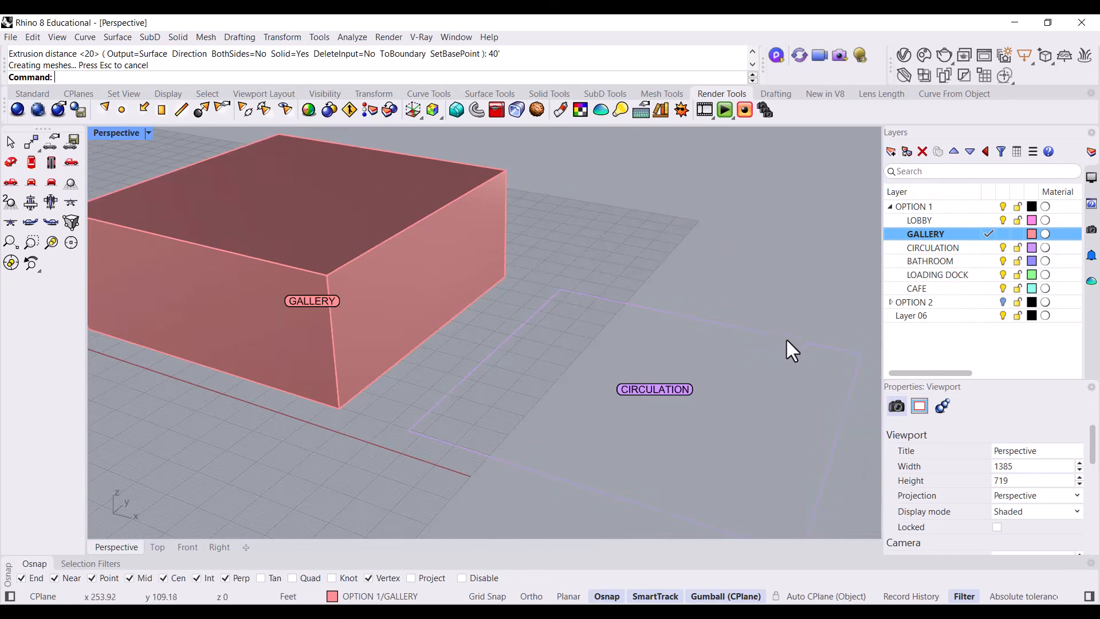
scroll(702, 370, down, 3)
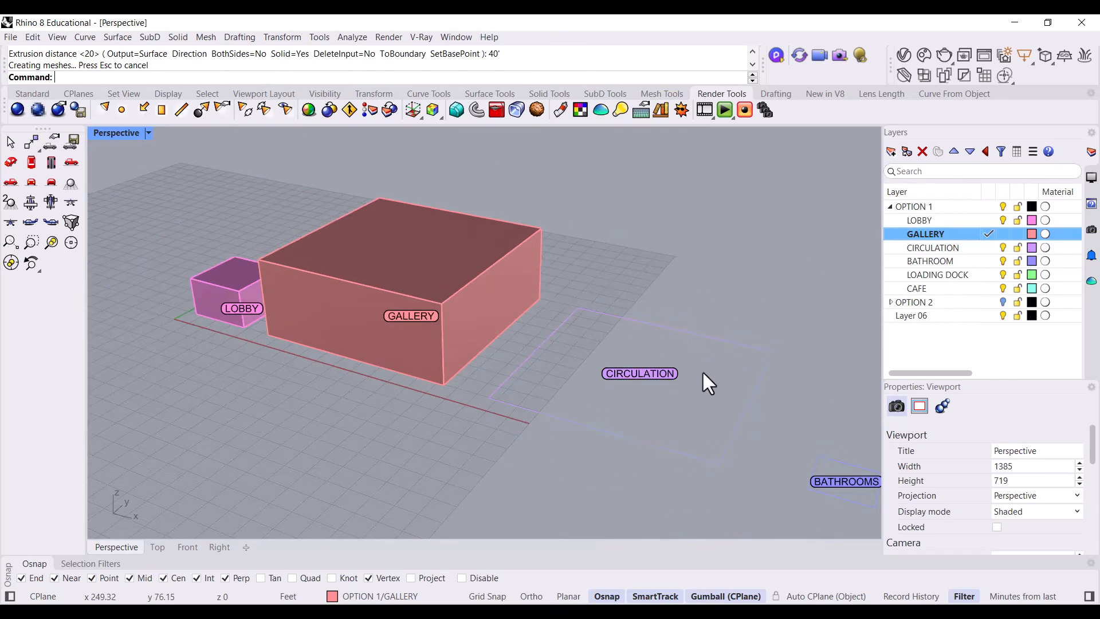
scroll(737, 349, up, 3)
click(720, 326)
click(705, 349)
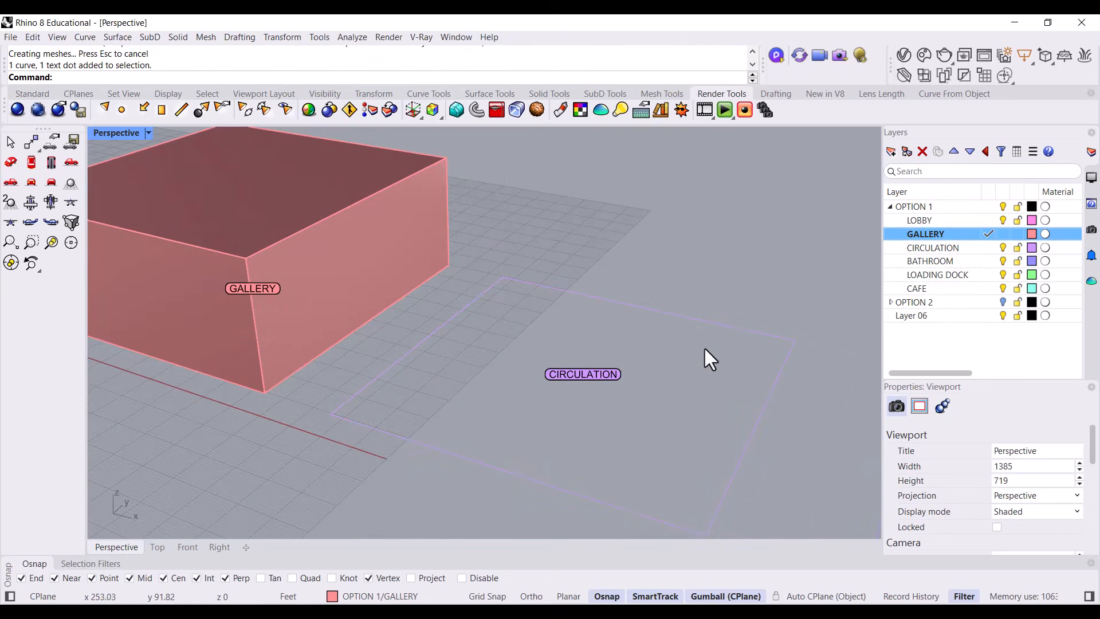
text(PlanarSrf)
key(Return)
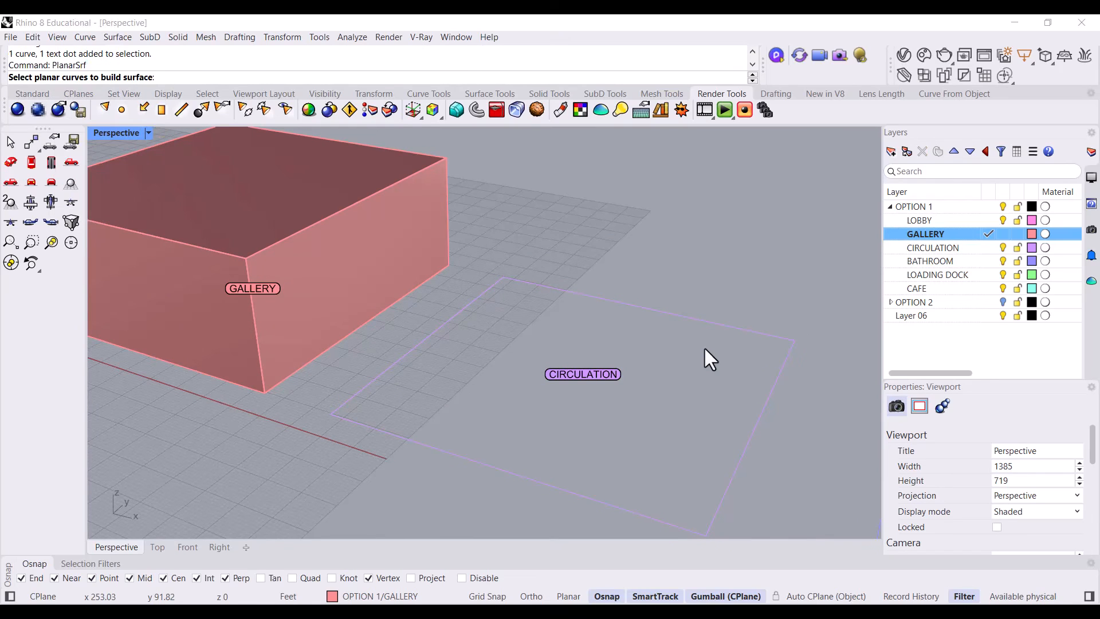
click(707, 321)
key(Return)
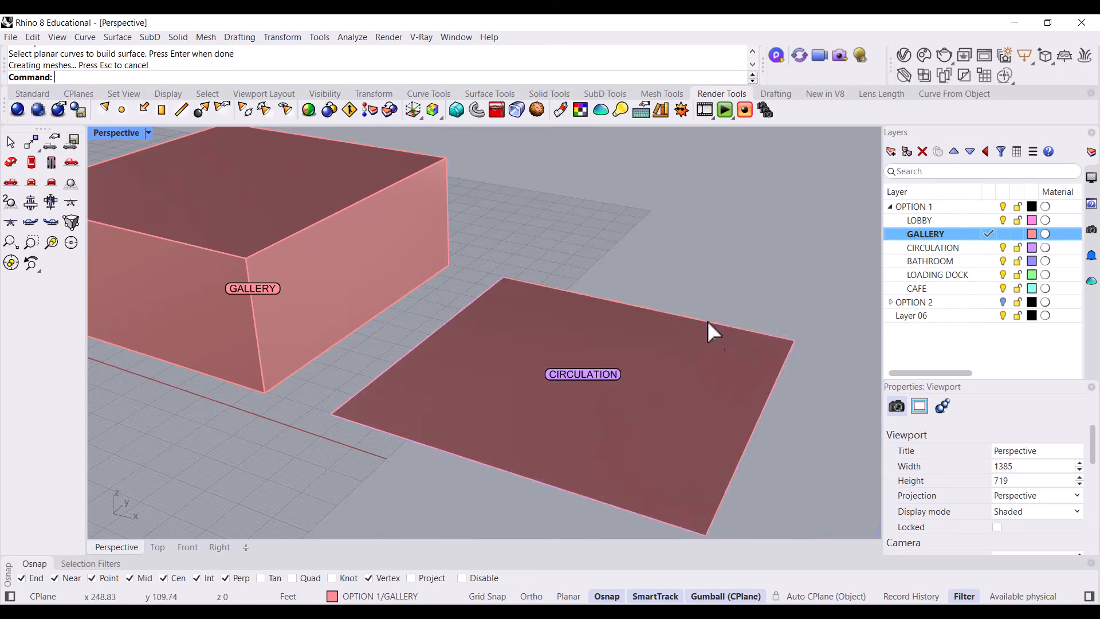
Move the new circulation surface to the CIRCULATION layer of OPTION 1 and deselect it
click(713, 342)
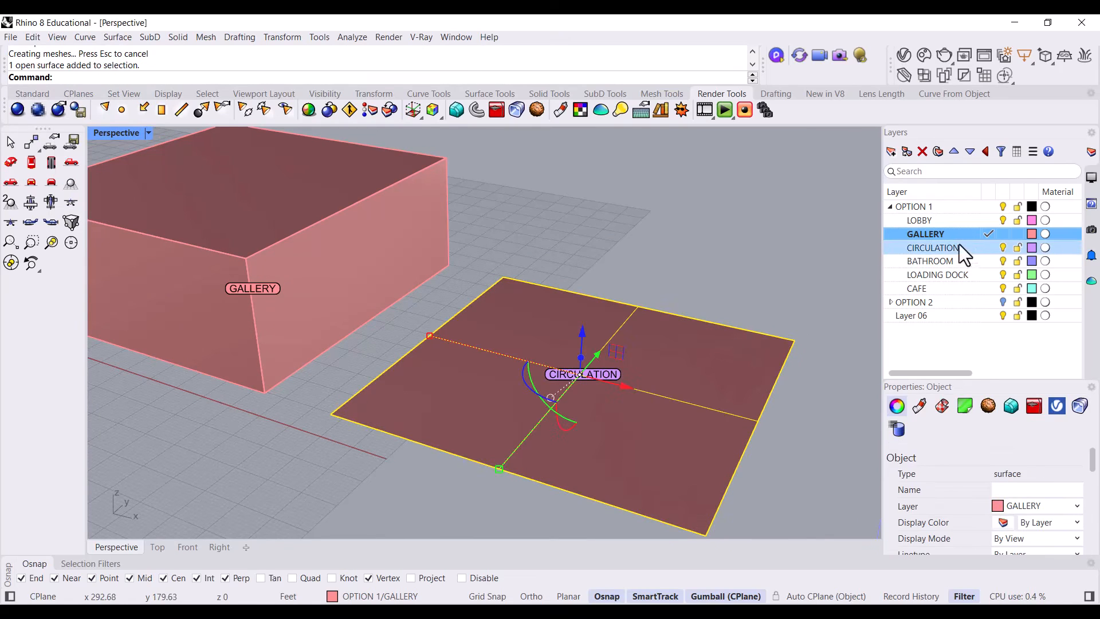
right_click(927, 250)
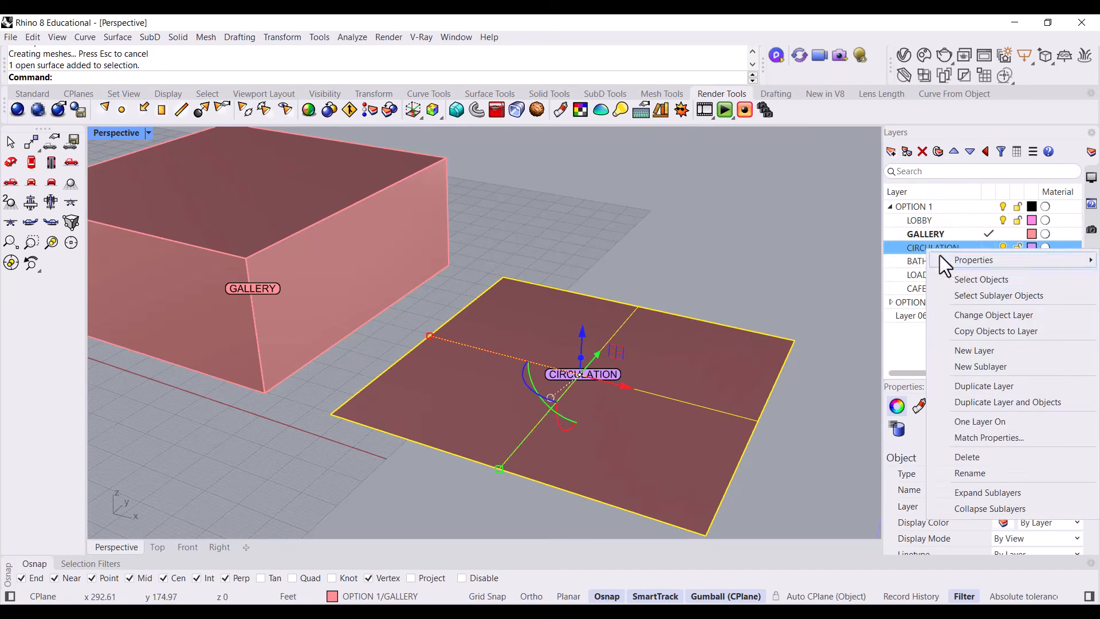
click(979, 315)
key(Escape)
Check whether the circulation surface selects together with its grouped outline and text dot
scroll(706, 329, down, 5)
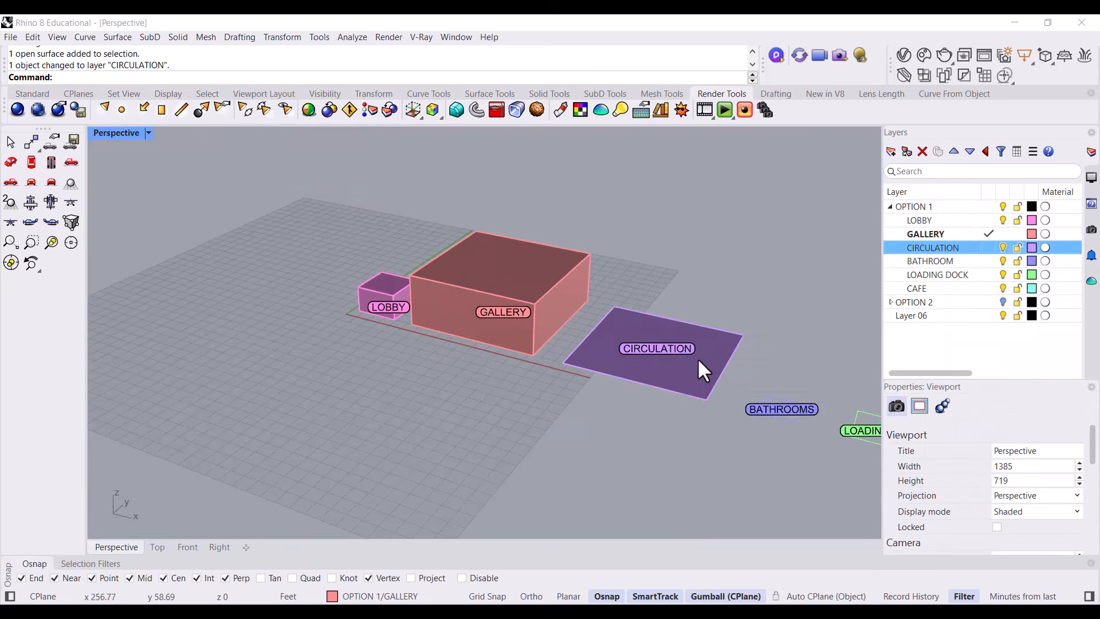
click(697, 357)
click(681, 337)
right_drag(681, 337, 709, 434)
drag(710, 434, 624, 278)
key(Escape)
scroll(706, 344, up, 5)
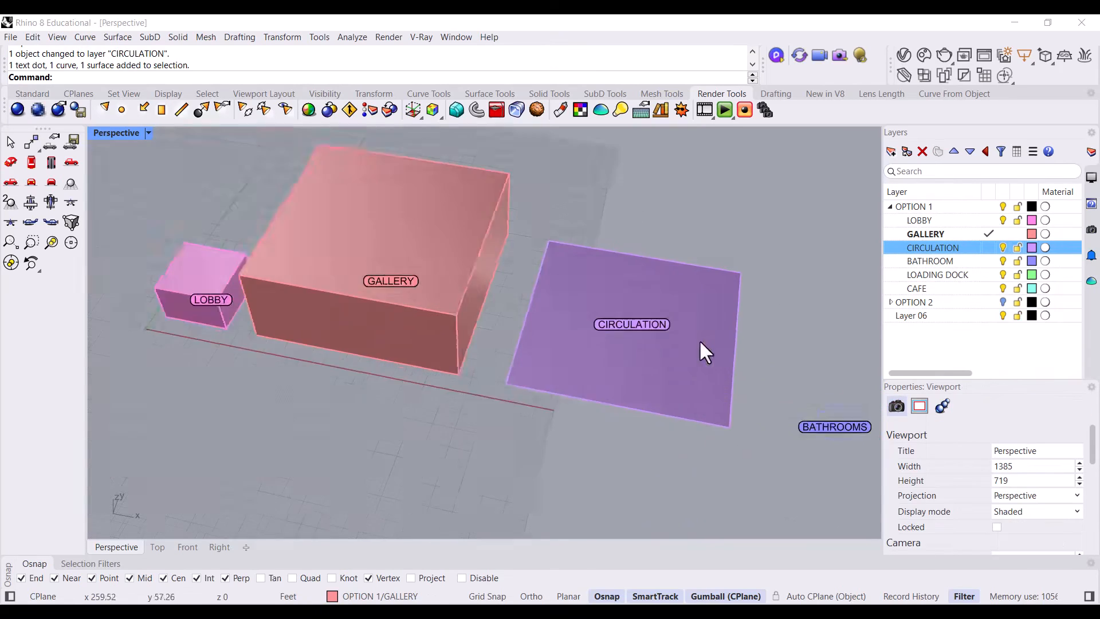
click(625, 313)
click(674, 361)
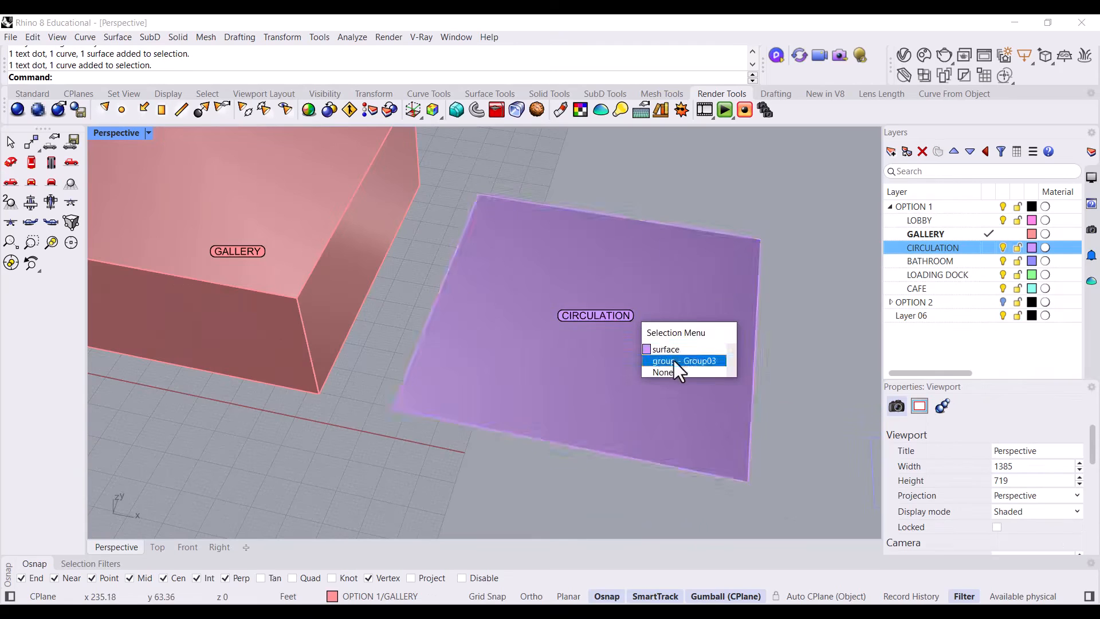
Add the circulation surface to the group of its outline and CIRCULATION text dot with AddToGroup
click(702, 326)
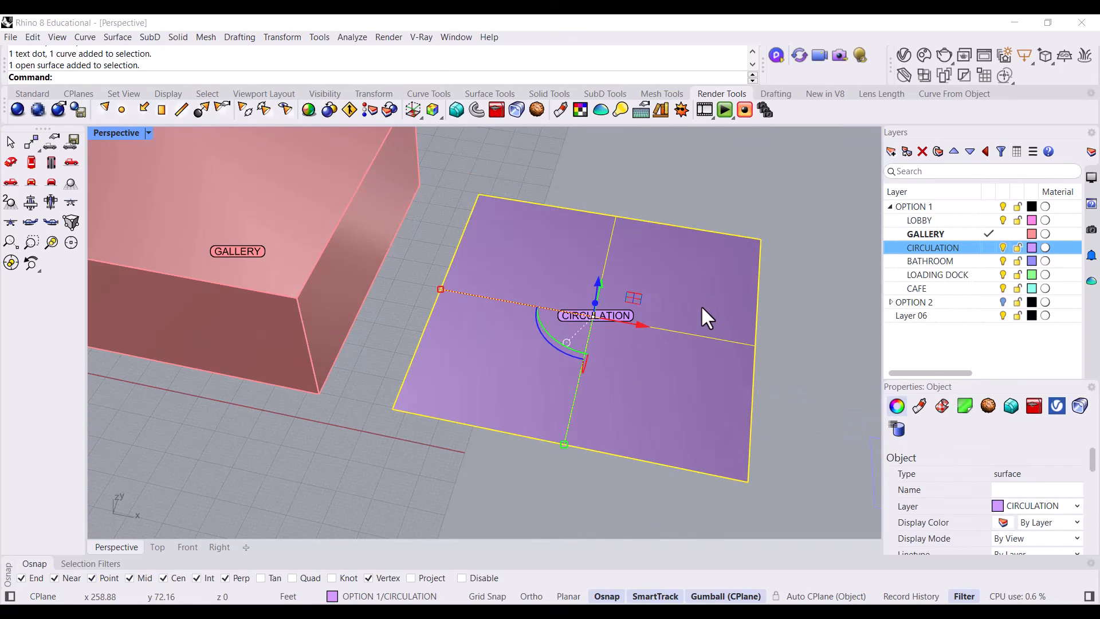
key(Return)
key(Escape)
click(703, 307)
text(AddToGroup)
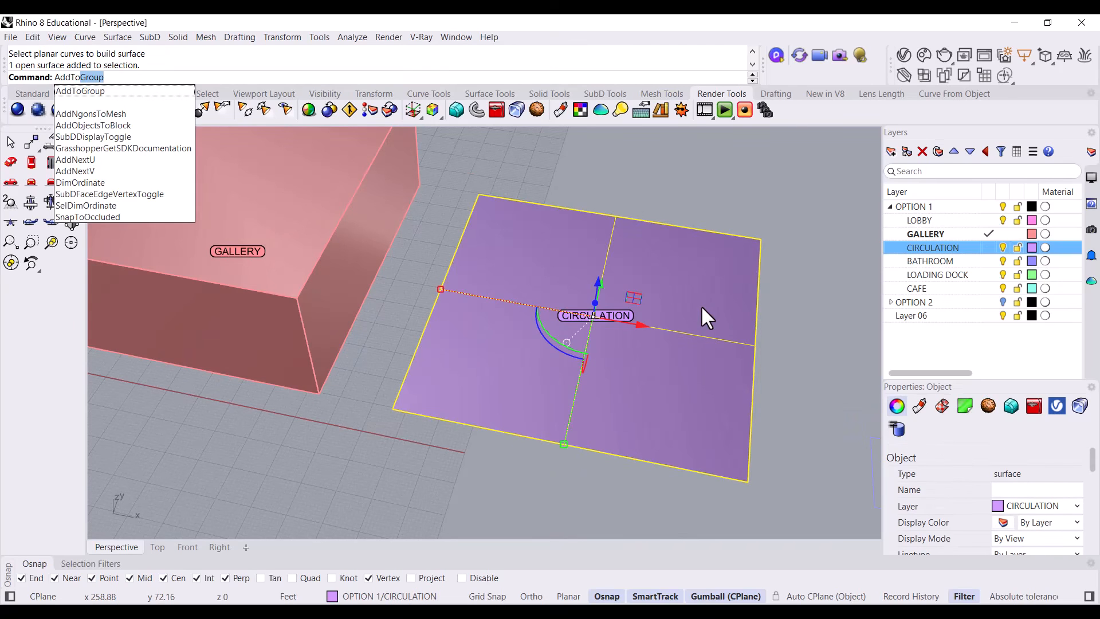
key(Return)
click(606, 313)
Add the gallery and lobby extrusions to the groups of their own outlines and text dots with AddToGroup
scroll(673, 315, down, 6)
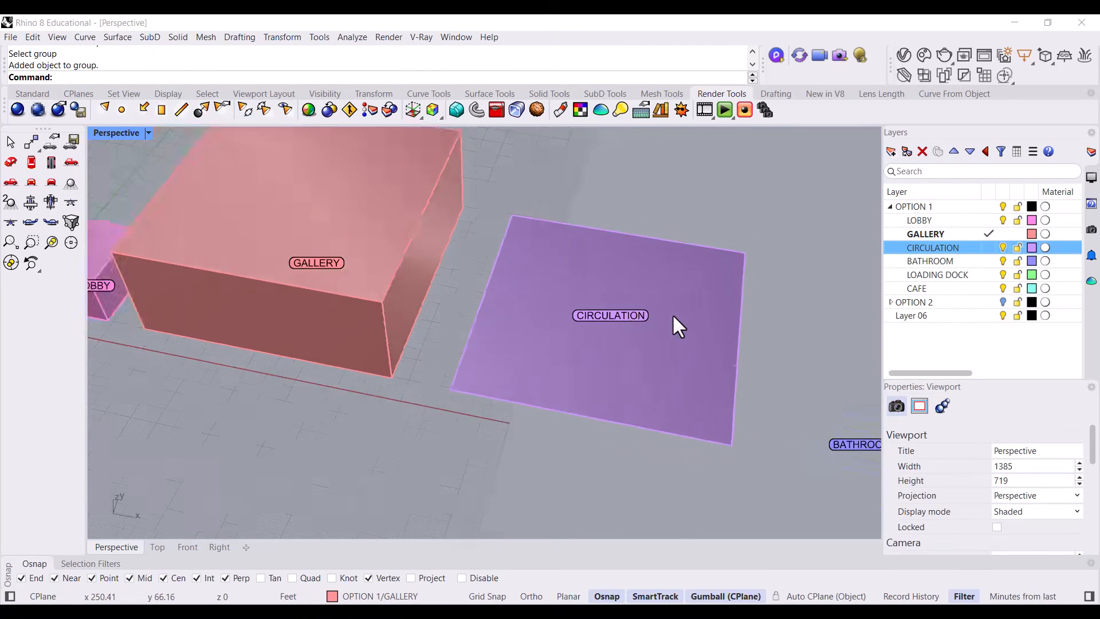
click(479, 241)
key(Return)
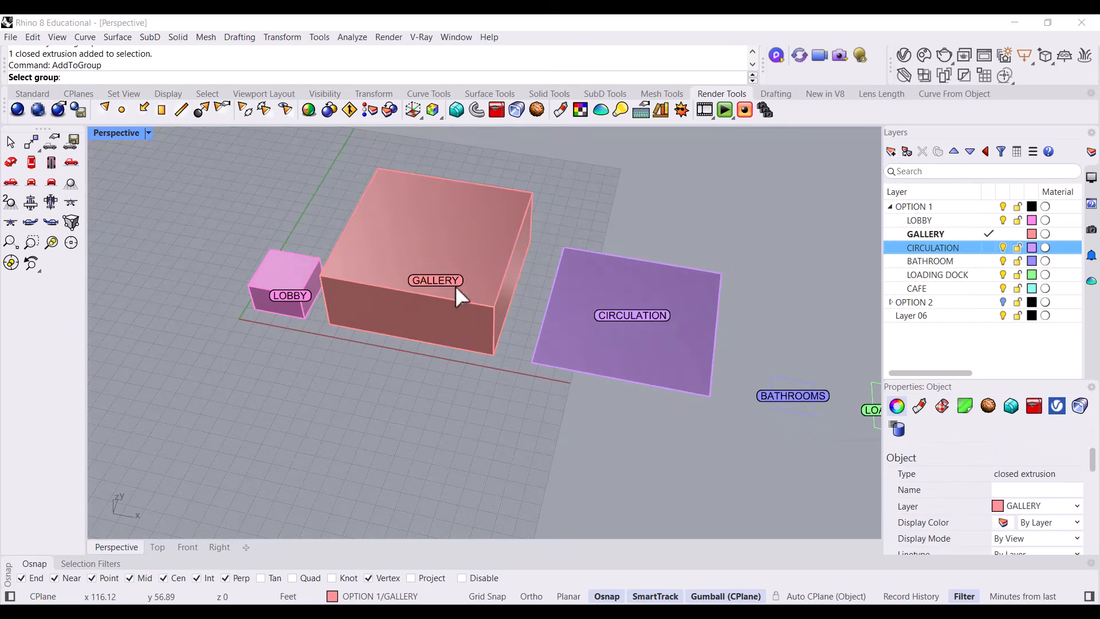
click(453, 281)
click(302, 274)
key(Return)
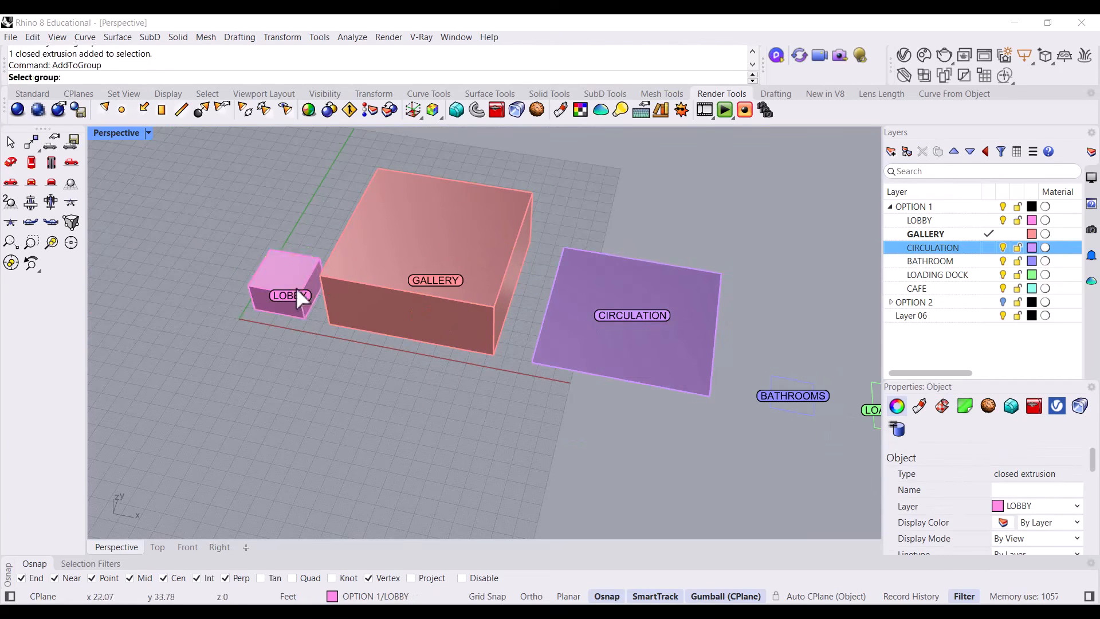
click(293, 294)
Check that the lobby and gallery volumes each select as one group and examine the massing from several angles
click(286, 277)
scroll(295, 281, up, 4)
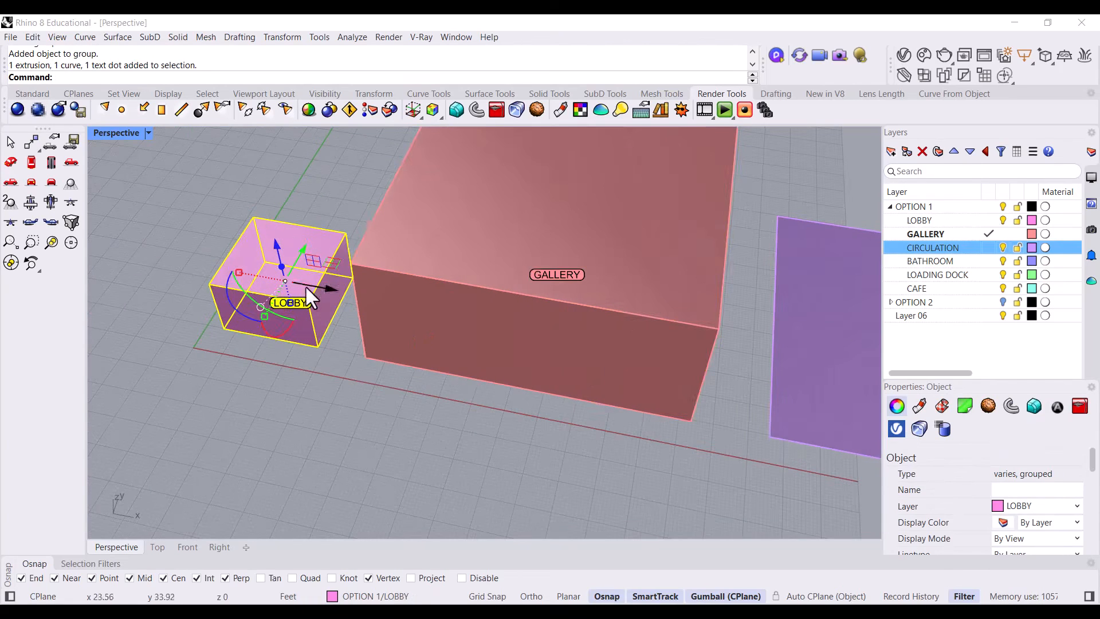
click(333, 248)
click(373, 321)
scroll(401, 361, down, 5)
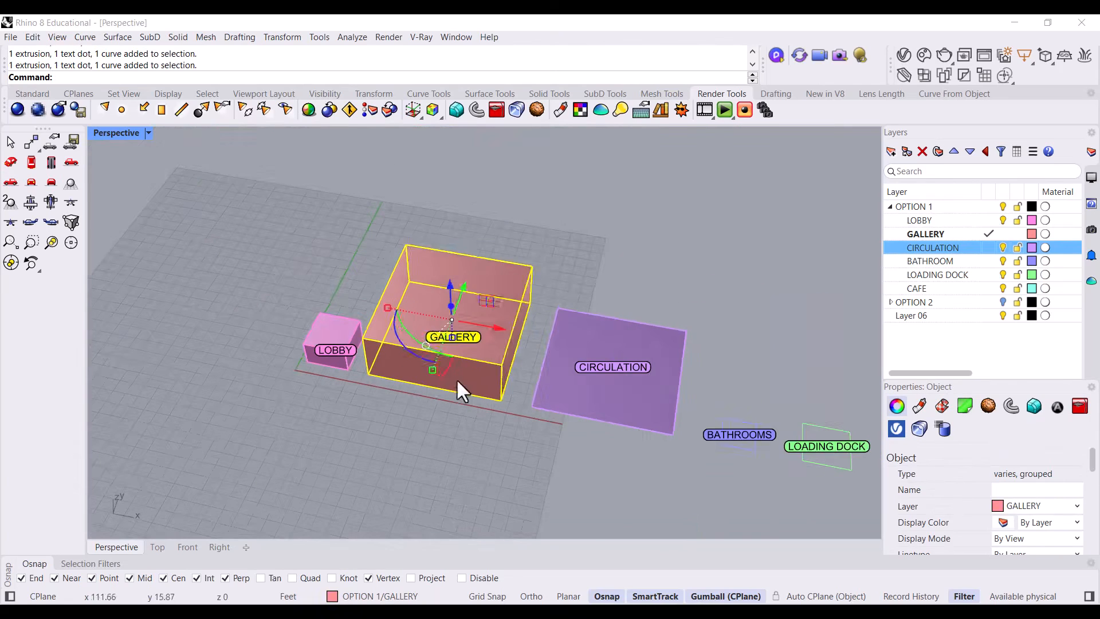
click(618, 263)
scroll(580, 366, up, 5)
right_drag(485, 322, 555, 384)
scroll(437, 360, down, 8)
scroll(447, 352, up, 4)
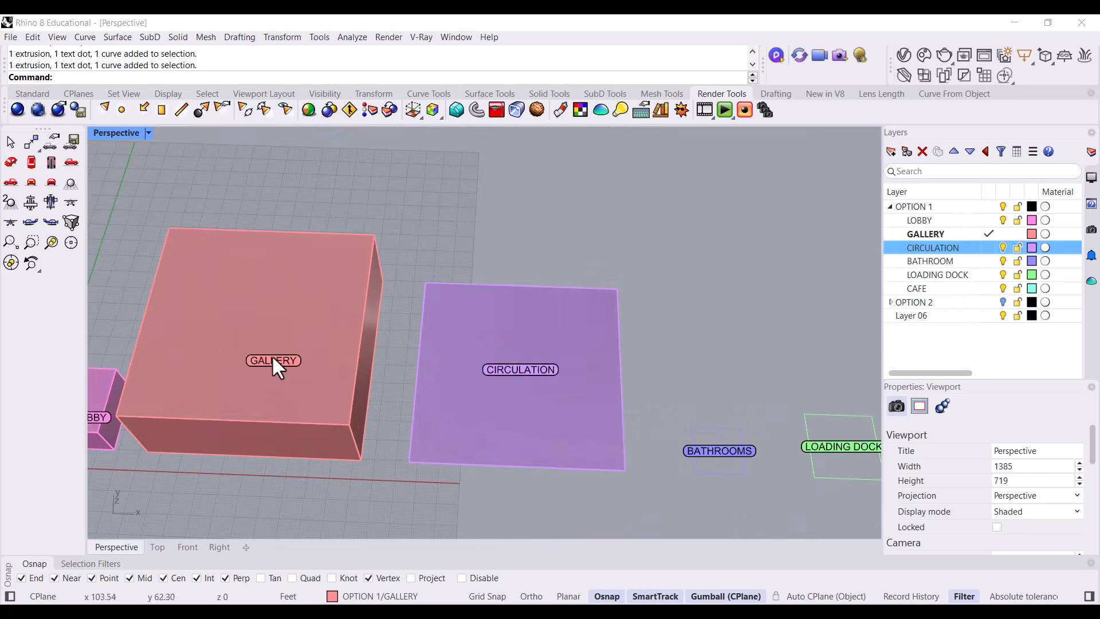
right_drag(485, 379, 467, 361)
scroll(550, 363, down, 5)
scroll(630, 430, up, 8)
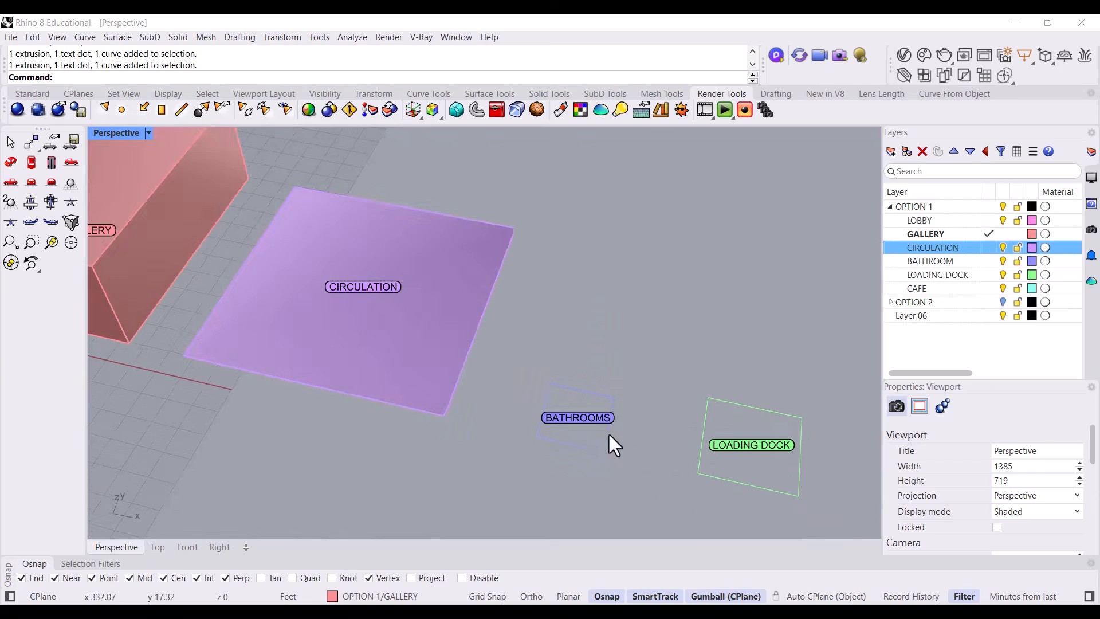
Extrude the BATHROOMS square with ExtrudeCrv into a solid 12' high
right_drag(609, 436, 594, 426)
click(596, 428)
click(631, 427)
text(E)
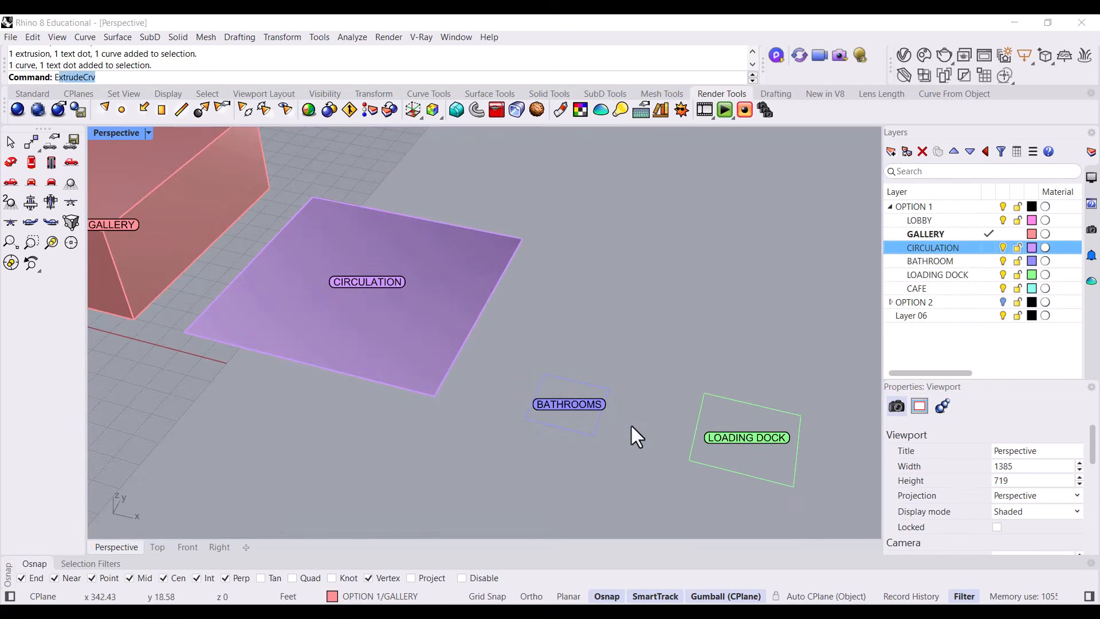
text(xtru)
key(Return)
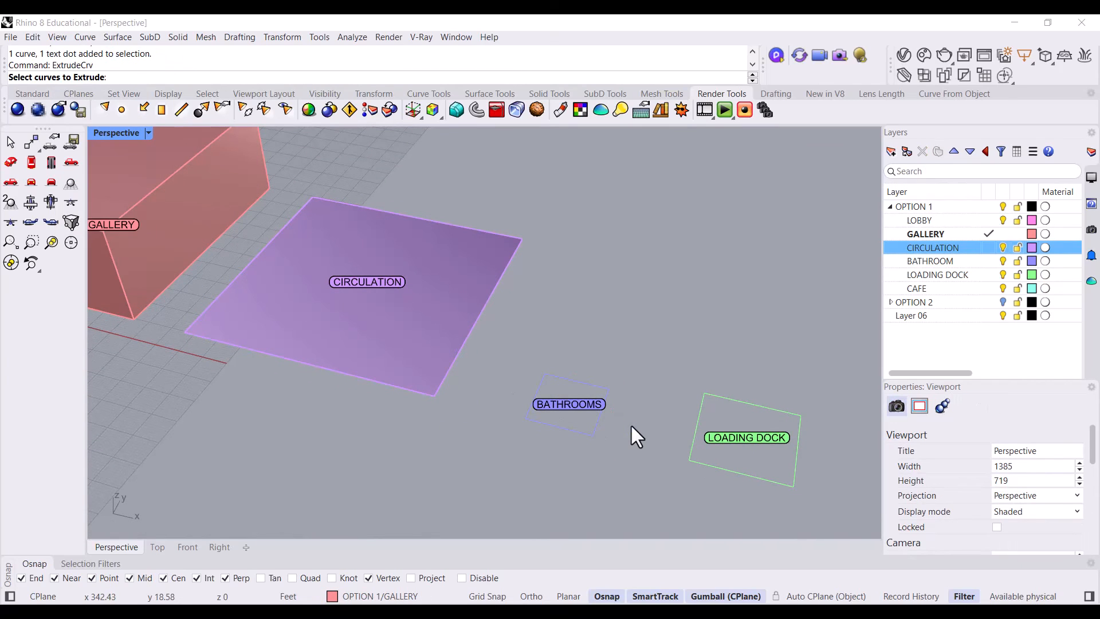
click(596, 428)
key(Return)
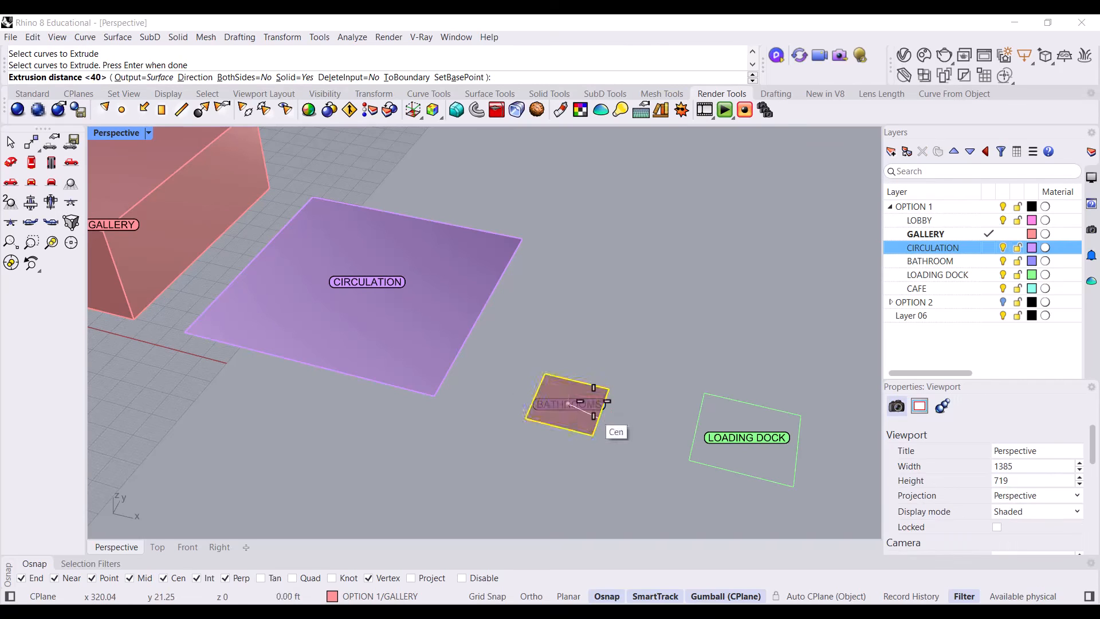
text(12')
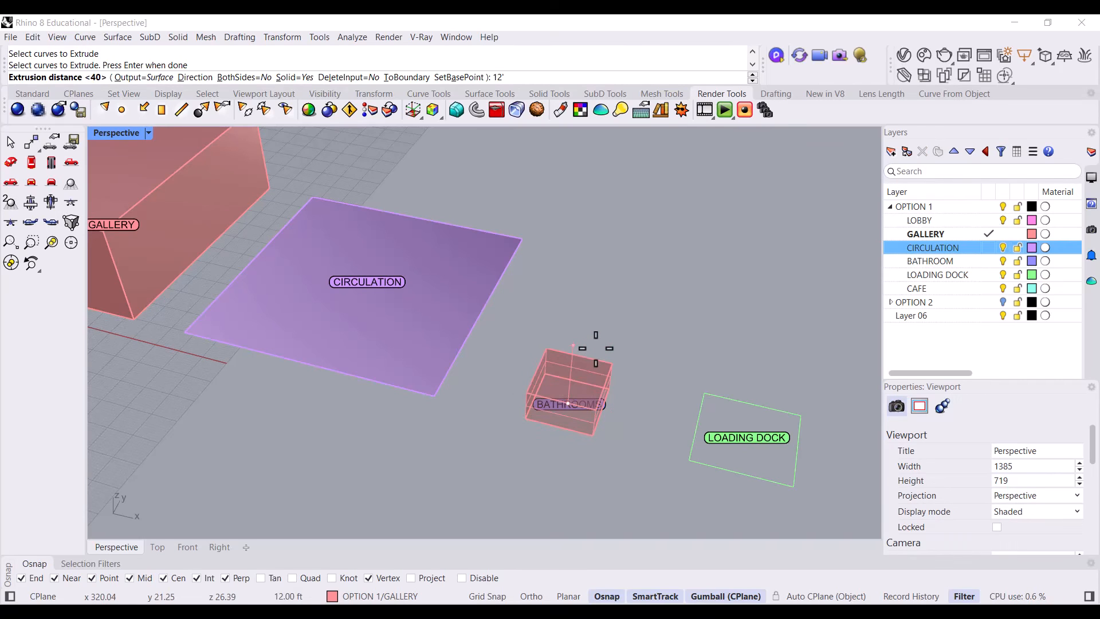
key(Return)
Move the bathrooms extrusion to the BATHROOM layer of OPTION 1 and deselect it
click(597, 371)
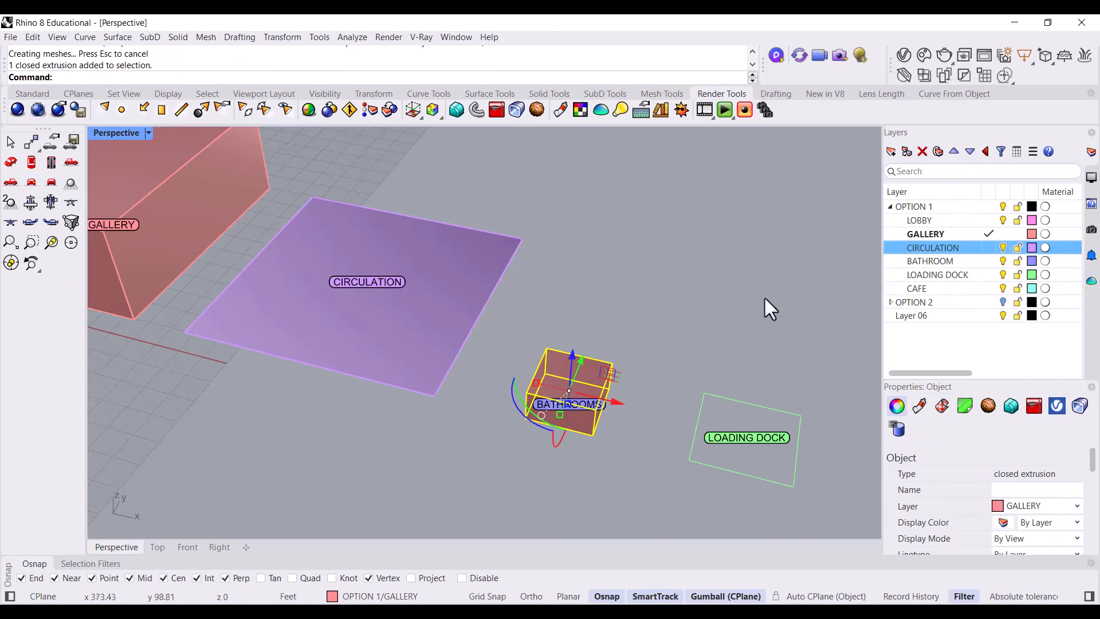
right_click(944, 263)
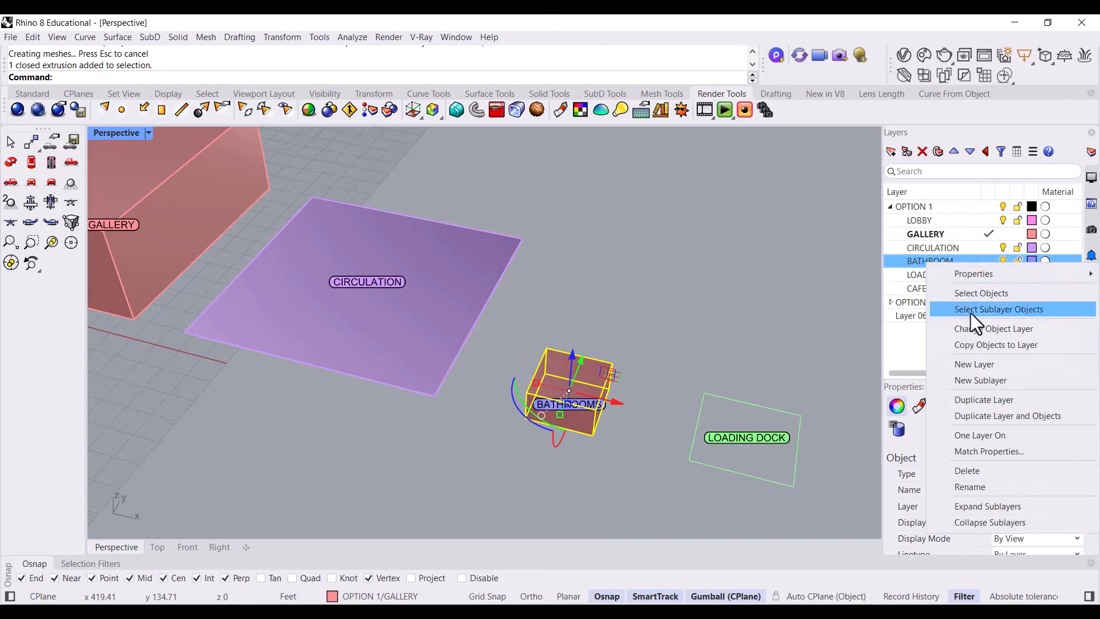
click(979, 337)
click(832, 332)
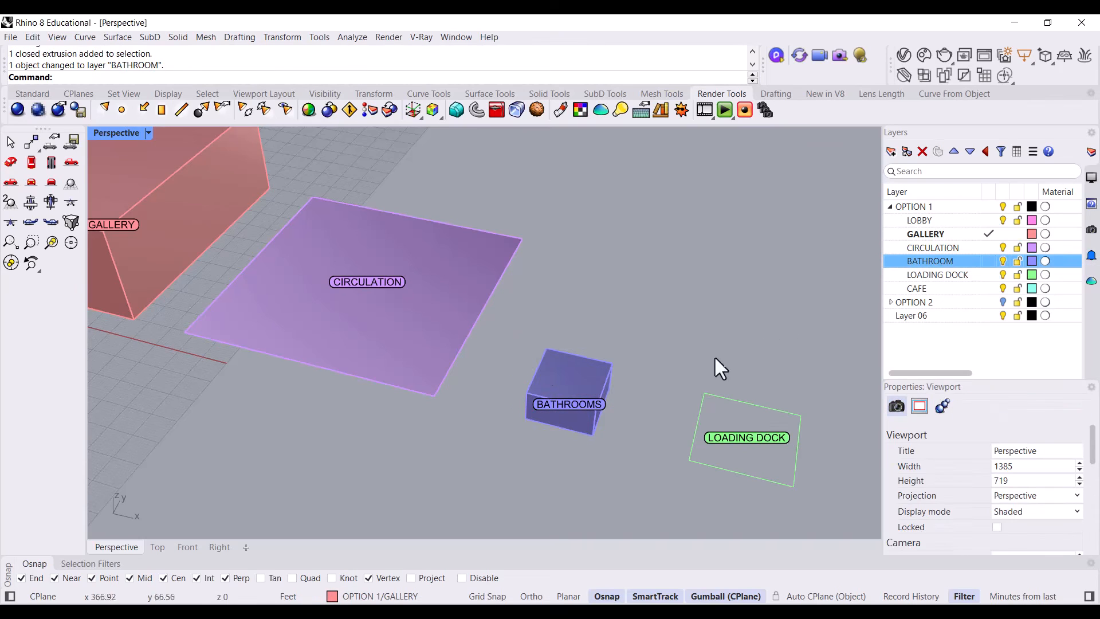
Add the bathrooms extrusion to the group of its outline and BATHROOMS text dot with AddToGroup
click(591, 378)
text(add)
key(Return)
click(596, 399)
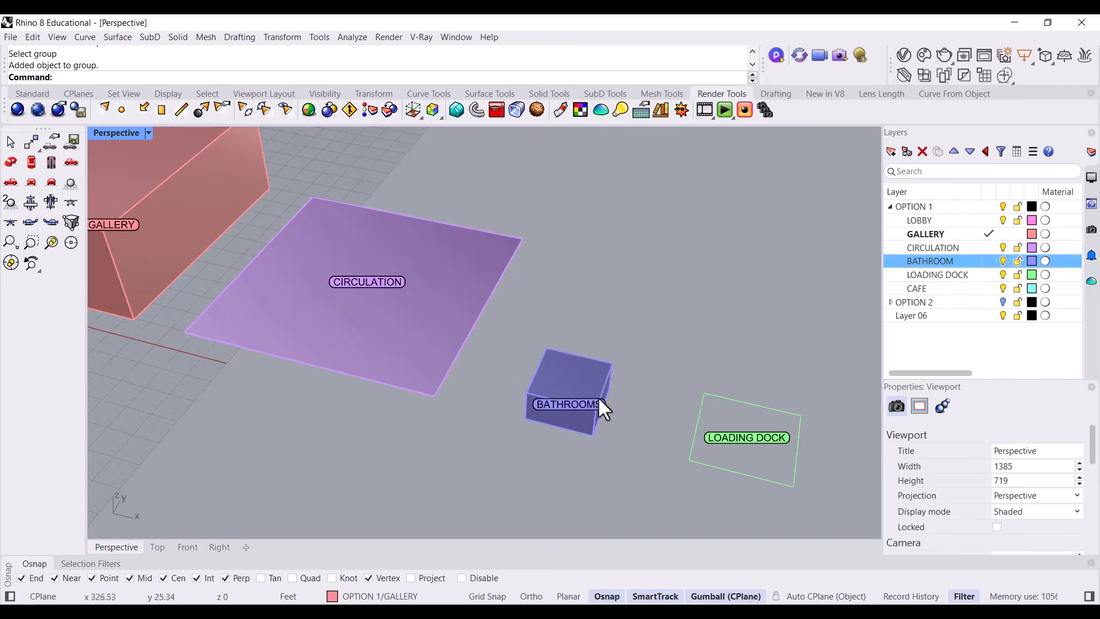
Make the LOADING DOCK sublayer of OPTION 1 the current layer
scroll(630, 389, down, 5)
scroll(745, 378, up, 4)
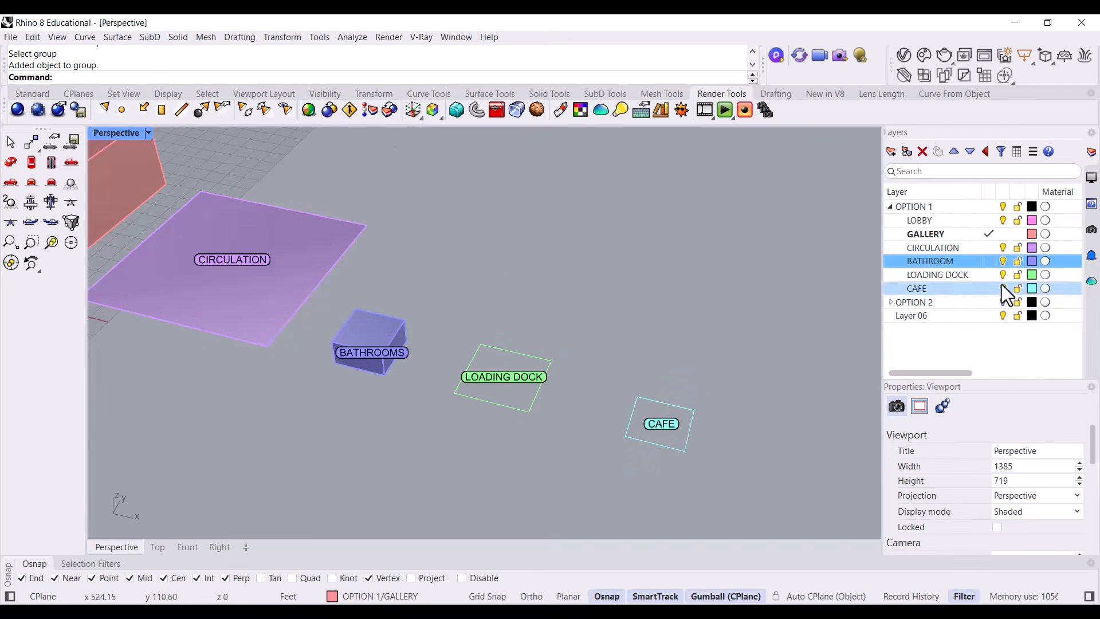
click(988, 275)
text(EX)
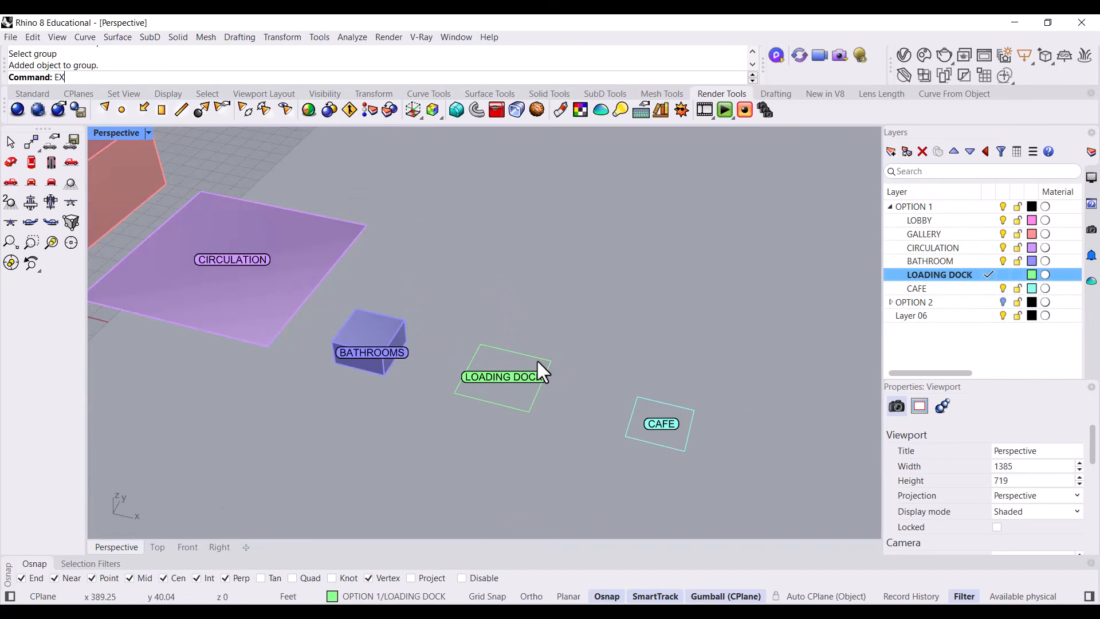
key(Escape)
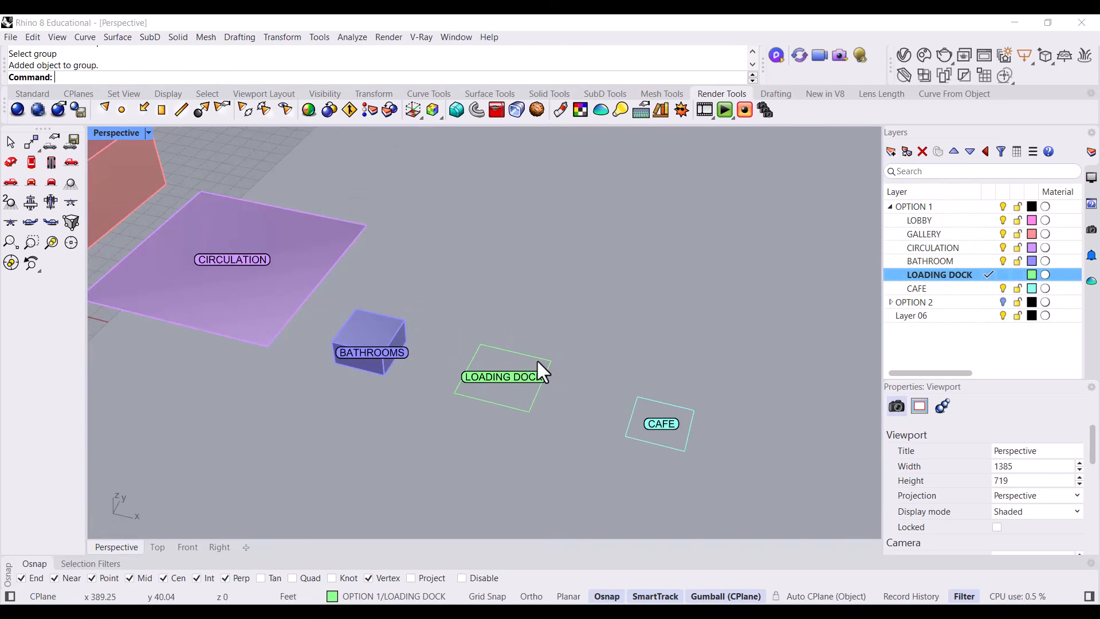
Fill the LOADING DOCK square with a flat surface using PlanarSrf on the LOADING DOCK layer
click(534, 355)
click(564, 311)
scroll(538, 378, up, 3)
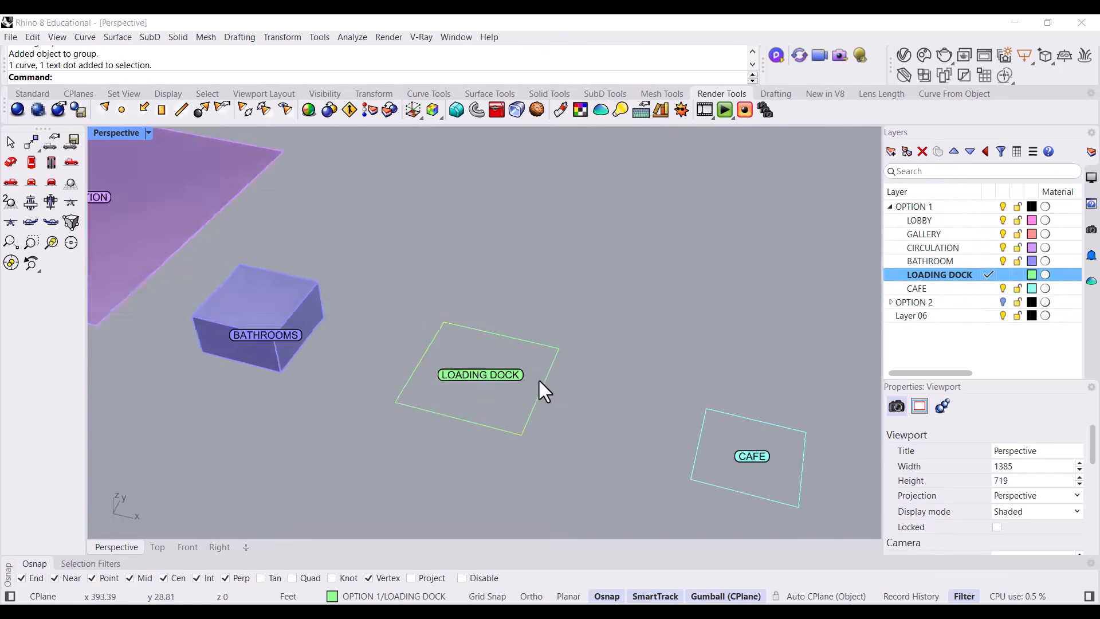
text(PLANARSRF)
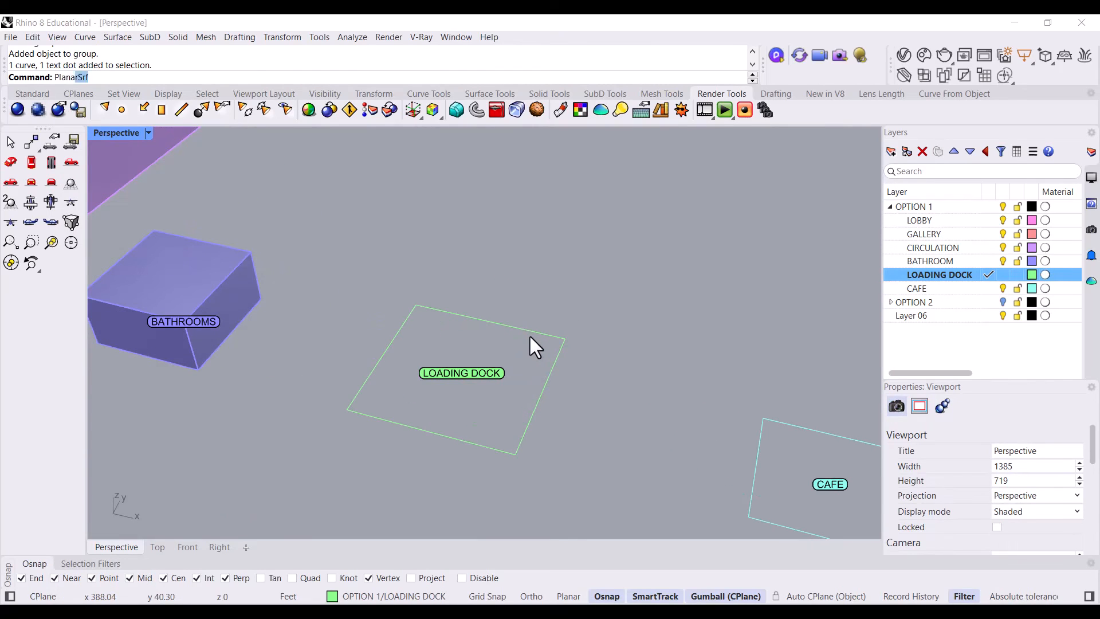
key(Return)
click(528, 330)
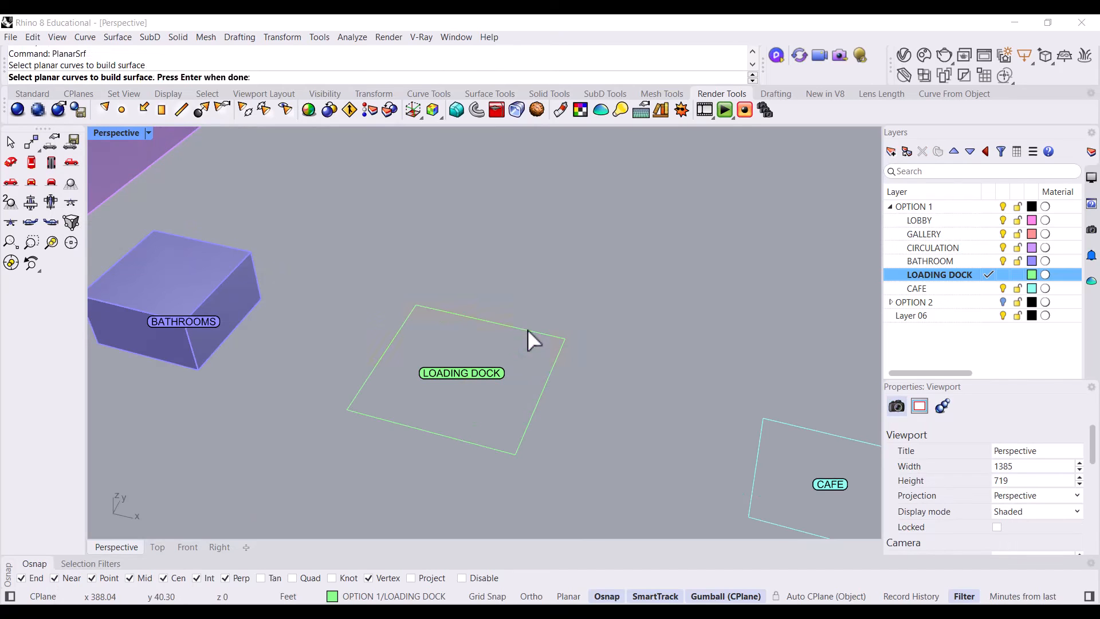
key(Return)
Add the loading dock surface to the group of its outline and LOADING DOCK text dot with AddToGroup
text(AddToGroup)
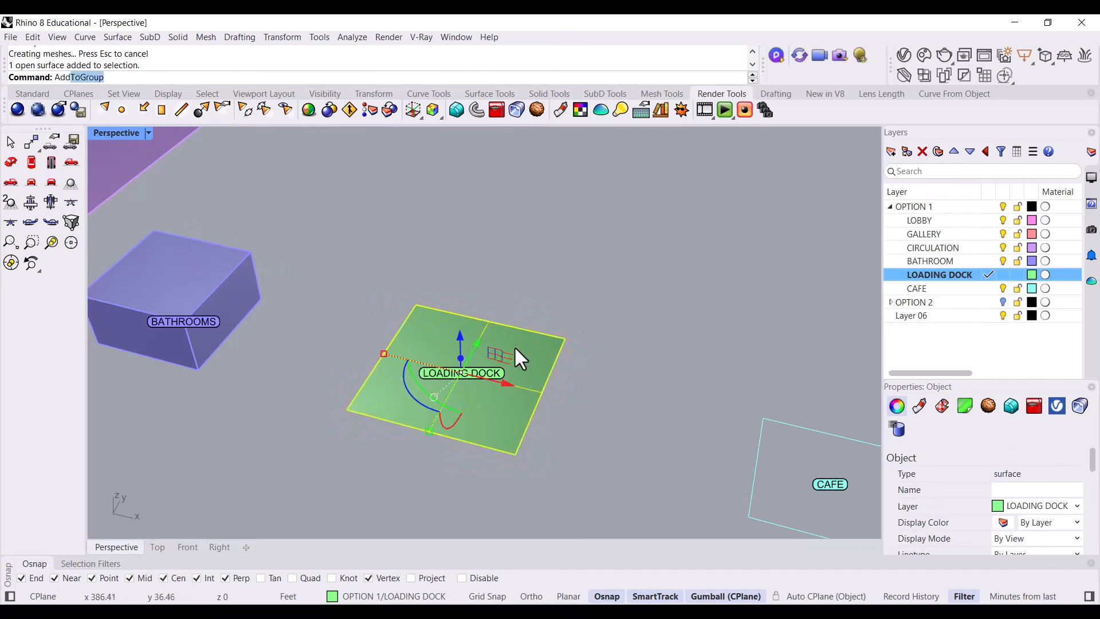
key(Return)
click(458, 377)
scroll(349, 277, down, 2)
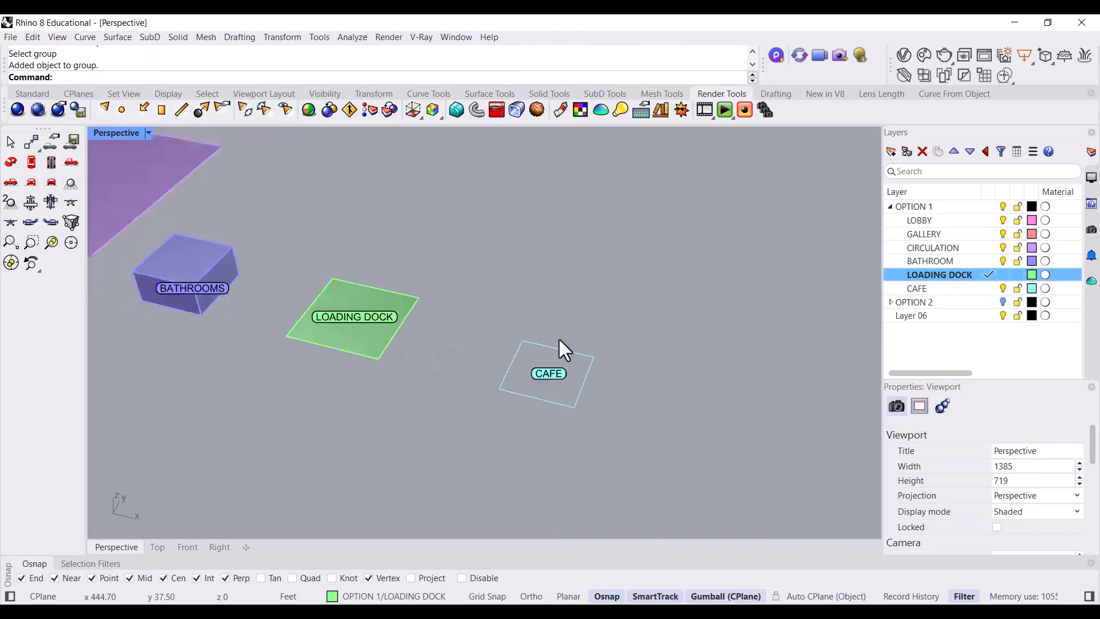
Extrude the CAFE square with ExtrudeCrv into a solid 15' high
scroll(562, 358, up, 3)
text(E)
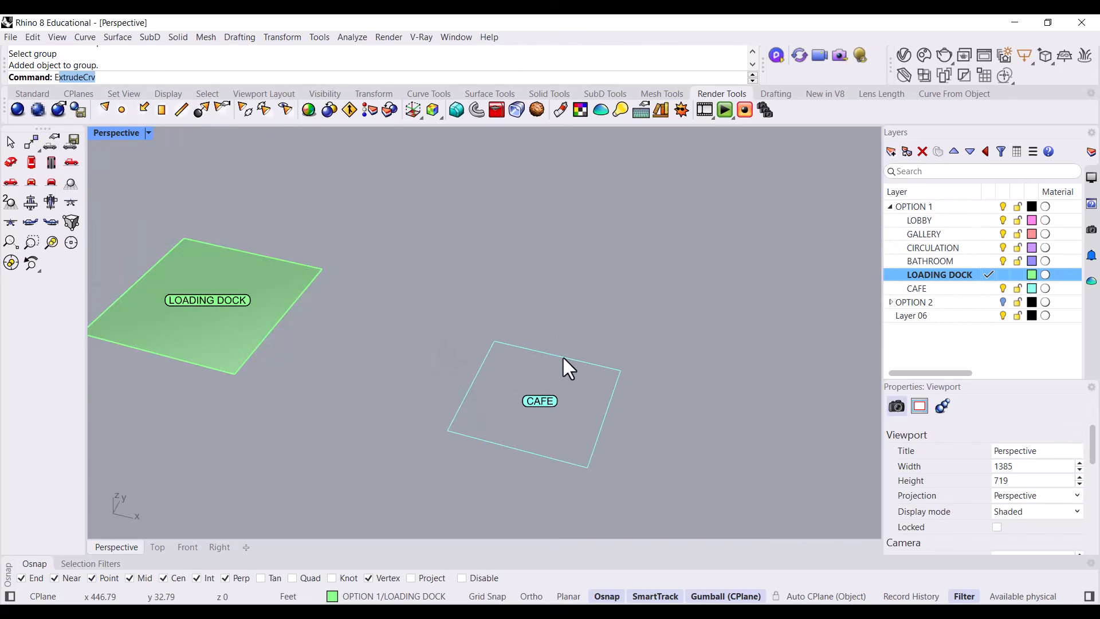
text(T)
key(BackSpace)
text(XTR)
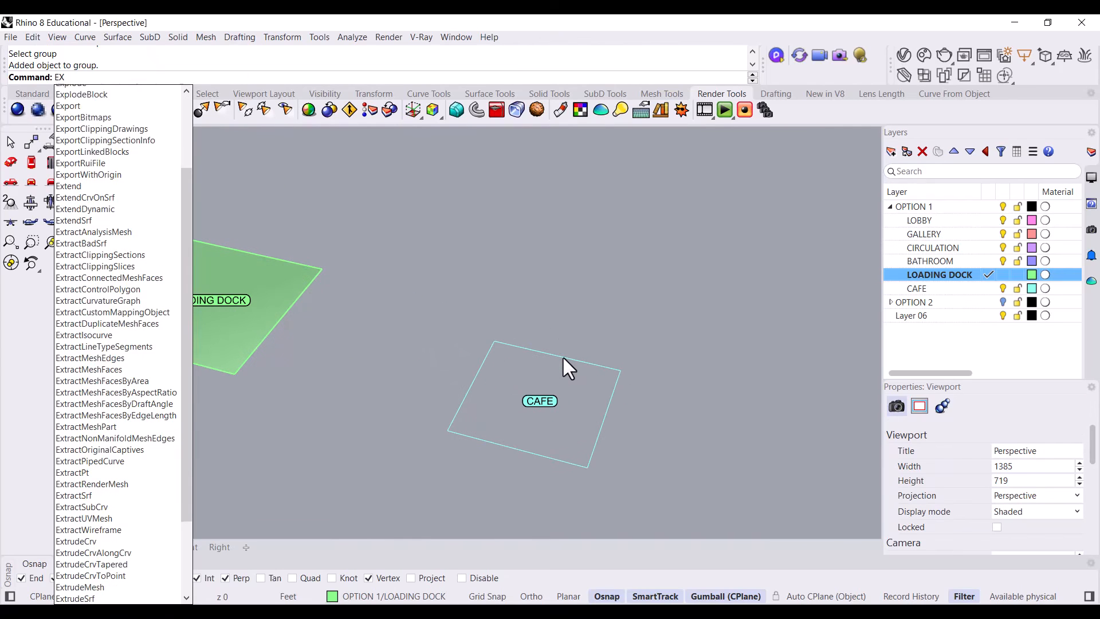
key(Return)
click(563, 358)
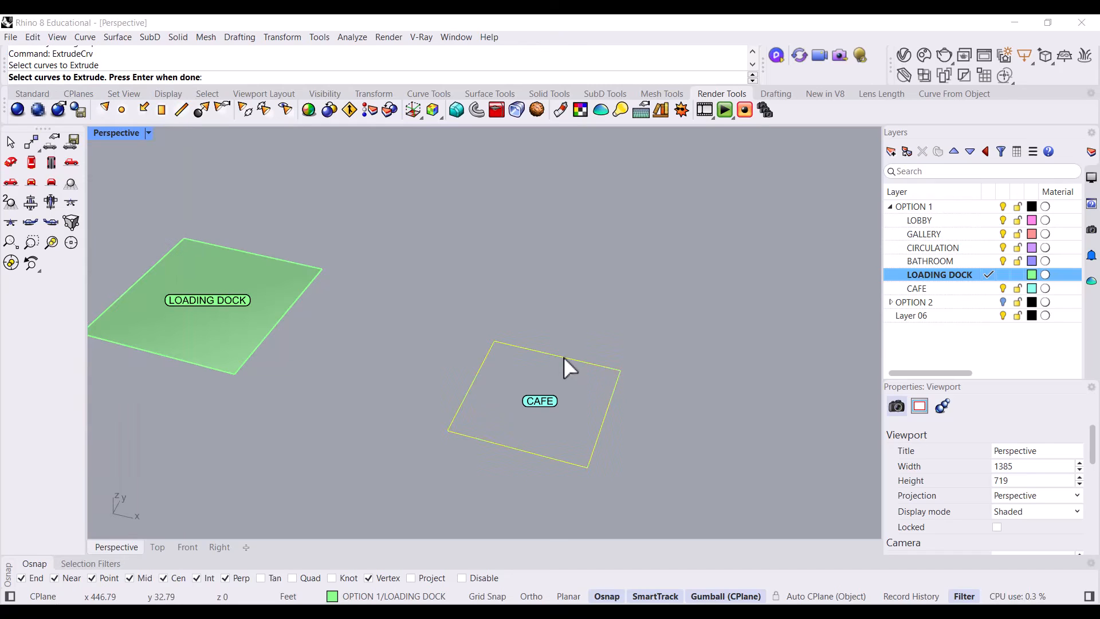
key(Return)
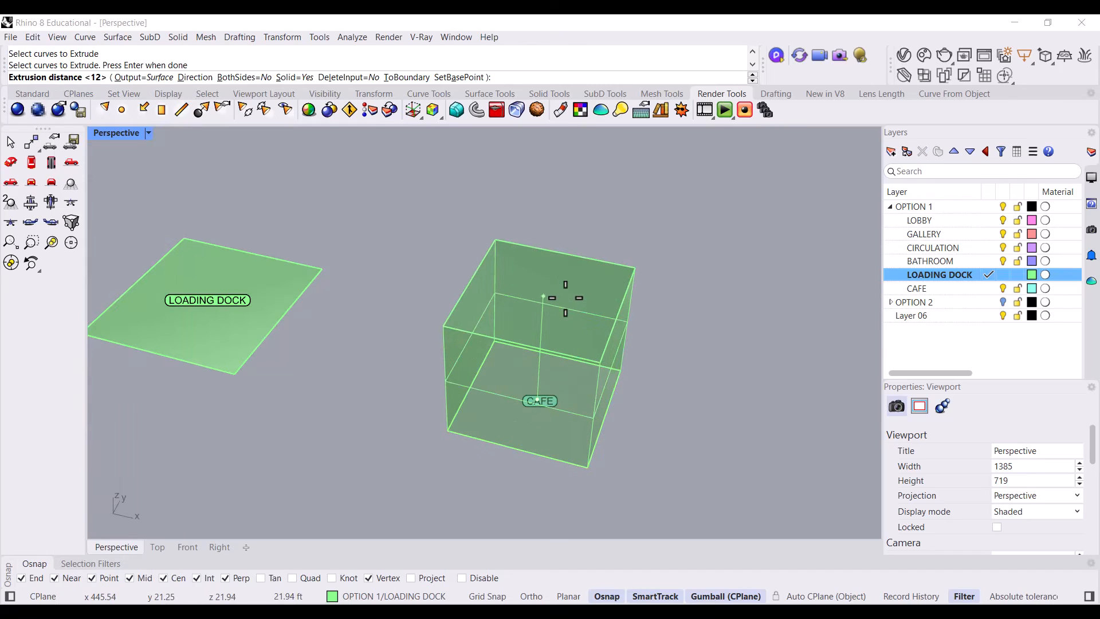
text(15')
key(Return)
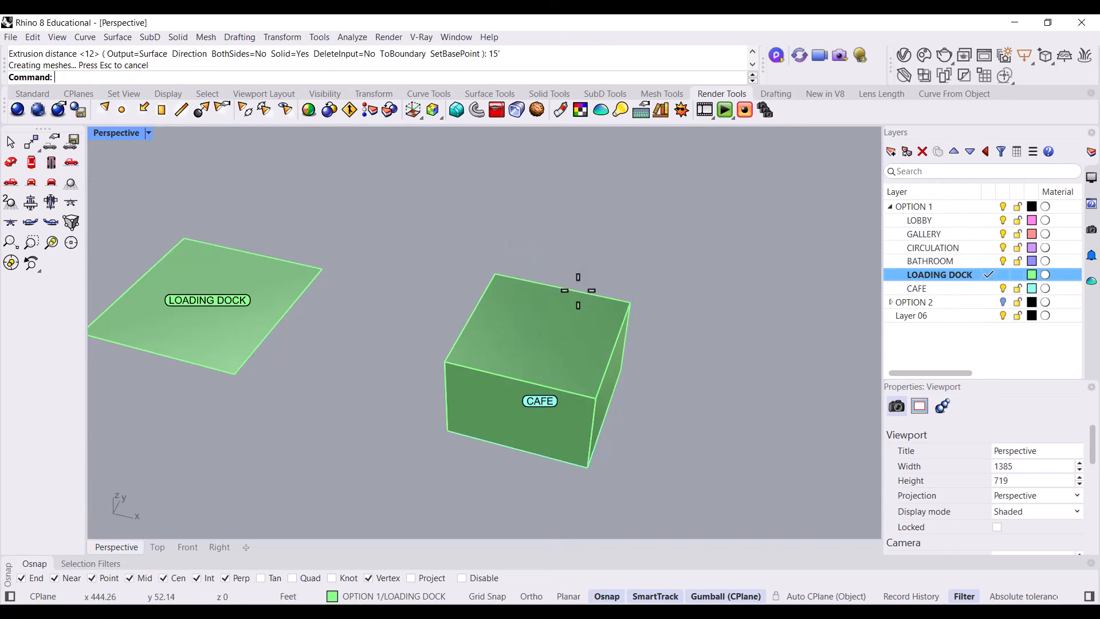
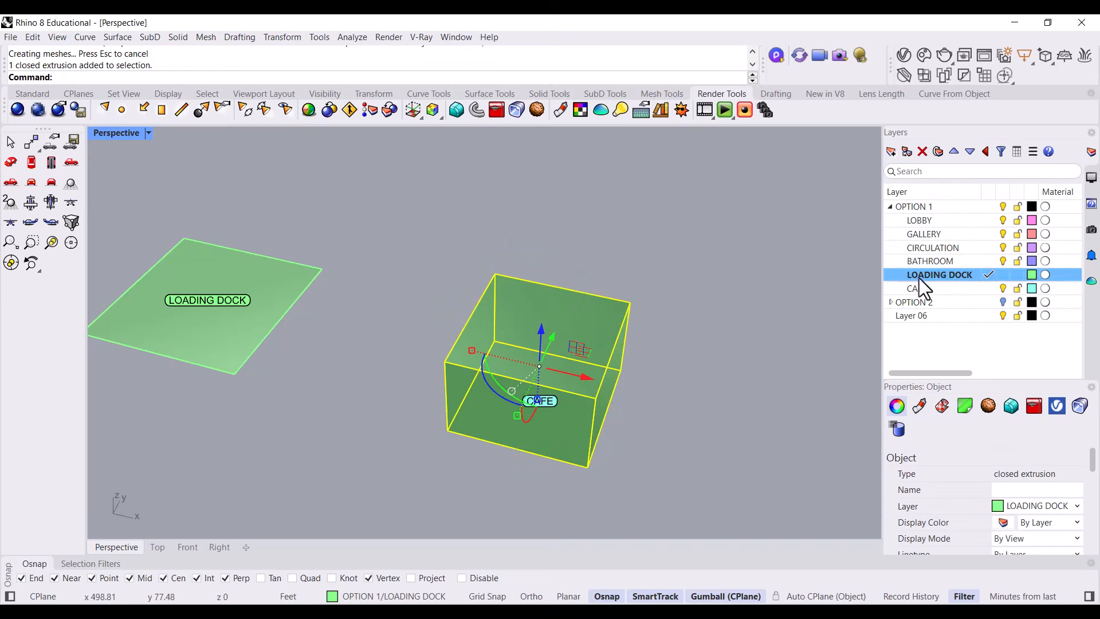
Move the cafe extrusion to the CAFE layer of OPTION 1 and deselect it
click(930, 288)
right_click(931, 287)
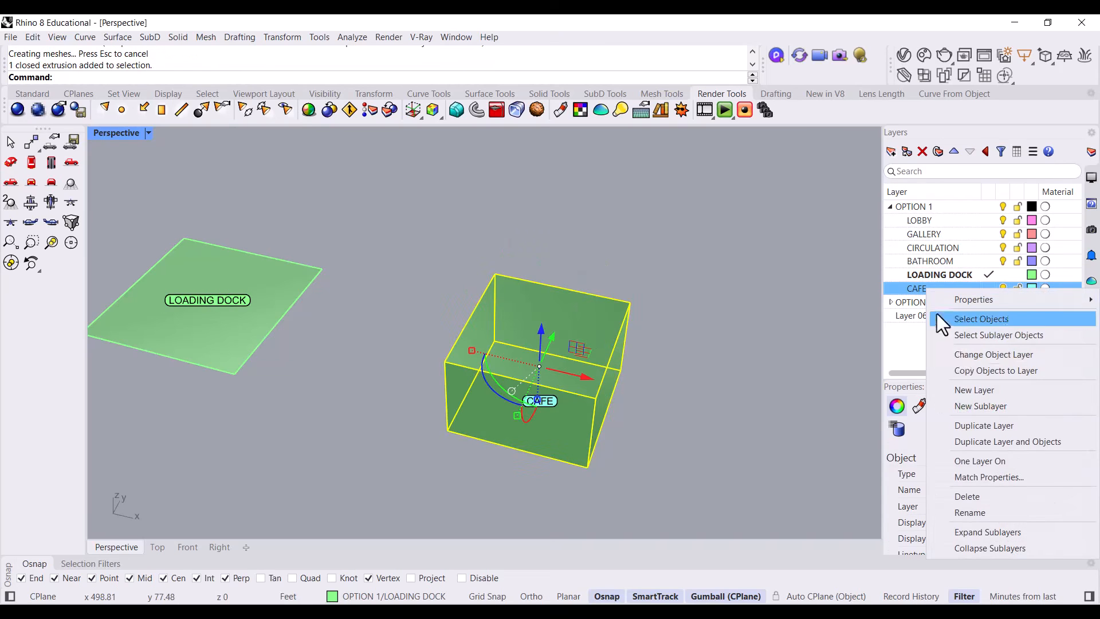
click(964, 354)
click(644, 431)
Add the cafe extrusion to the group of its outline and CAFE text dot with AddToGroup
click(555, 380)
text(AddToGroup)
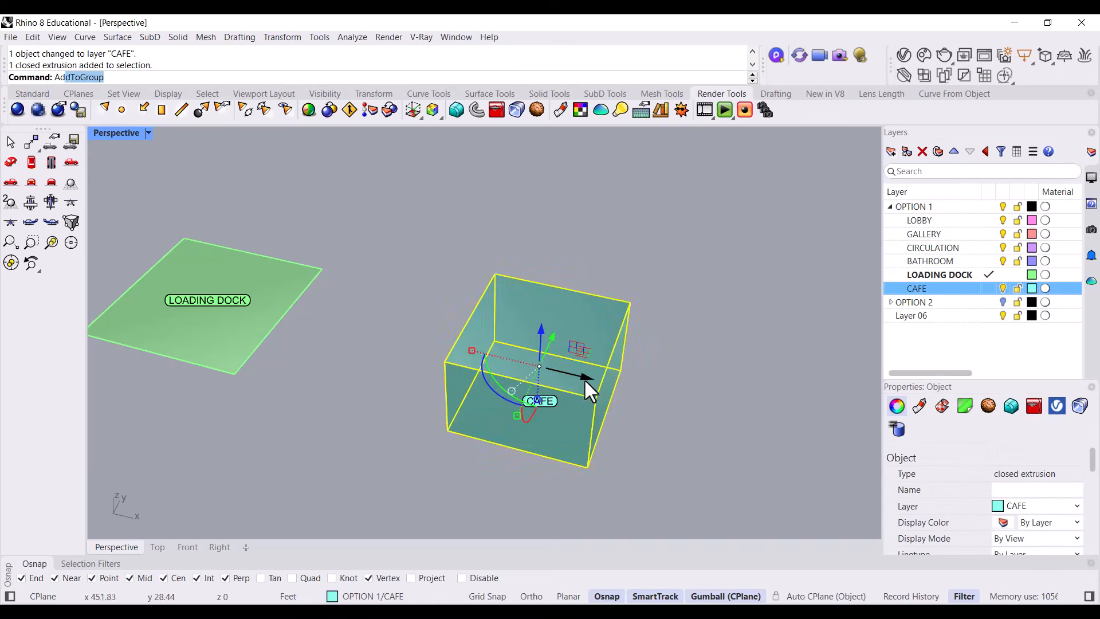
key(Return)
click(543, 401)
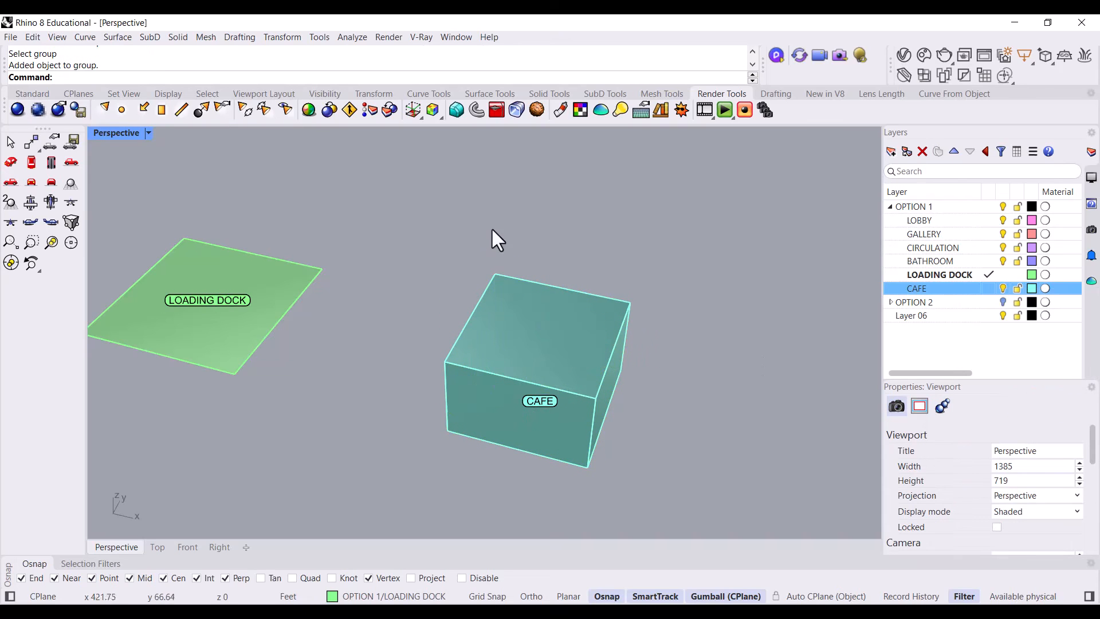
Examine the whole row of OPTION 1 program spaces, from LOBBY to CAFE, from several angles
scroll(649, 361, down, 15)
scroll(562, 320, up, 6)
right_drag(406, 360, 433, 386)
scroll(624, 429, down, 3)
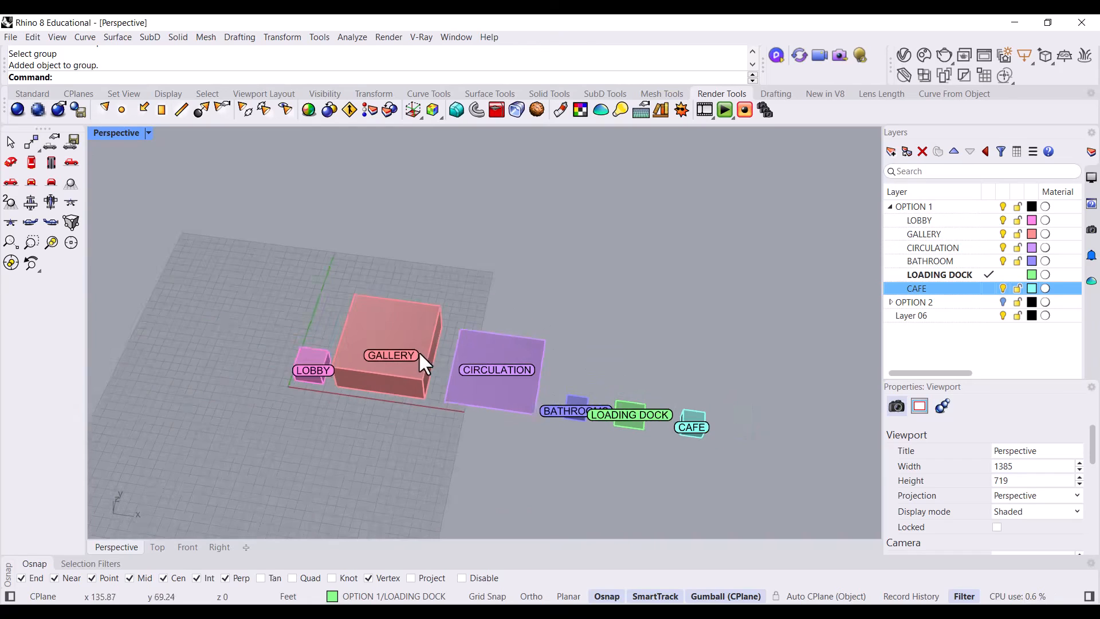
scroll(425, 362, up, 3)
scroll(419, 419, down, 2)
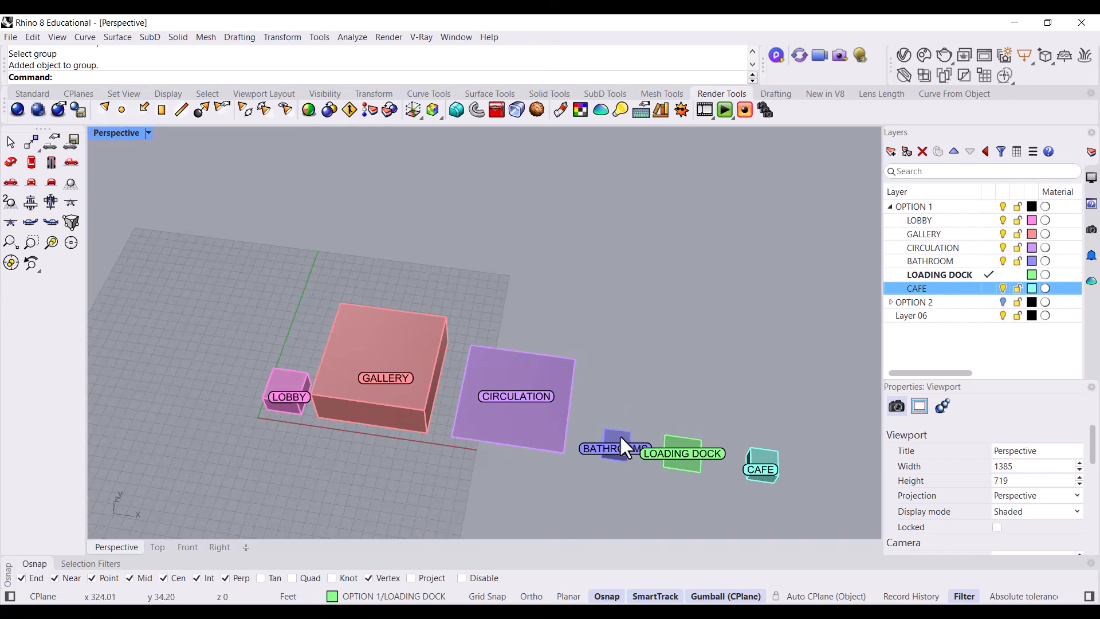
scroll(428, 381, up, 3)
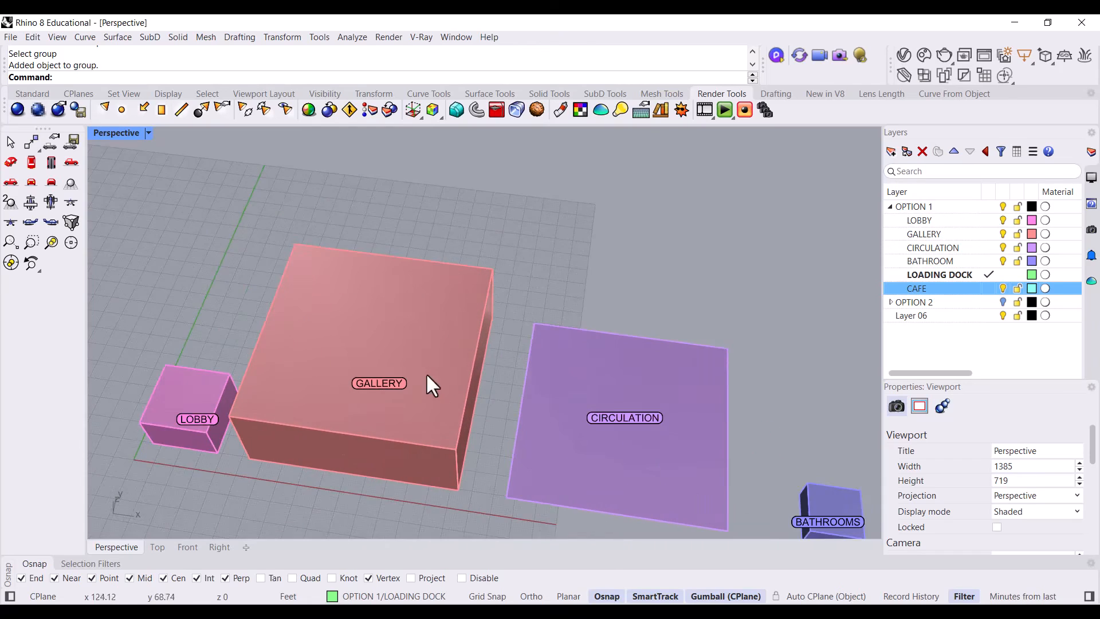
right_drag(437, 333, 437, 392)
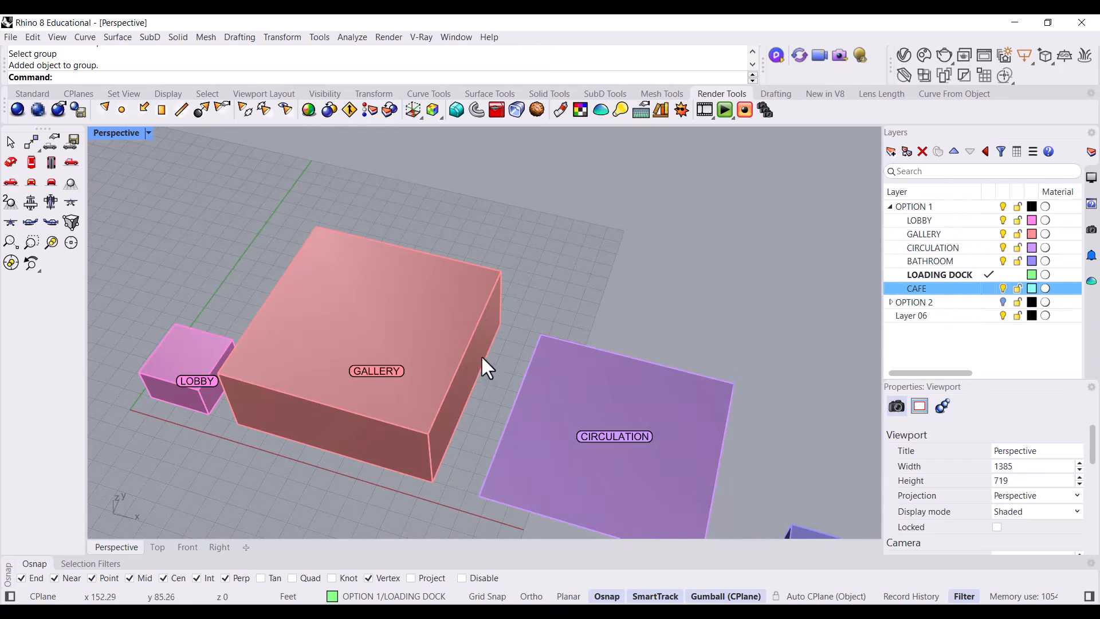
scroll(358, 307, down, 2)
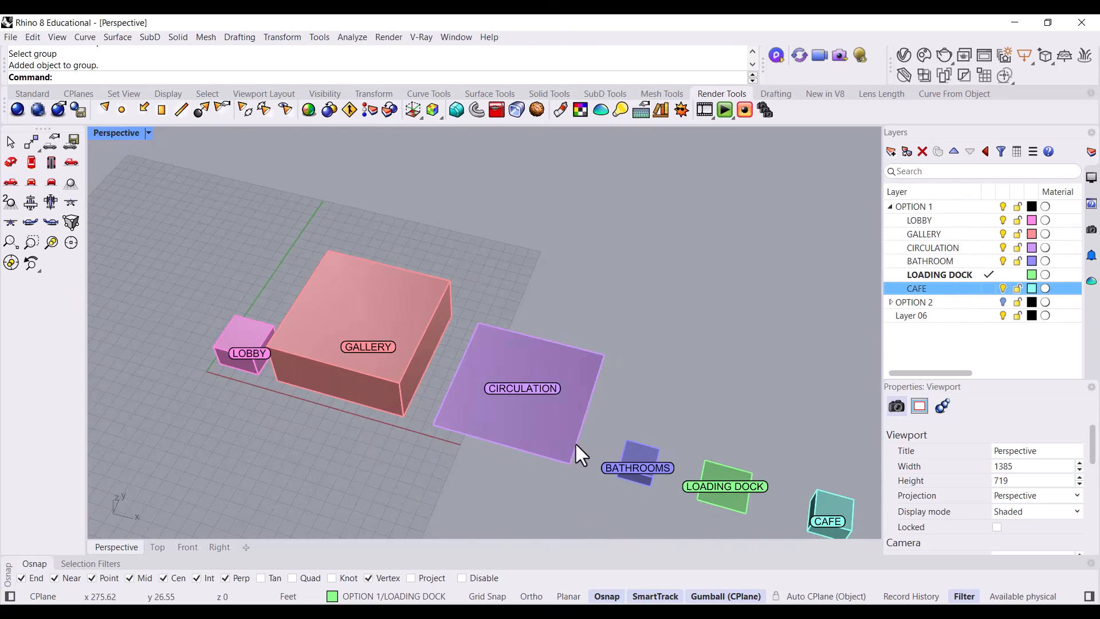
Move the LOADING DOCK group so its near base corner meets the near outer corner of the CIRCULATION surface
click(711, 485)
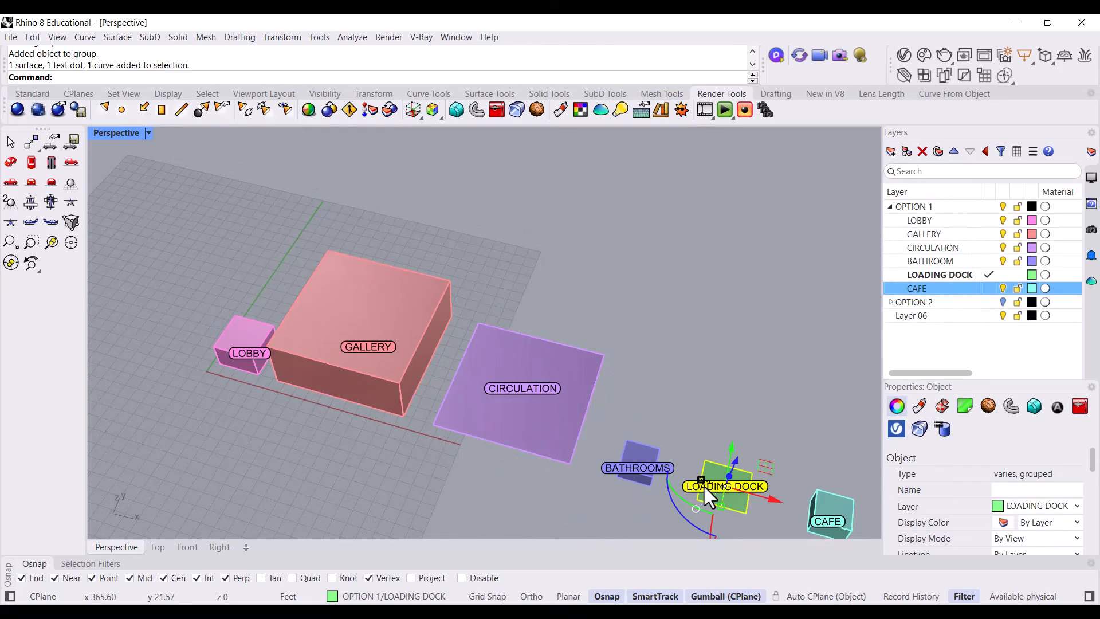
text(m)
key(Return)
click(699, 500)
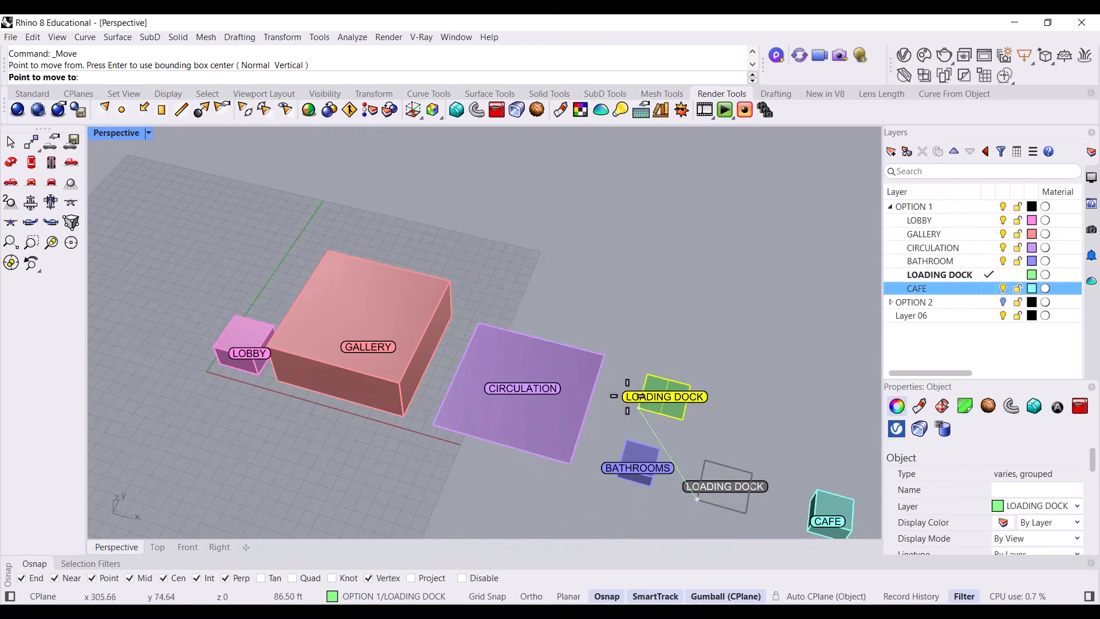
click(572, 462)
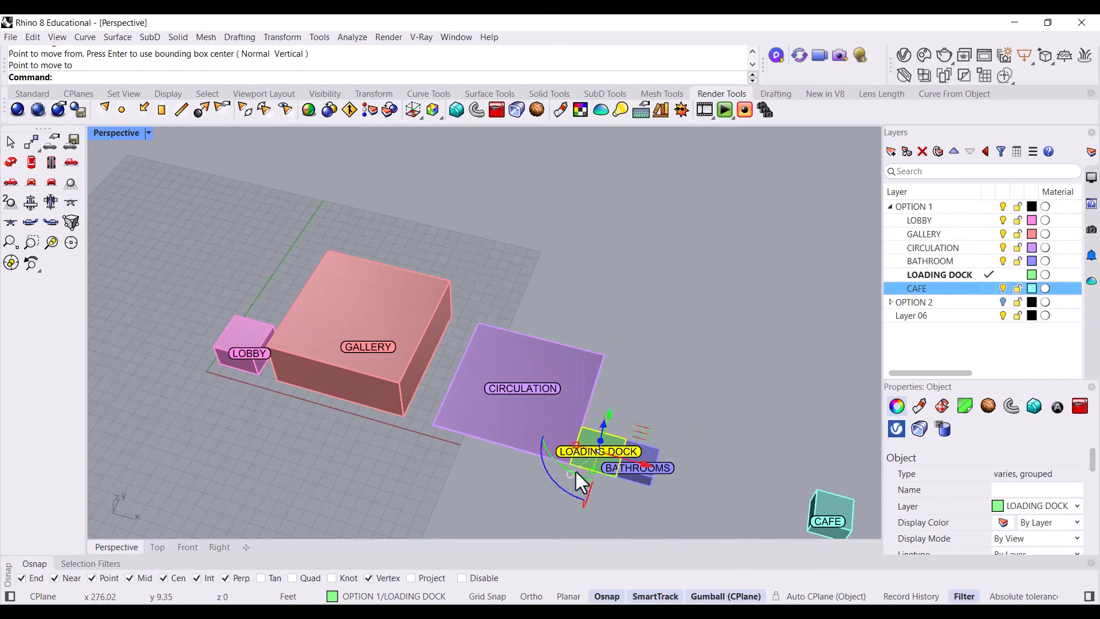
click(617, 390)
Move the CIRCULATION group by its edge midpoint against the rear base edge of the GALLERY volume, then deselect it
click(534, 430)
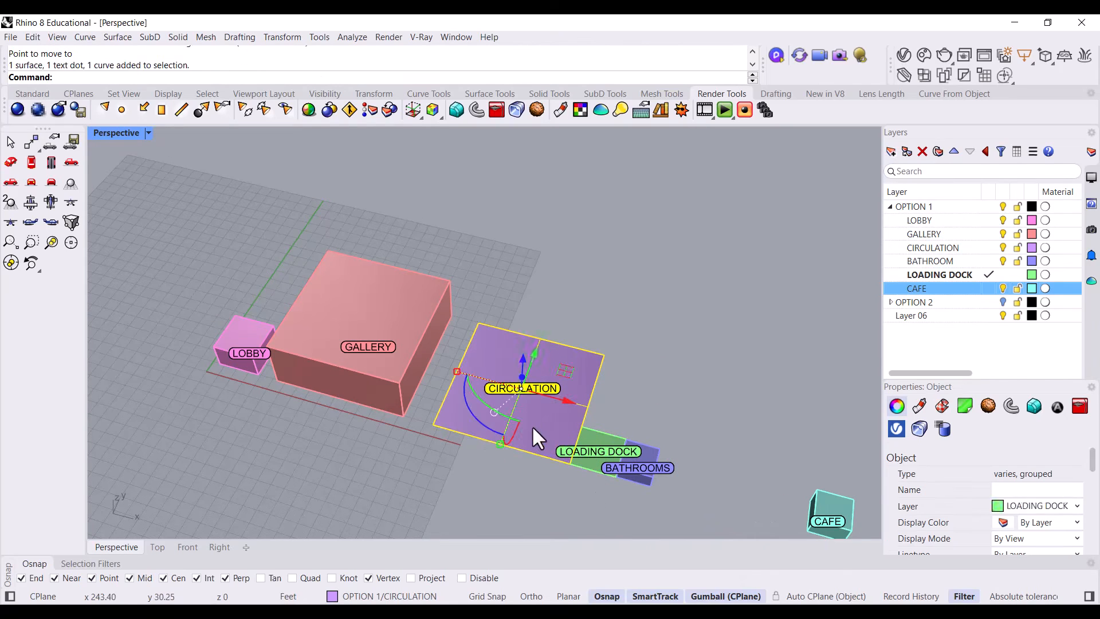
text(m)
key(Return)
click(500, 444)
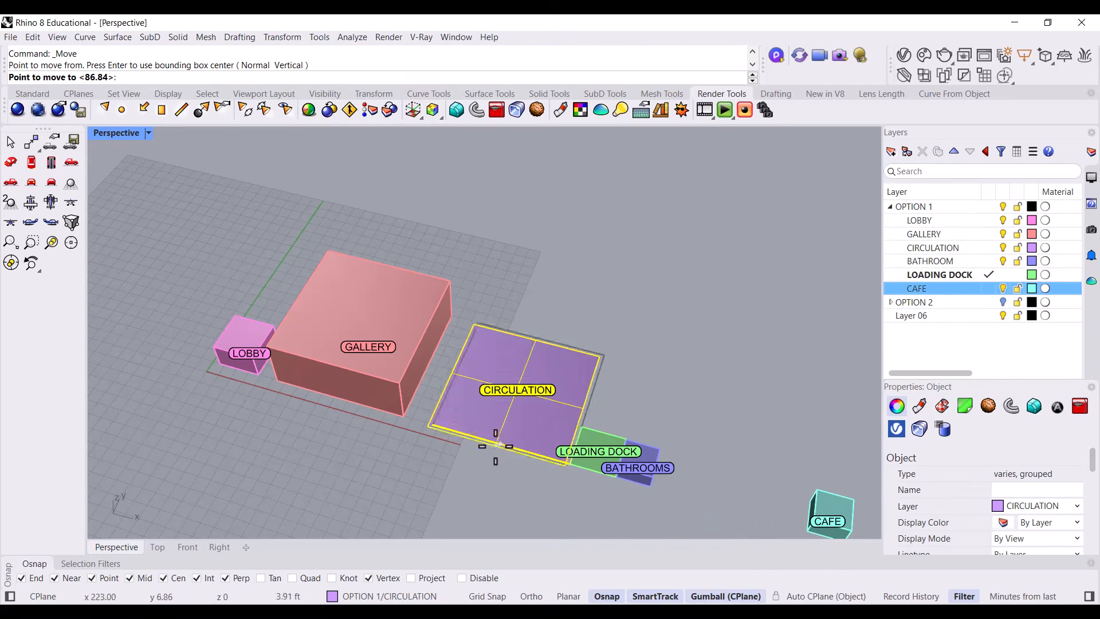
right_drag(441, 296, 361, 338)
scroll(434, 248, up, 6)
right_drag(534, 265, 431, 153)
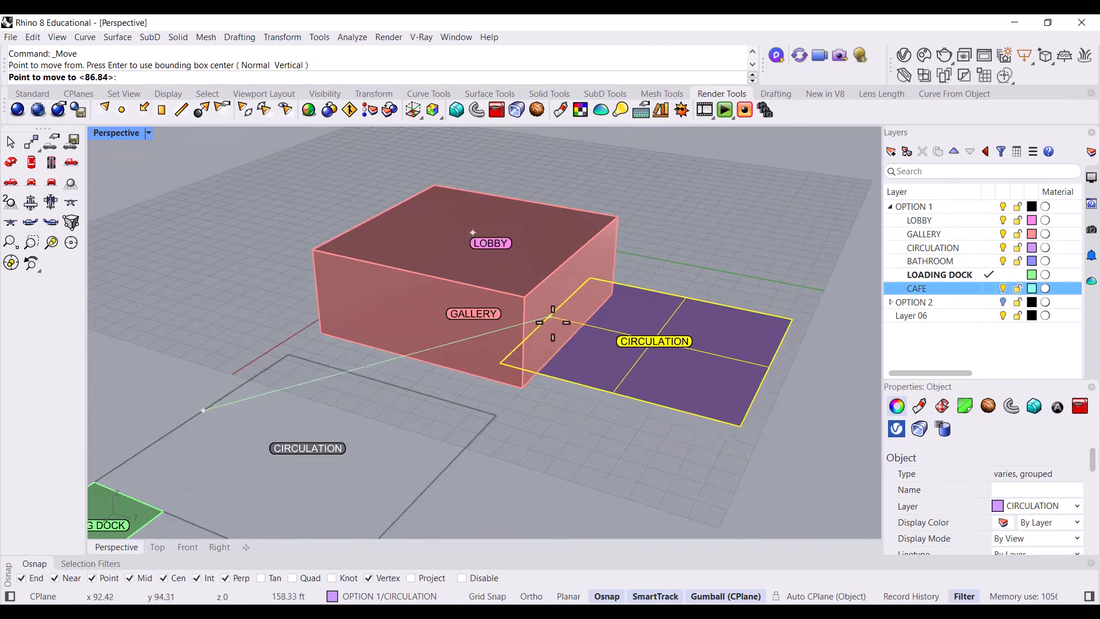
click(571, 341)
click(332, 369)
right_drag(332, 369, 578, 256)
Move the BATHROOMS group by its base corner to the rear base corner of the LOBBY volume and deselect it
click(691, 425)
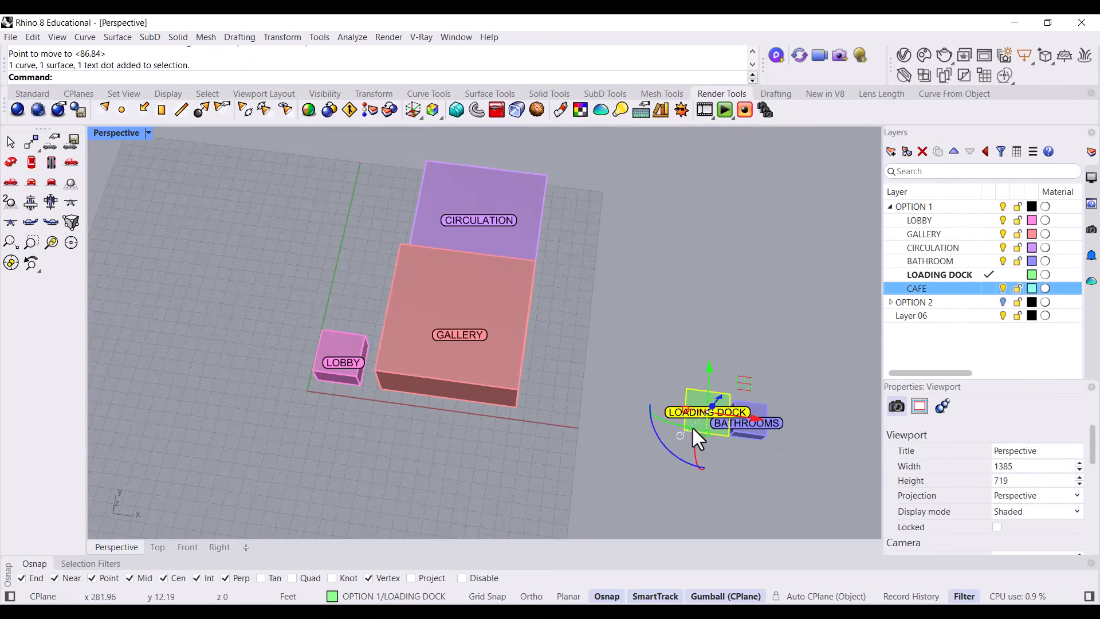
scroll(762, 438, up, 4)
click(763, 427)
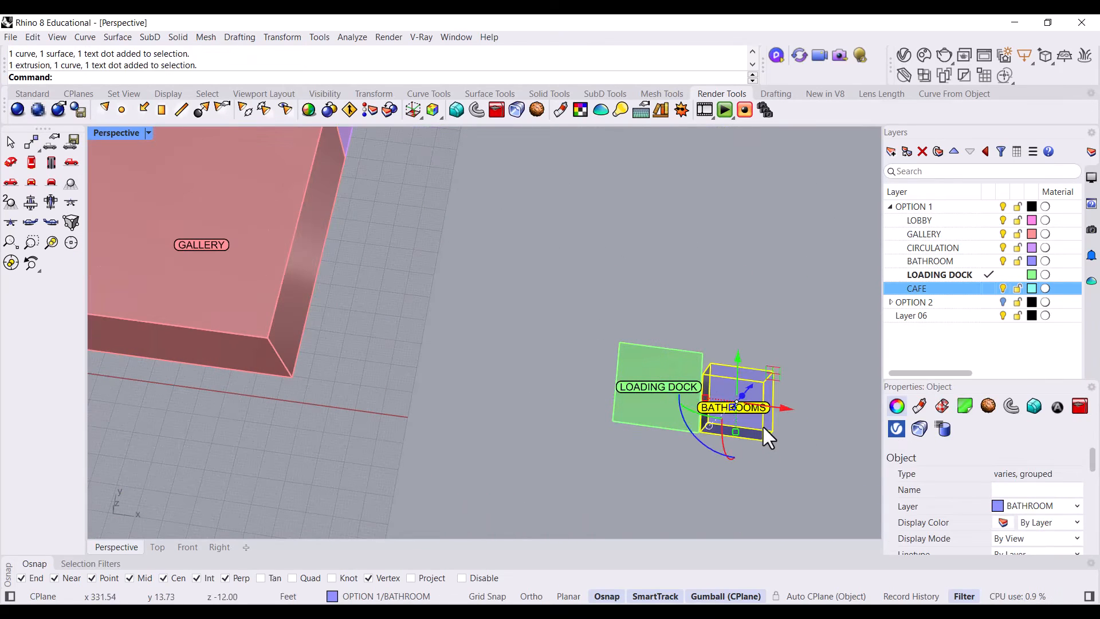
key(Return)
click(699, 431)
scroll(750, 450, down, 6)
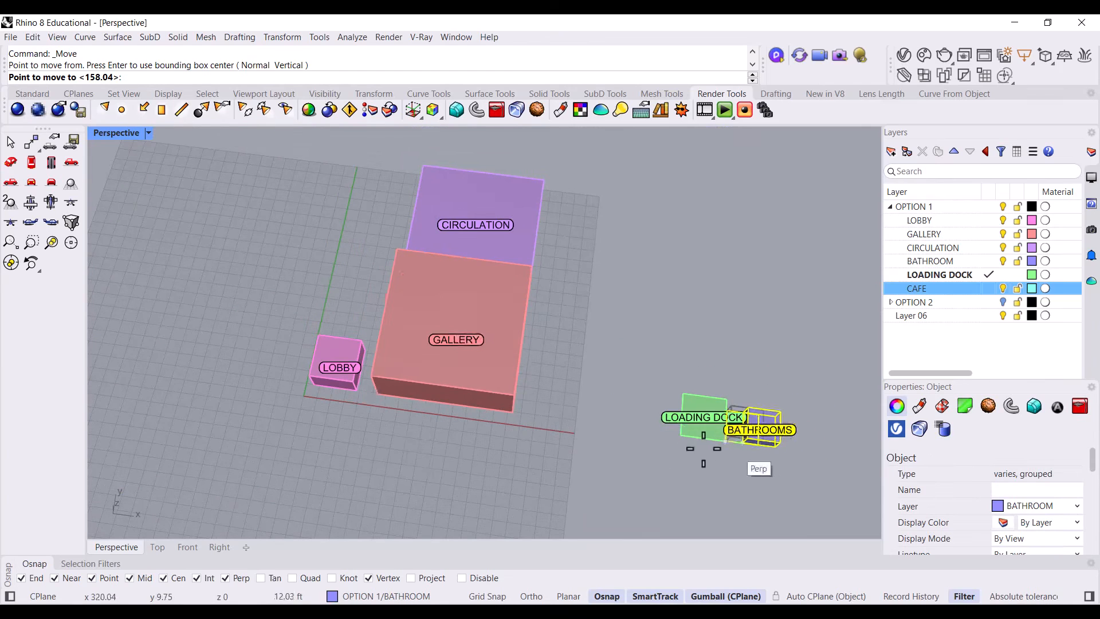
scroll(370, 394, up, 6)
right_drag(292, 304, 493, 263)
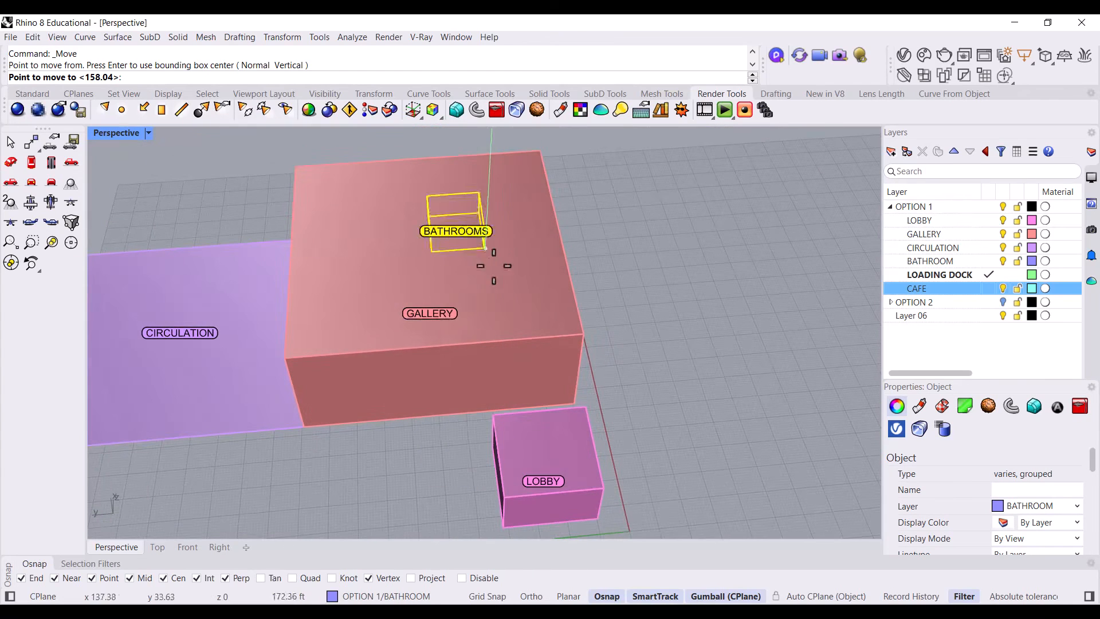
click(505, 528)
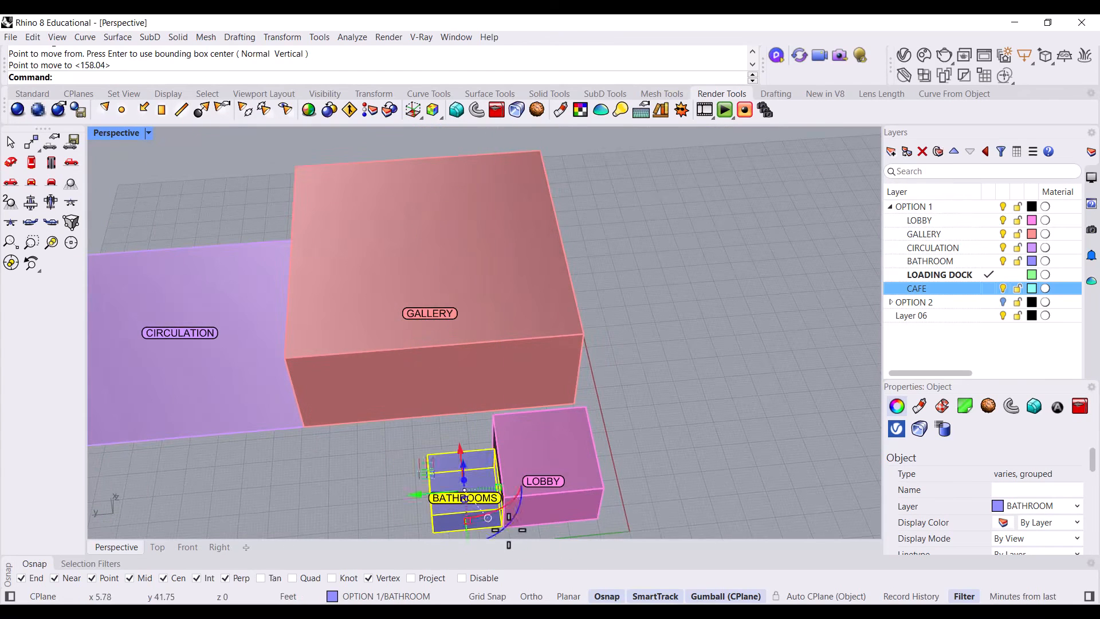
click(397, 487)
Move the LOBBY group so its front base corner meets the front base corner of the GALLERY volume
scroll(520, 387, down, 3)
right_drag(520, 387, 436, 367)
click(571, 409)
scroll(400, 380, up, 5)
scroll(380, 373, up, 1)
text(M)
key(Return)
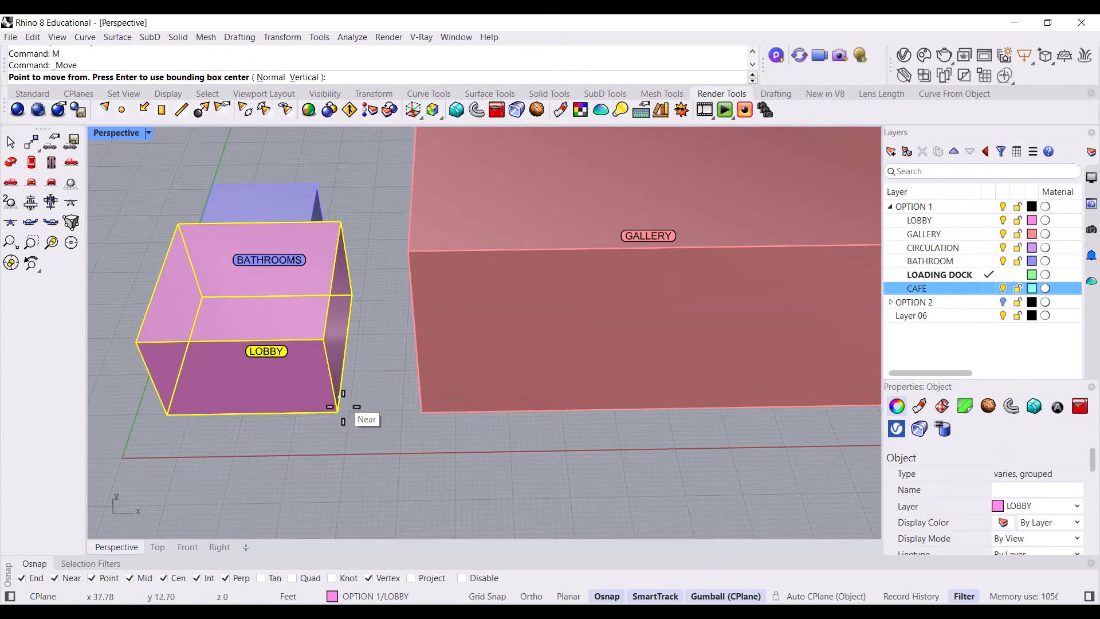
click(343, 407)
click(418, 404)
right_drag(418, 404, 444, 470)
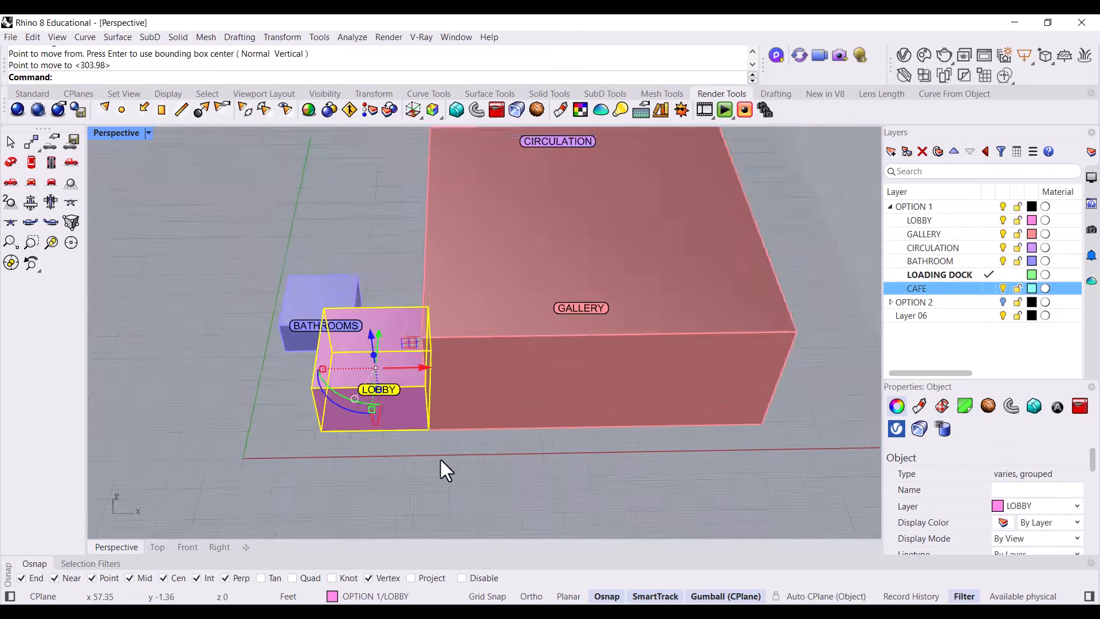
Move the BATHROOMS group by its base corner into the rear corner where LOBBY meets GALLERY, and deselect it
click(325, 315)
right_drag(325, 315, 613, 315)
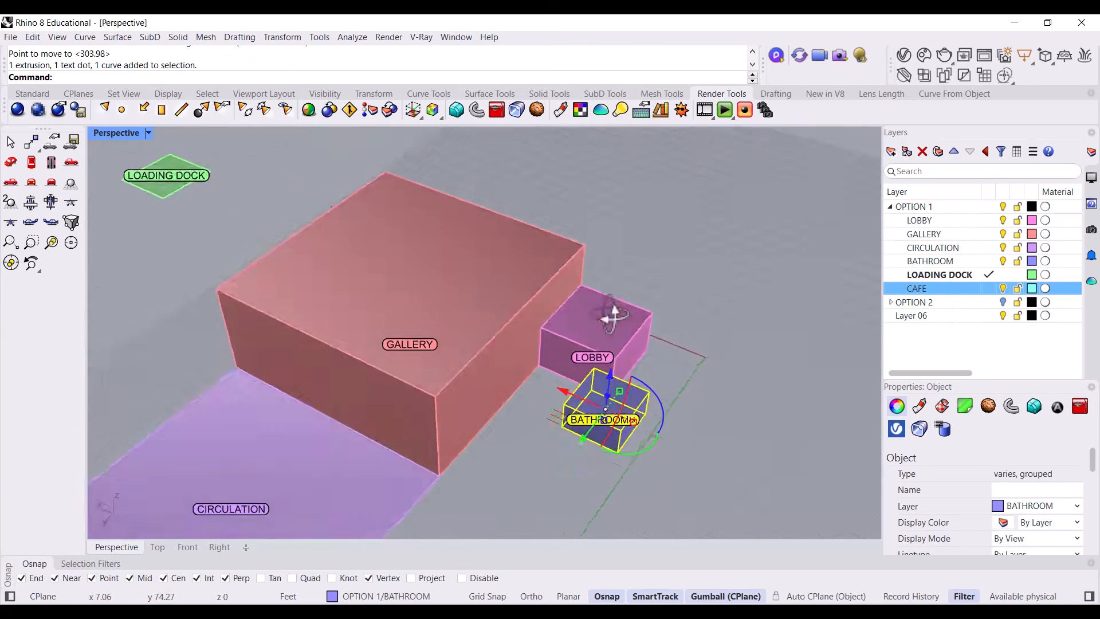
scroll(596, 387, up, 4)
text(M)
key(Return)
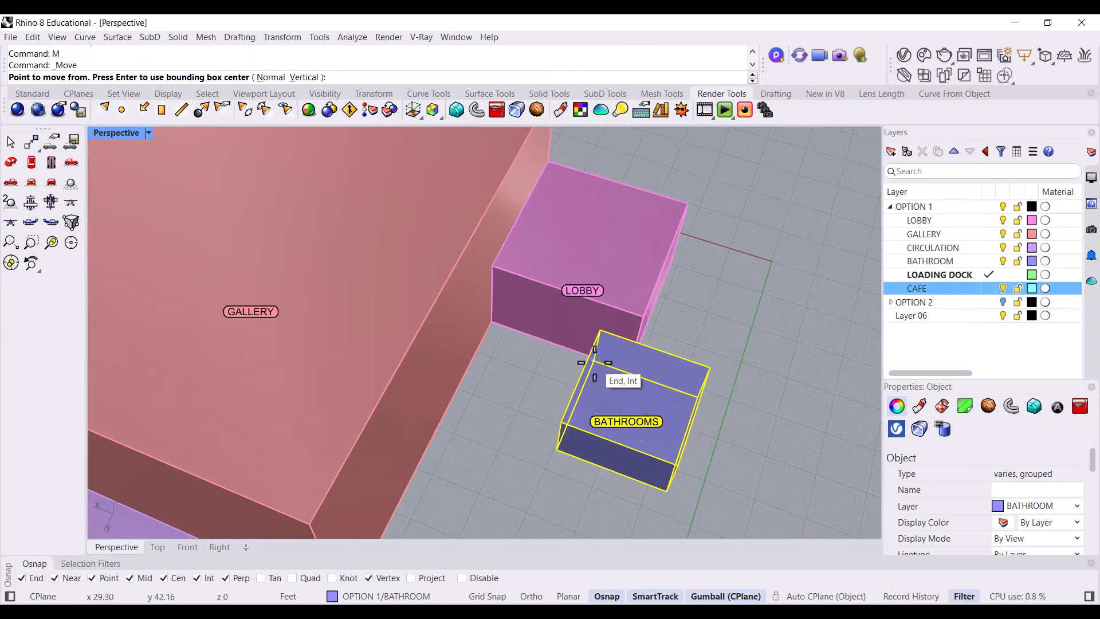
click(595, 363)
click(488, 325)
click(686, 363)
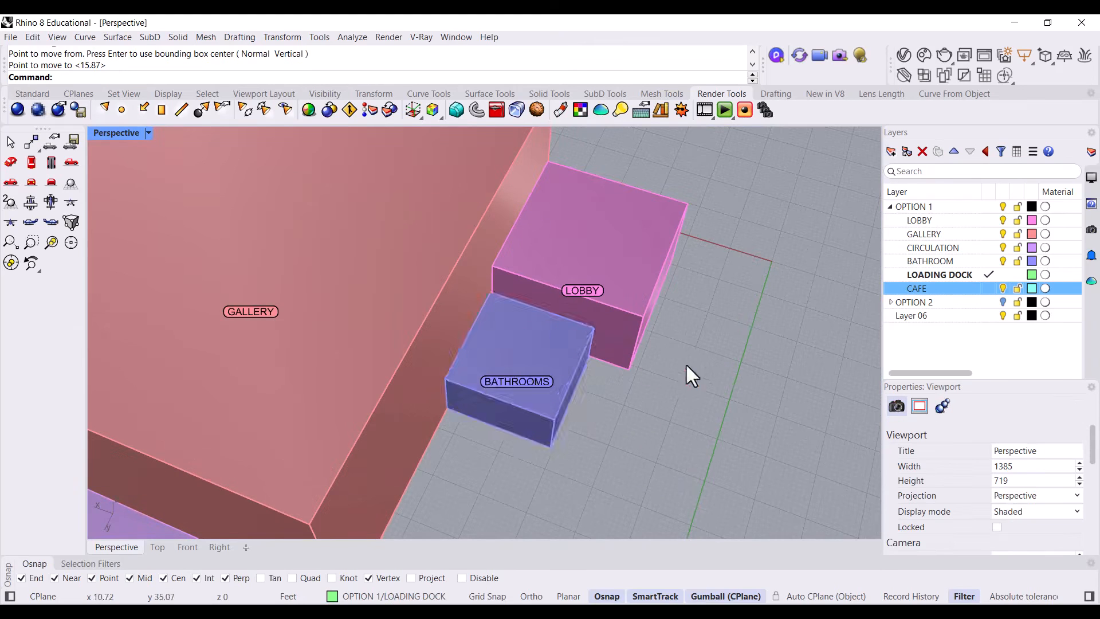
Move the LOADING DOCK group by its base corner to the front base corner of GALLERY opposite the LOBBY, and deselect it
right_drag(686, 363, 366, 409)
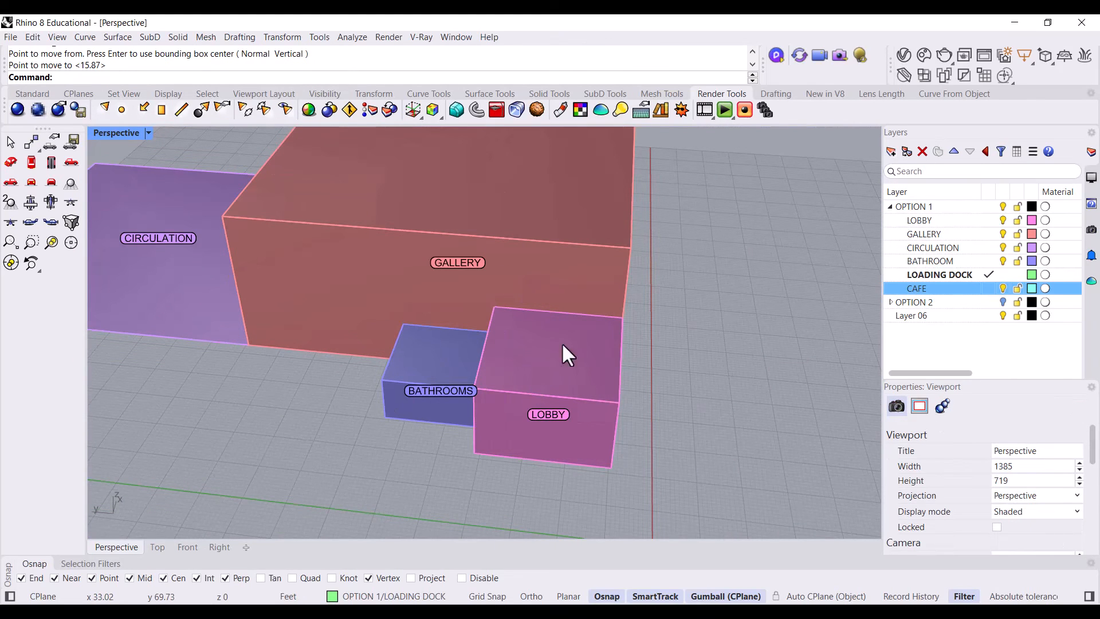
scroll(556, 341, down, 2)
right_drag(537, 336, 376, 411)
scroll(376, 410, down, 3)
scroll(651, 291, up, 2)
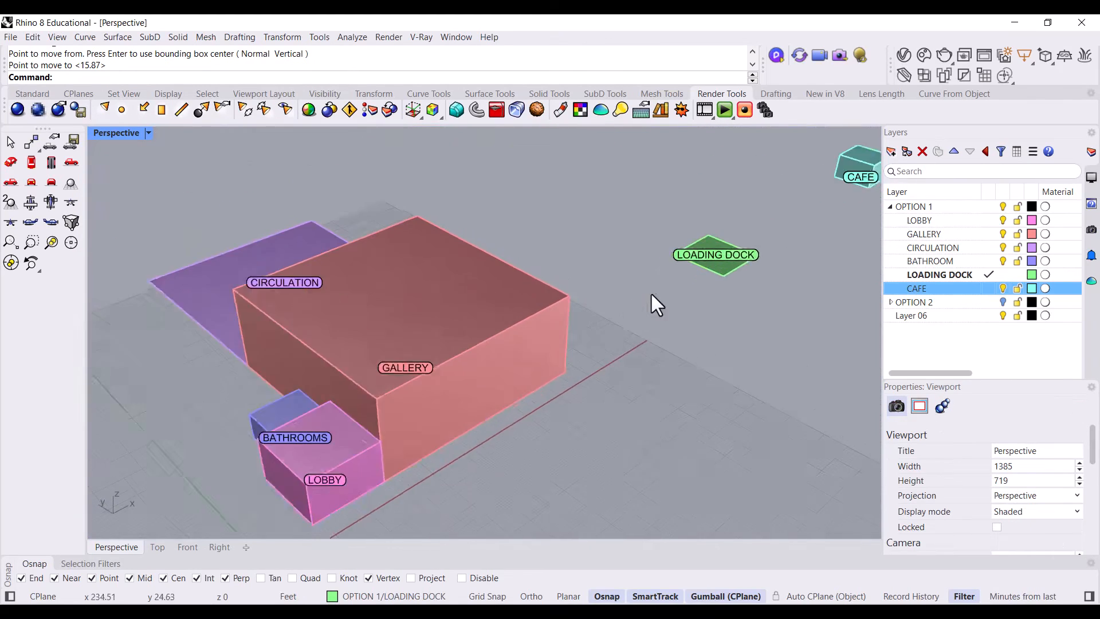
scroll(653, 291, up, 1)
click(727, 267)
text(m)
key(Return)
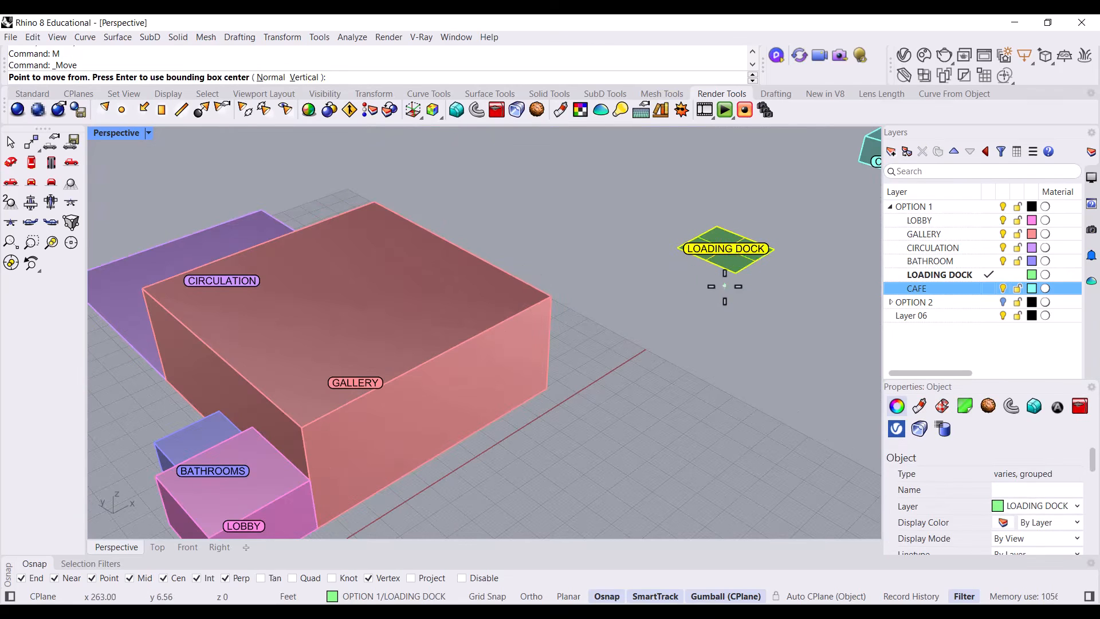
click(736, 273)
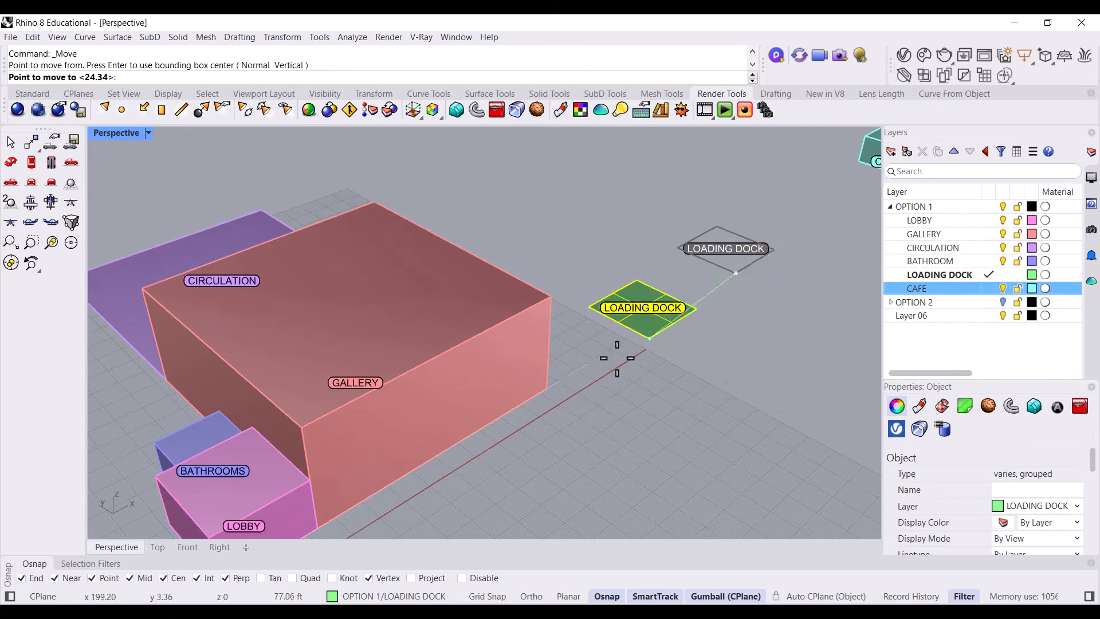
click(554, 396)
click(606, 413)
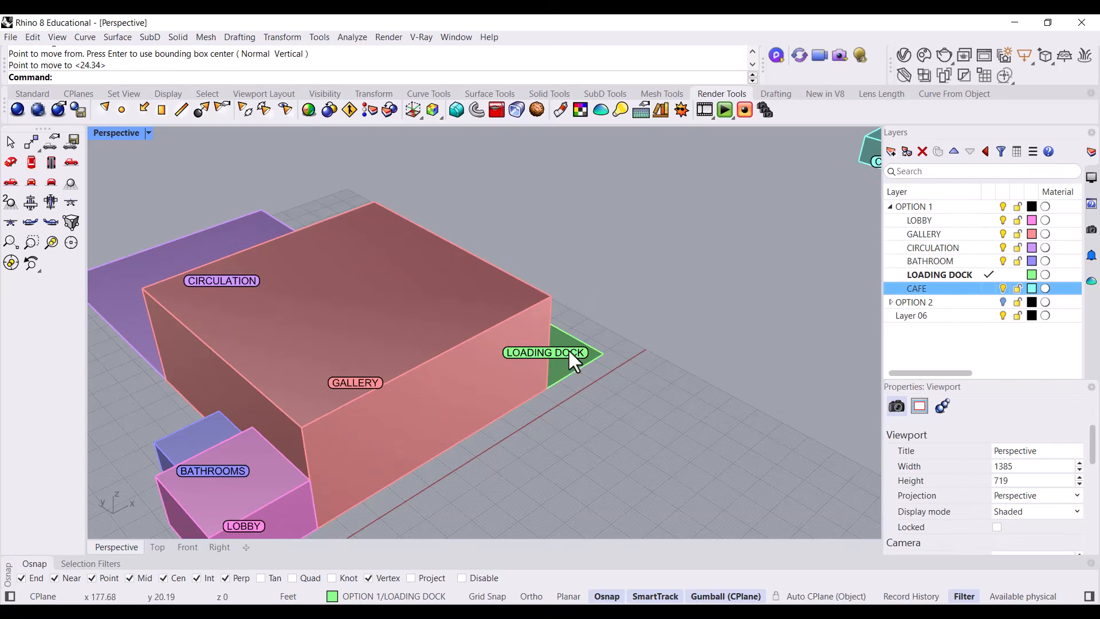
Move the CAFE group by its base corner against the GALLERY base edge on the LOADING DOCK side, and deselect it
right_drag(562, 341, 444, 401)
scroll(274, 421, down, 5)
scroll(378, 384, down, 4)
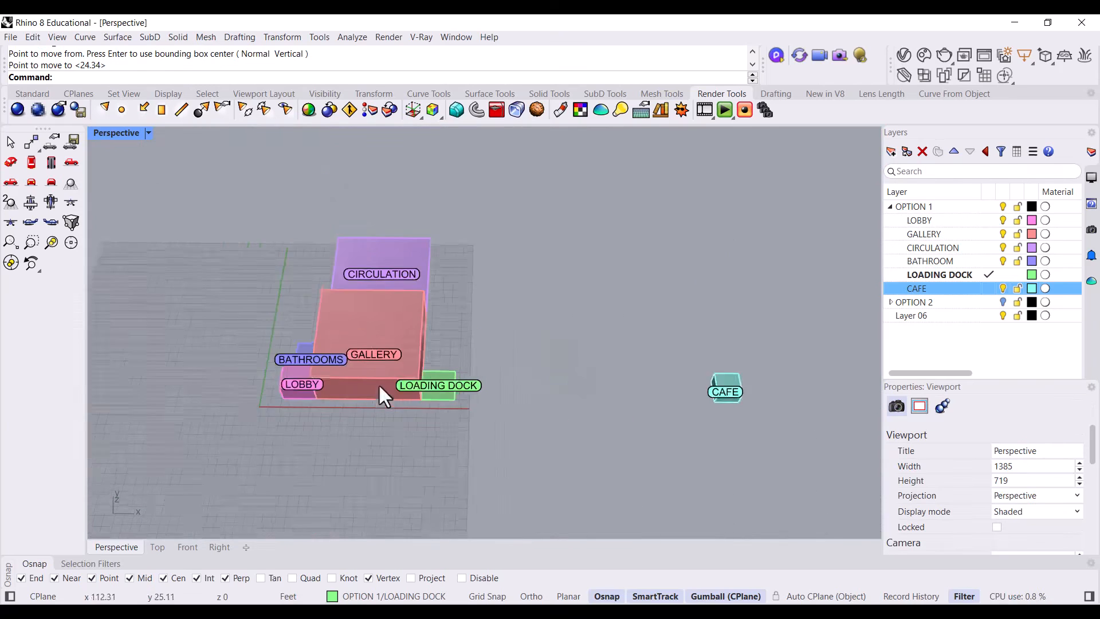
scroll(627, 367, up, 3)
click(627, 363)
text(M)
key(Return)
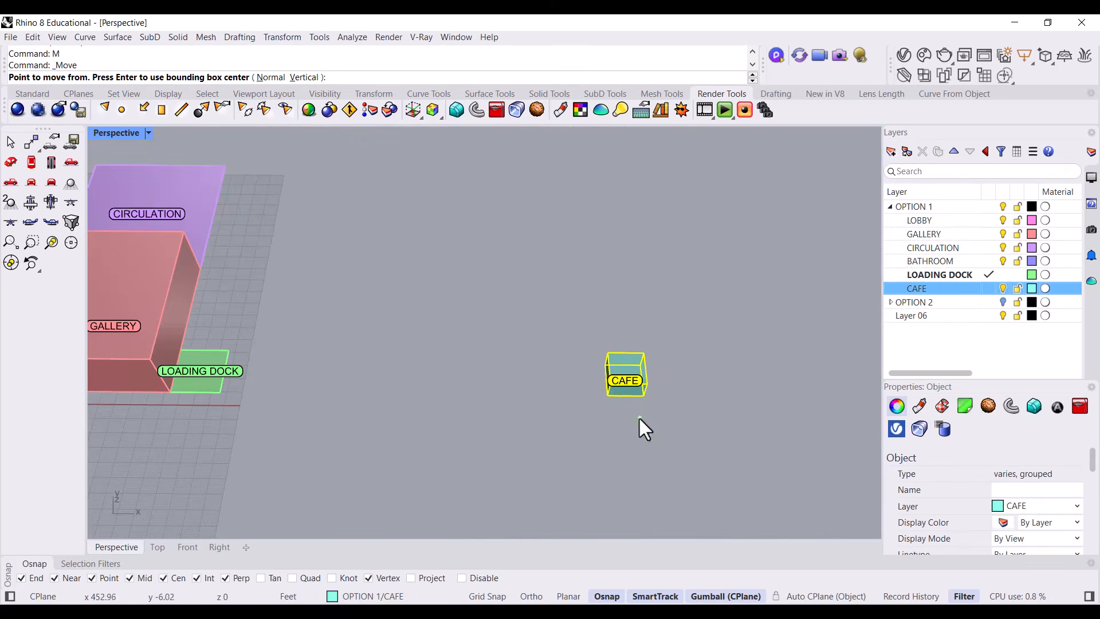
click(608, 411)
scroll(450, 381, down, 3)
scroll(364, 361, up, 5)
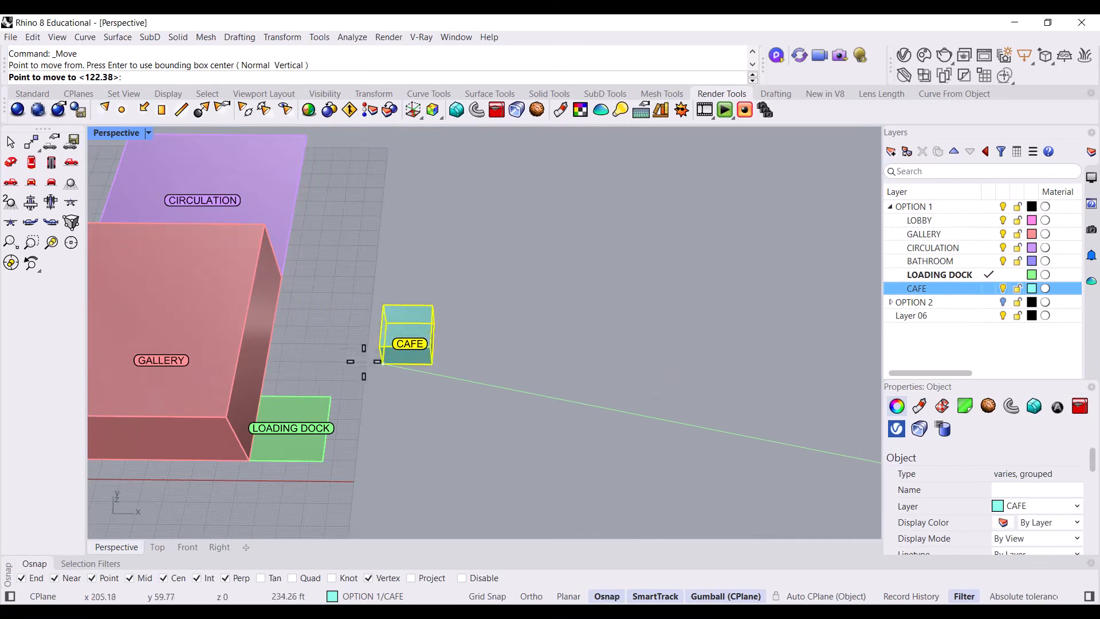
click(270, 345)
key(Escape)
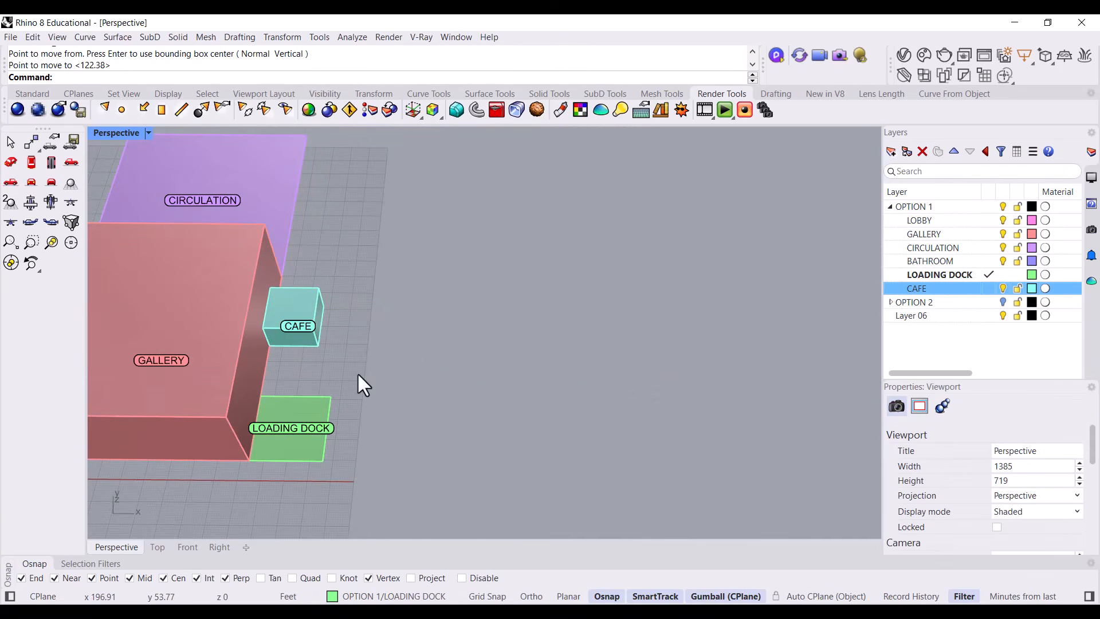
Move the CAFE group by its edge midpoint to the middle of GALLERY's rear base edge, over the CIRCULATION area, and deselect it
scroll(583, 385, down, 3)
scroll(339, 361, up, 4)
right_drag(339, 361, 561, 377)
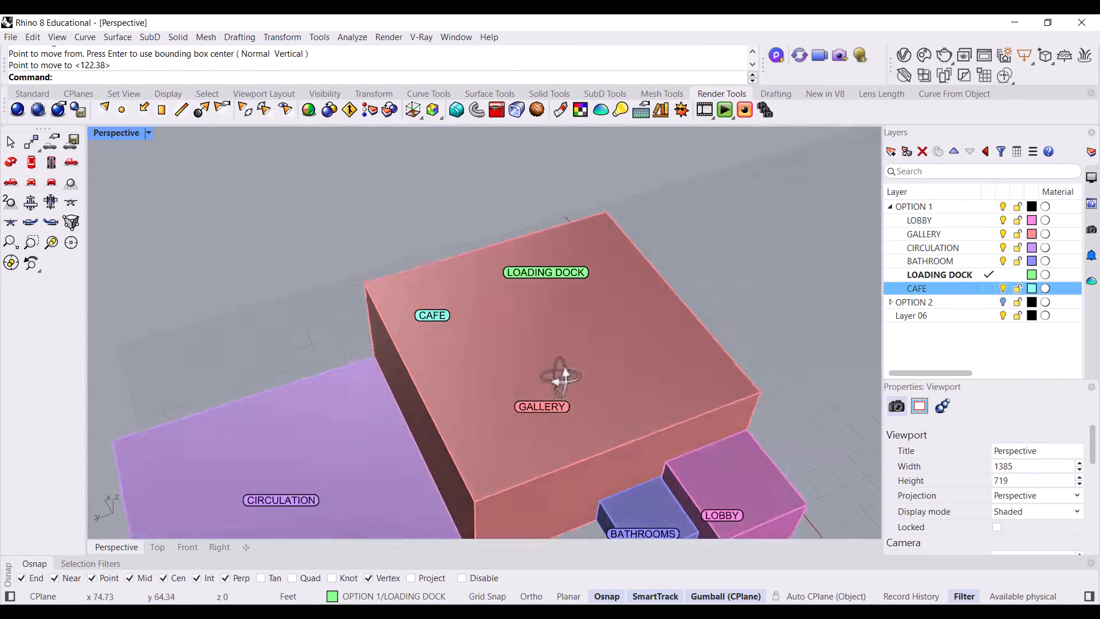
scroll(621, 283, down, 5)
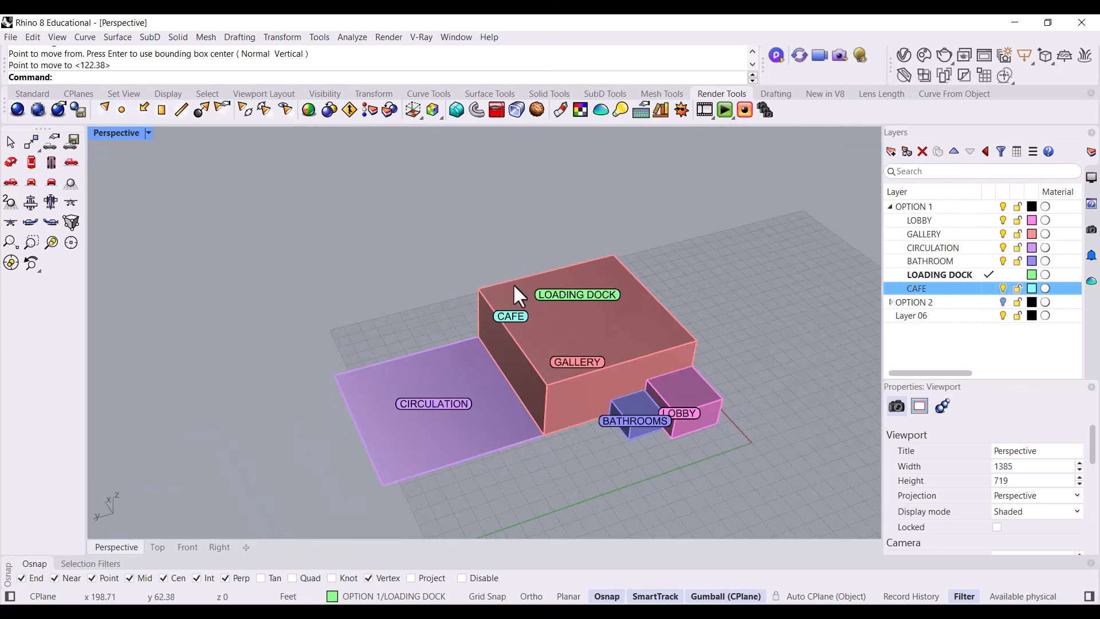
right_drag(514, 283, 442, 201)
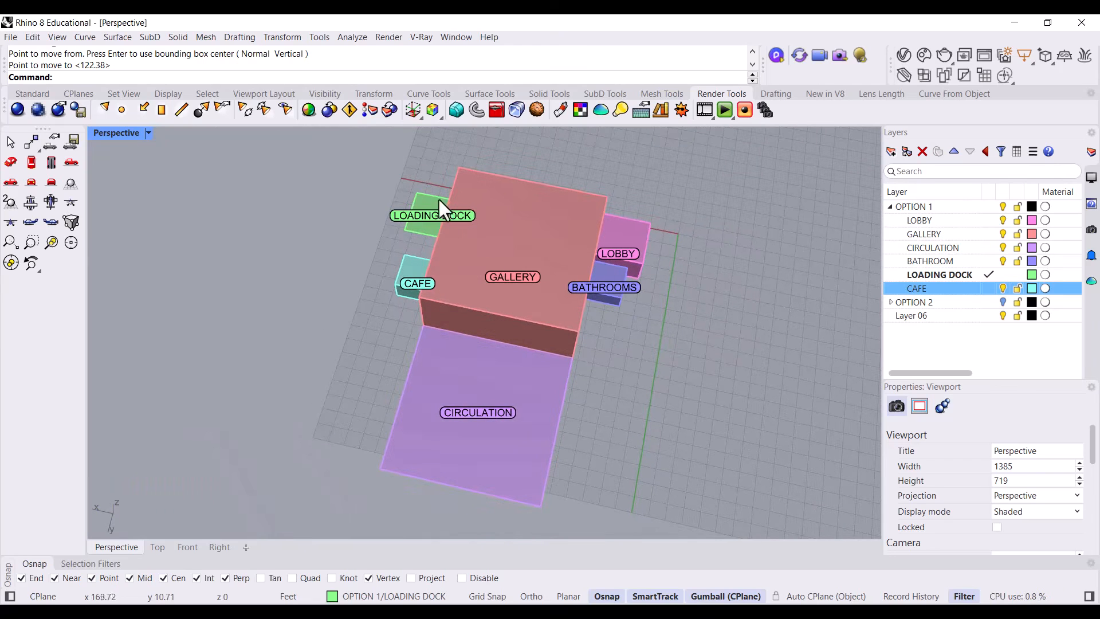
scroll(439, 199, up, 3)
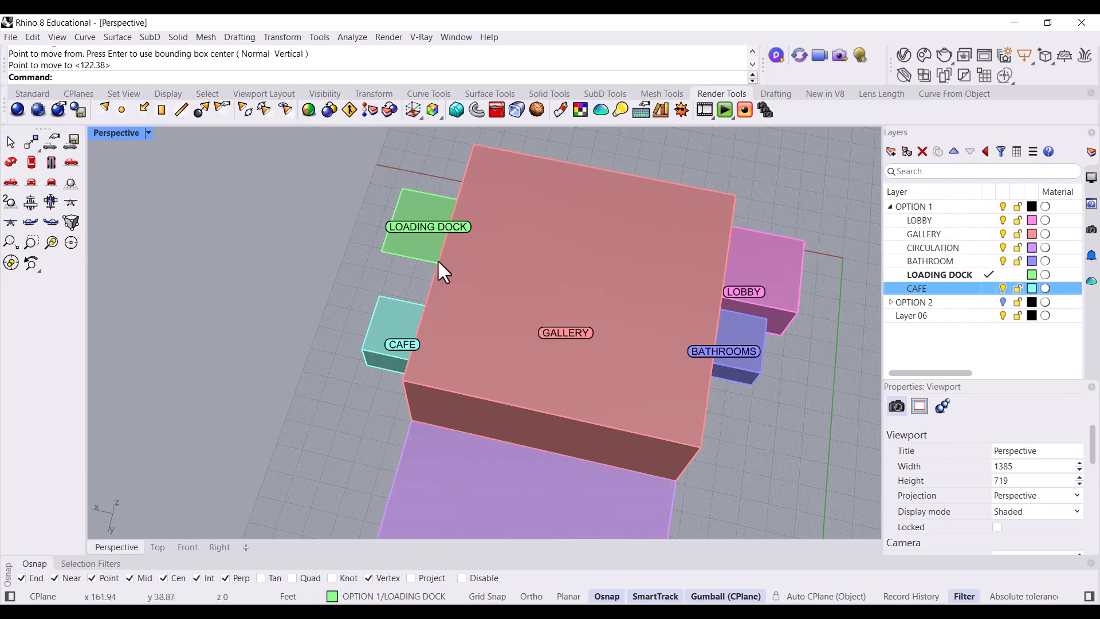
right_drag(467, 381, 455, 421)
click(394, 338)
key(Return)
click(411, 291)
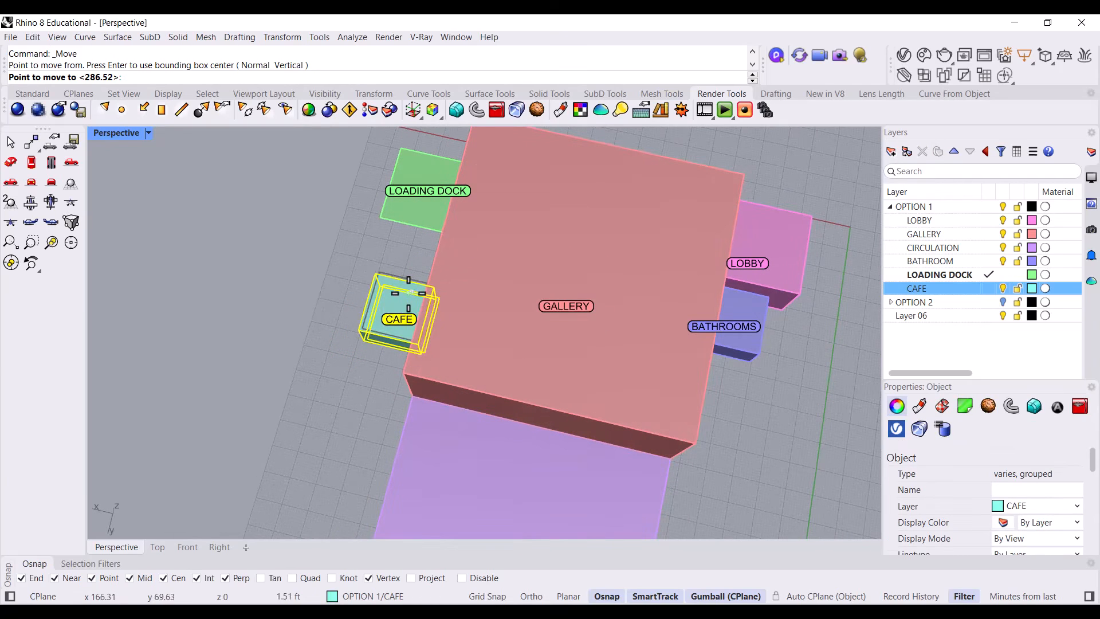
click(542, 430)
right_drag(542, 428, 338, 320)
click(339, 319)
Examine how CIRCULATION and CAFE sit against GALLERY, BATHROOMS and LOBBY from several angles
scroll(459, 228, down, 5)
scroll(584, 429, up, 5)
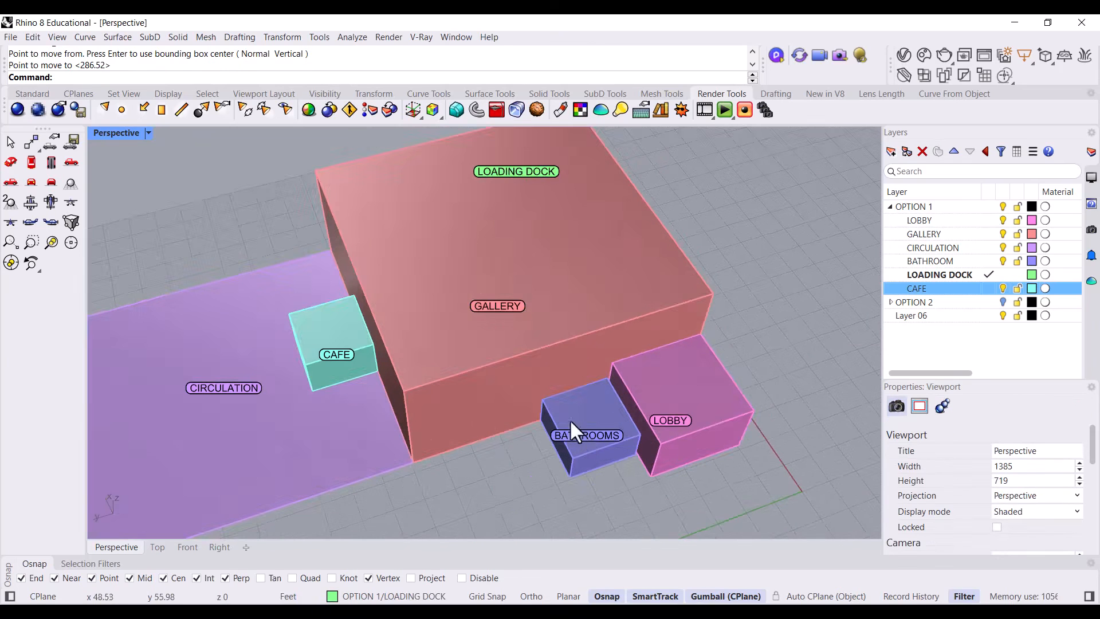
right_drag(569, 418, 528, 340)
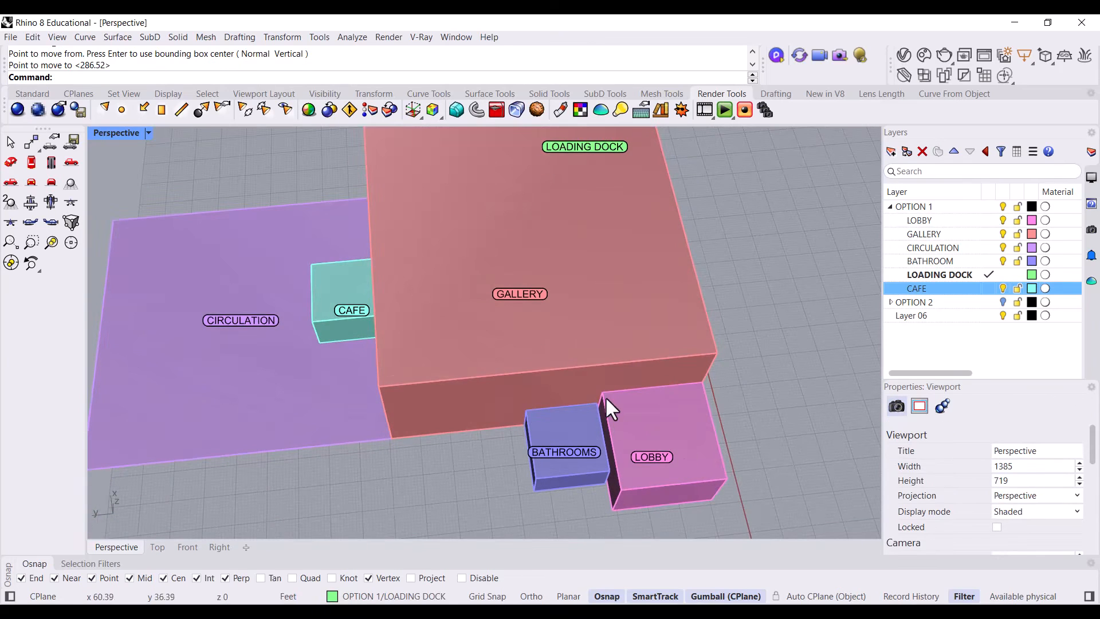
right_drag(609, 398, 565, 342)
right_drag(572, 275, 521, 334)
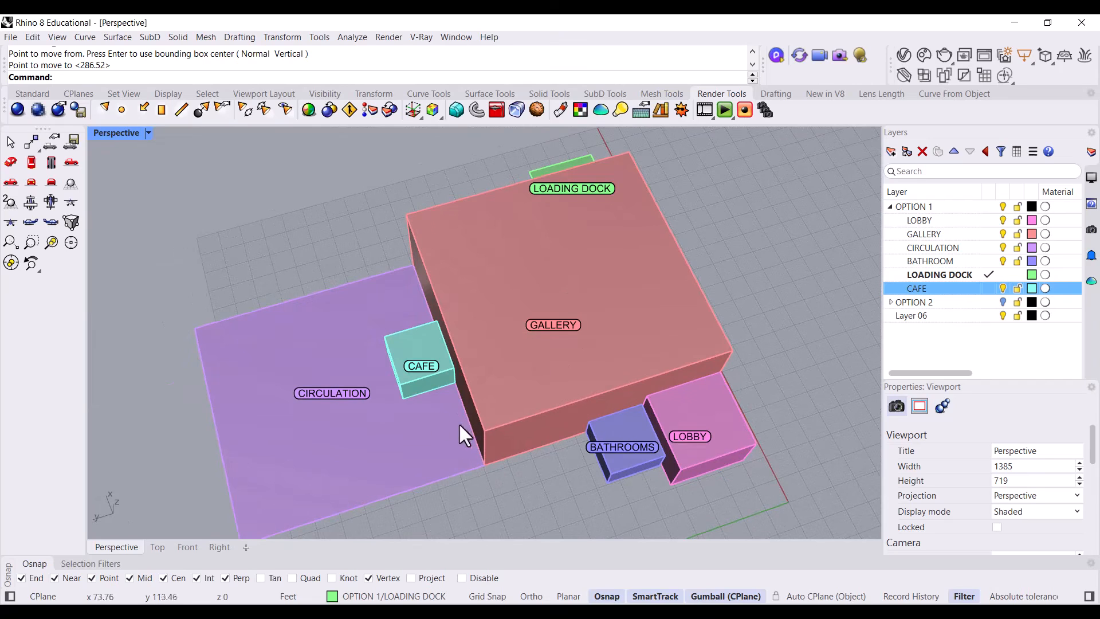
click(332, 405)
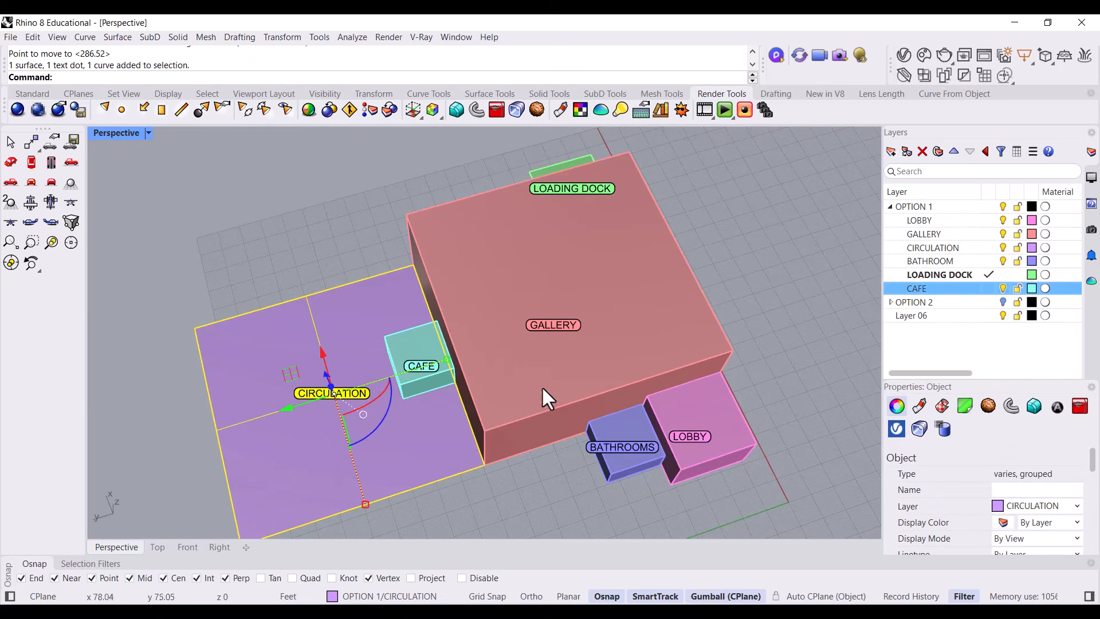
click(359, 253)
click(353, 304)
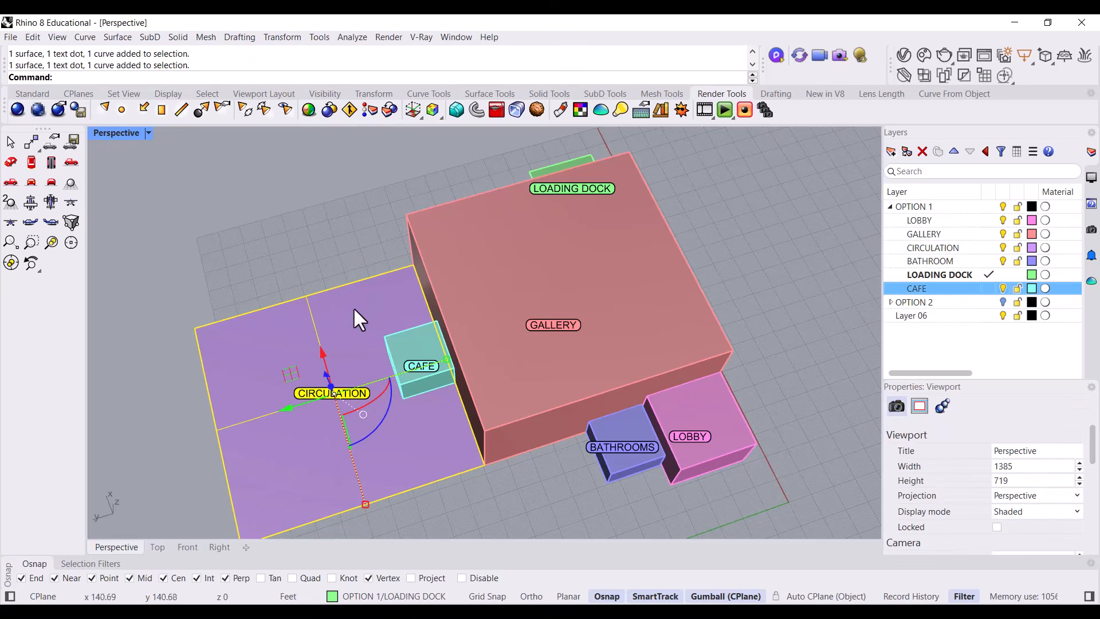
click(353, 261)
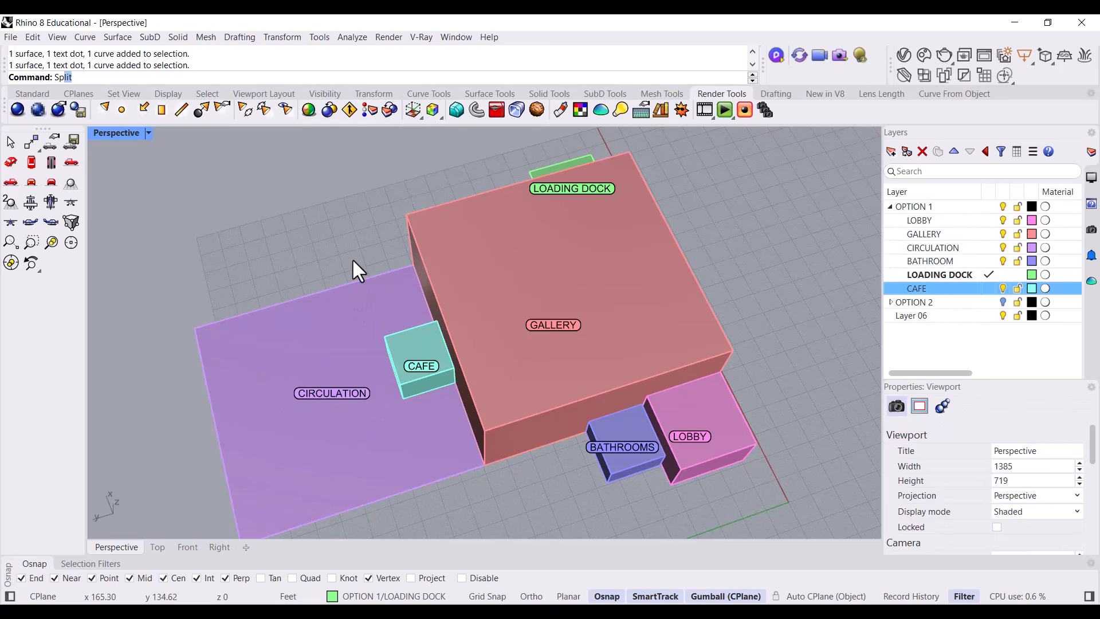
Split the CIRCULATION surface in half with the Isocurve option at the midpoint of its side edge, running parallel to GALLERY
key(Return)
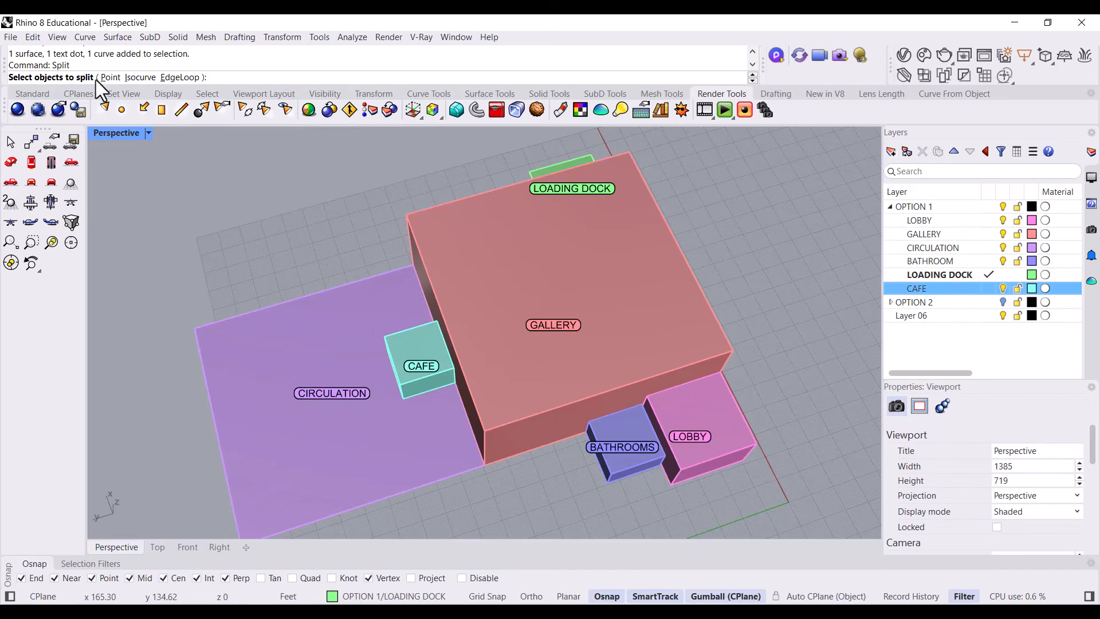
click(139, 77)
click(304, 332)
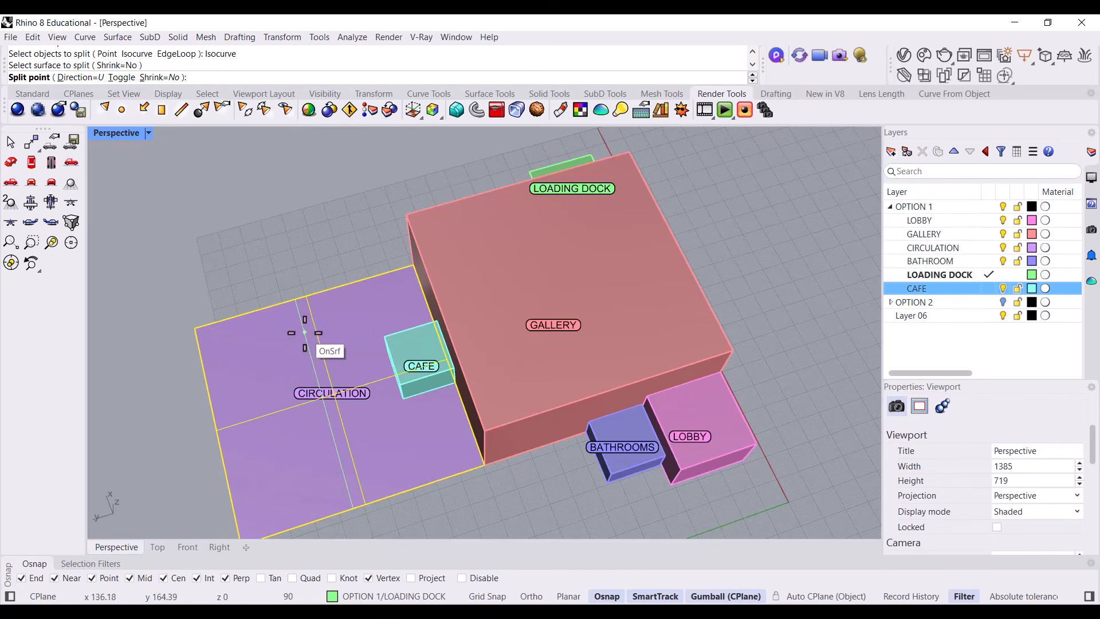
click(306, 294)
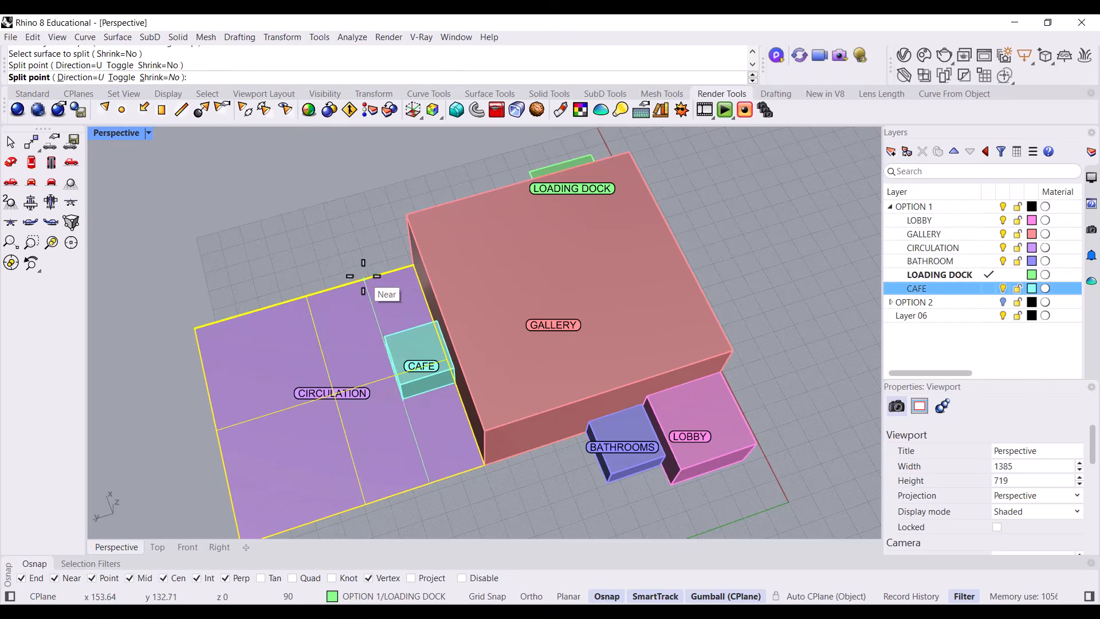
key(Return)
click(347, 323)
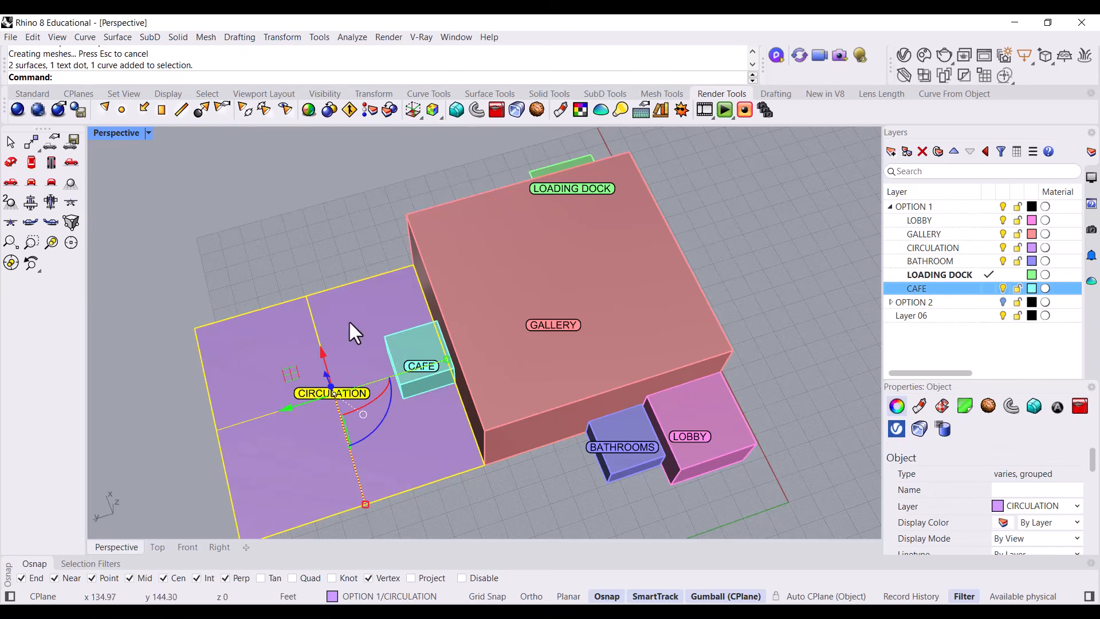
scroll(352, 285, down, 4)
scroll(368, 398, up, 6)
key(Escape)
Ungroup the CIRCULATION surfaces, outline and text dot, and clear the selection
right_drag(424, 429, 372, 384)
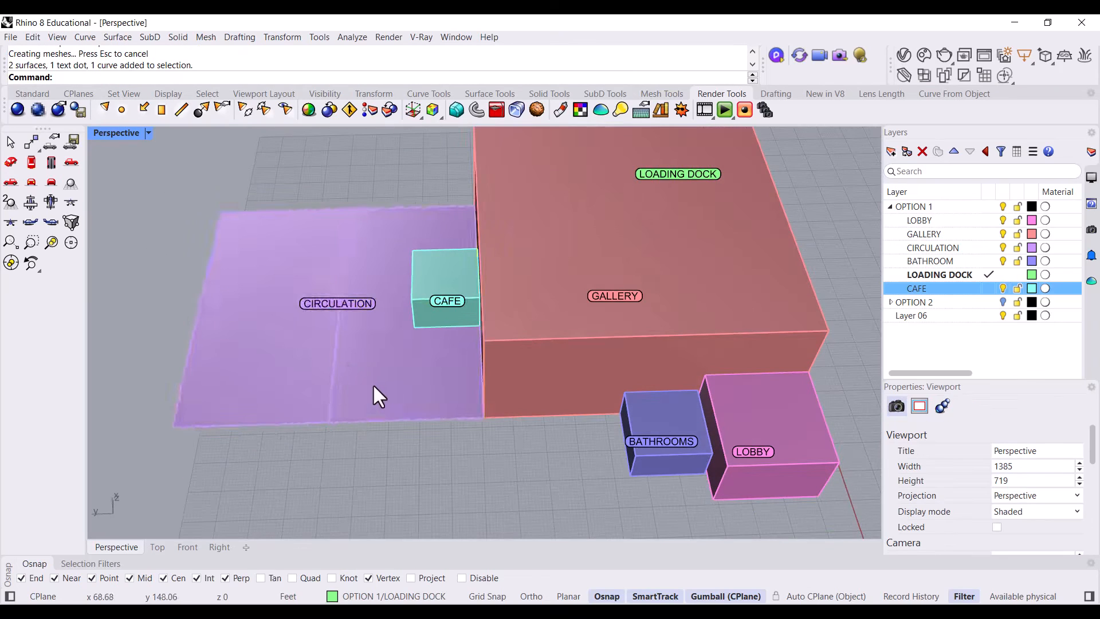
click(372, 384)
key(Escape)
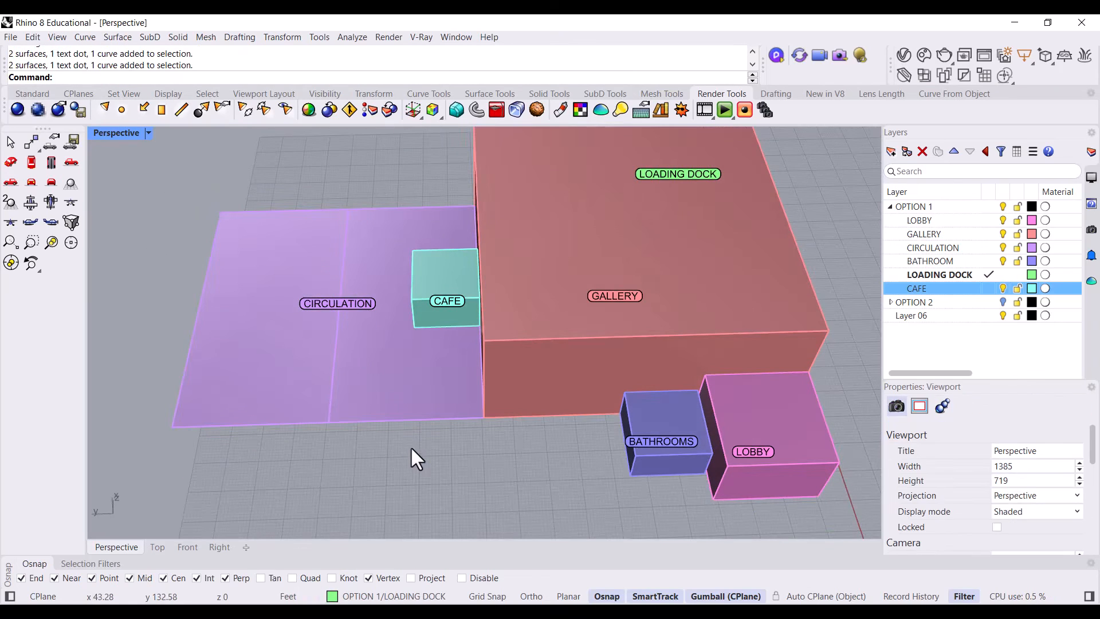
click(389, 409)
text(U)
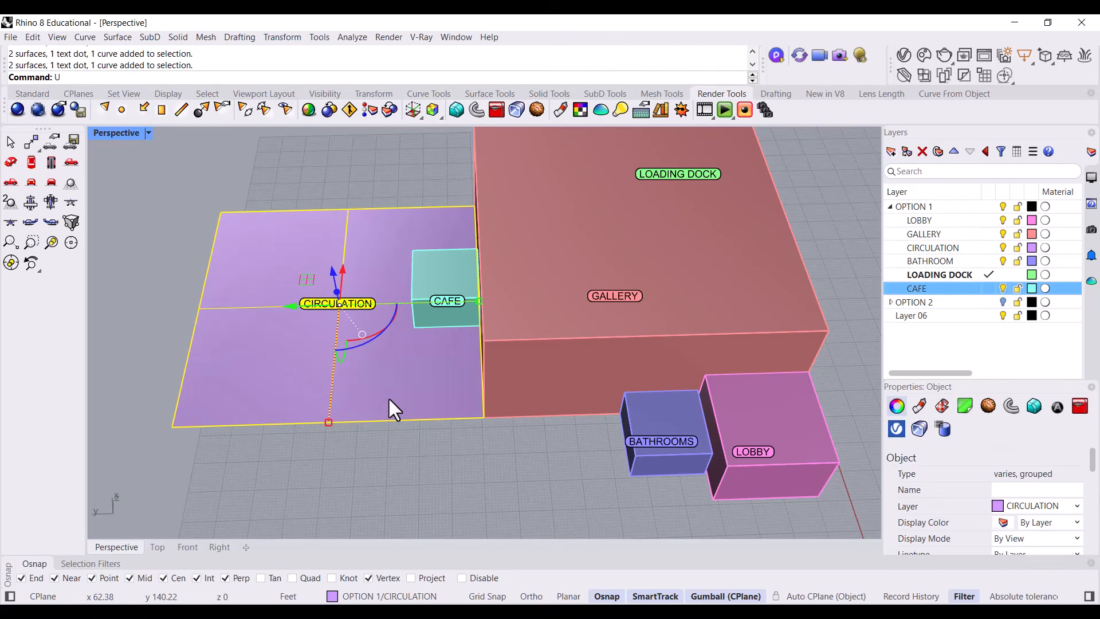
text(ngroup)
key(Return)
click(397, 444)
Move the CIRCULATION half under the CAFE by its outer corner to GALLERY's rear base corner on the BATHROOMS side, and deselect it
click(388, 377)
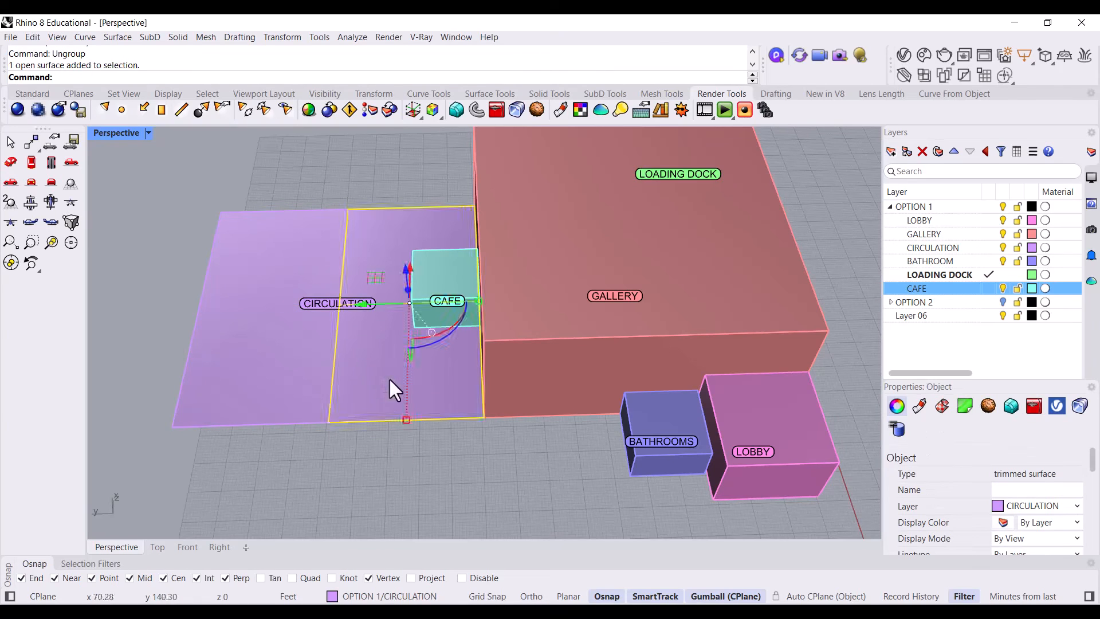
right_drag(388, 378, 474, 393)
text(M)
key(Return)
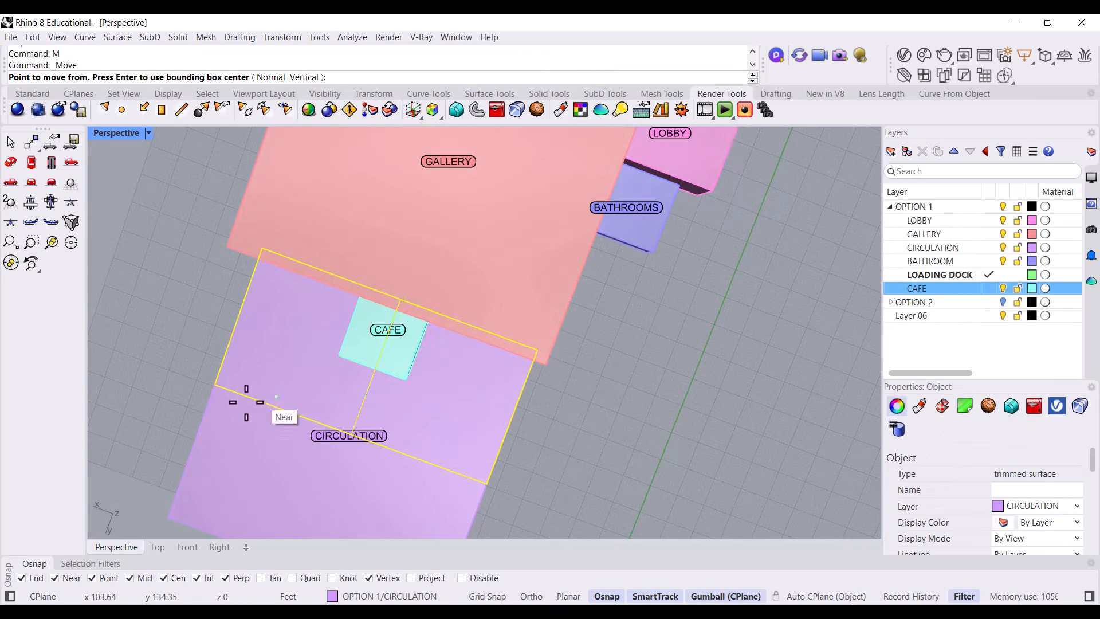
click(216, 384)
right_drag(381, 324, 504, 395)
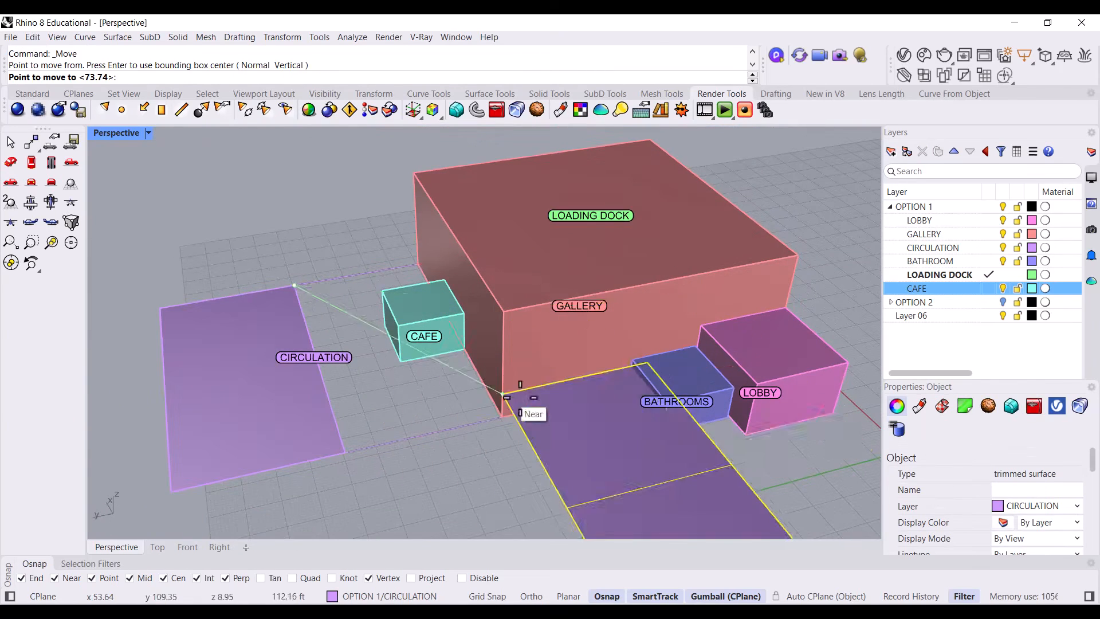
click(494, 413)
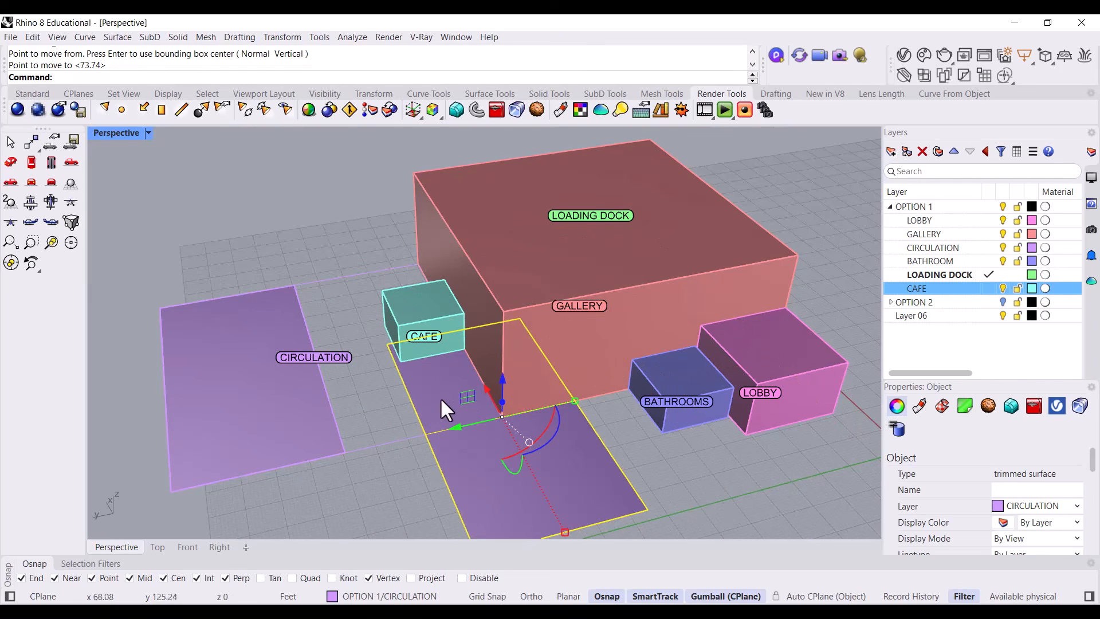
key(Return)
click(387, 345)
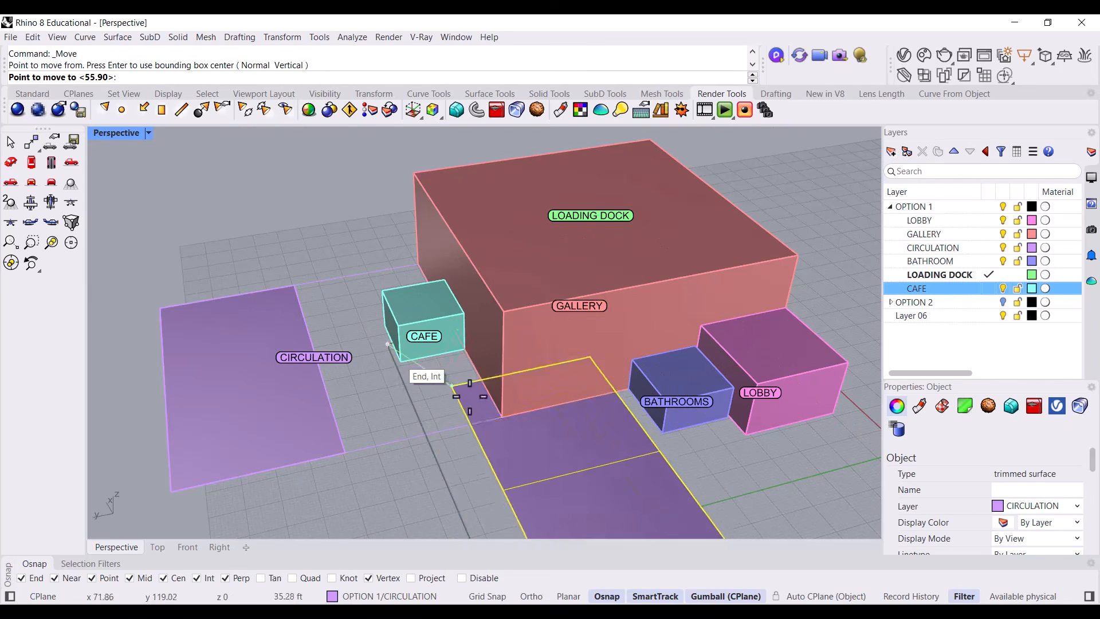
click(504, 417)
click(400, 431)
Move the remaining CIRCULATION half by its inner corner to the same rear base corner of GALLERY, and deselect it
key(Return)
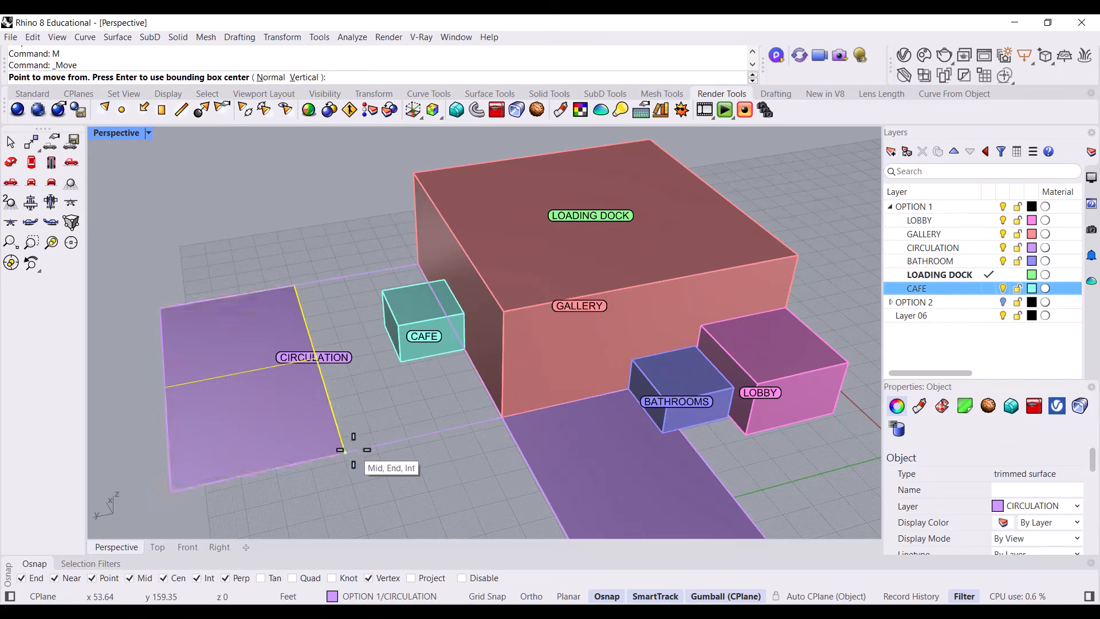
click(345, 452)
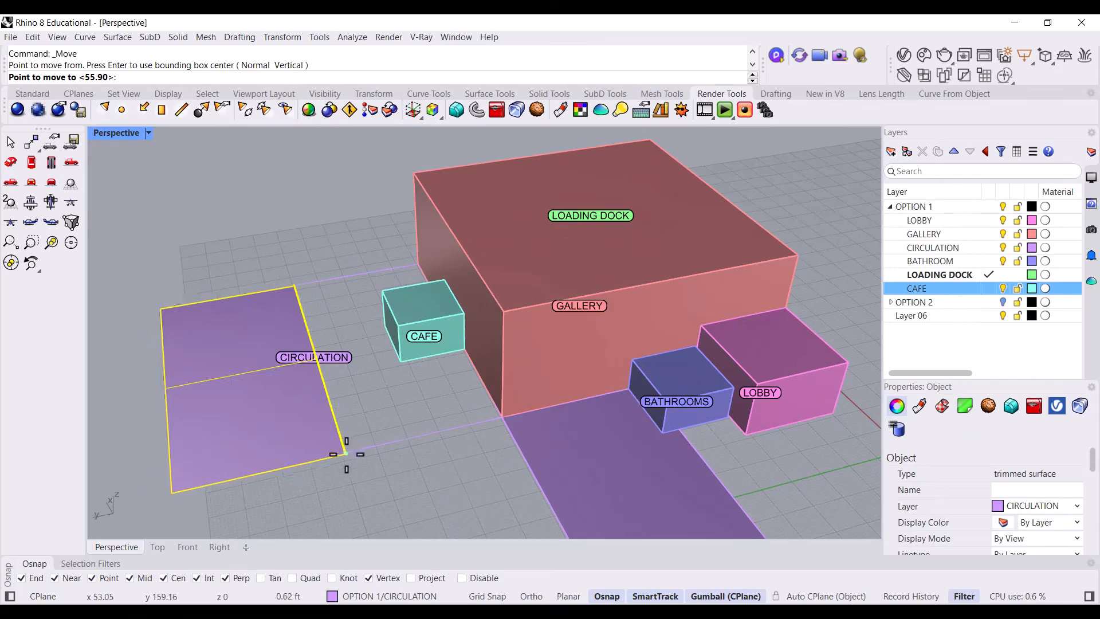
click(503, 417)
click(473, 443)
scroll(351, 306, down, 4)
right_drag(470, 330, 535, 430)
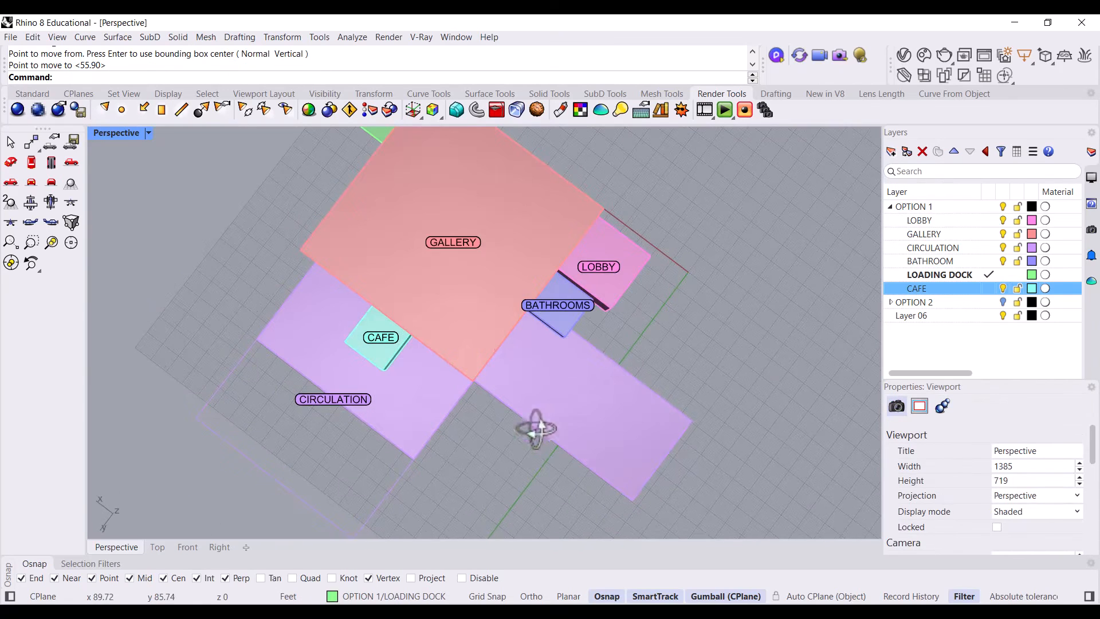
Draw a vertical plane about 165 ft long and 64 ft high through GALLERY, from the midpoint of its LOADING DOCK base edge past BATHROOMS
right_drag(535, 373, 418, 197)
scroll(425, 205, up, 3)
scroll(424, 205, down, 1)
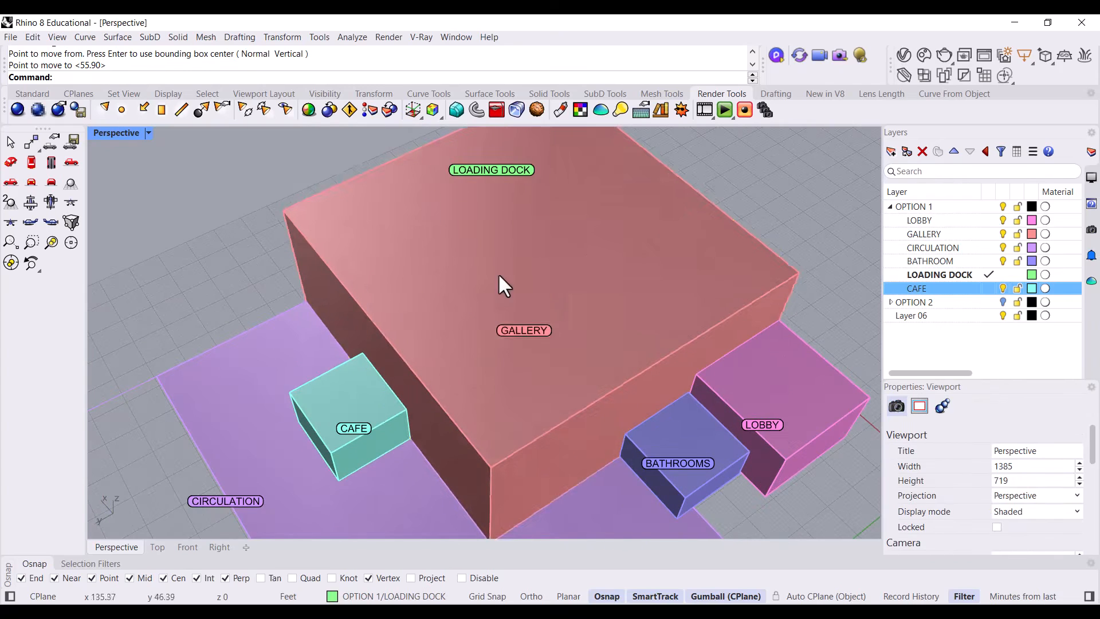
click(582, 321)
right_drag(583, 321, 545, 280)
click(668, 245)
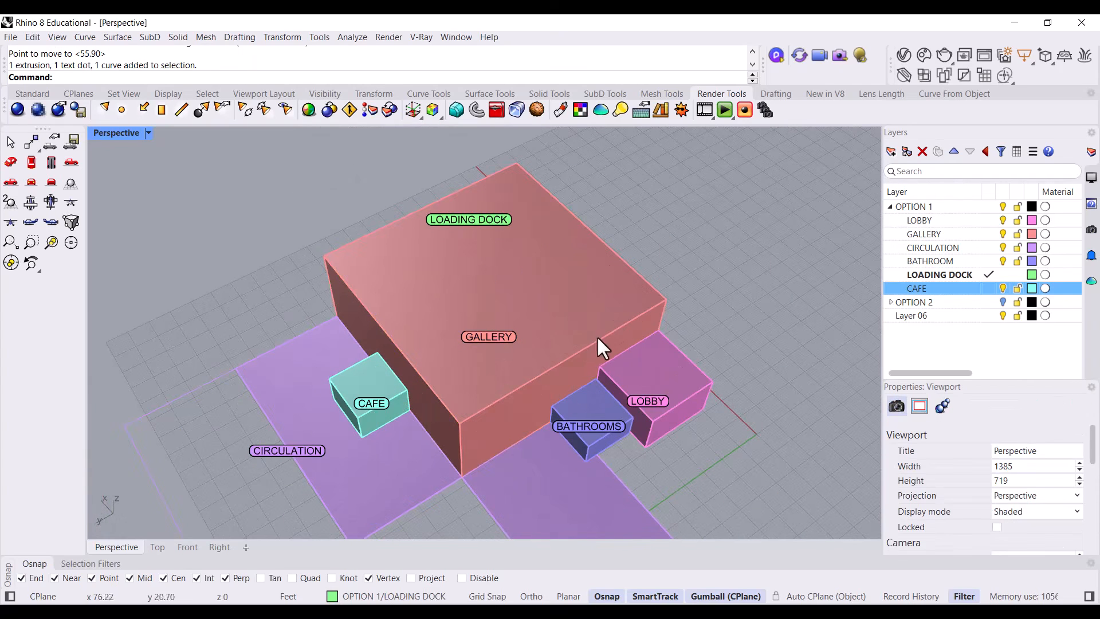
right_drag(507, 351, 510, 396)
text(Plane)
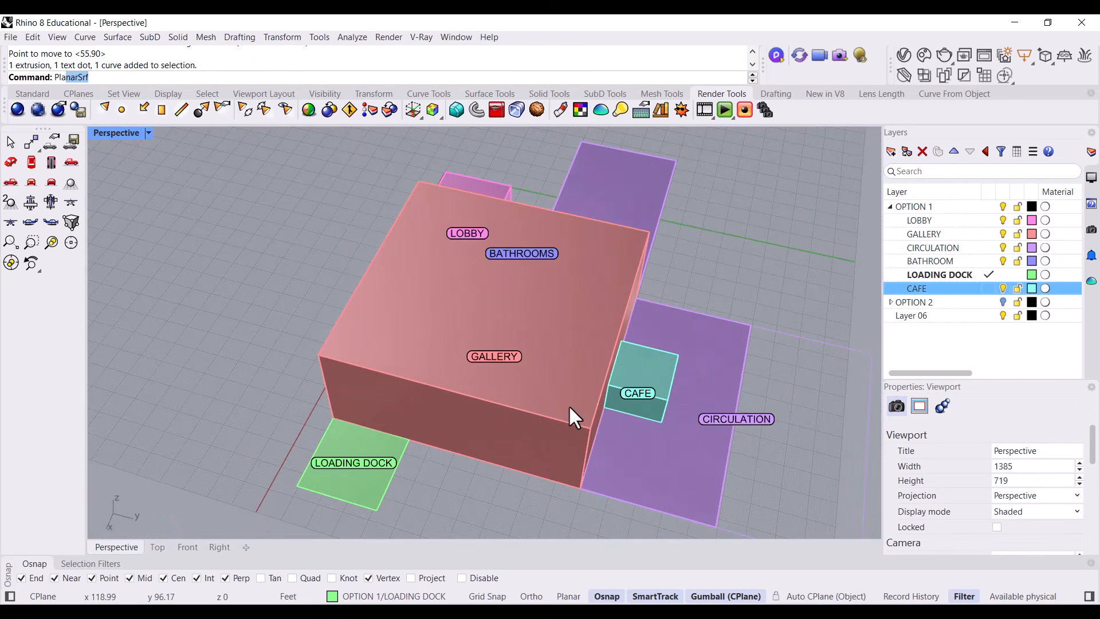
key(Return)
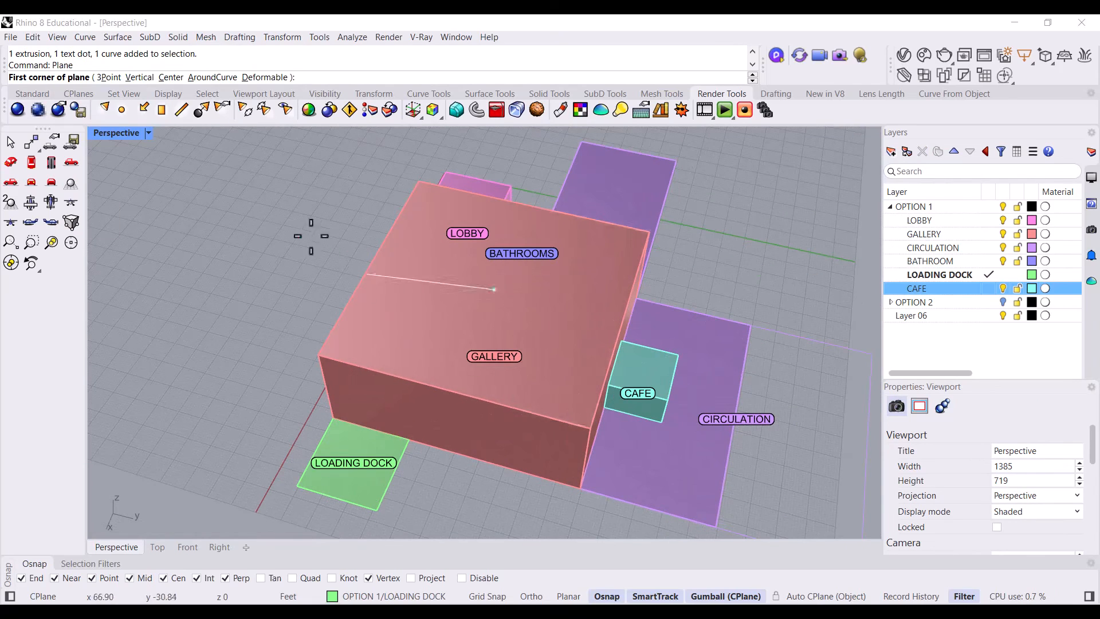
click(134, 77)
click(455, 452)
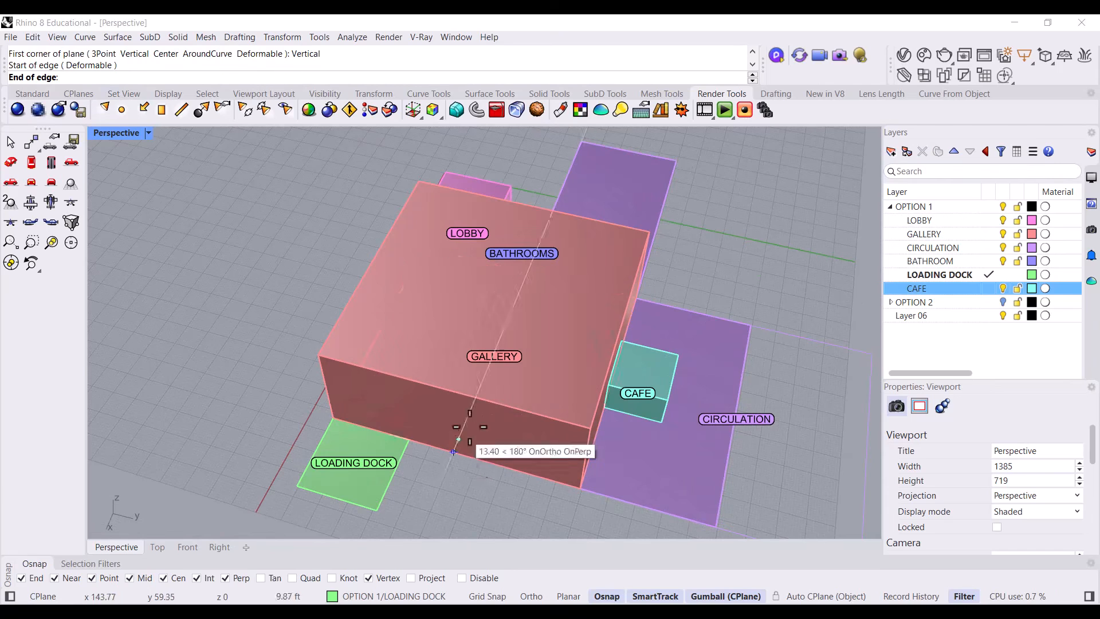
right_drag(597, 250, 450, 271)
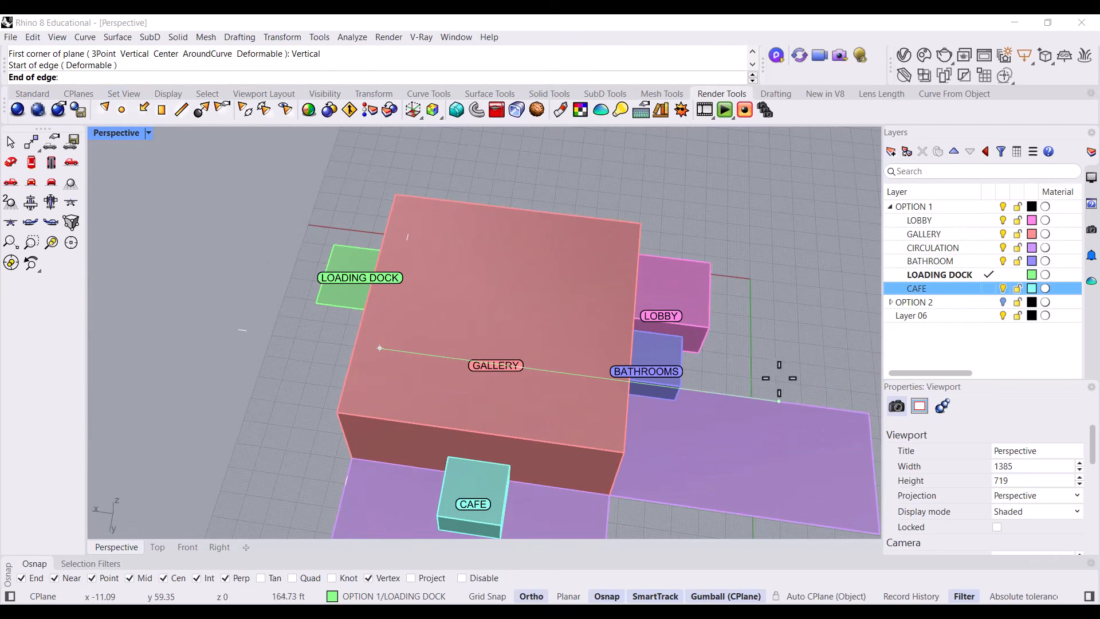
click(780, 401)
click(744, 280)
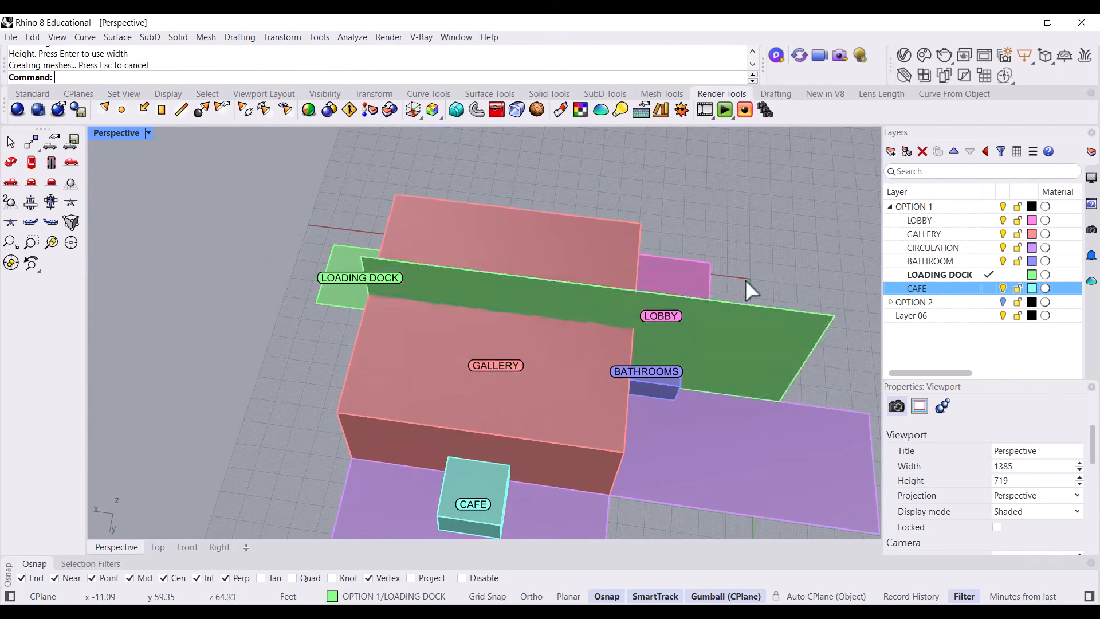
Split the GALLERY volume with the vertical plane as the cutting object, and clear the selection
right_drag(745, 287, 607, 272)
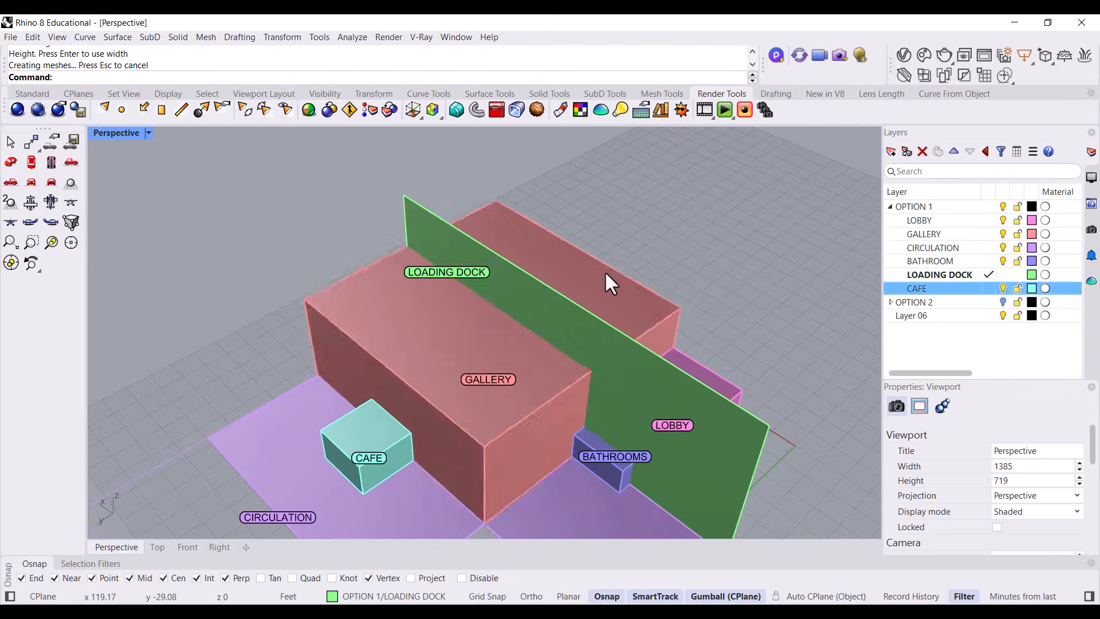
click(607, 274)
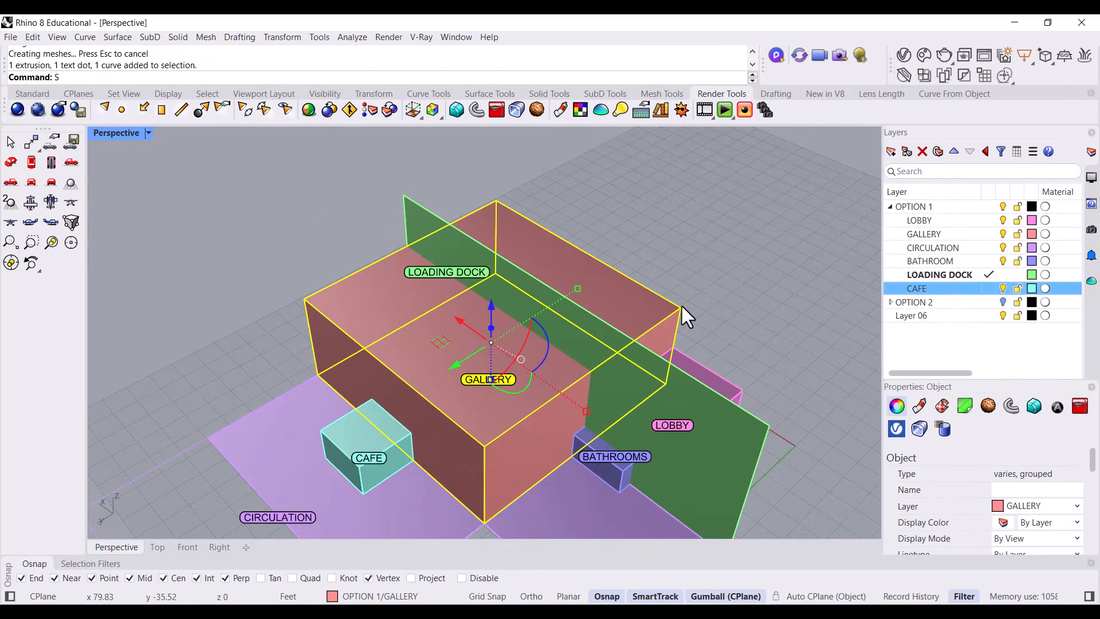
text(plit)
key(Return)
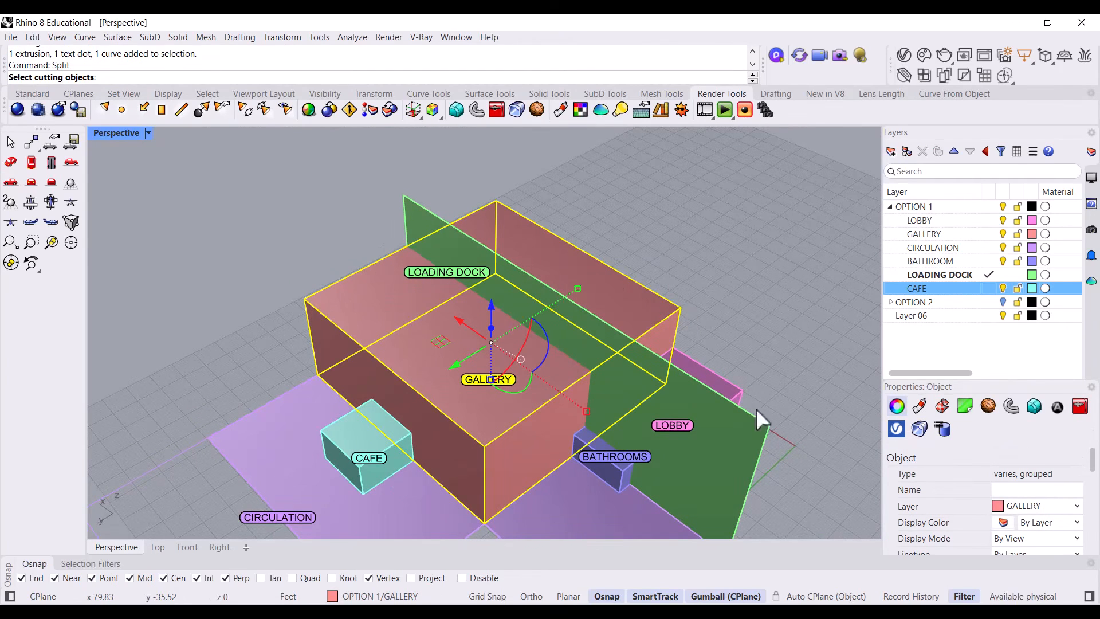
click(755, 438)
key(Return)
click(631, 304)
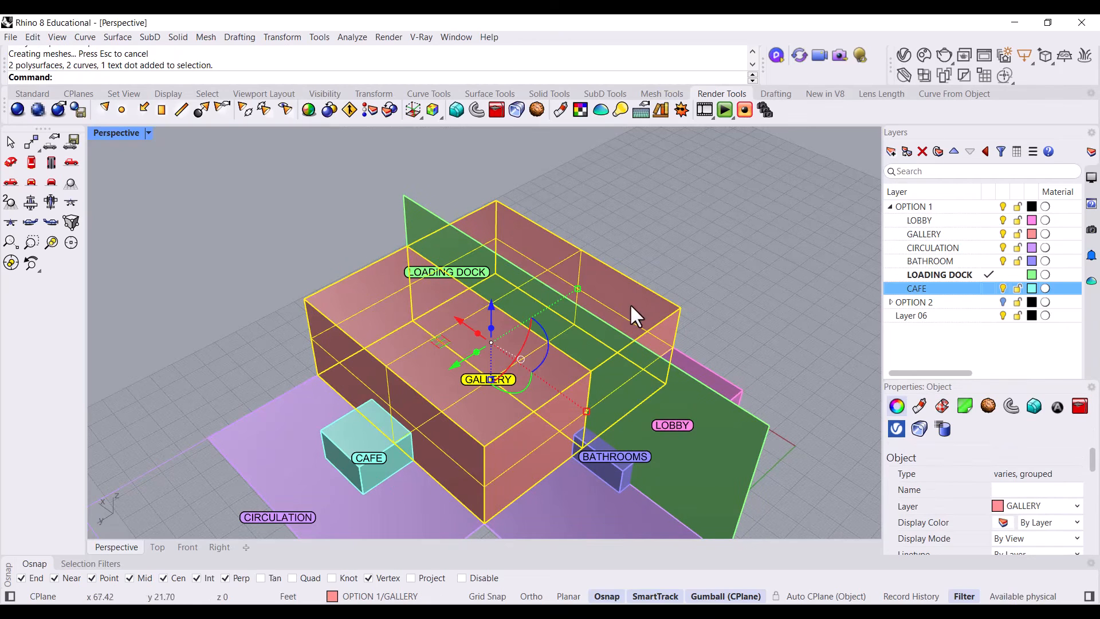
key(Escape)
Ungroup the split GALLERY pieces and shift the half on the LOBBY side outward, away from the cutting plane
right_drag(673, 317, 623, 334)
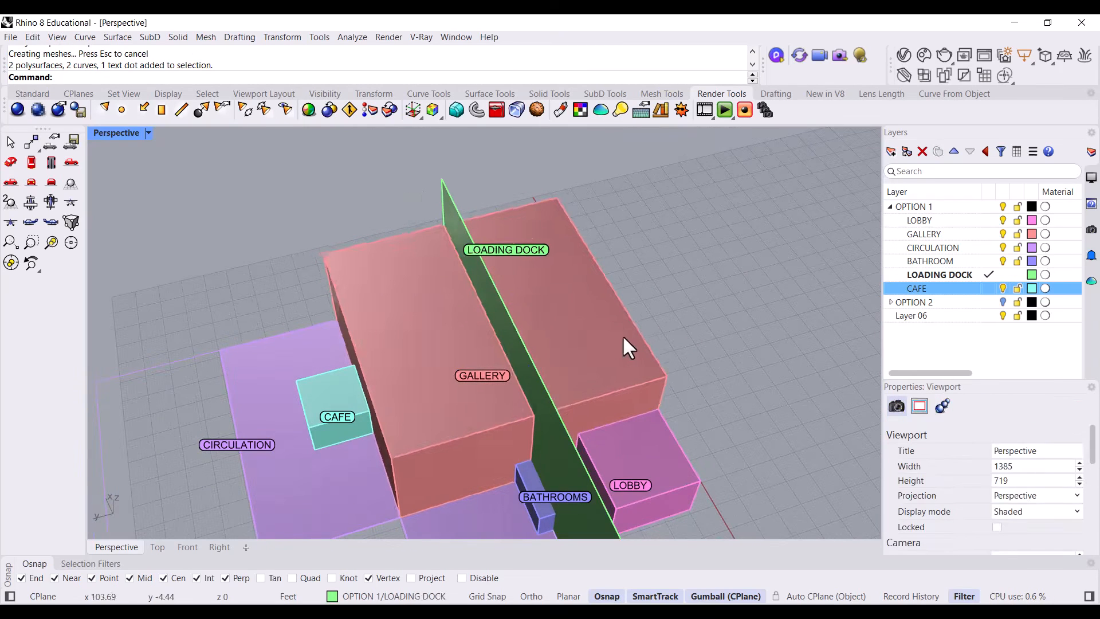
click(605, 338)
text(Ungr)
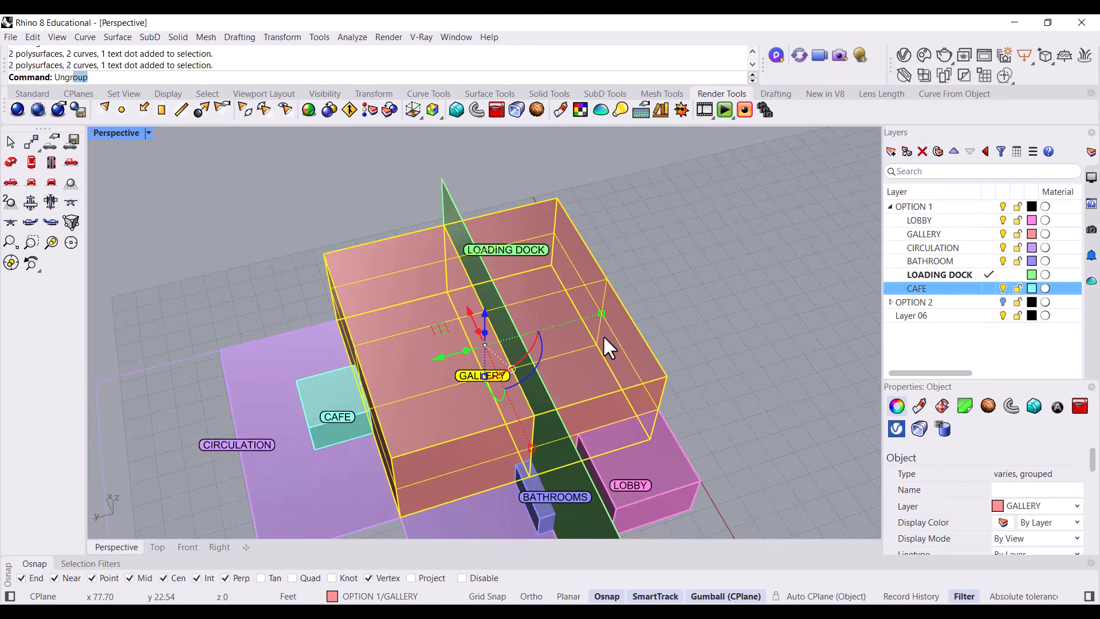
key(Return)
click(617, 341)
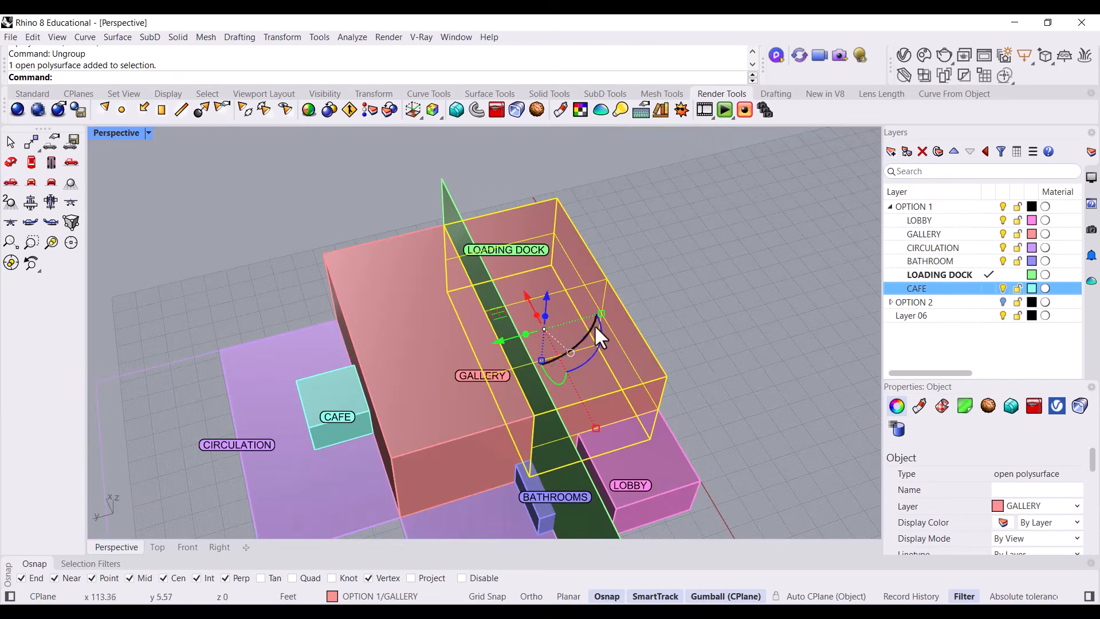
drag(503, 344, 630, 341)
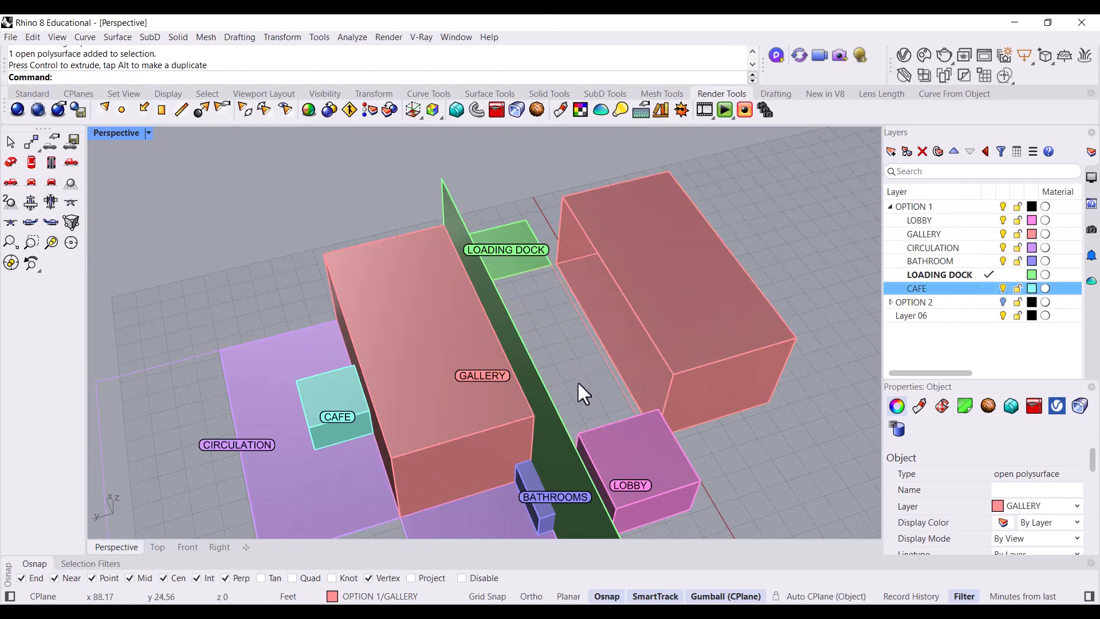
Delete the vertical cutting plane between the two GALLERY halves
click(537, 391)
key(Home)
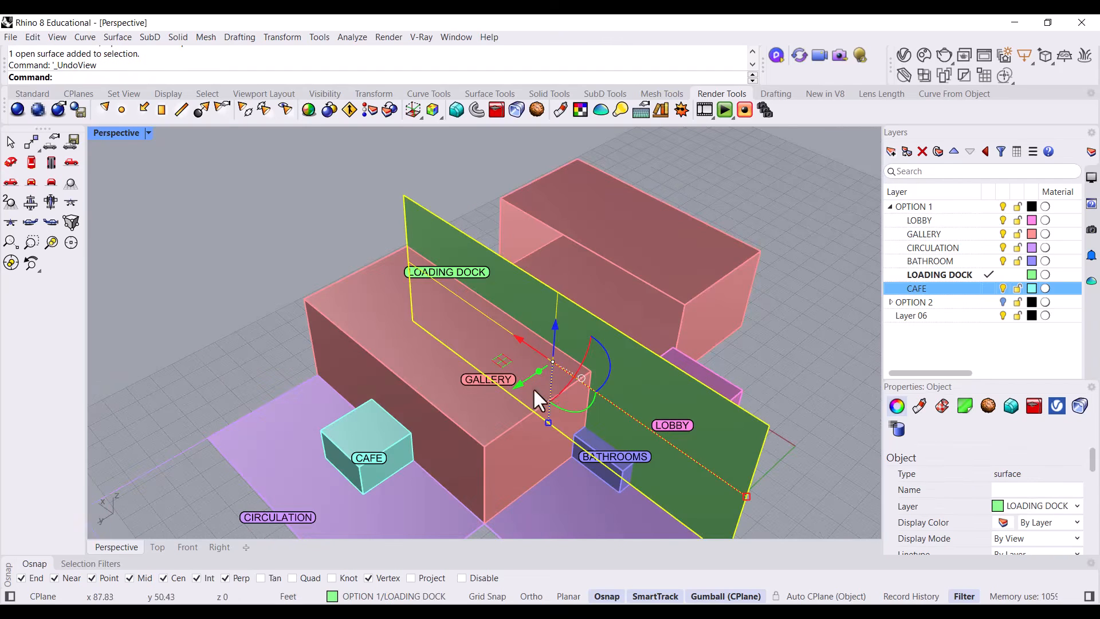
click(791, 409)
click(731, 448)
key(Delete)
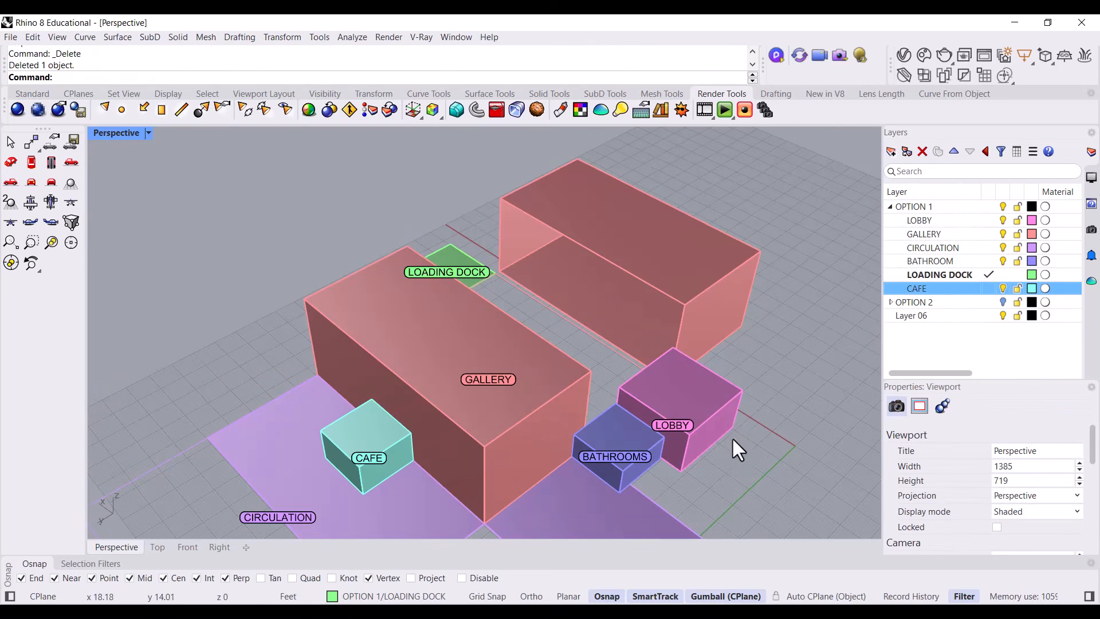
Move the CIRCULATION half outside BATHROOMS by its outer corner to the cut base corner of the CAFE-side GALLERY half, and deselect it
right_drag(565, 310, 532, 357)
scroll(532, 356, down, 4)
click(596, 451)
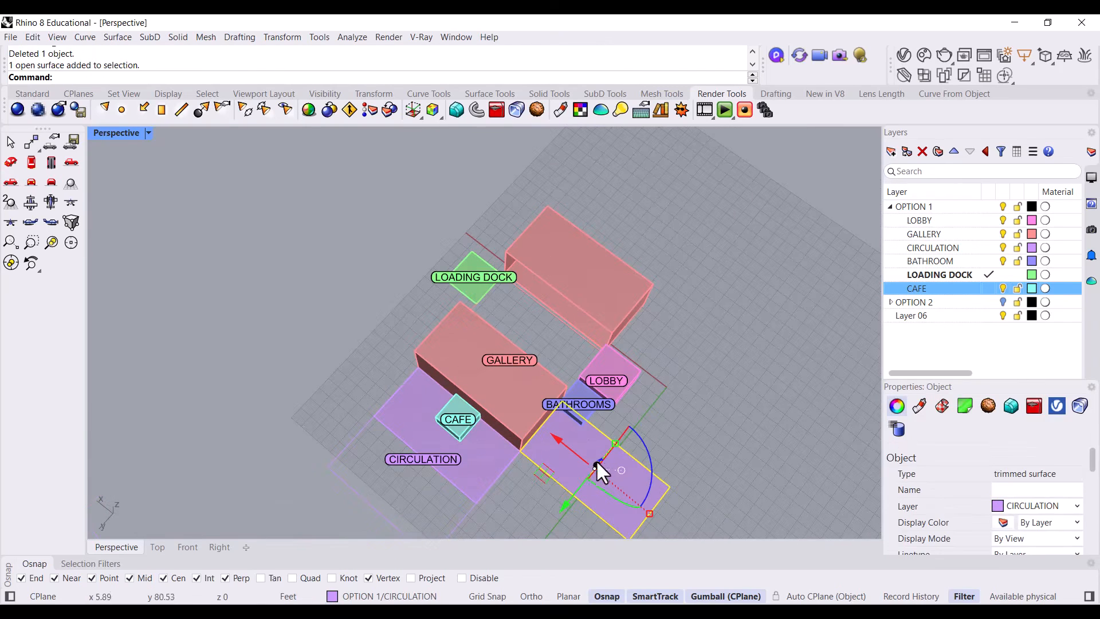
text(m)
key(Return)
scroll(646, 527, down, 2)
click(638, 525)
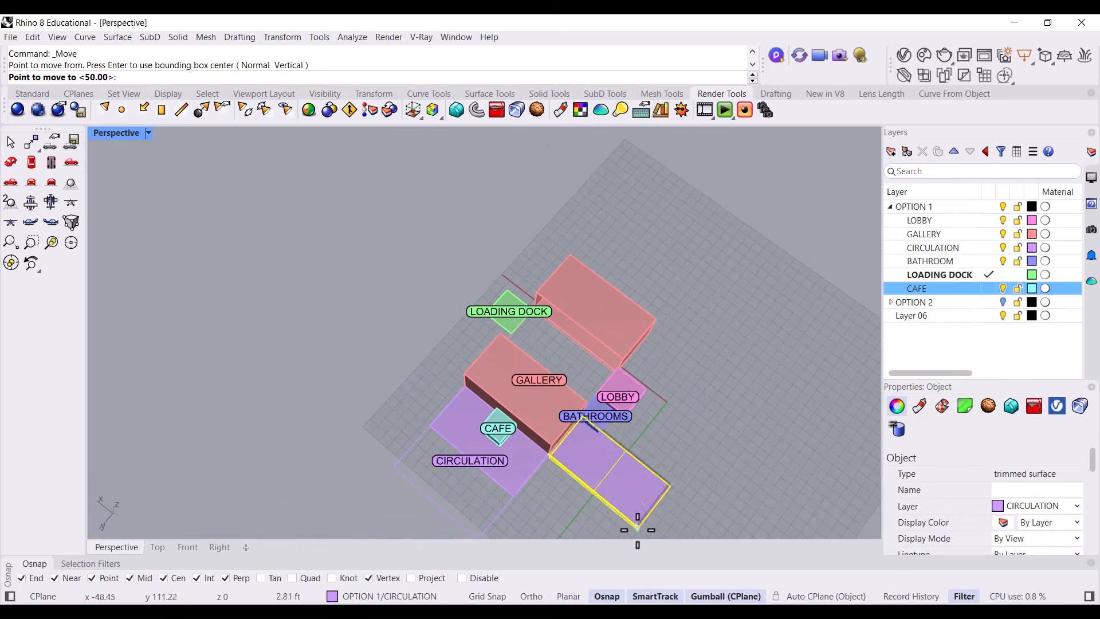
scroll(594, 401, up, 5)
right_drag(598, 419, 268, 434)
scroll(410, 419, up, 6)
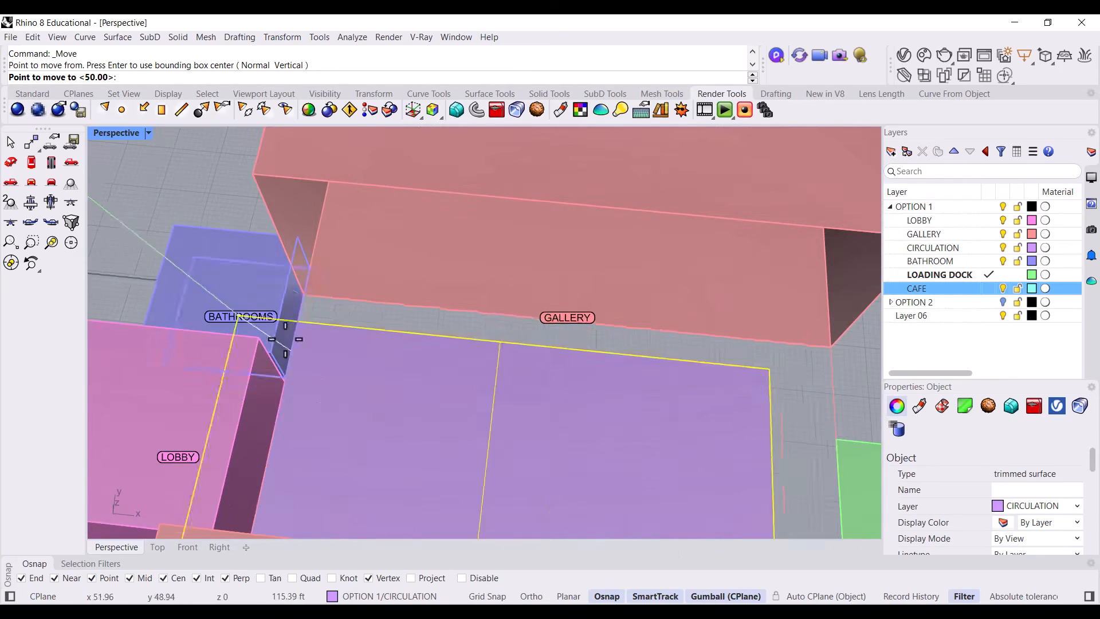
click(296, 294)
click(208, 189)
Move the separated GALLERY half by its cut base corner to the CIRCULATION surface's outer corner beside LOADING DOCK, and deselect it
scroll(633, 322, down, 6)
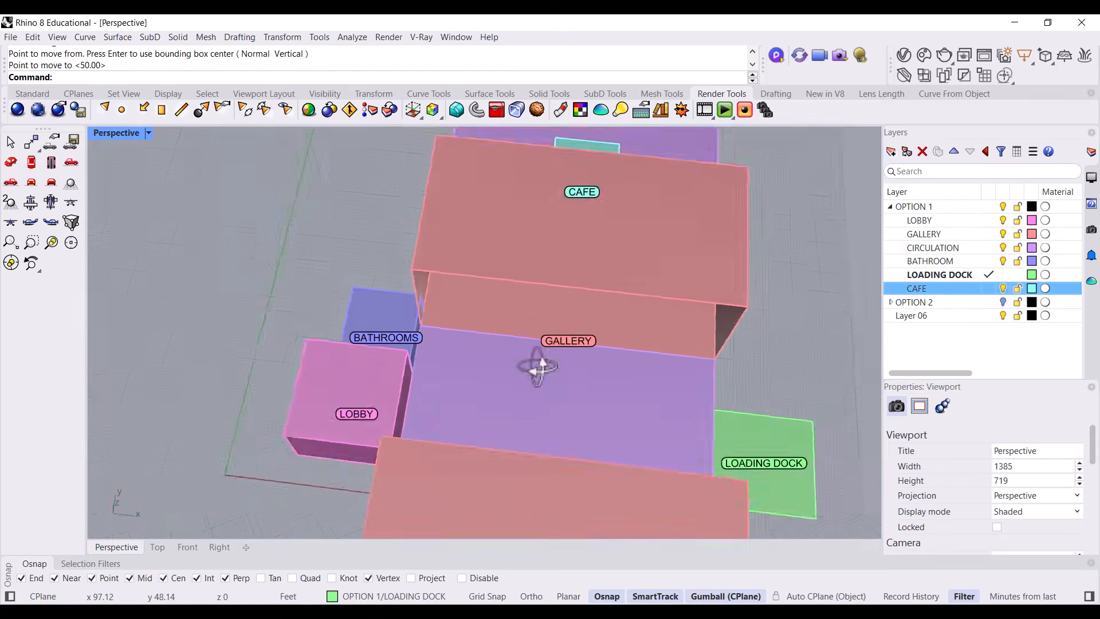
right_drag(535, 369, 764, 346)
click(650, 365)
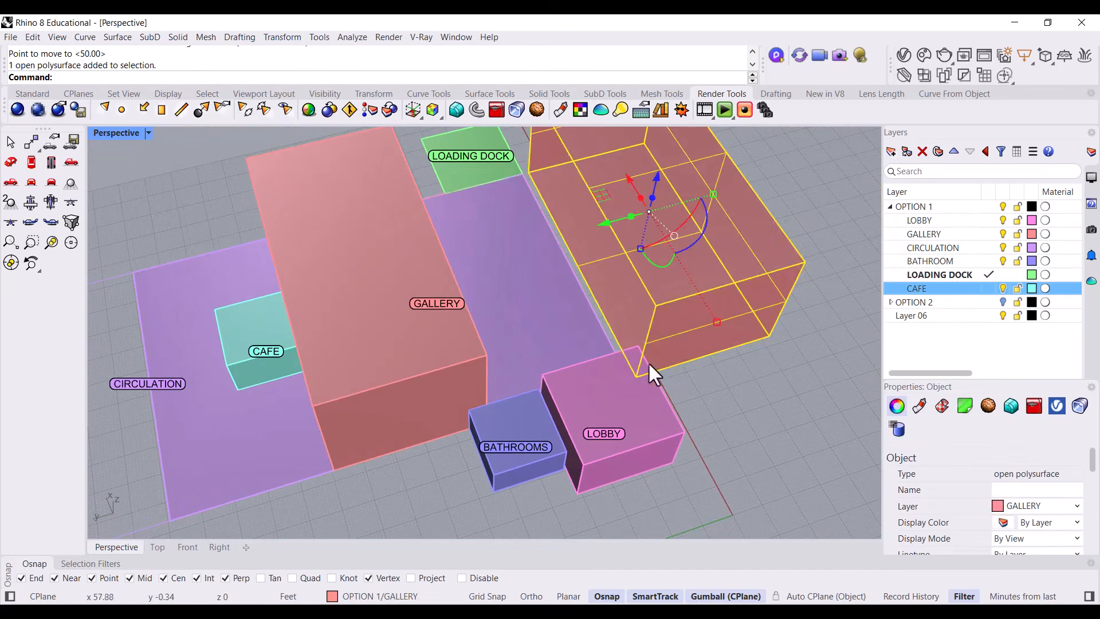
scroll(526, 162, up, 4)
key(Return)
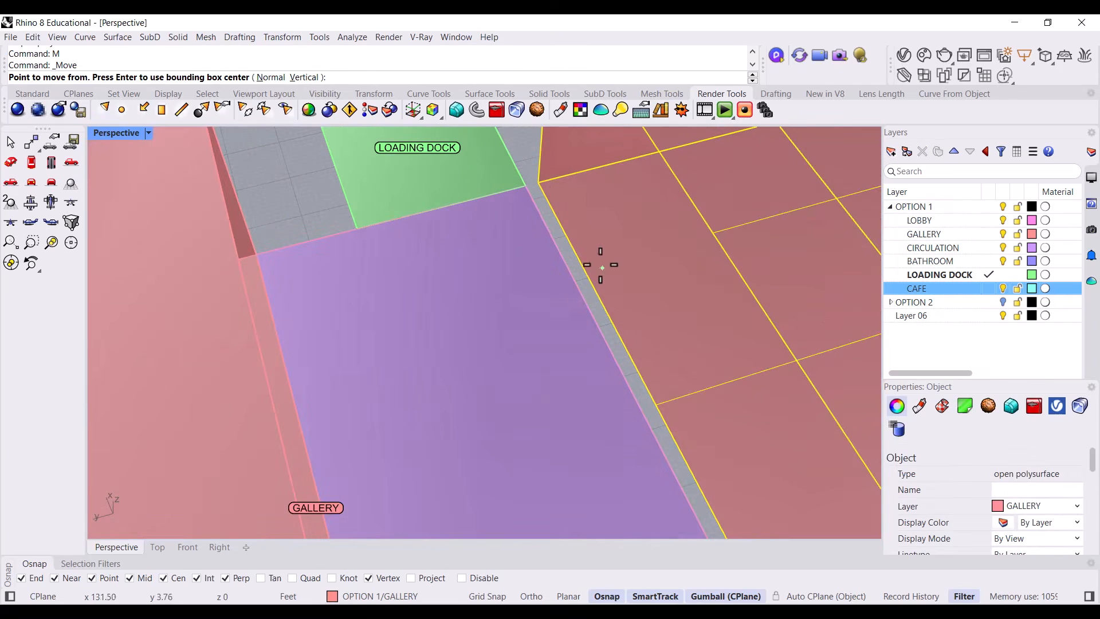
click(538, 178)
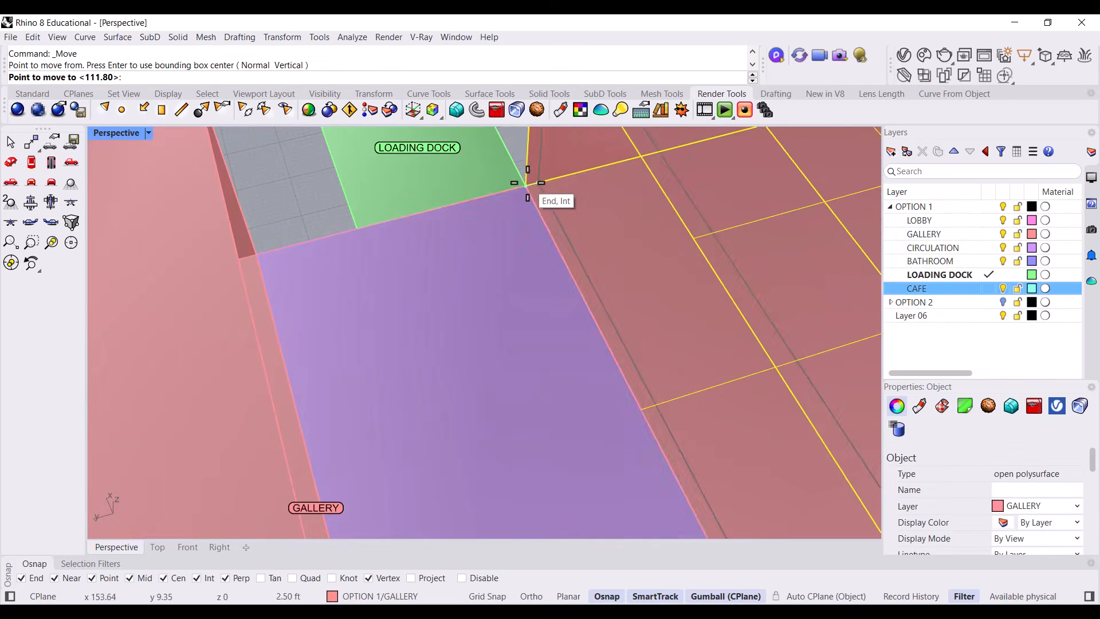
click(559, 271)
Copy the GALLERY text dot onto the GALLERY half on the LOBBY side
scroll(557, 278, down, 6)
right_drag(421, 192, 413, 323)
click(477, 353)
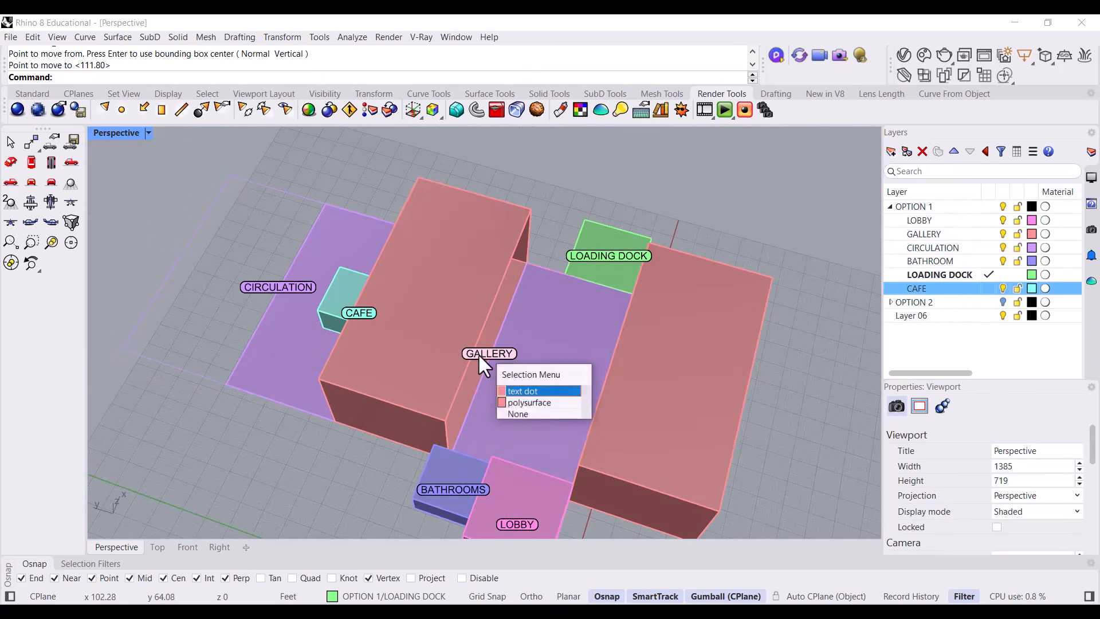
click(517, 388)
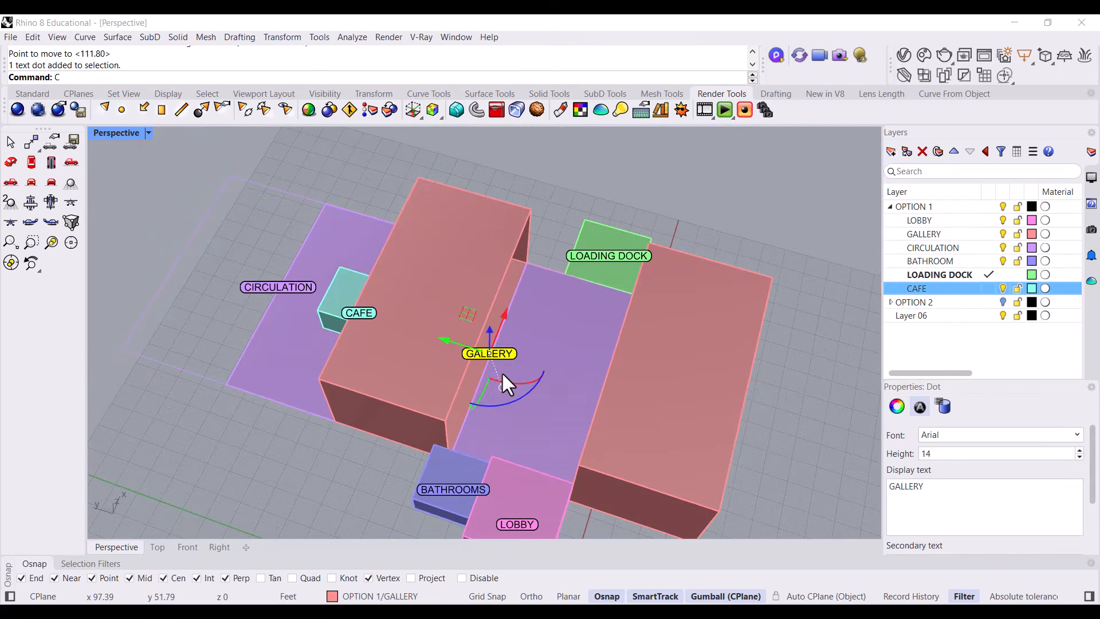
text(copy)
key(Return)
click(490, 356)
right_drag(556, 366, 611, 321)
click(606, 299)
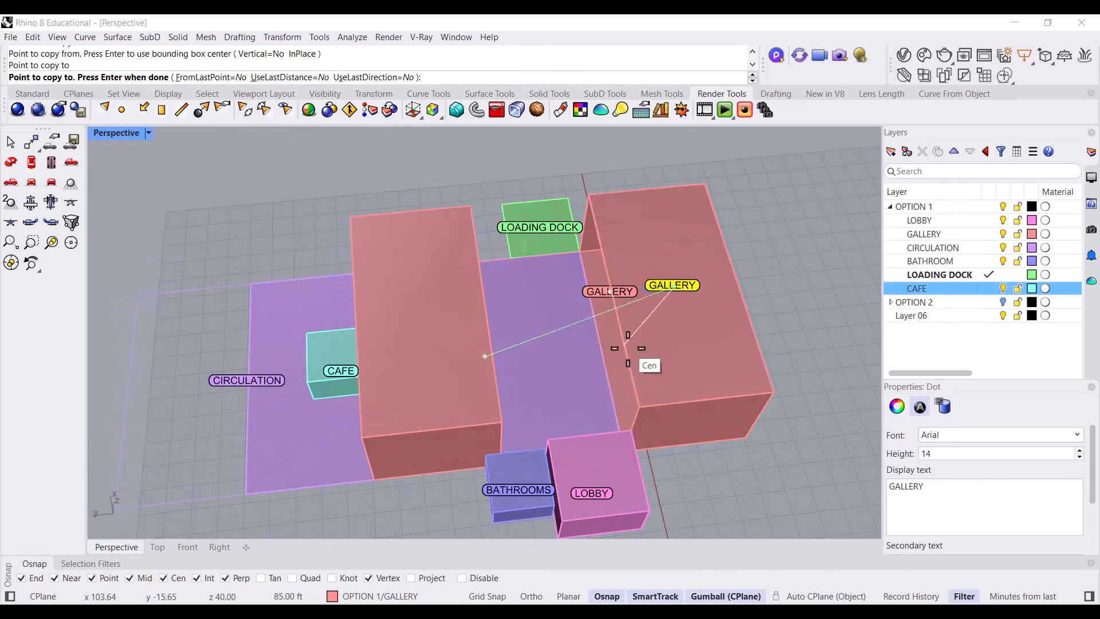
right_drag(499, 341, 601, 295)
key(Escape)
click(613, 308)
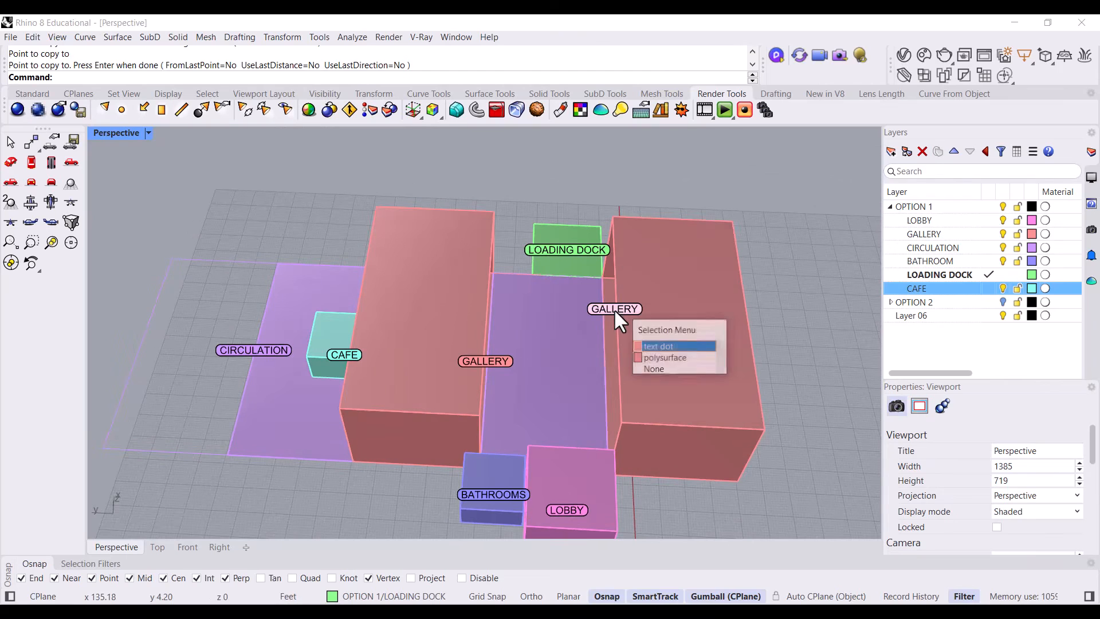
click(652, 345)
click(694, 286)
click(820, 279)
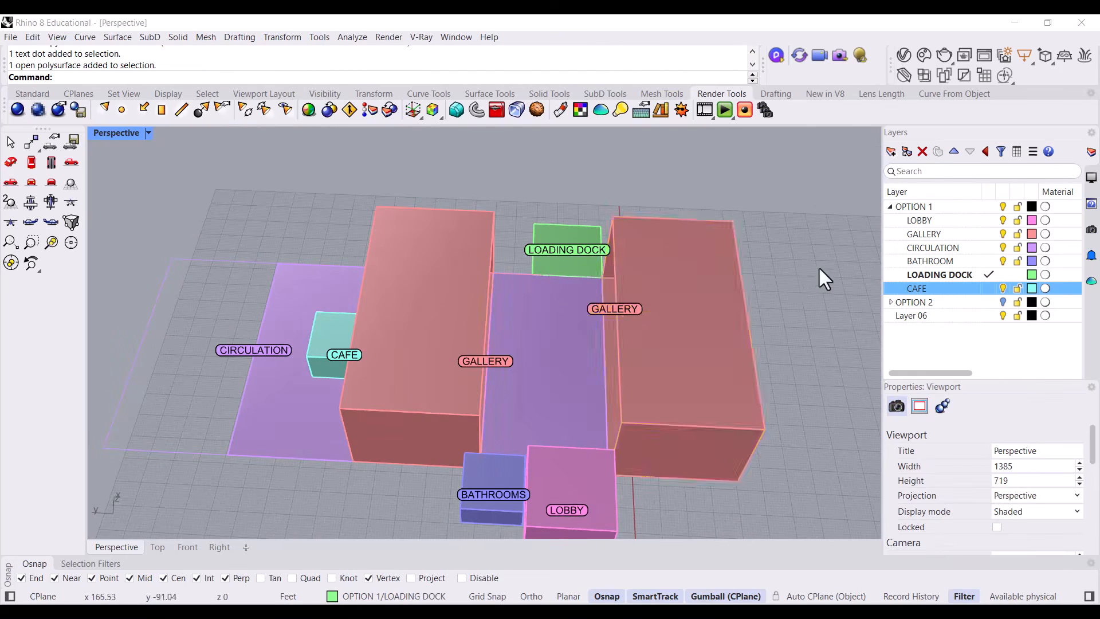
Make GALLERY the current layer and cap the open side of the LOBBY-side GALLERY half, then deselect it
scroll(717, 307, up, 5)
right_drag(696, 319, 647, 295)
click(995, 233)
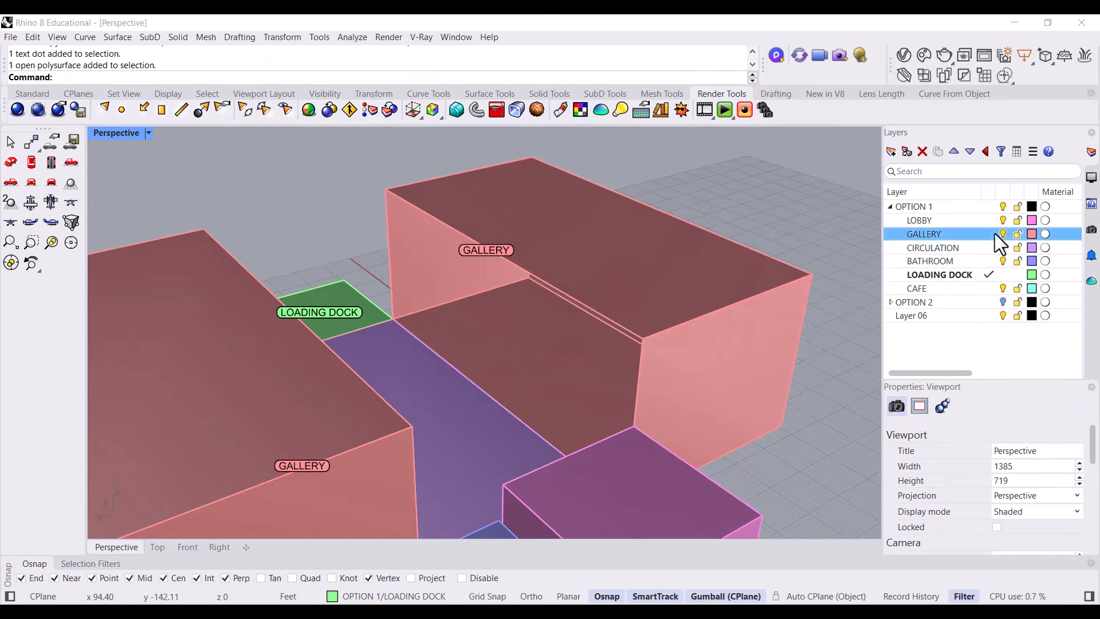
click(995, 233)
click(659, 303)
text(cap)
key(Return)
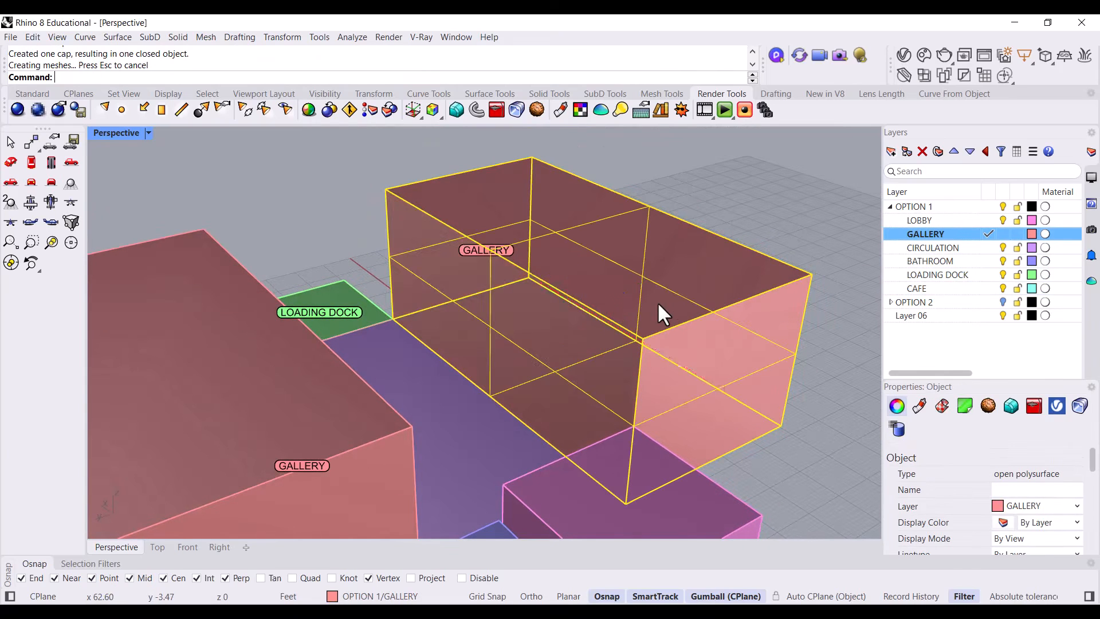
key(Escape)
Cap the open side of the GALLERY half next to the CAFE
right_drag(597, 359, 412, 233)
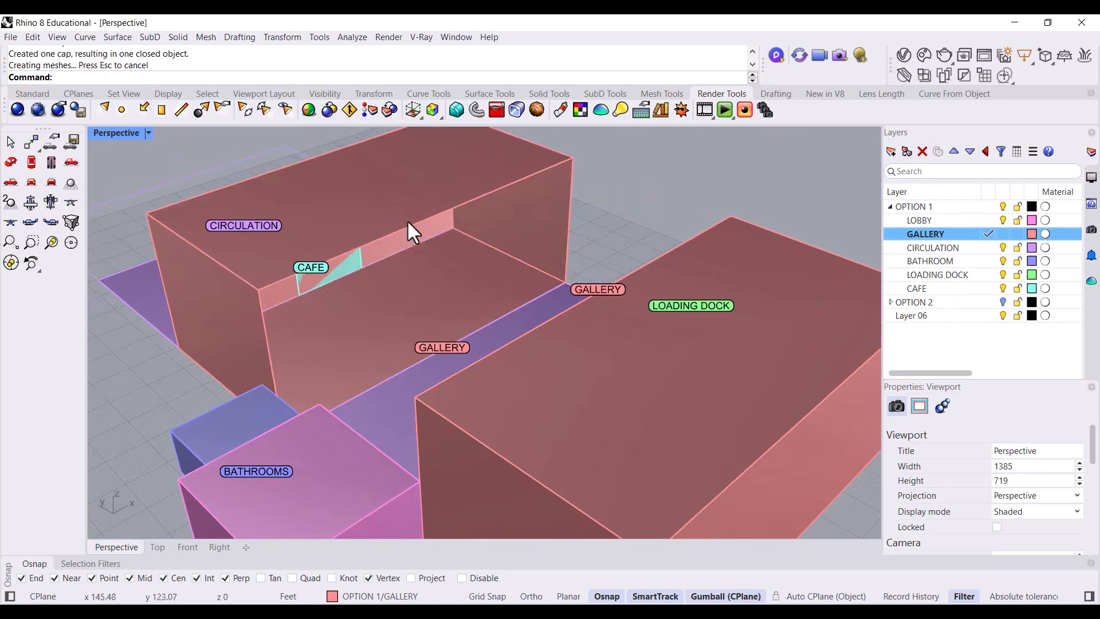
click(420, 207)
text(cap)
key(Return)
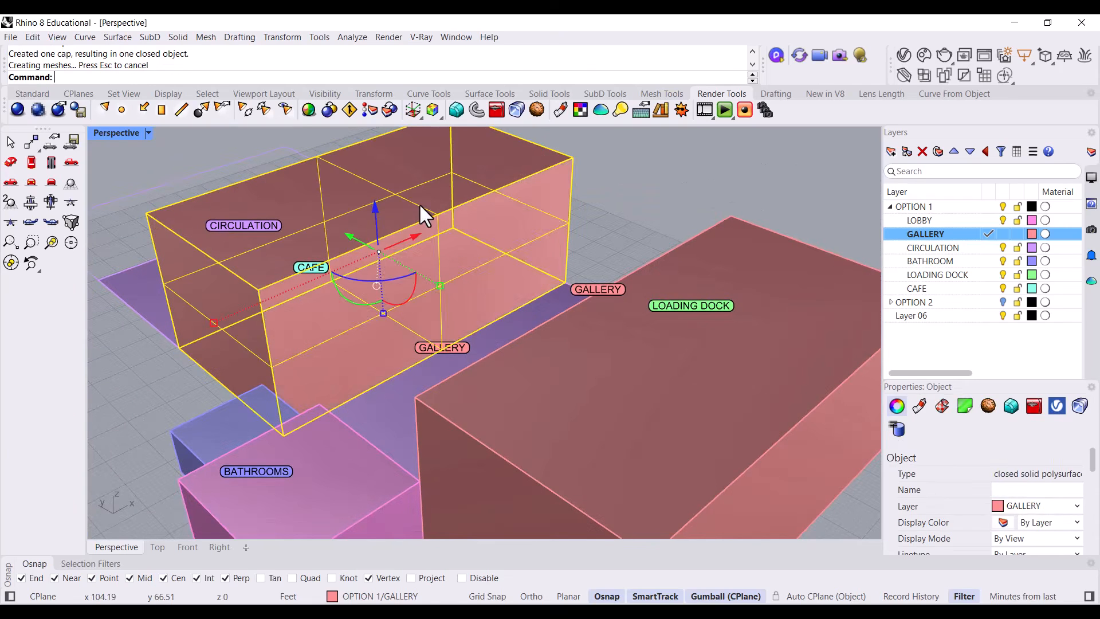
Group the GALLERY text dot with the GALLERY volume next to the CAFE, and deselect them
click(458, 343)
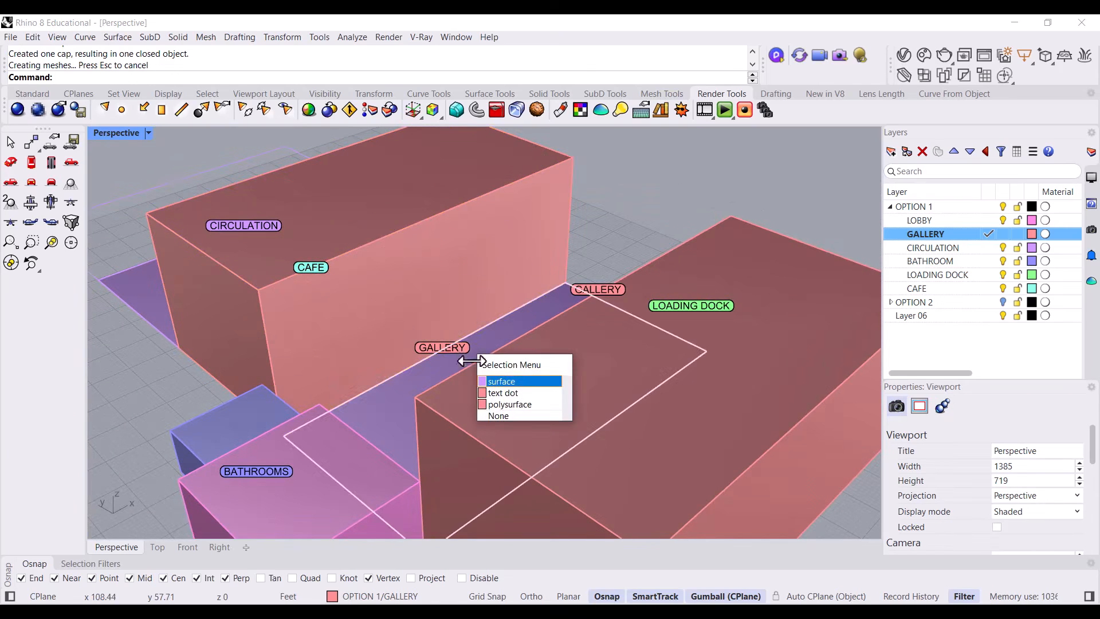
click(497, 391)
shift+click(484, 203)
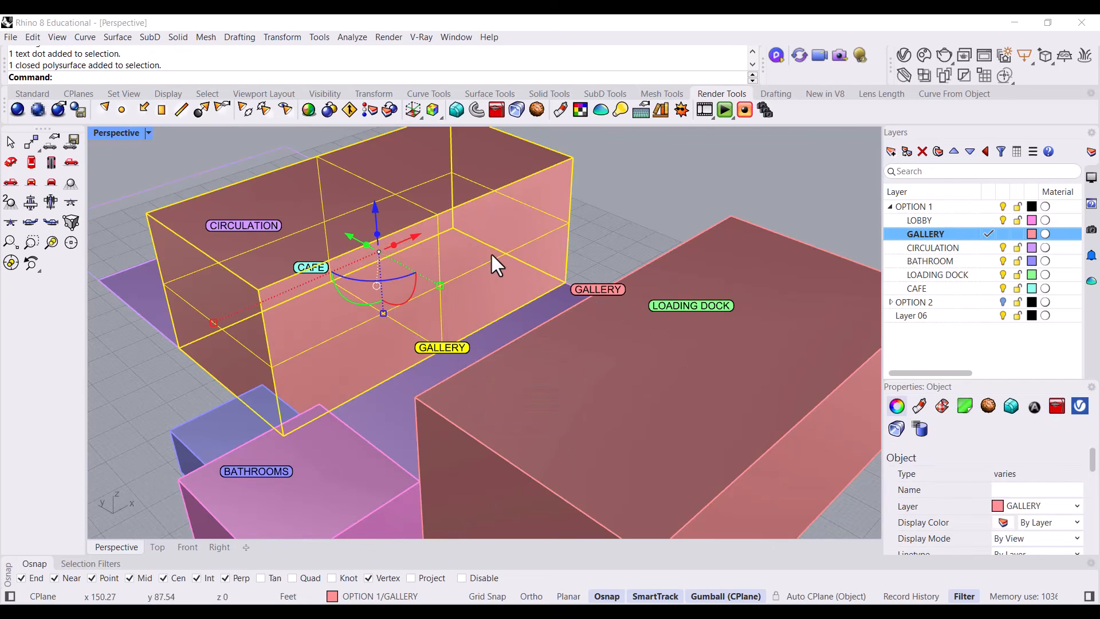
text(Group)
key(Return)
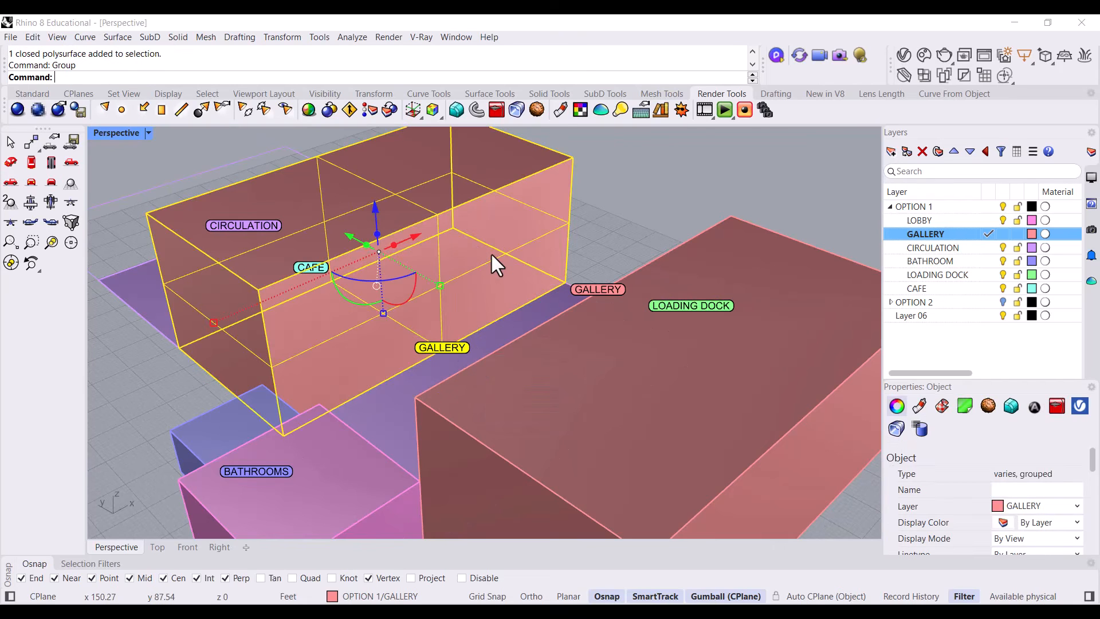
key(Escape)
Group the LOBBY-side GALLERY volume with its GALLERY text dot, and deselect them
right_drag(508, 365, 621, 390)
click(638, 350)
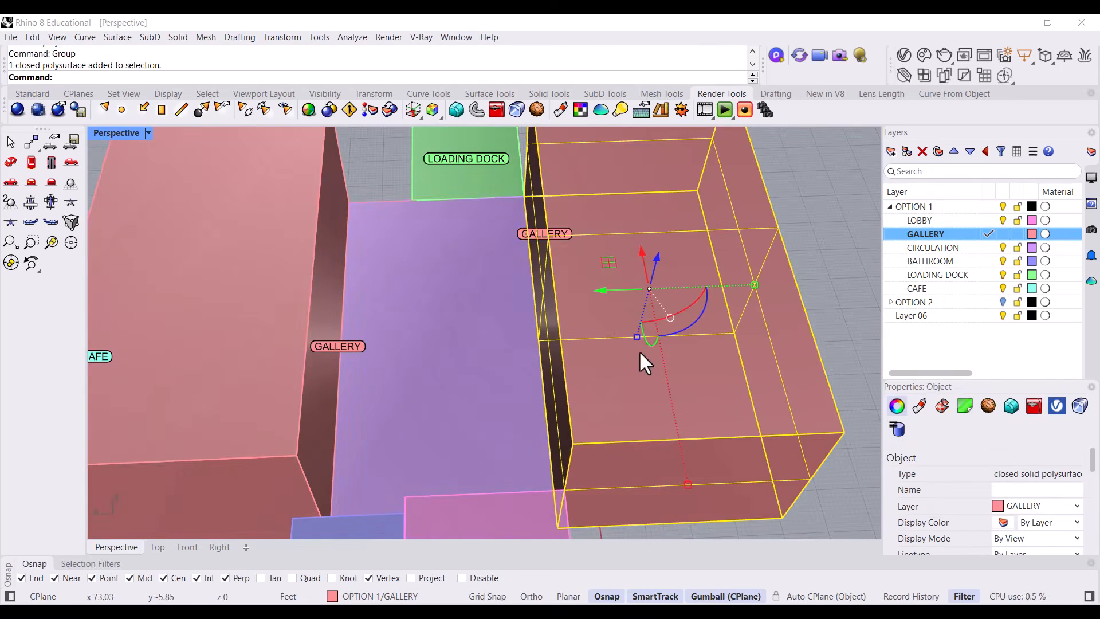
shift+click(555, 232)
scroll(750, 238, down, 5)
key(Escape)
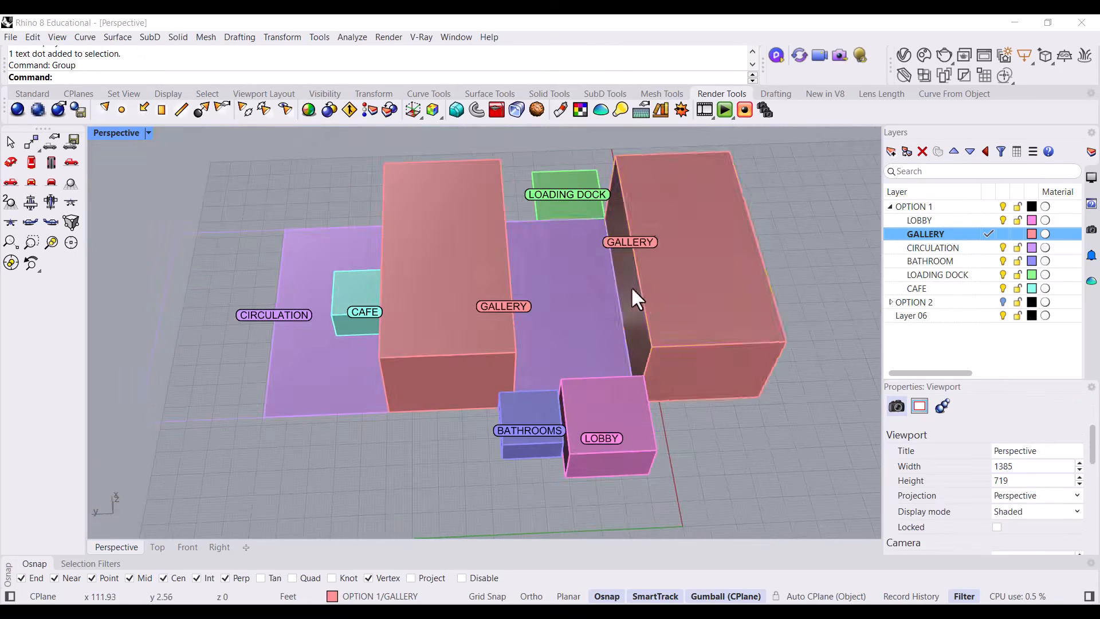
Move the LOADING DOCK group by its inner corner on the CAFE side to the corner where CIRCULATION meets the LOBBY-side GALLERY, and deselect it
right_drag(631, 287, 672, 305)
right_drag(566, 397, 665, 289)
scroll(560, 269, down, 5)
scroll(467, 225, up, 8)
click(495, 238)
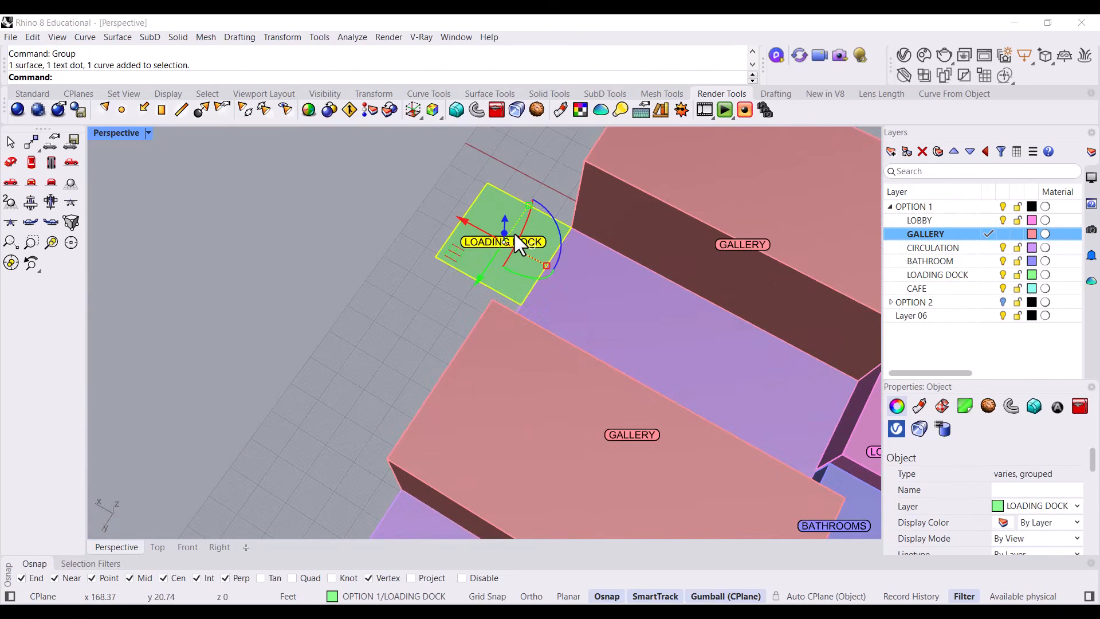
text(M)
key(Return)
click(518, 303)
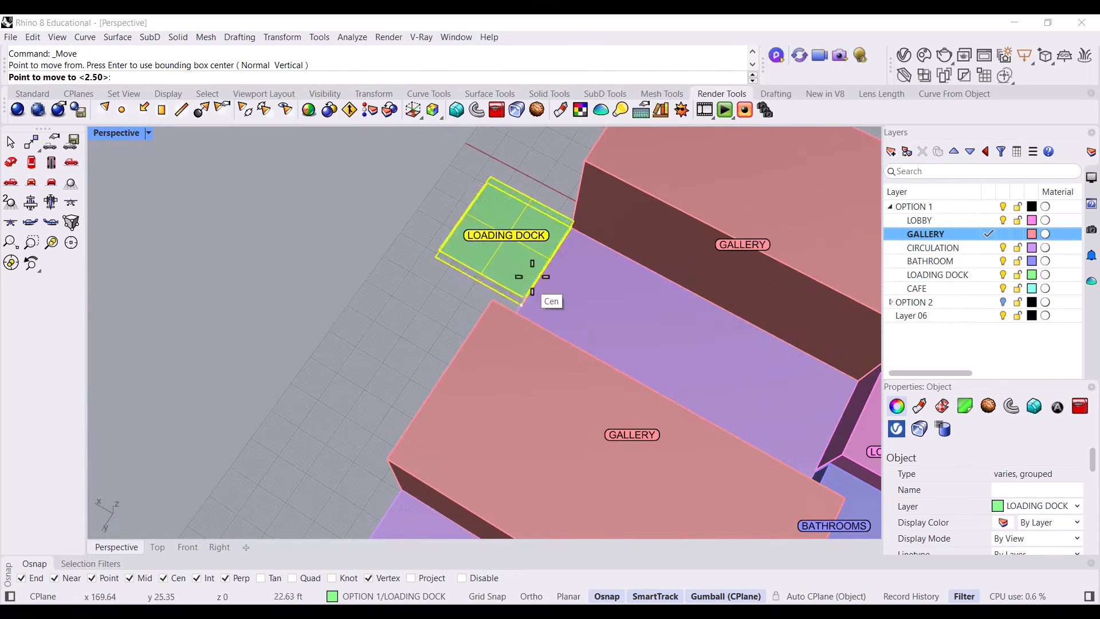
click(571, 228)
click(407, 248)
Examine the arrangement of the OPTION 1 massing volumes from several angles in the Perspective view
scroll(513, 314, down, 7)
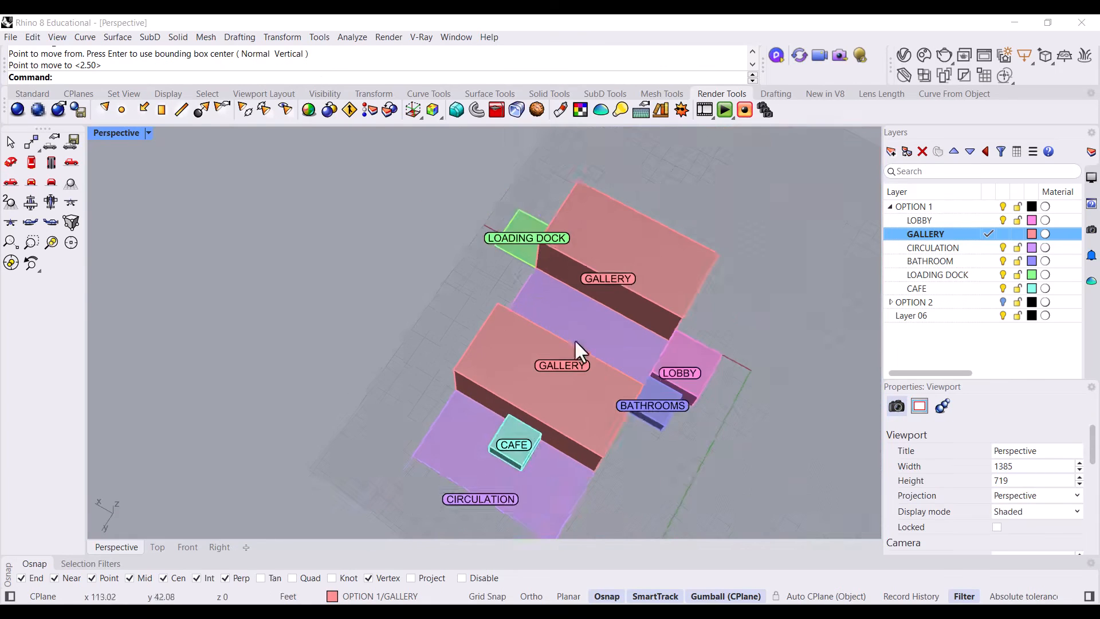
right_drag(575, 338, 497, 281)
scroll(644, 243, down, 4)
scroll(662, 364, up, 3)
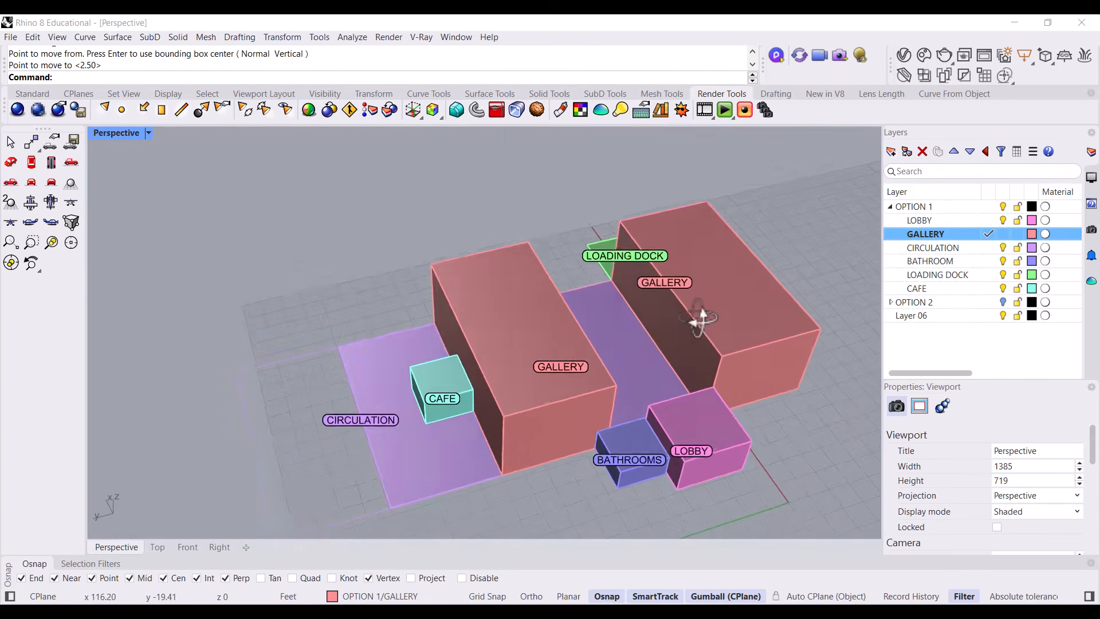
scroll(745, 367, up, 5)
scroll(620, 363, down, 2)
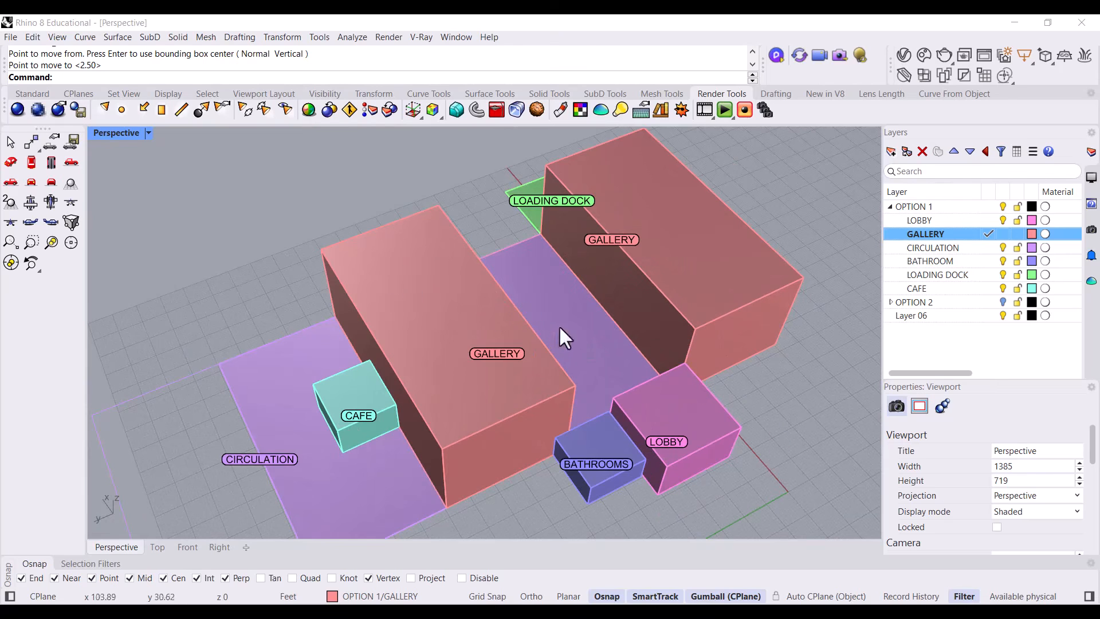
right_drag(560, 269, 579, 258)
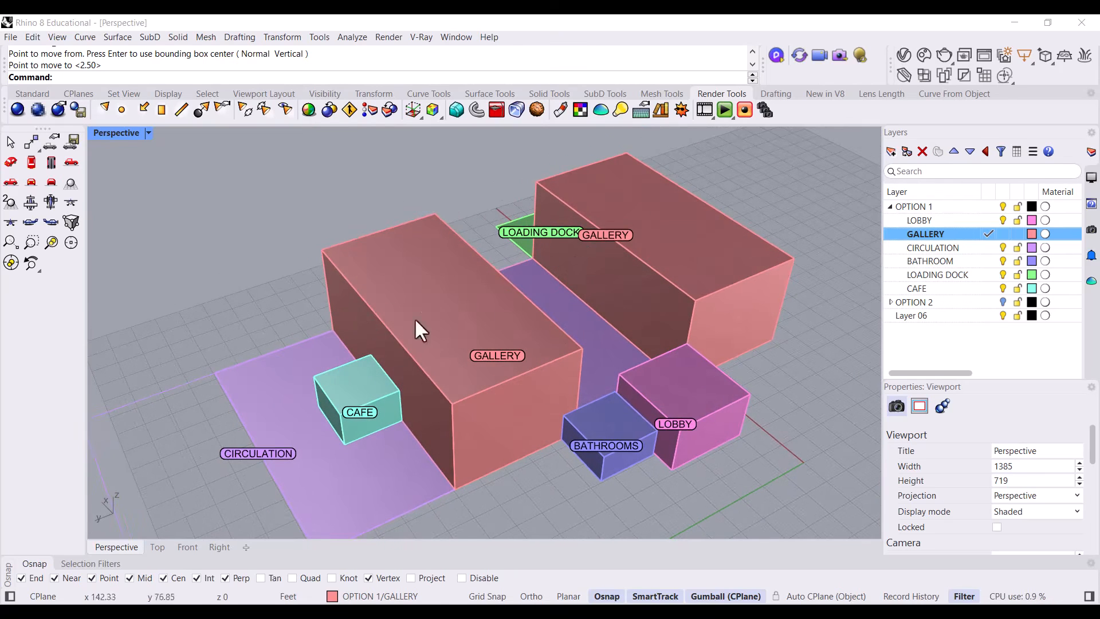
scroll(602, 380, up, 1)
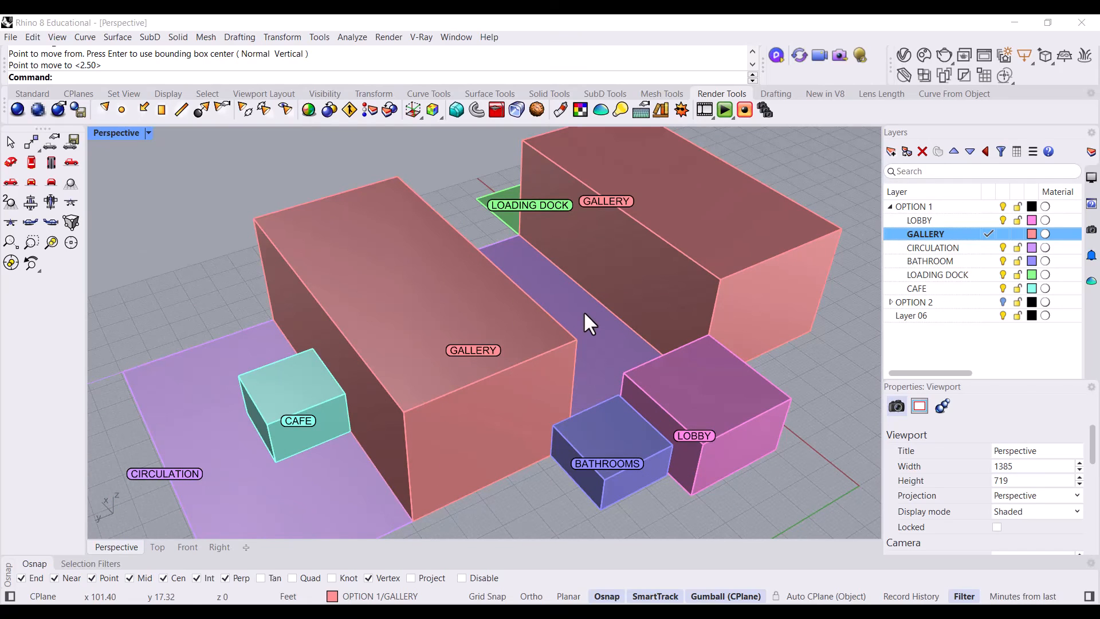
mouse_move(566, 285)
right_down()
mouse_move(548, 295)
mouse_move(575, 287)
right_up()
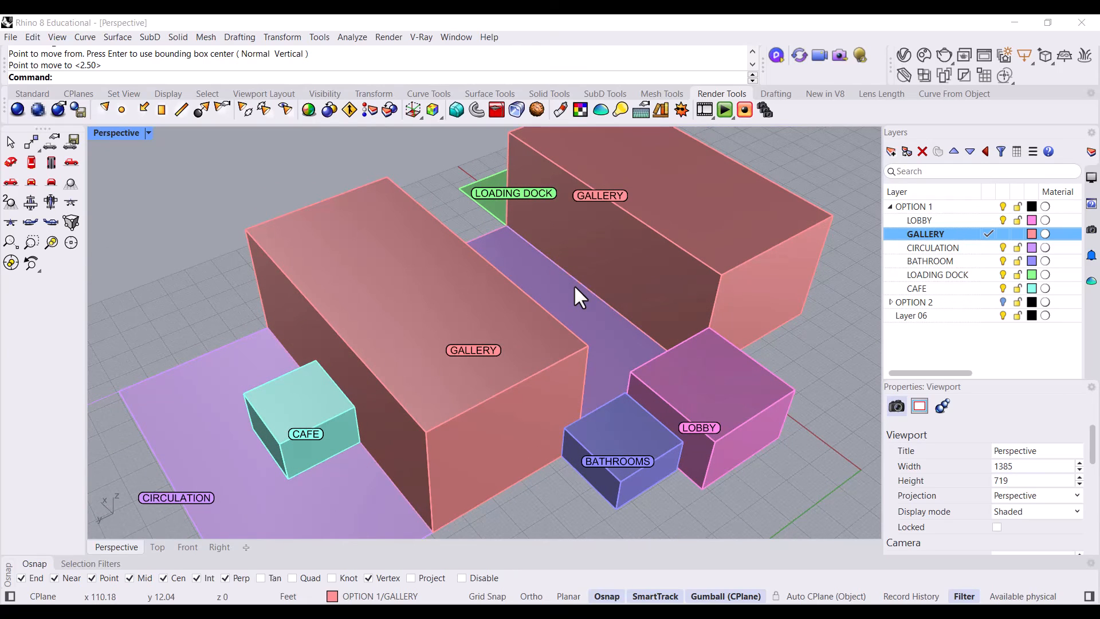
scroll(676, 343, down, 2)
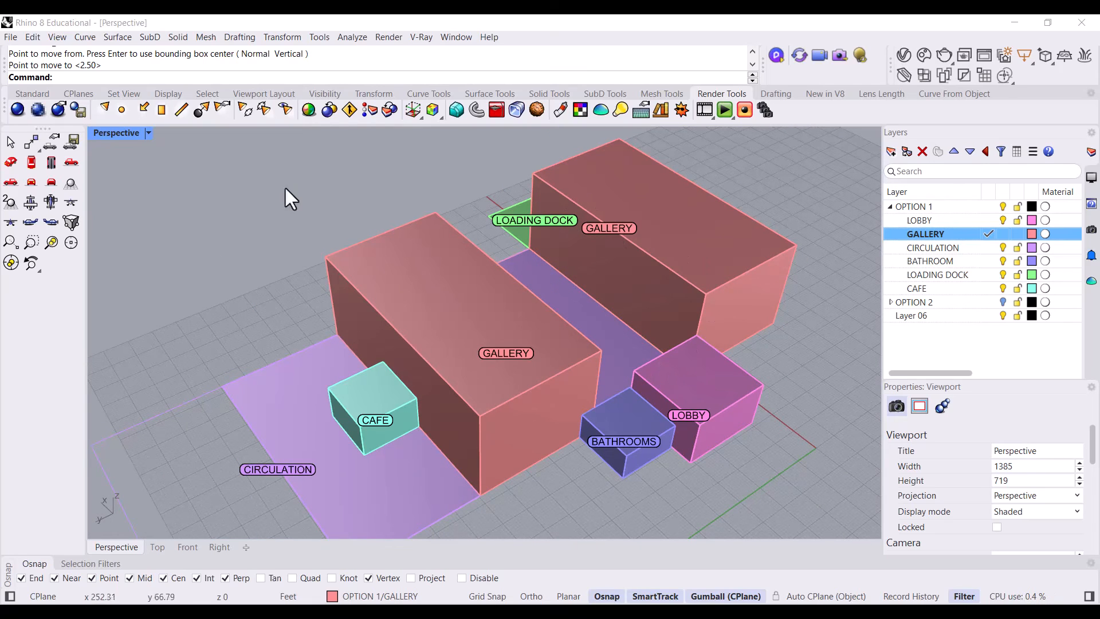
right_drag(400, 246, 386, 238)
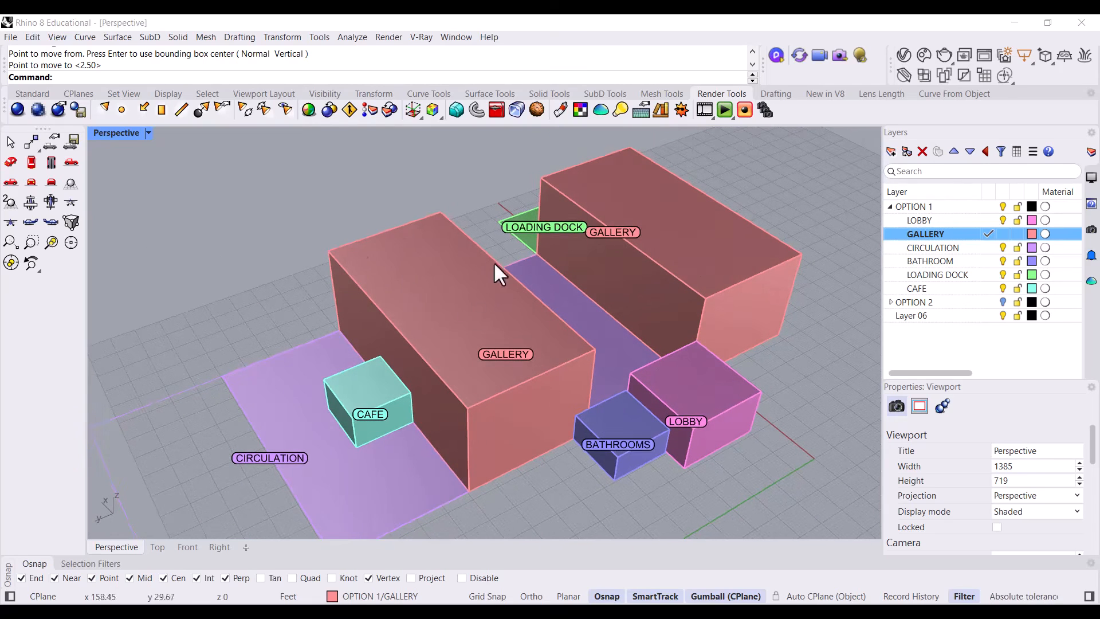
right_drag(486, 297, 448, 306)
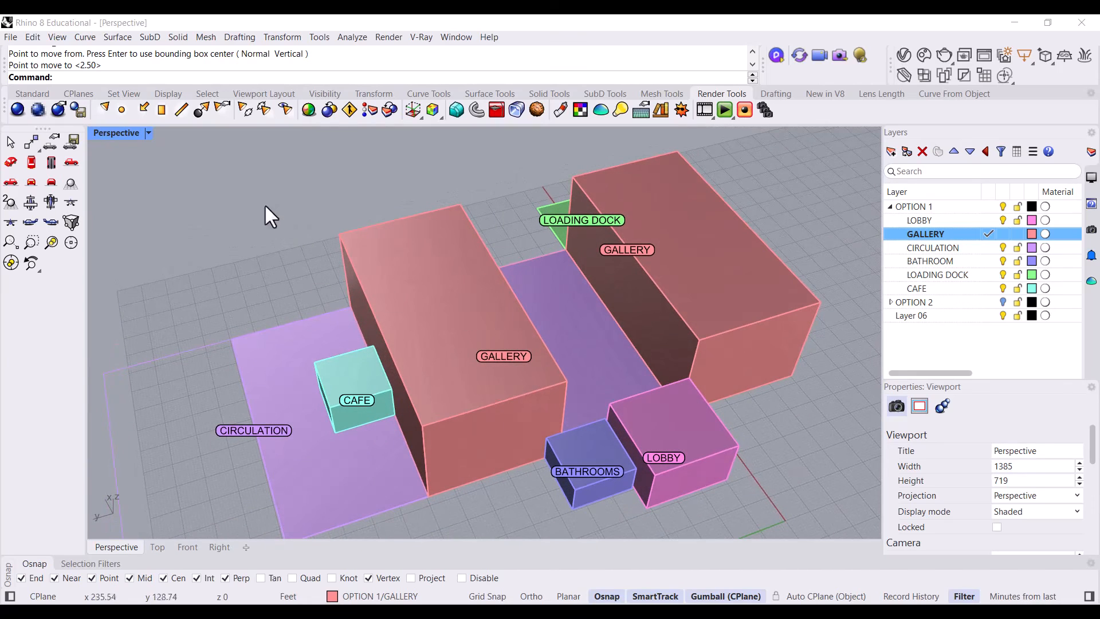
Set up a print on 11 x 17 landscape paper with Adobe PDF as the destination, and switch the destination to Image File
key(ctrl+p)
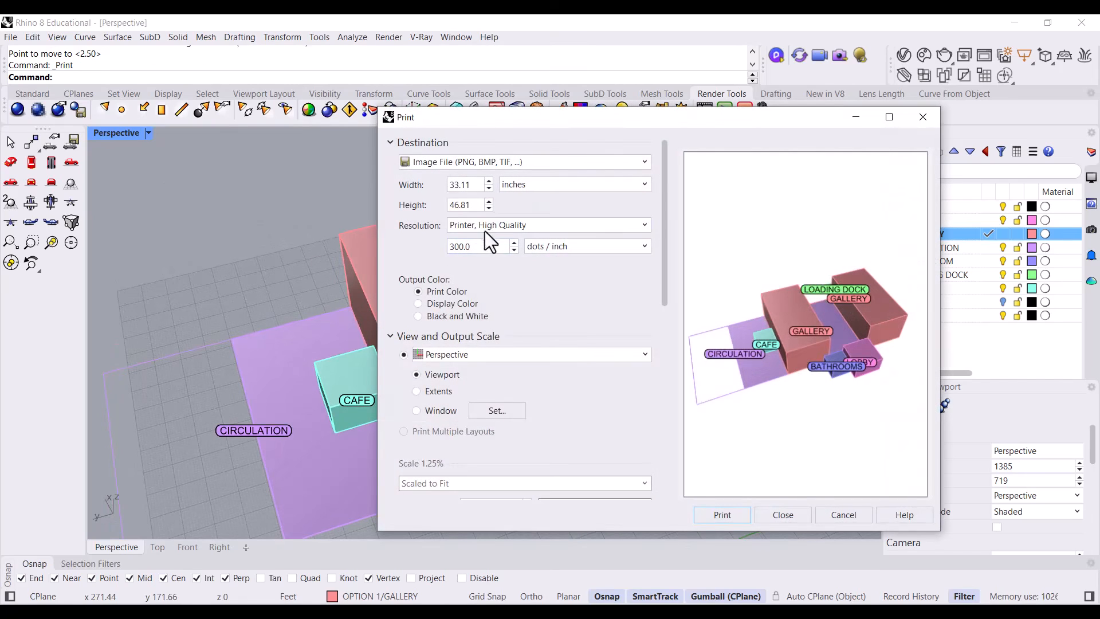
click(528, 161)
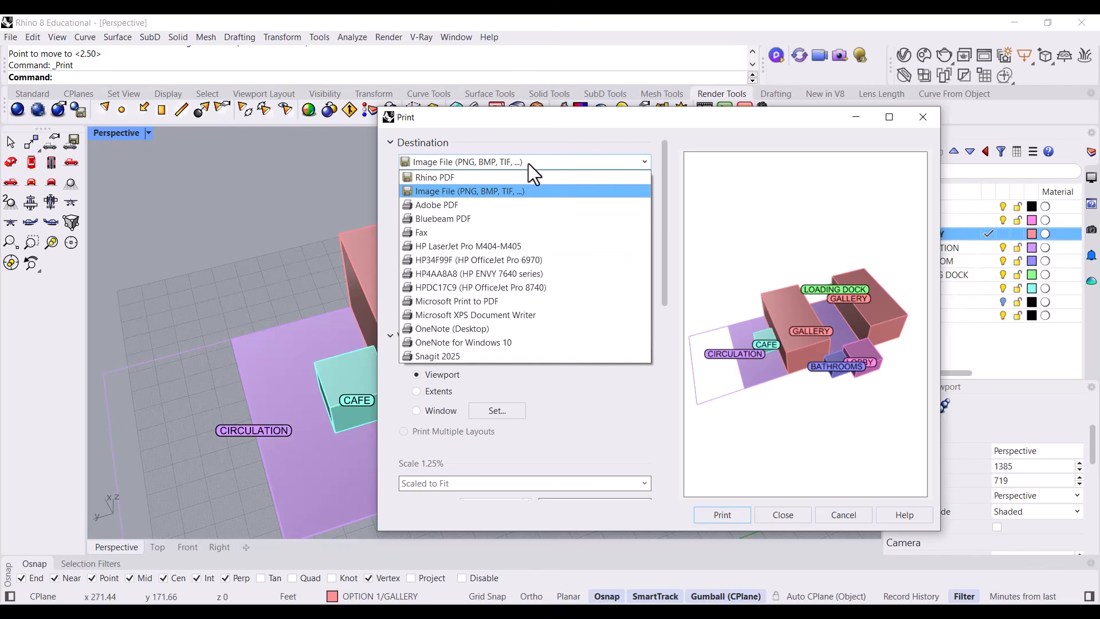
click(506, 207)
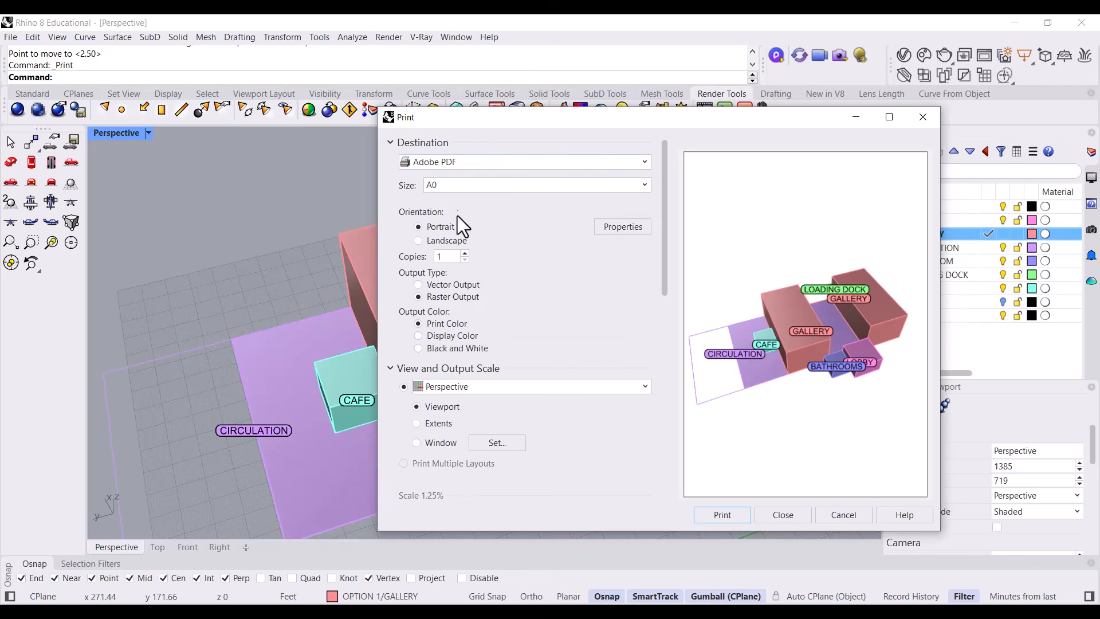
click(498, 185)
scroll(491, 237, up, 10)
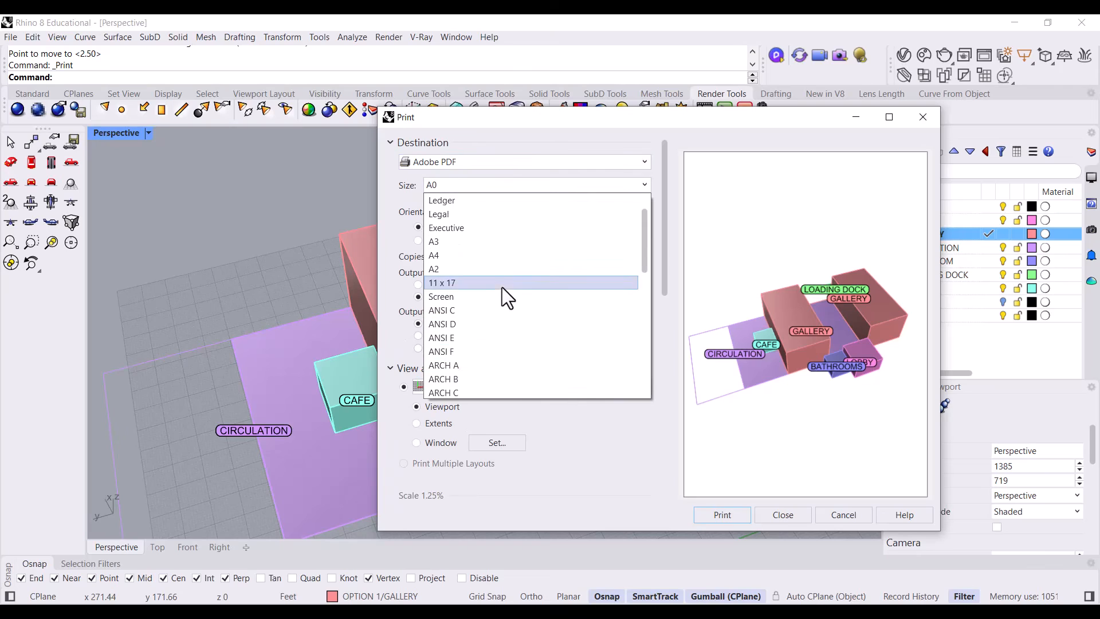
click(477, 285)
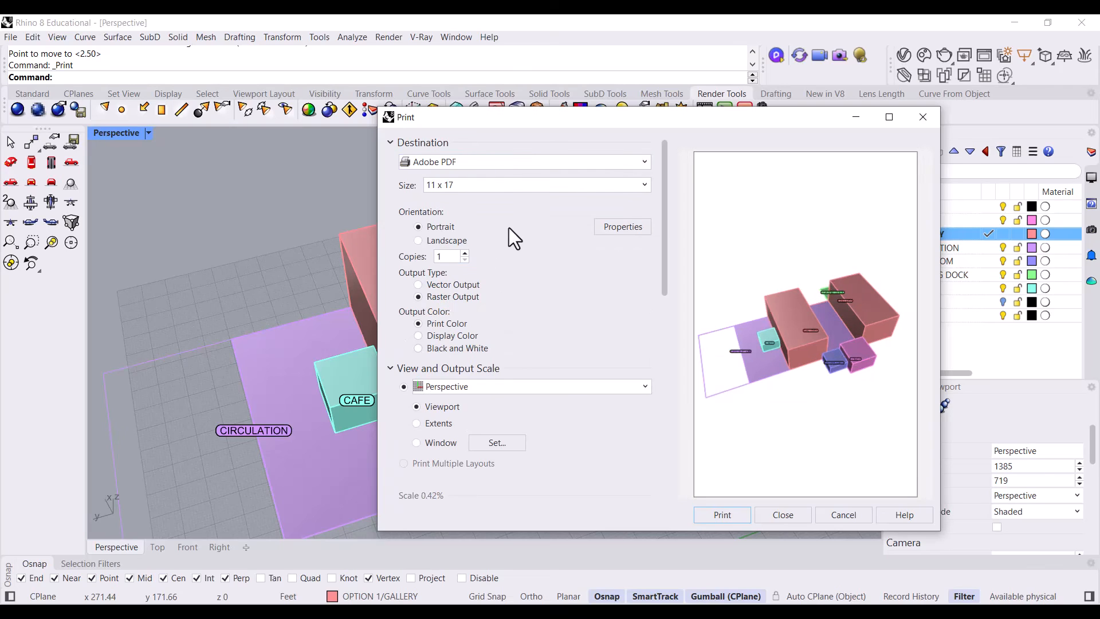
click(421, 239)
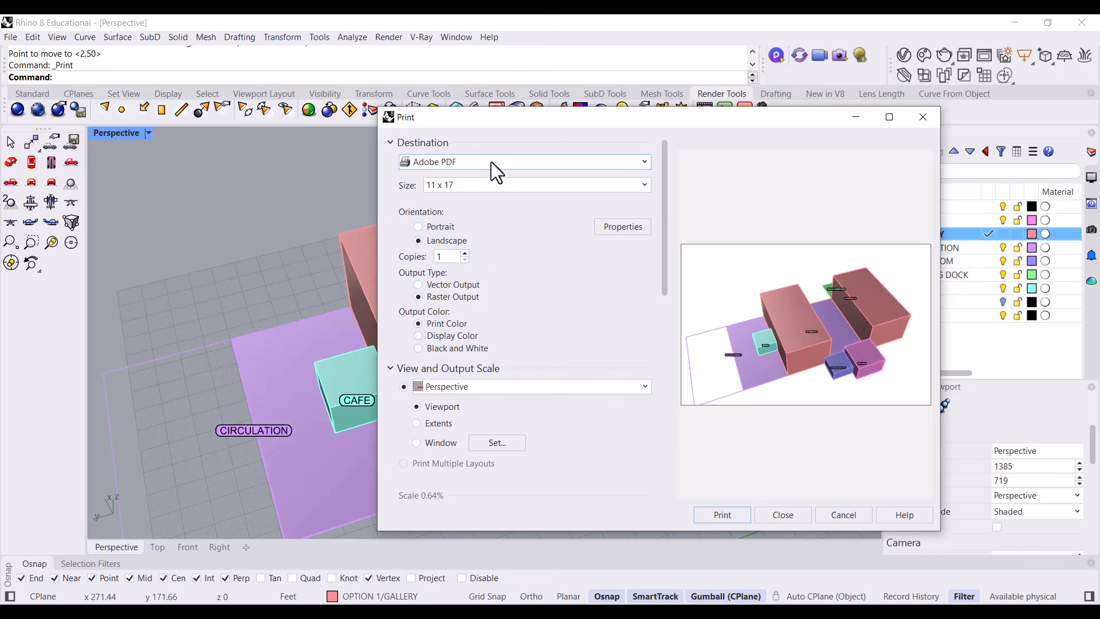
click(491, 162)
click(486, 191)
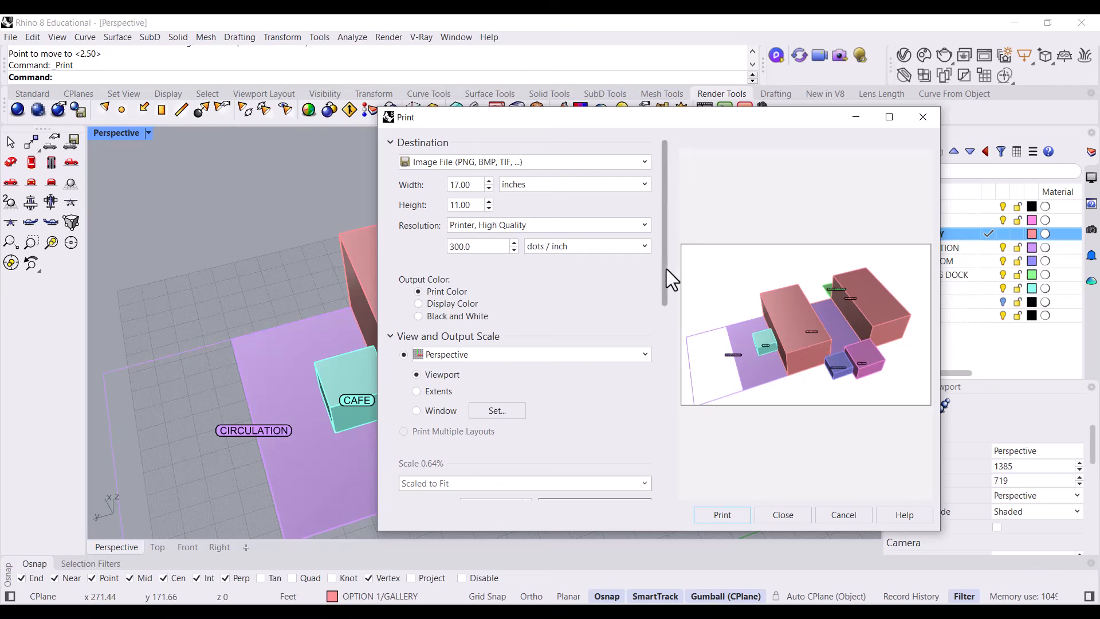
Set the print area to a window framing the whole OPTION 1 massing, including the full CIRCULATION outline
drag(666, 269, 668, 321)
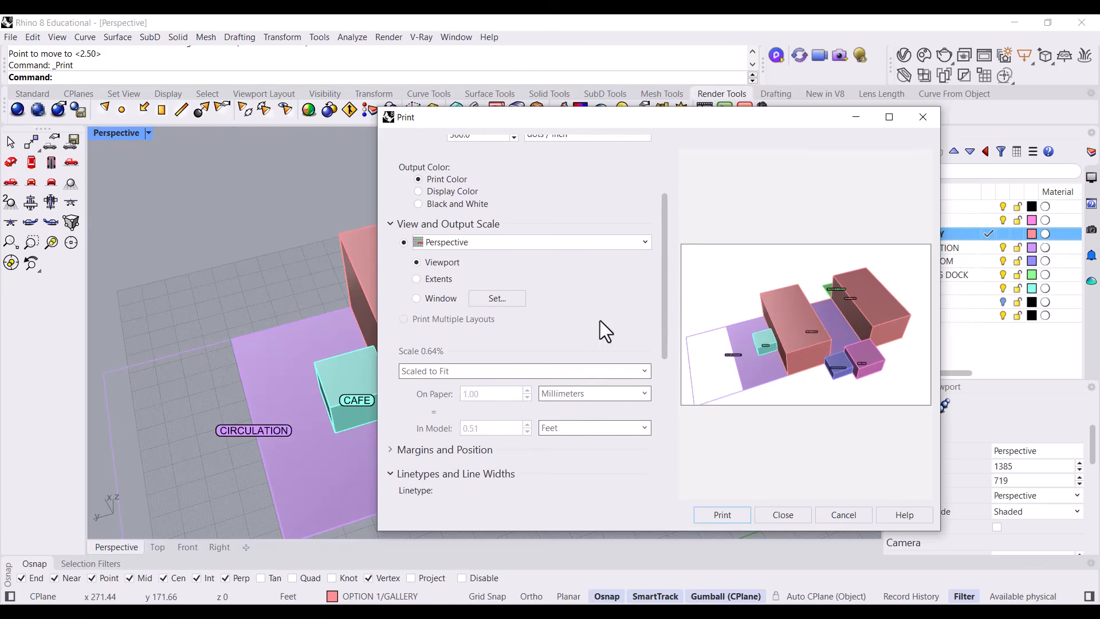
click(417, 299)
click(487, 299)
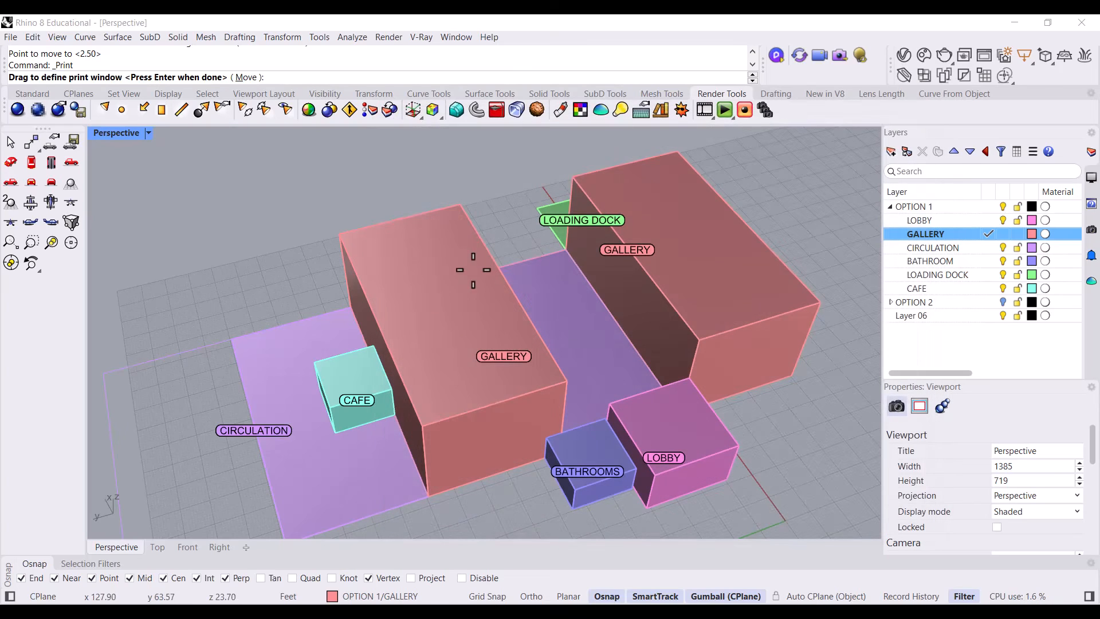
drag(129, 152, 790, 538)
drag(409, 276, 671, 433)
scroll(506, 327, down, 3)
click(494, 298)
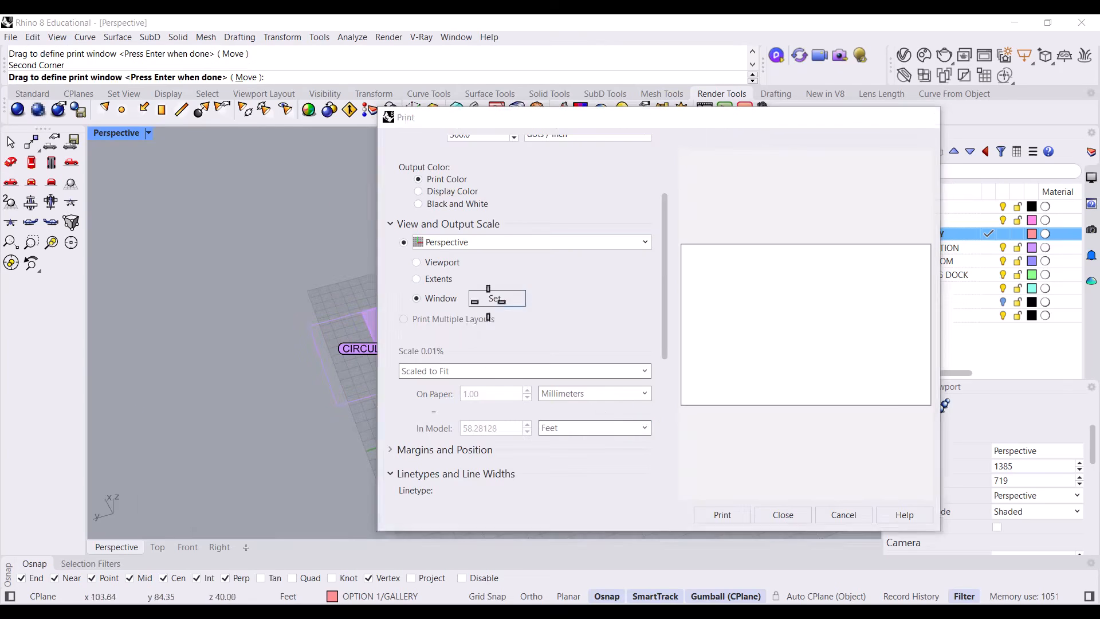
drag(261, 192, 656, 451)
key(Return)
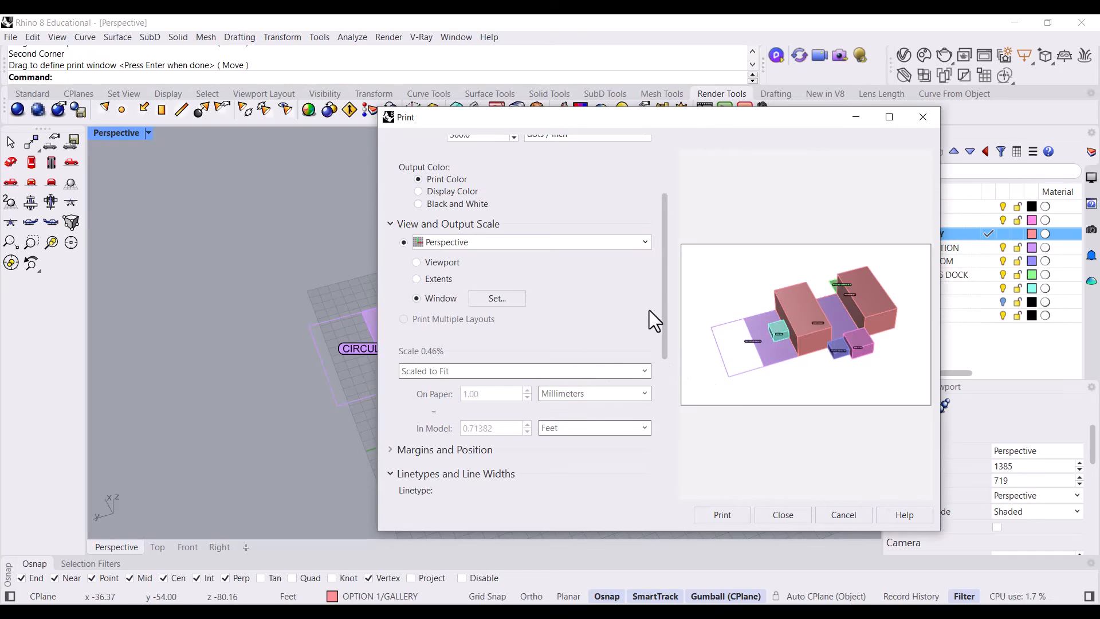
Expand the print's visibility options and set the text dot scale to 3
drag(665, 312, 676, 453)
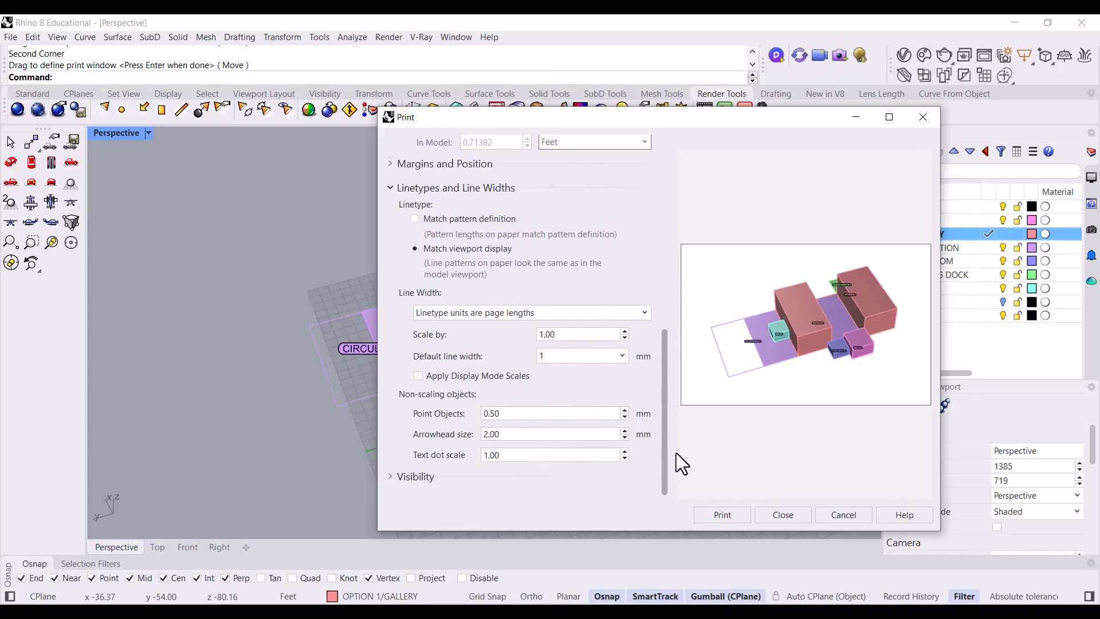
click(425, 479)
scroll(438, 463, down, 5)
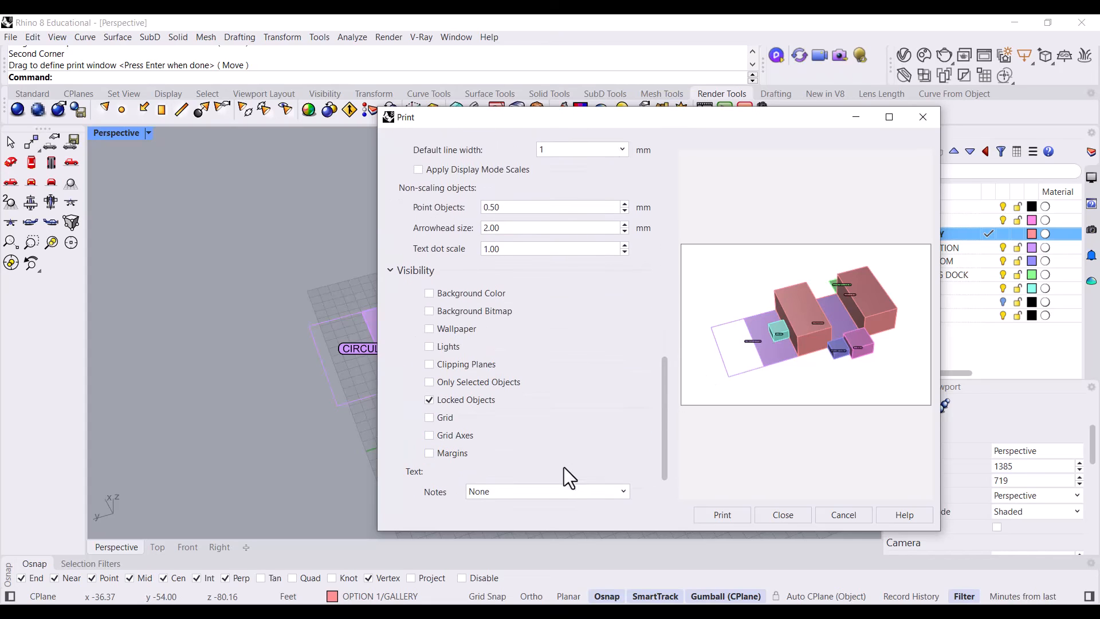
scroll(564, 466, down, 1)
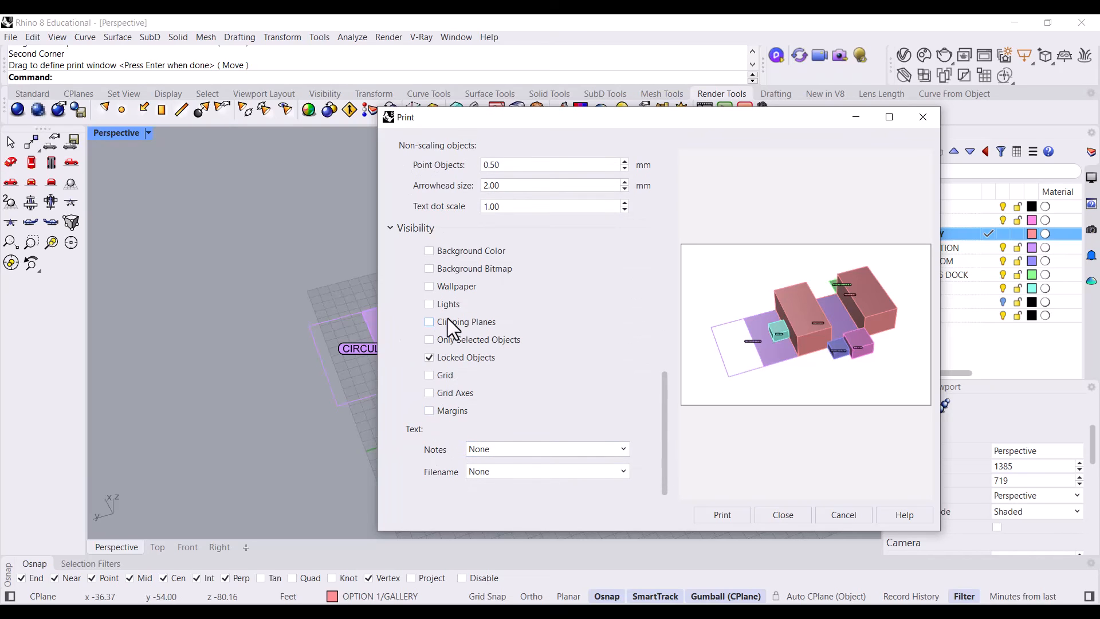
scroll(448, 318, up, 7)
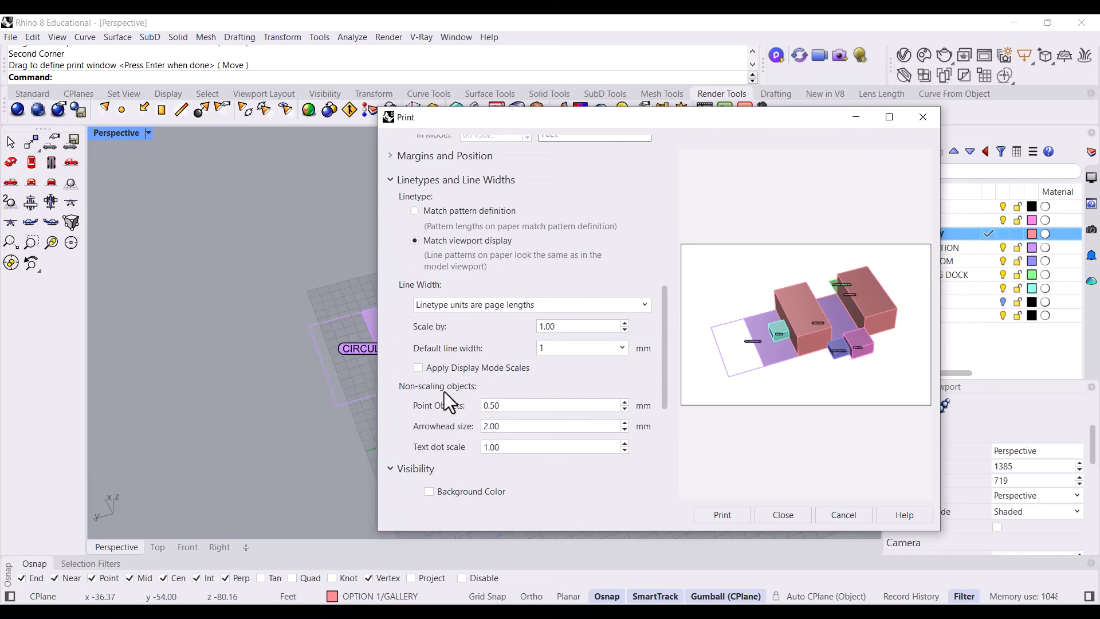
scroll(463, 420, down, 1)
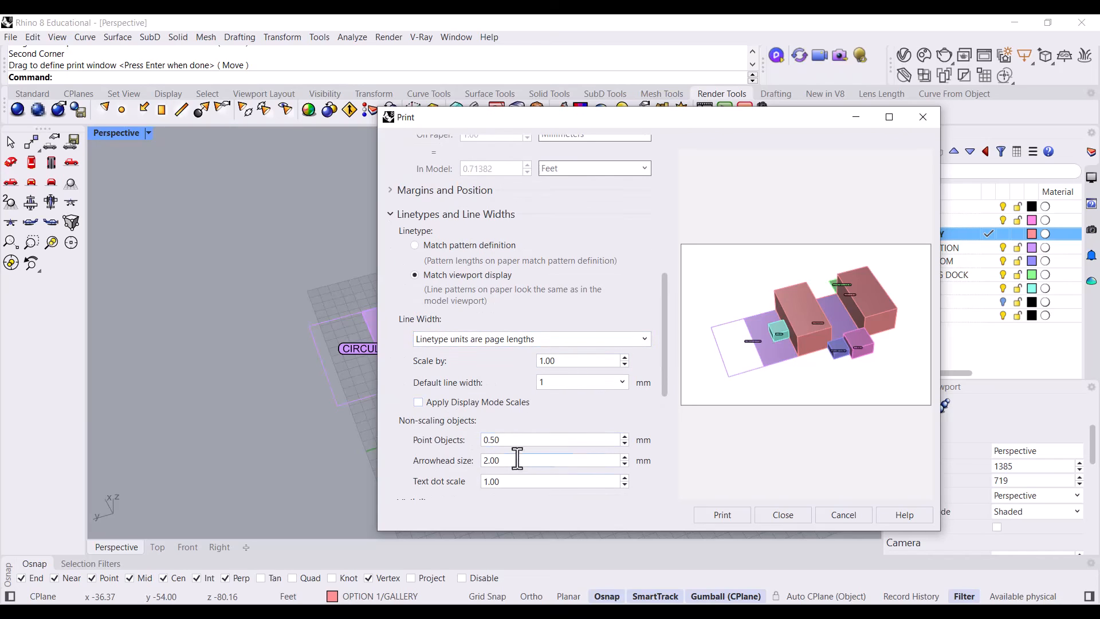
scroll(454, 487, down, 1)
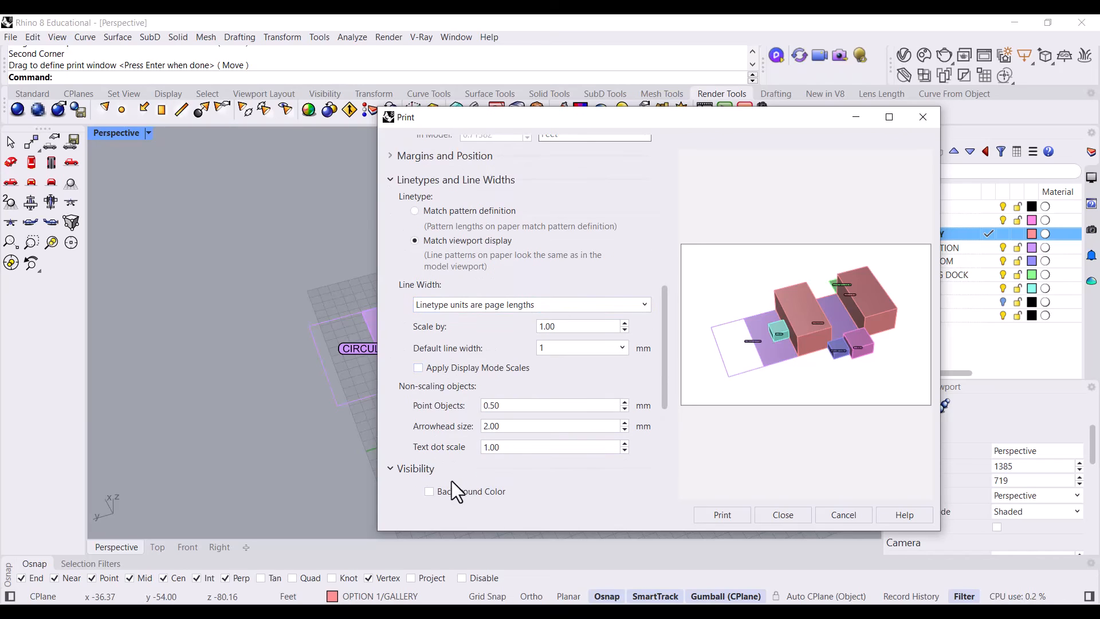
double_click(502, 451)
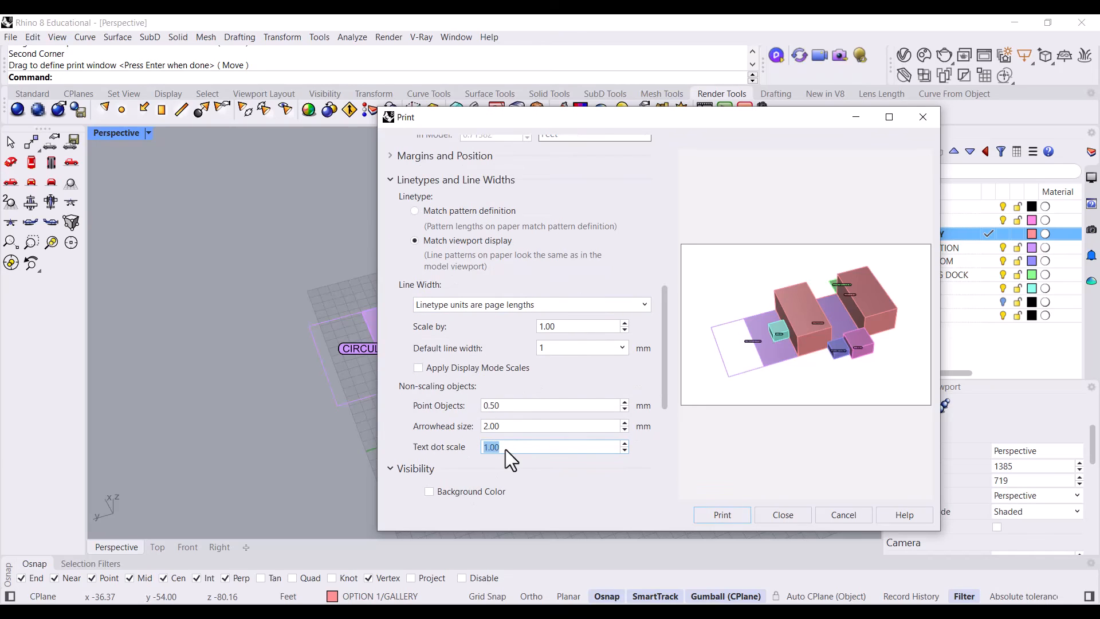
text(3)
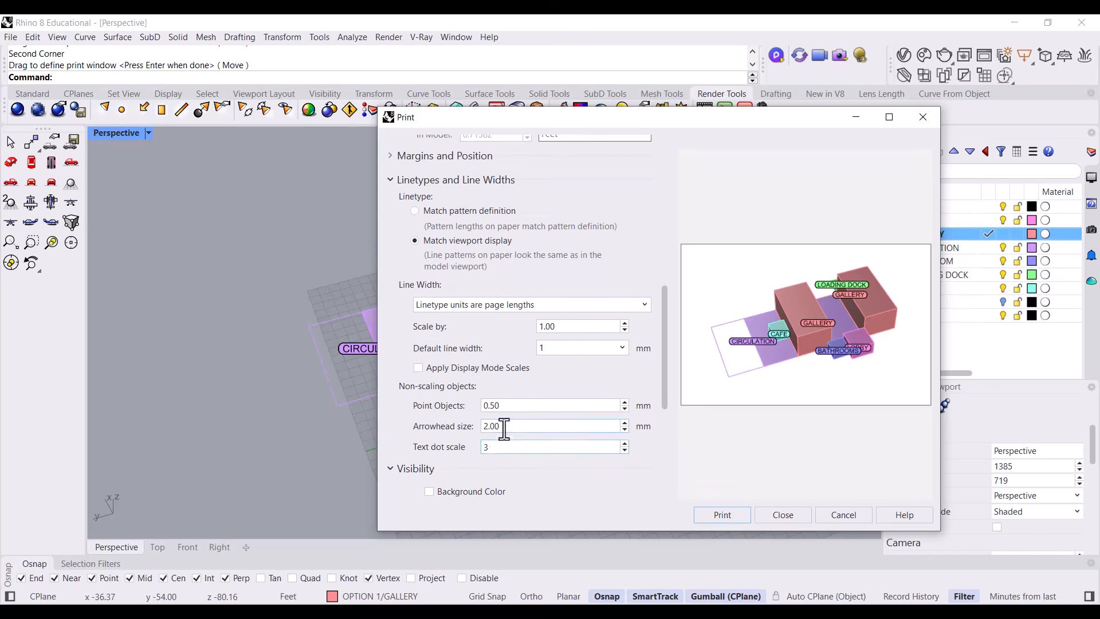
Set the print's text dot scale to 2
double_click(500, 426)
double_click(523, 447)
text(2)
double_click(521, 431)
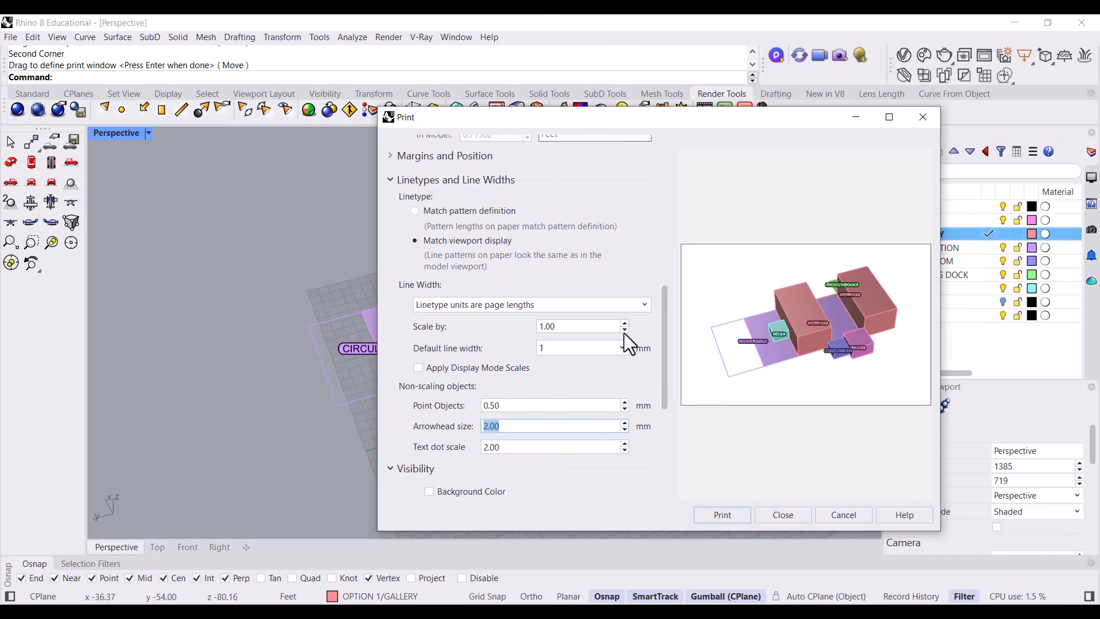
scroll(628, 291, up, 10)
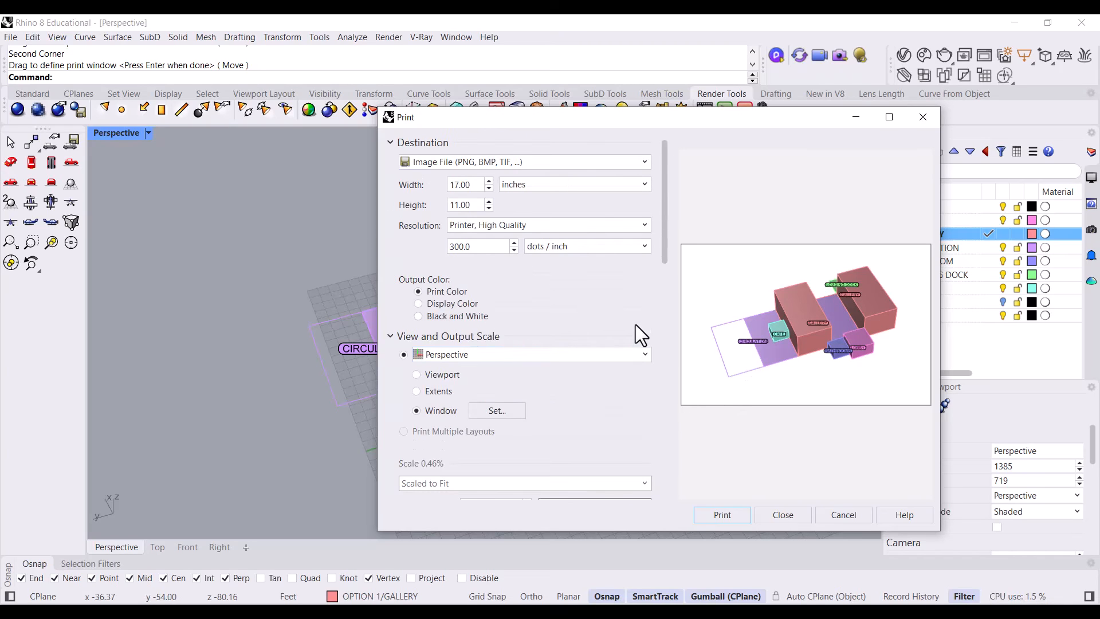
Print the view and save it to the Desktop as a JPEG named PROGRAM DIAGRAM
click(736, 516)
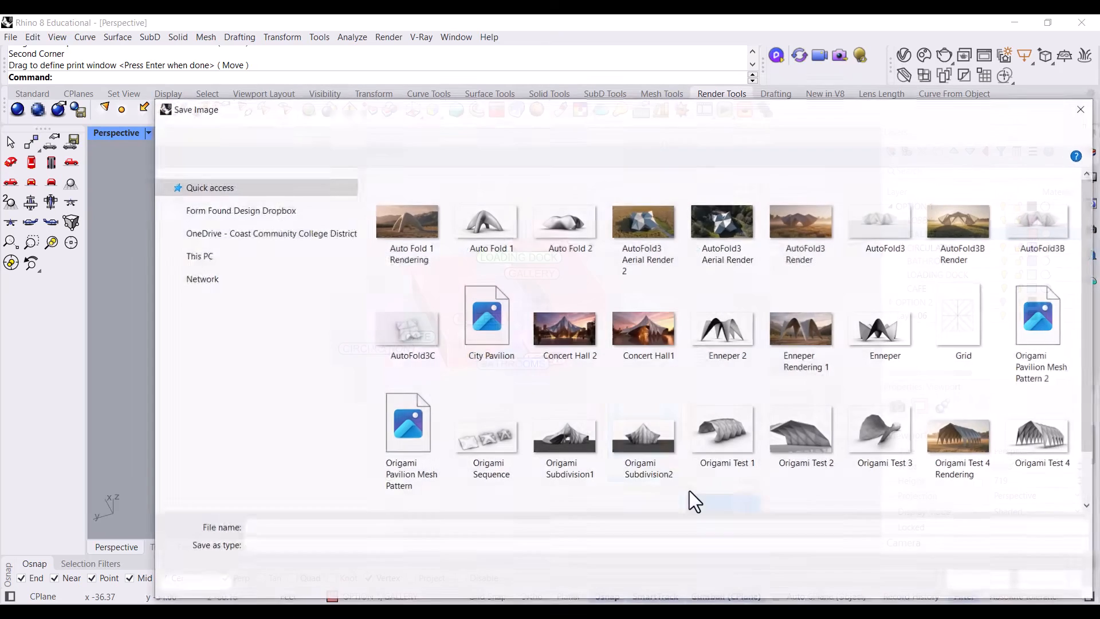
click(214, 205)
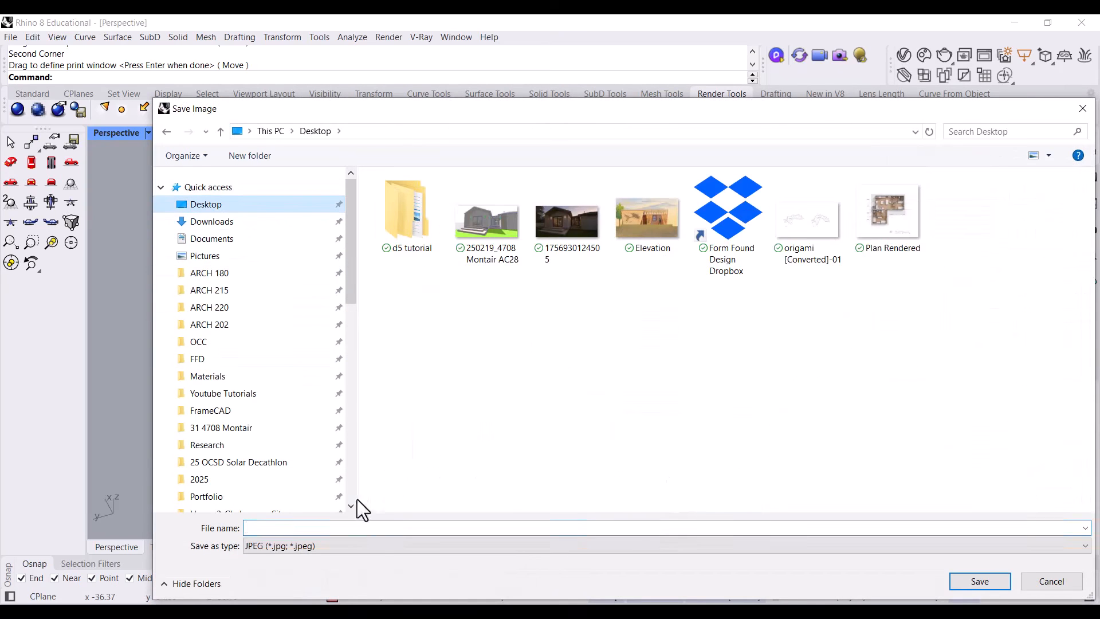
click(379, 529)
text(p)
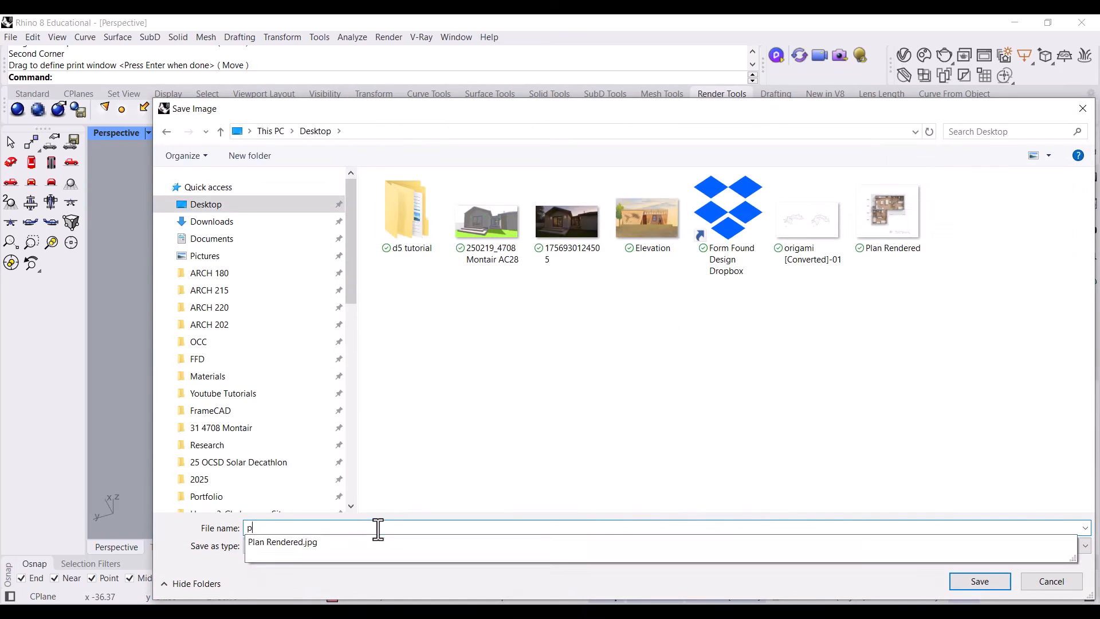
text(ROGPROGRAM DIAGRAM)
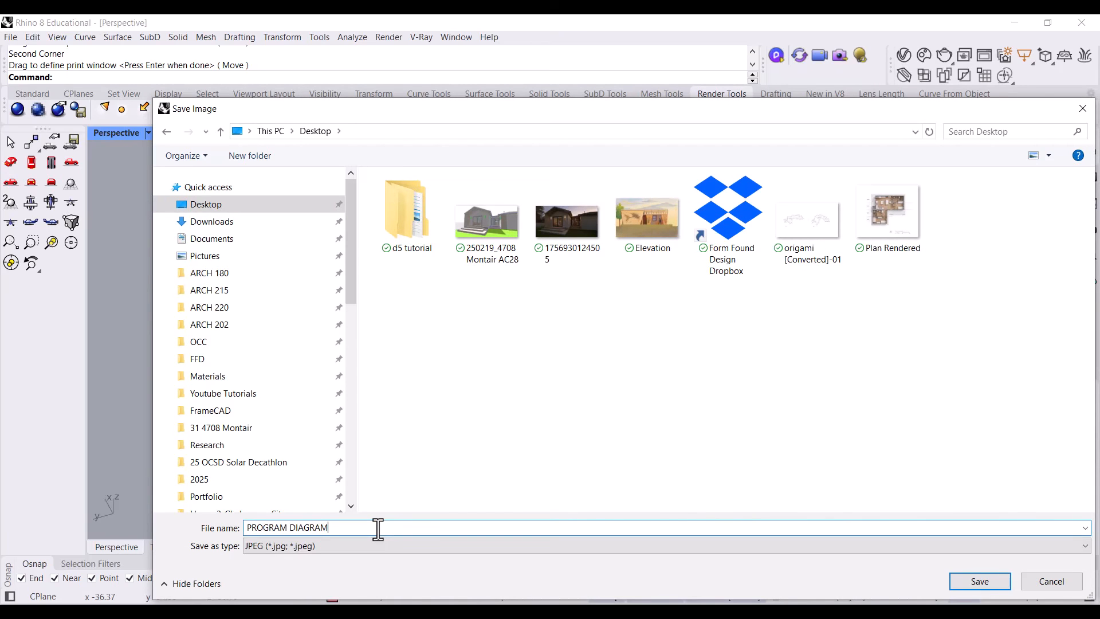
key(Return)
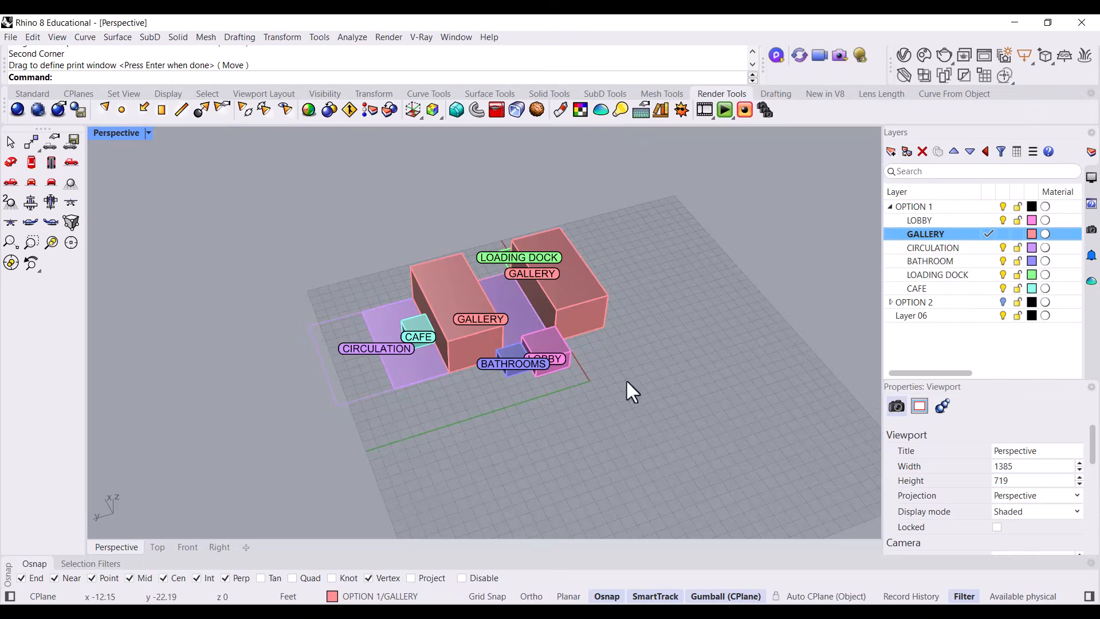
Duplicate the OPTION 1 layer together with its objects and all of its sublayers
click(913, 206)
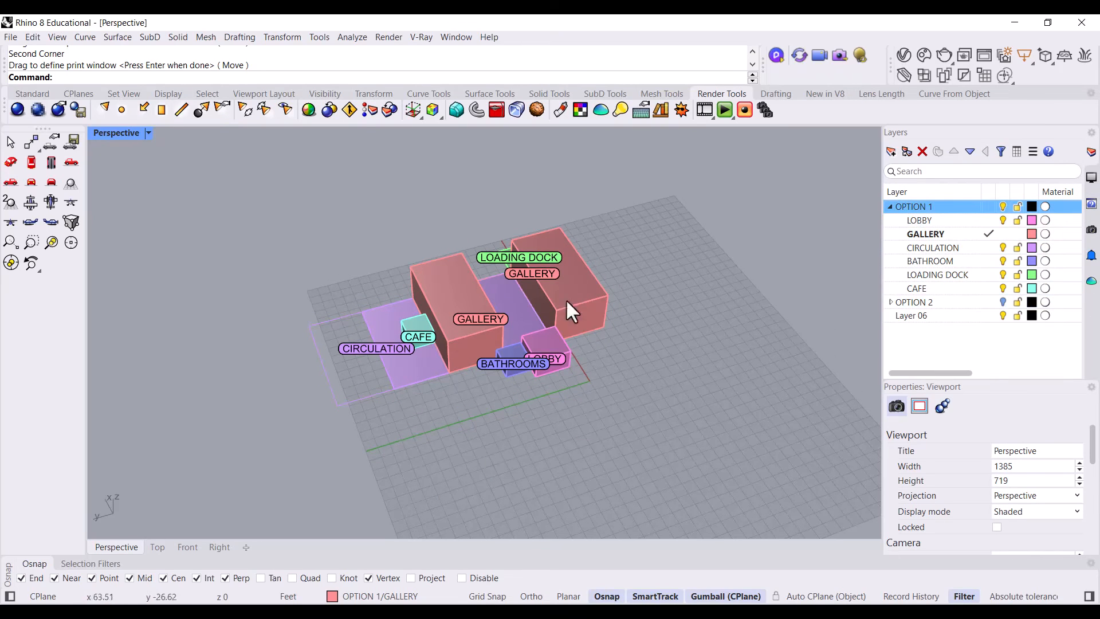
scroll(431, 267, up, 3)
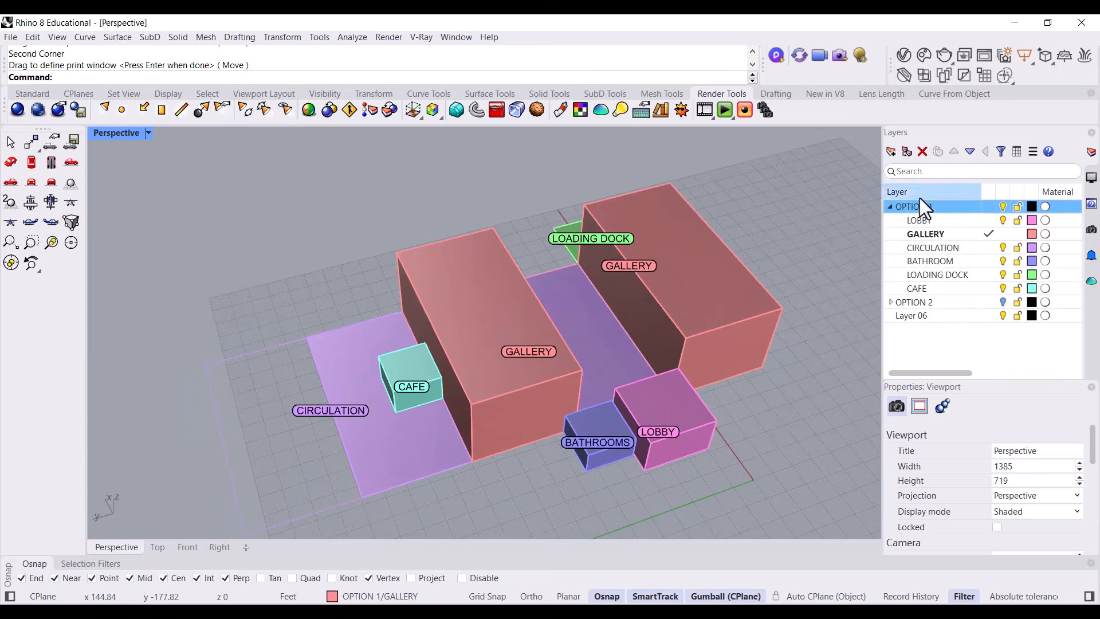
right_click(907, 205)
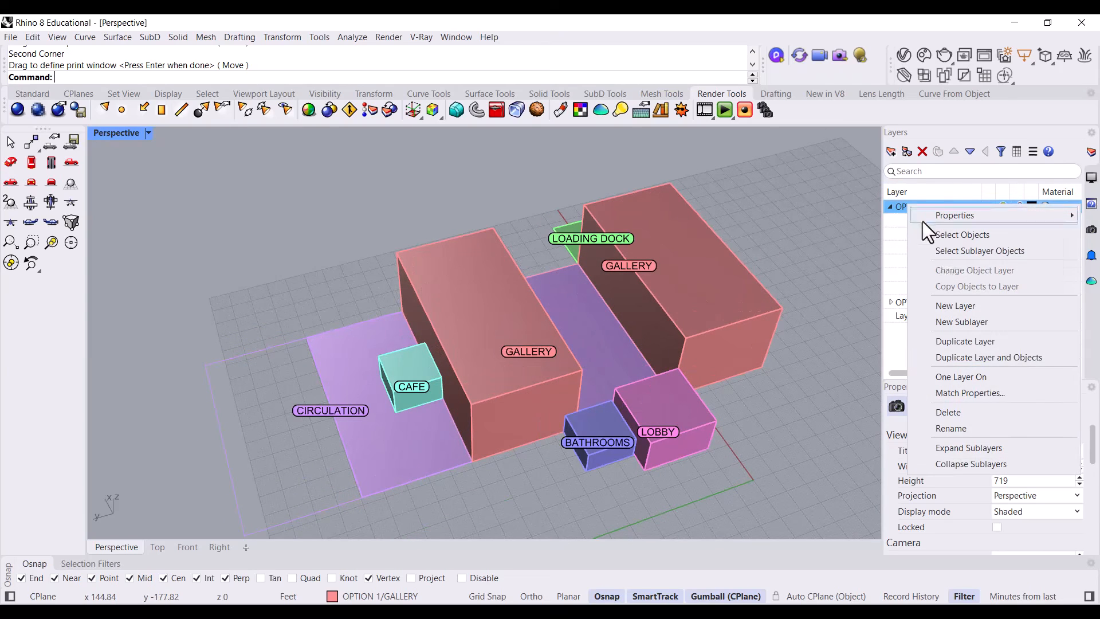
click(982, 358)
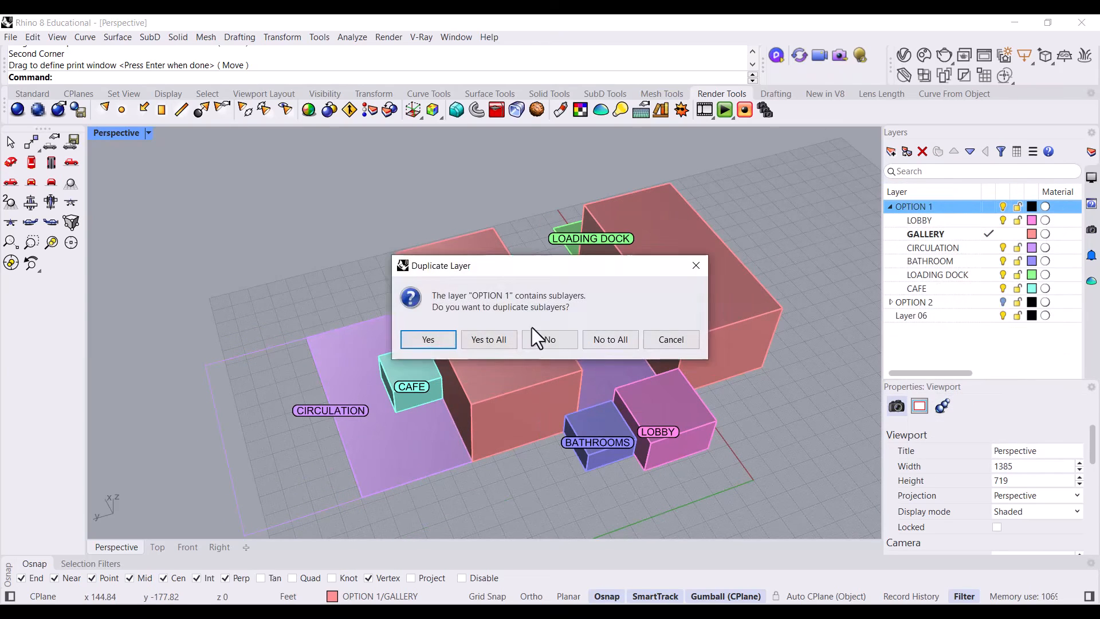
click(502, 340)
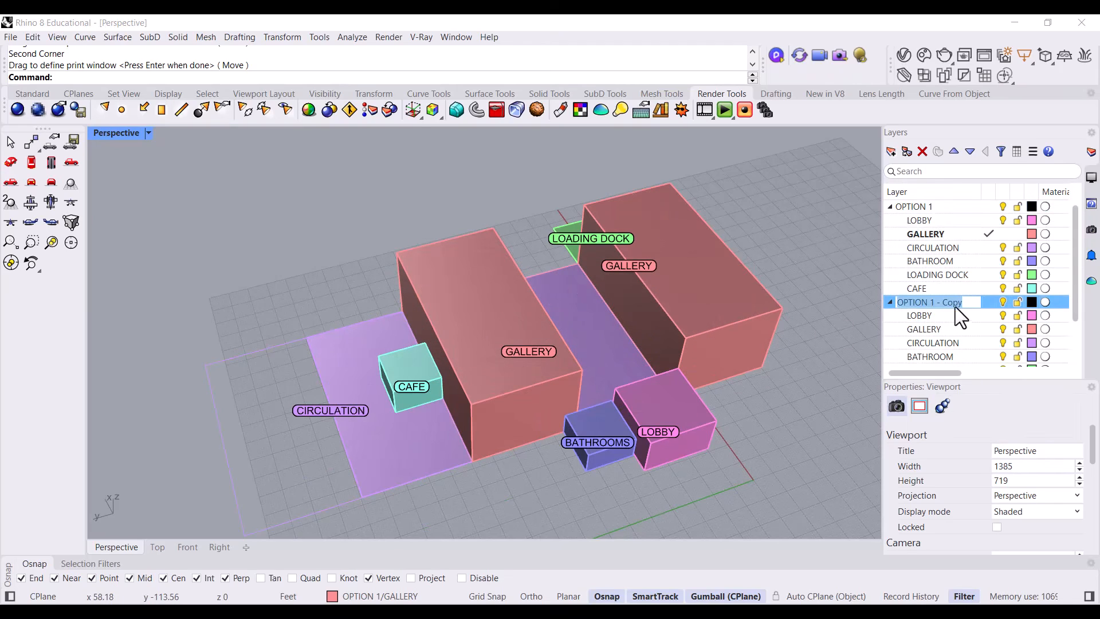
Rename the duplicated parent layer as OPTION 3
click(930, 302)
key(BackSpace)
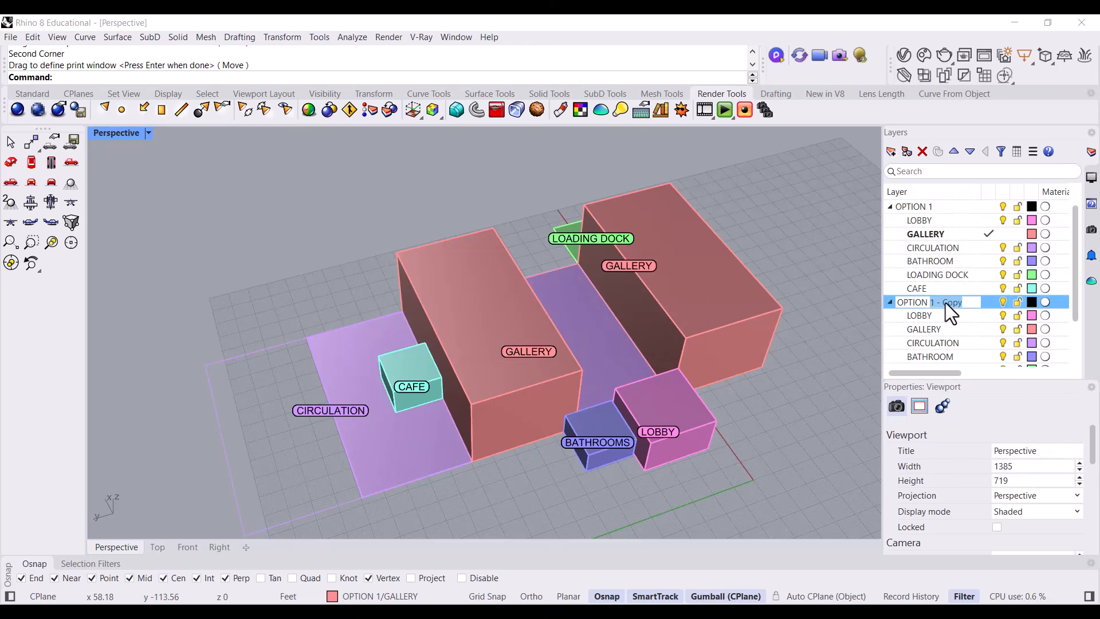
text(3)
click(947, 317)
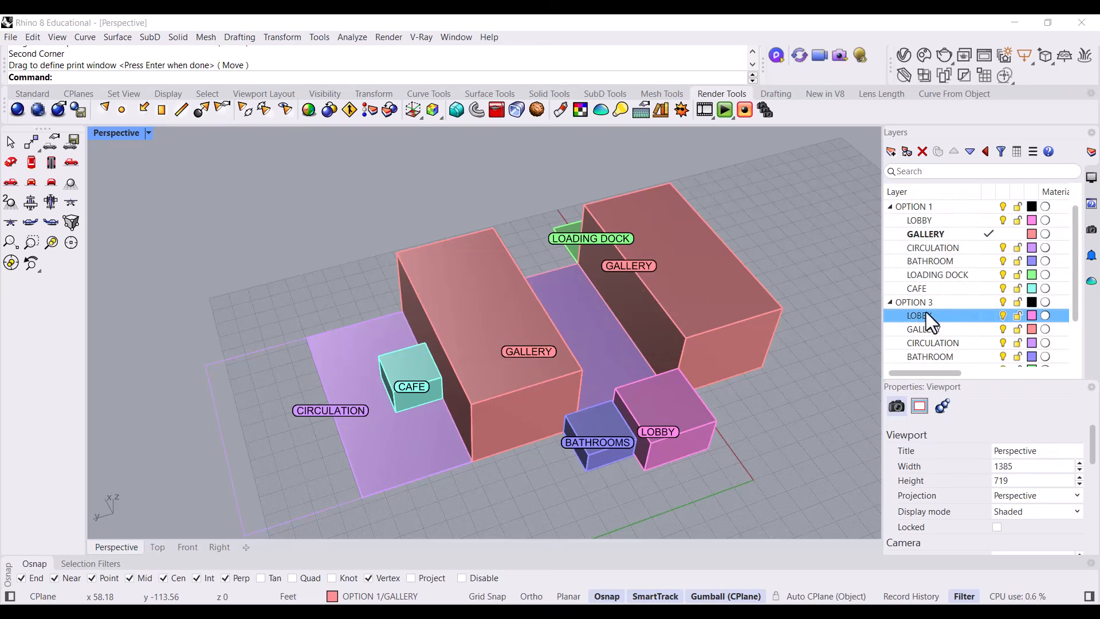
Make OPTION 3 the current layer and hide the OPTION 1 layer
click(988, 303)
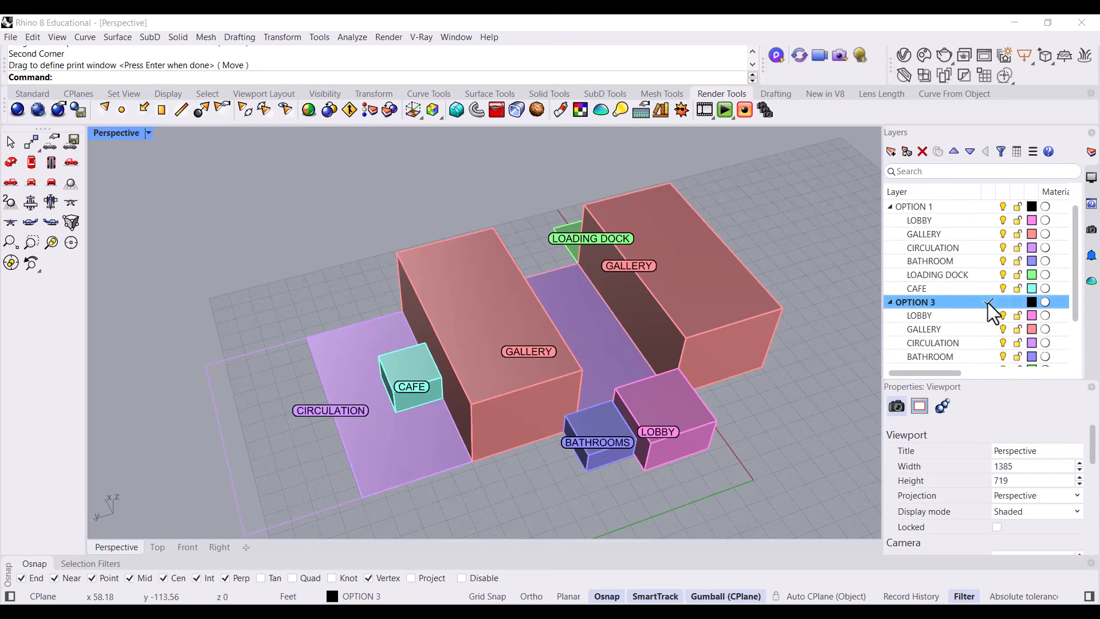
click(1004, 206)
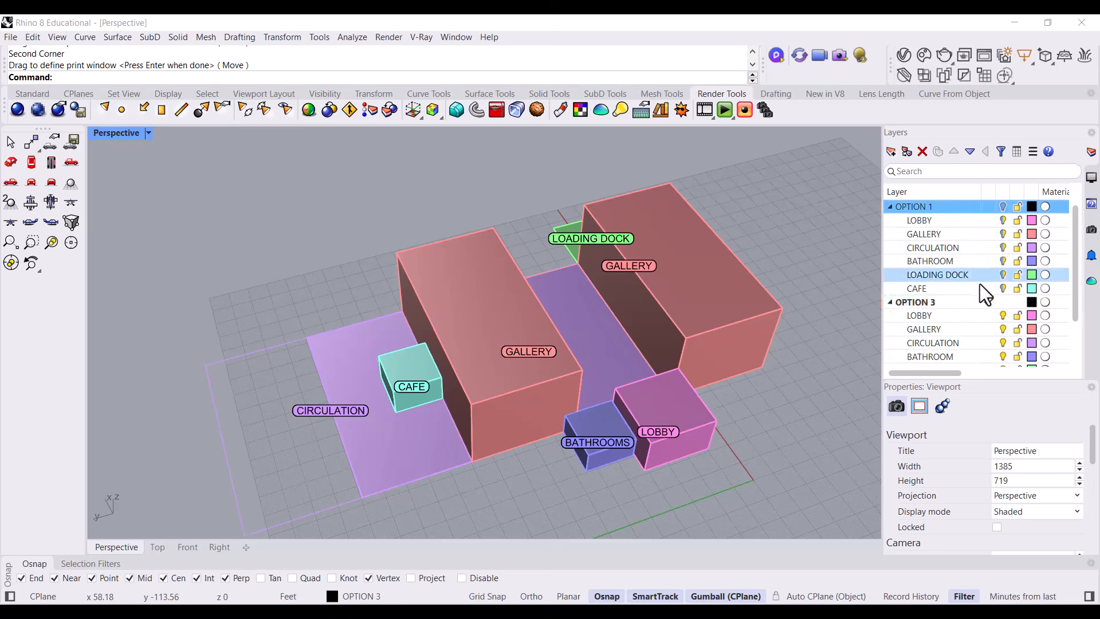
scroll(963, 322, down, 2)
Move the OPTION 3 gallery beside the loading dock away from the circulation, and move the lobby inward onto the circulation area
click(698, 315)
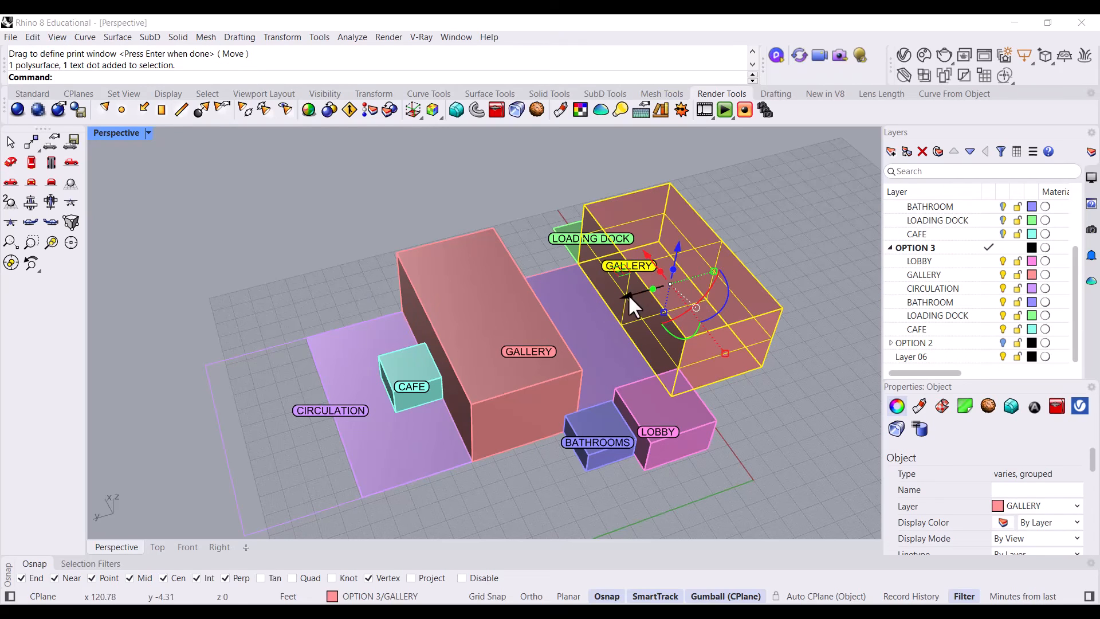
drag(628, 294, 699, 282)
click(650, 396)
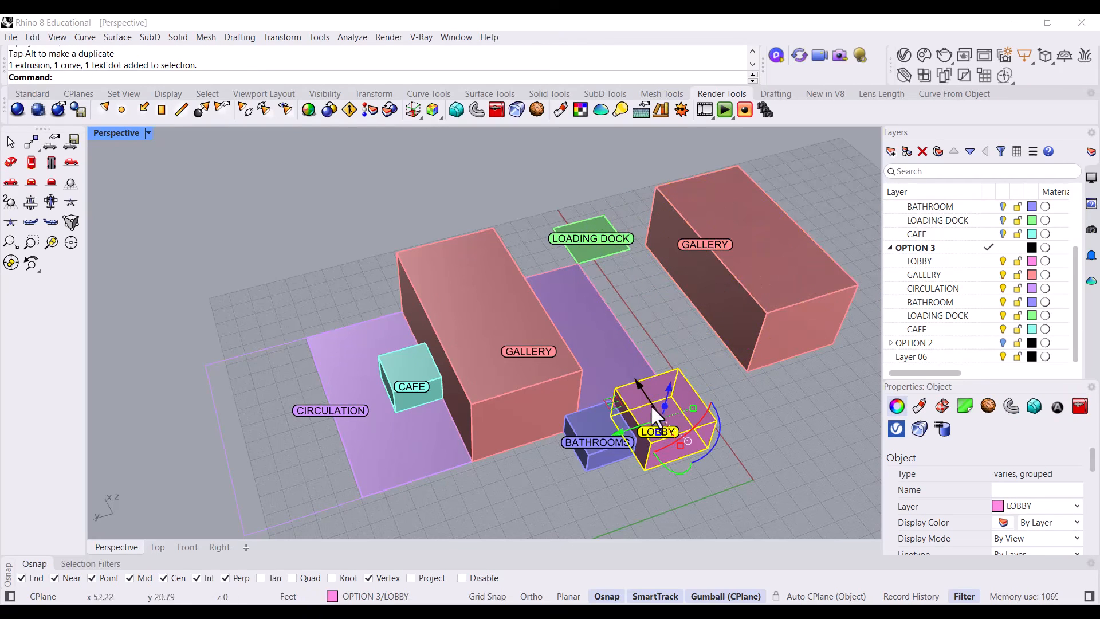
drag(651, 404, 625, 374)
click(758, 408)
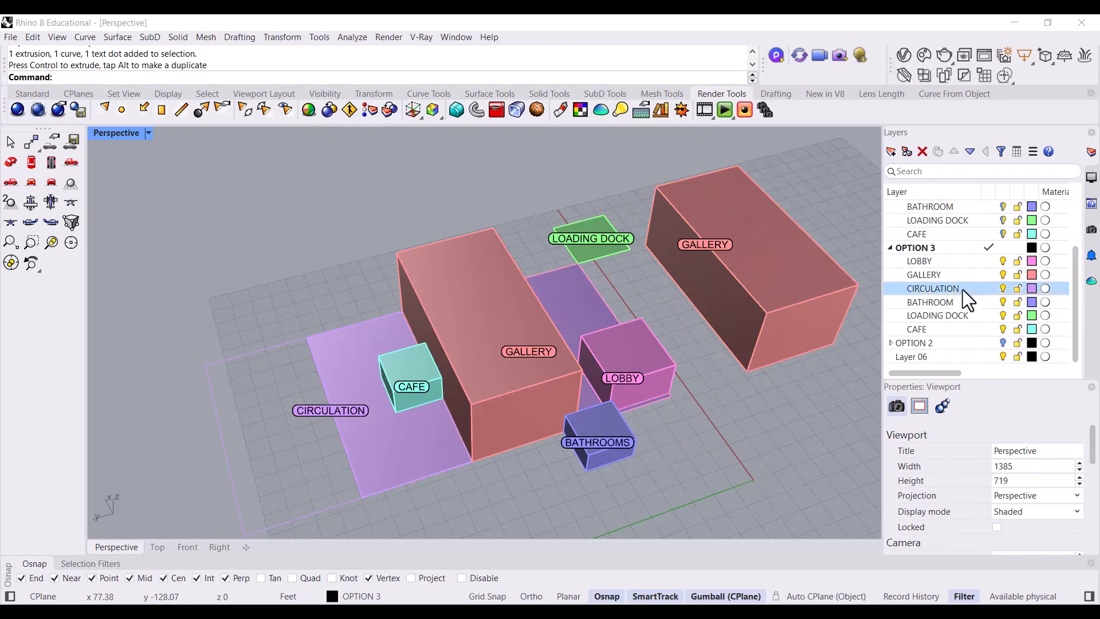
Make Layer 06 current, hide the OPTION 3 layer and show the OPTION 1 layer again
click(745, 369)
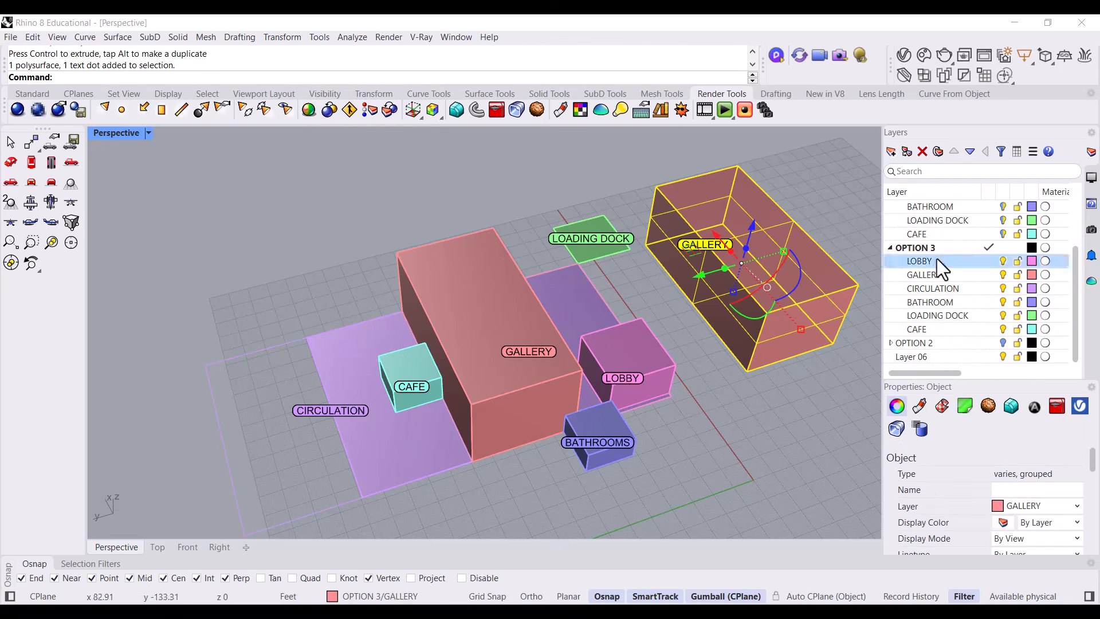
click(989, 358)
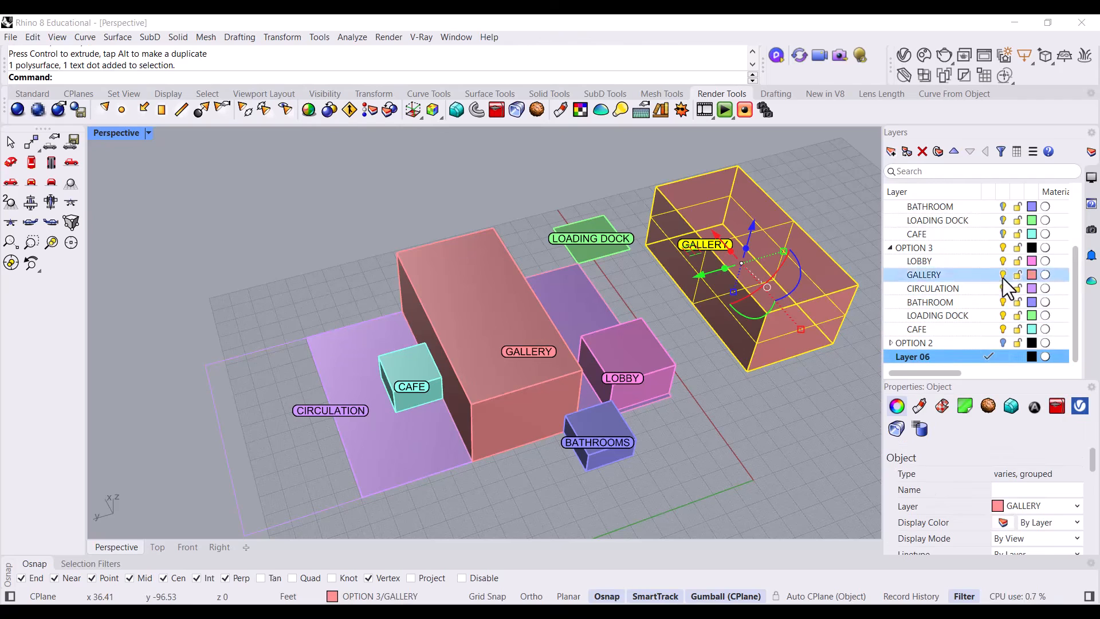
click(1003, 248)
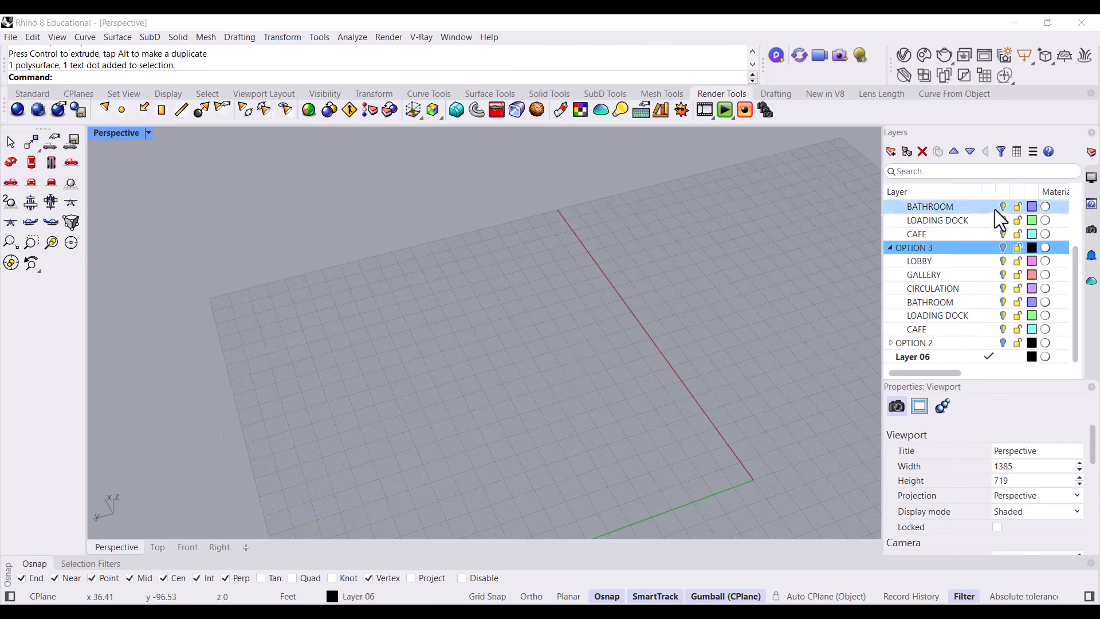
scroll(1004, 246, up, 2)
click(1002, 207)
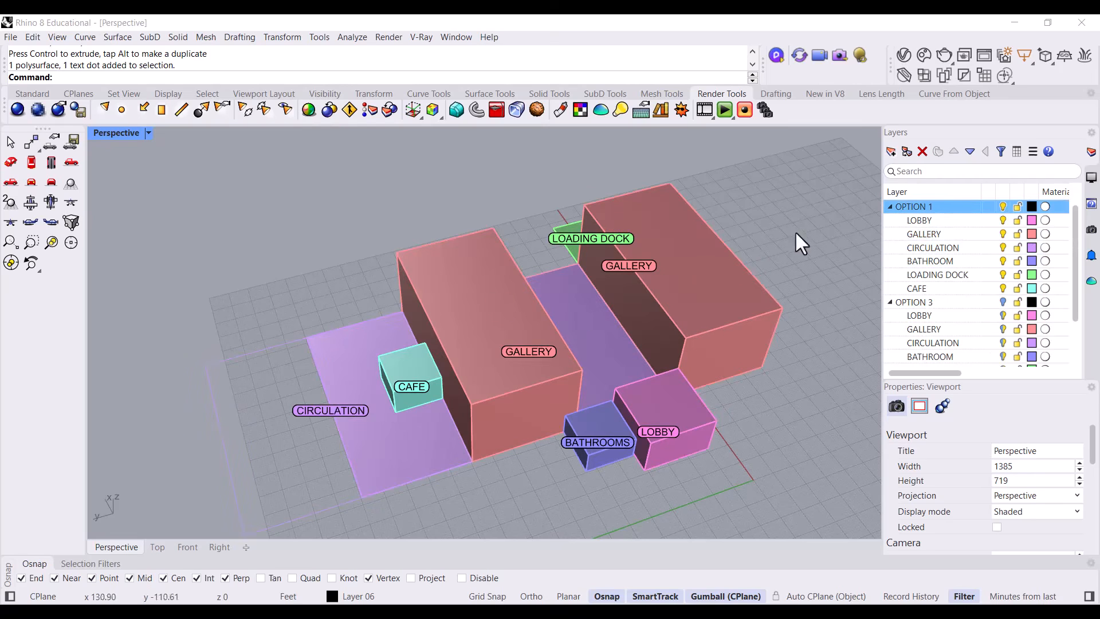
Open the model's list of named views
click(1092, 230)
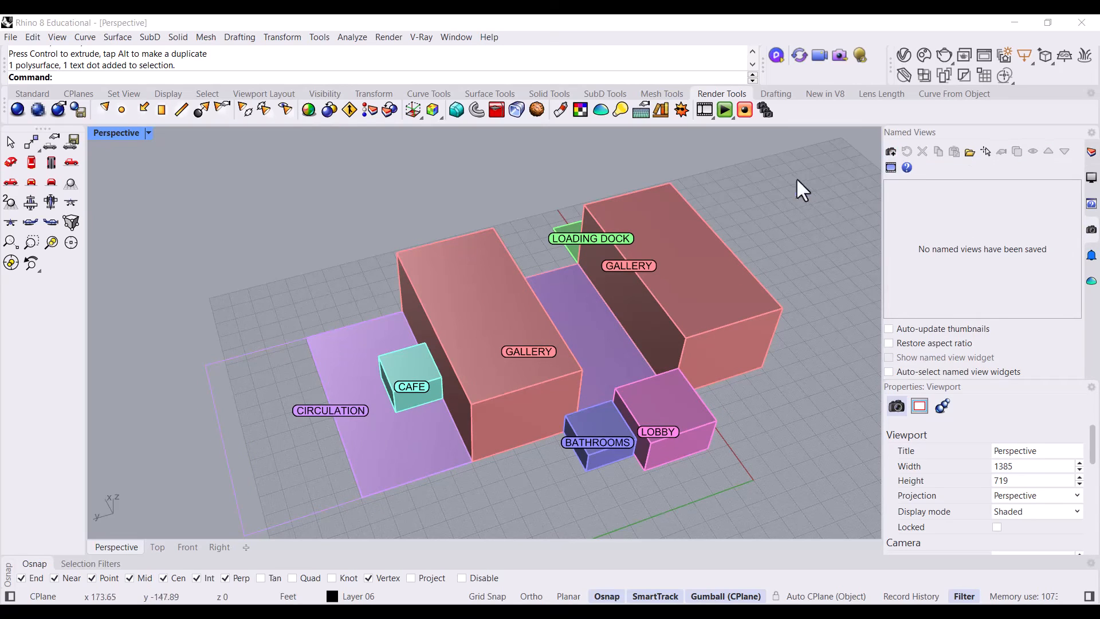
click(109, 128)
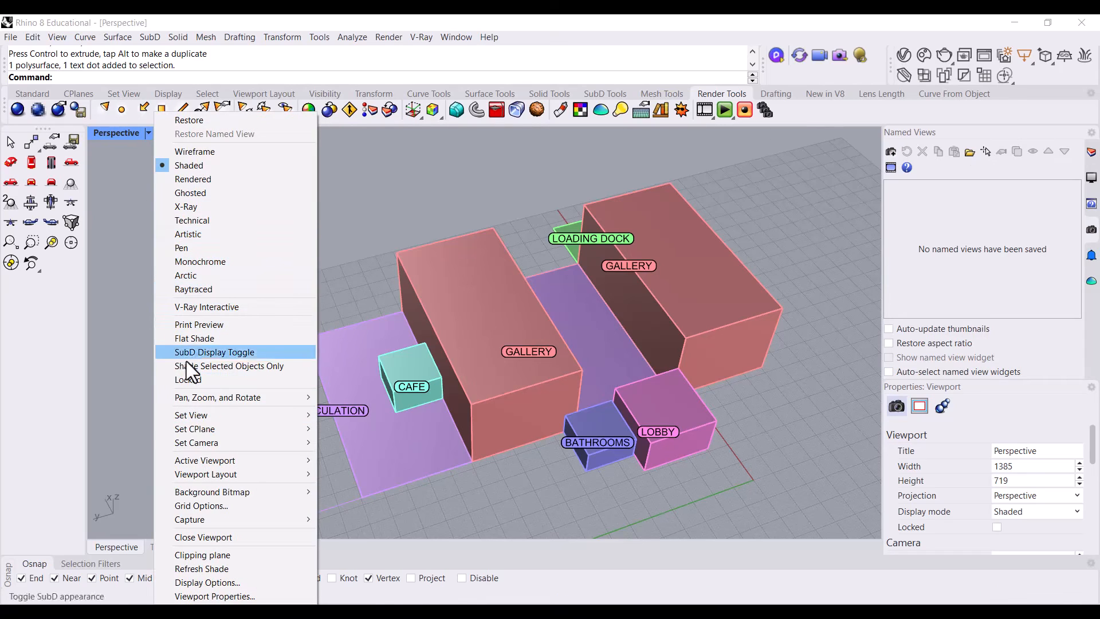
mouse_move(232, 413)
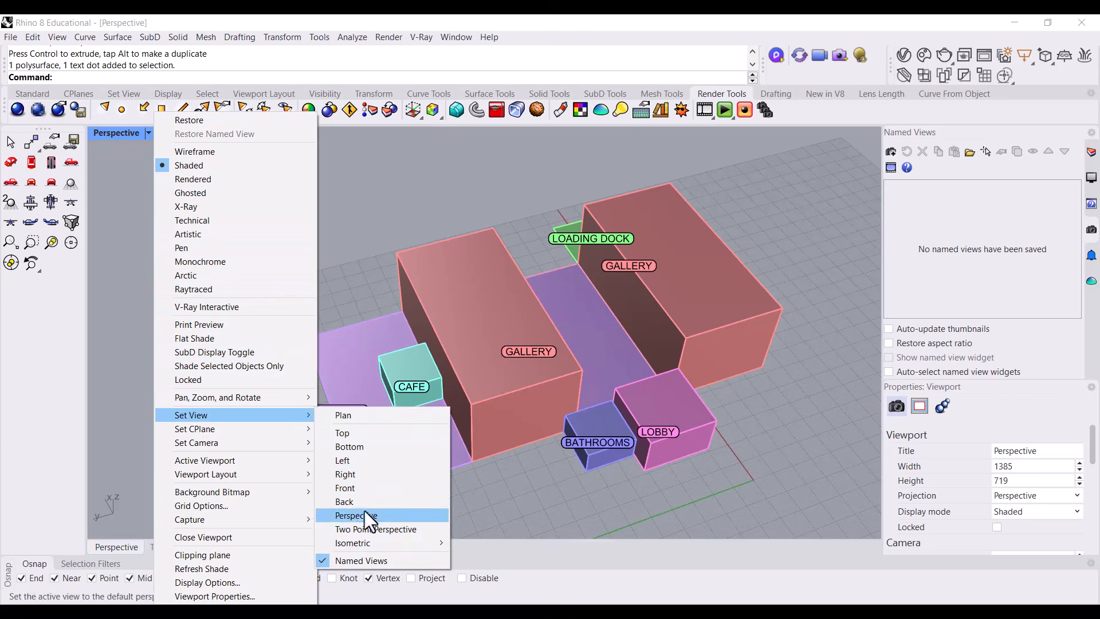
click(817, 259)
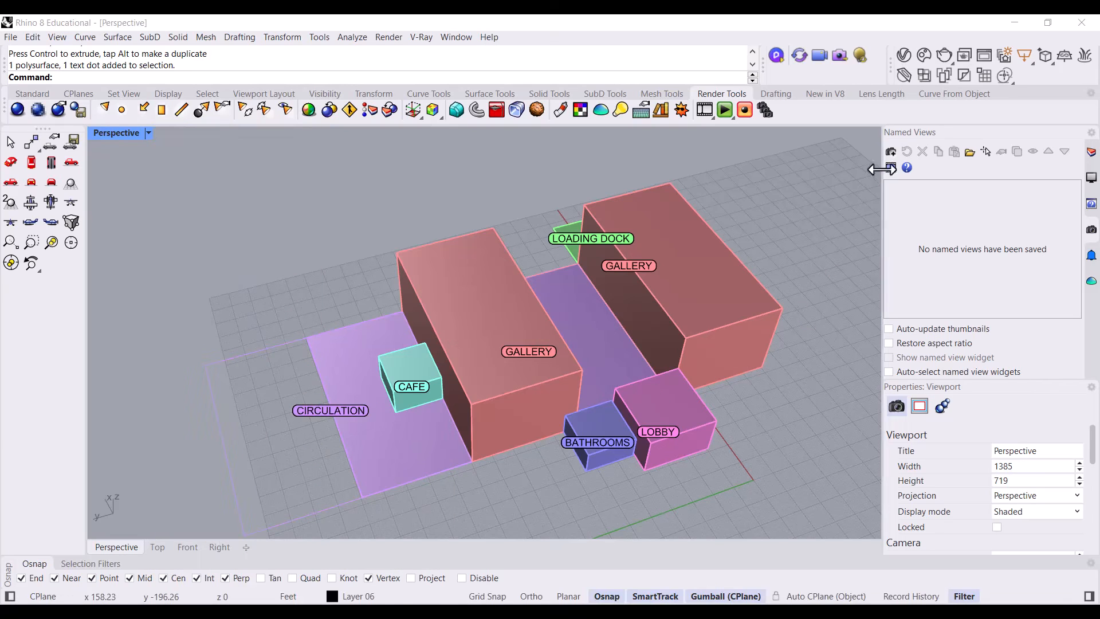
Save the current viewport as a named view called Perspective 1, and restore it after orbiting away
mouse_move(718, 269)
right_down()
mouse_move(721, 253)
mouse_move(705, 265)
right_up()
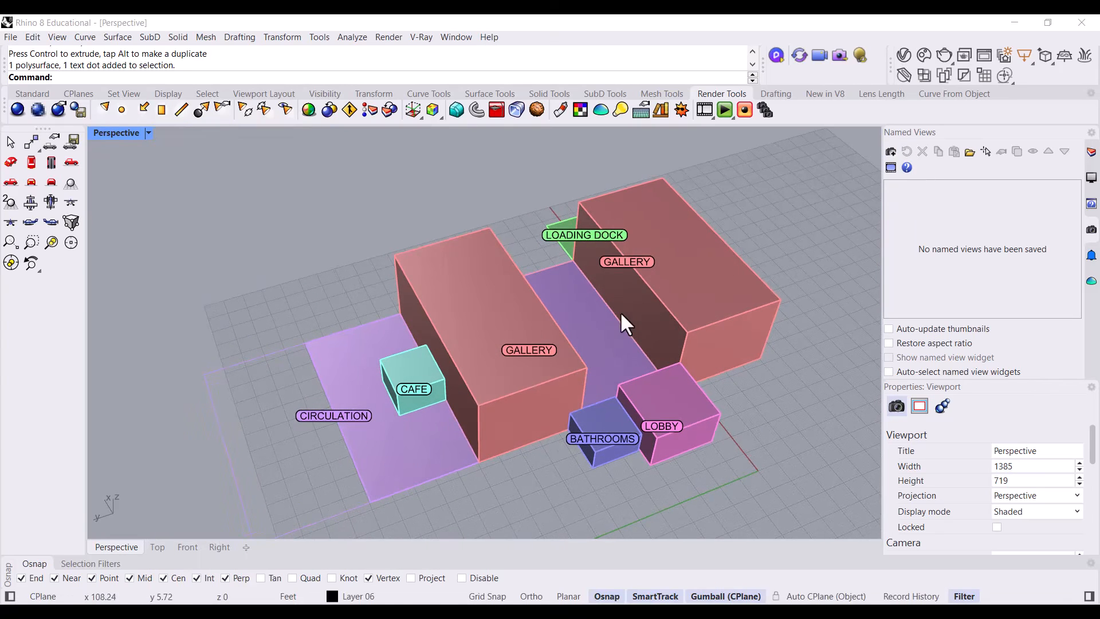
click(892, 153)
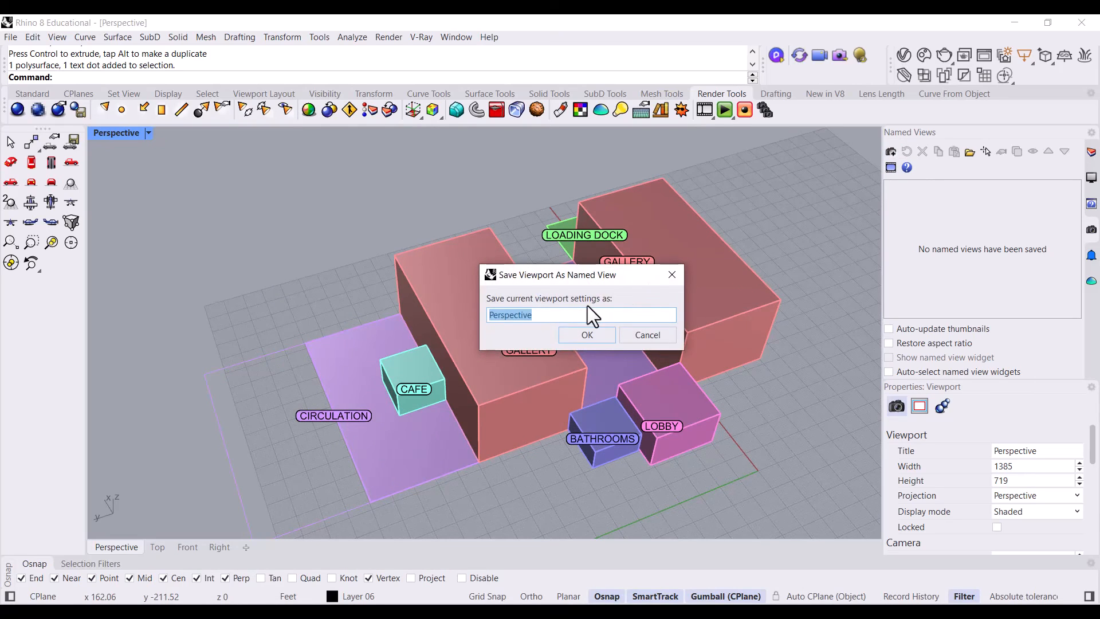
key(End)
text(1)
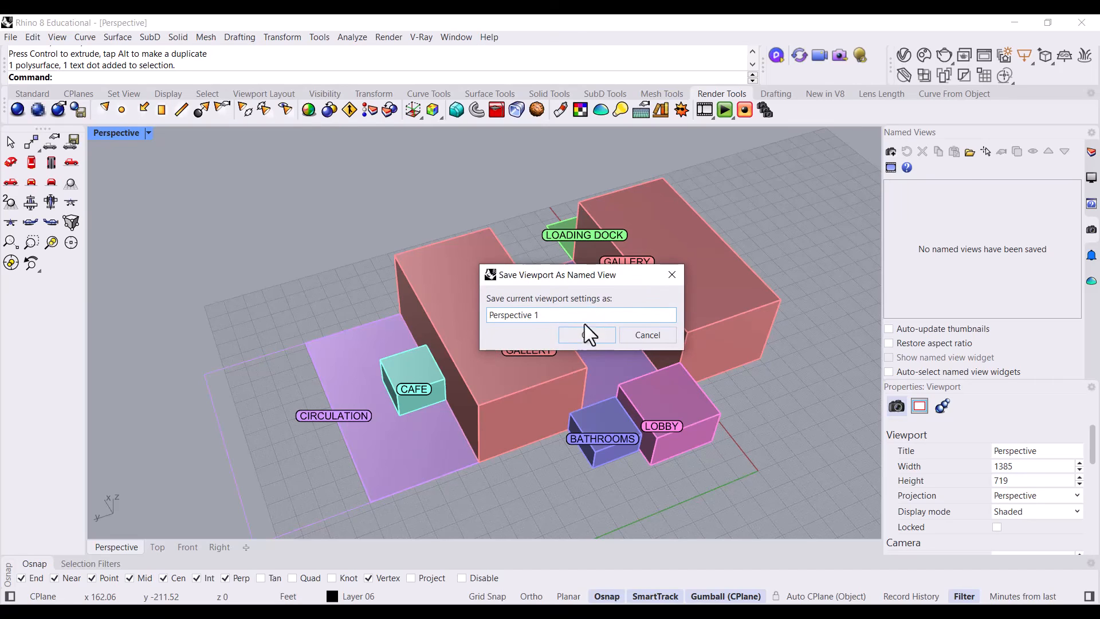
click(585, 328)
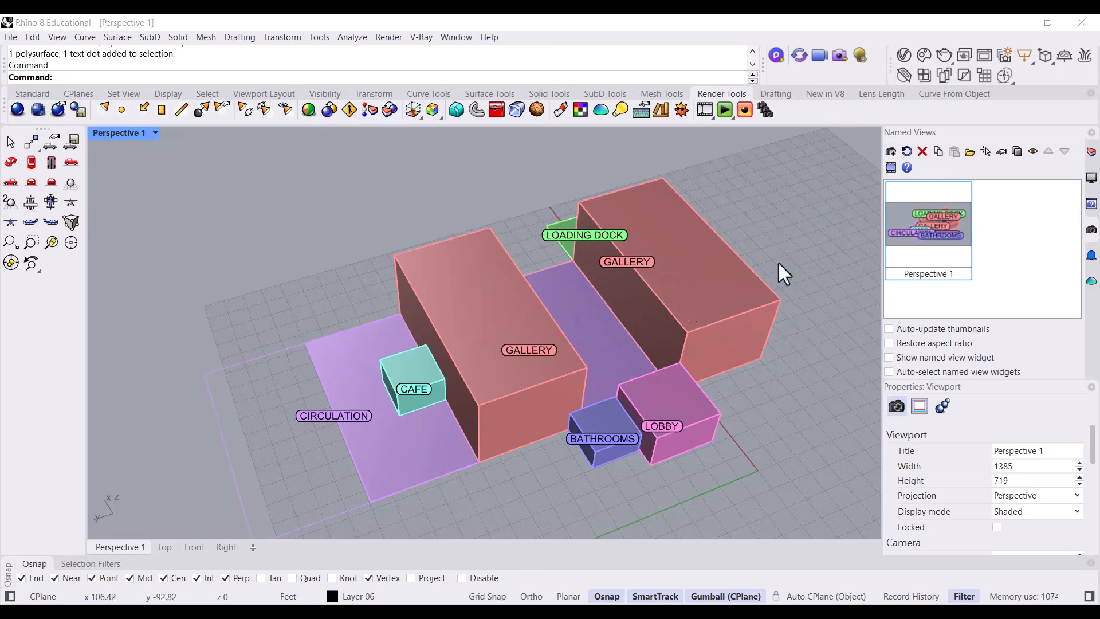
right_drag(778, 260, 659, 252)
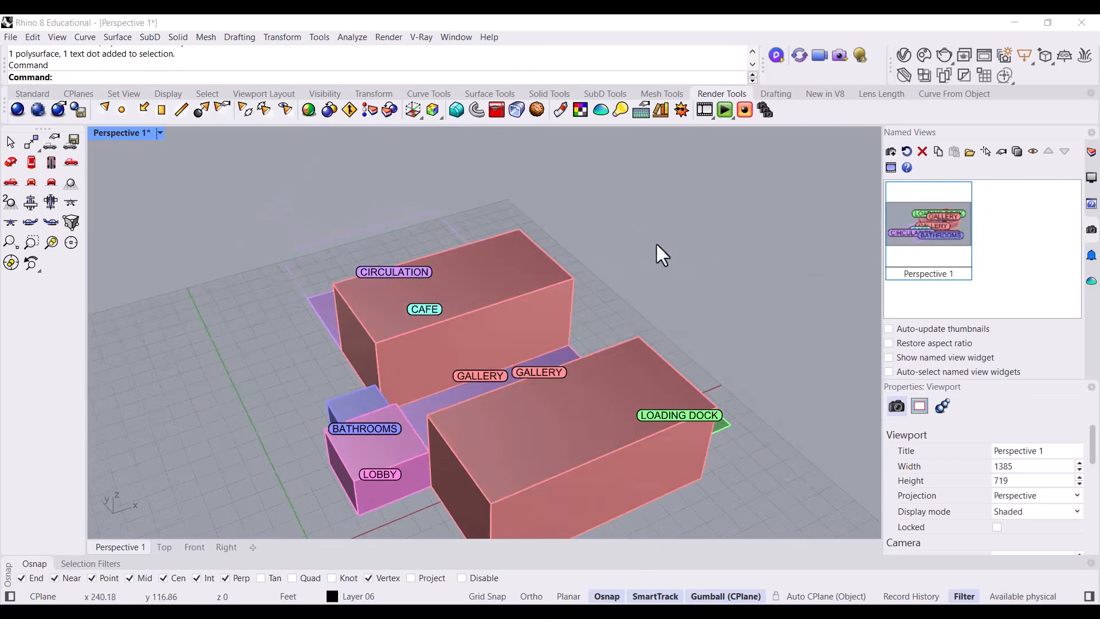
double_click(922, 232)
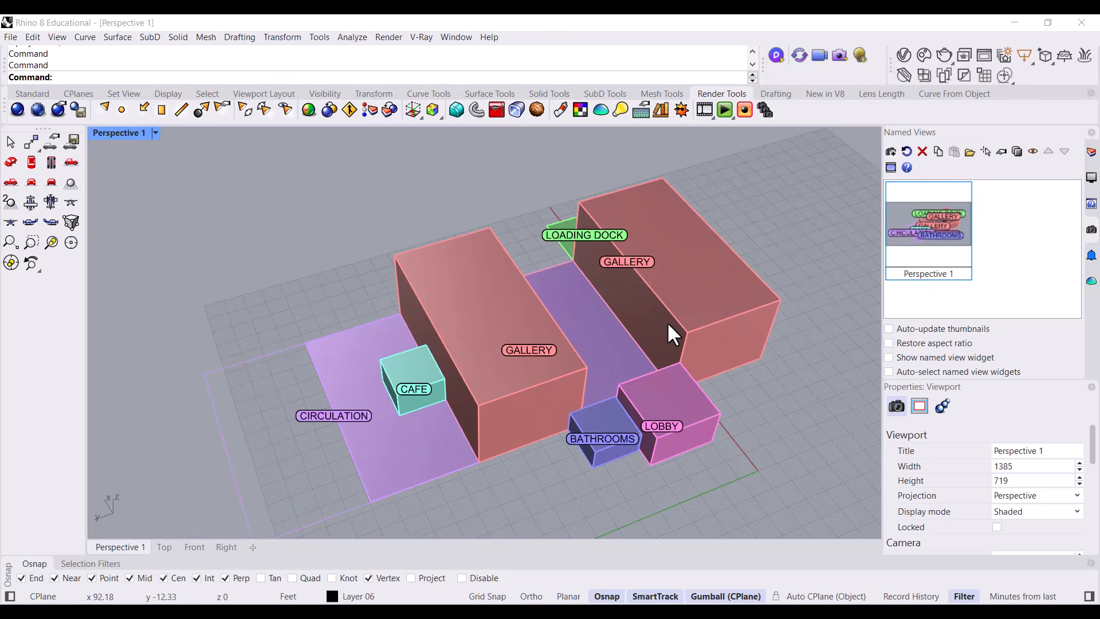
Switch the viewport to an isometric view from the NW using the Isometric command
text(Isometric)
key(Return)
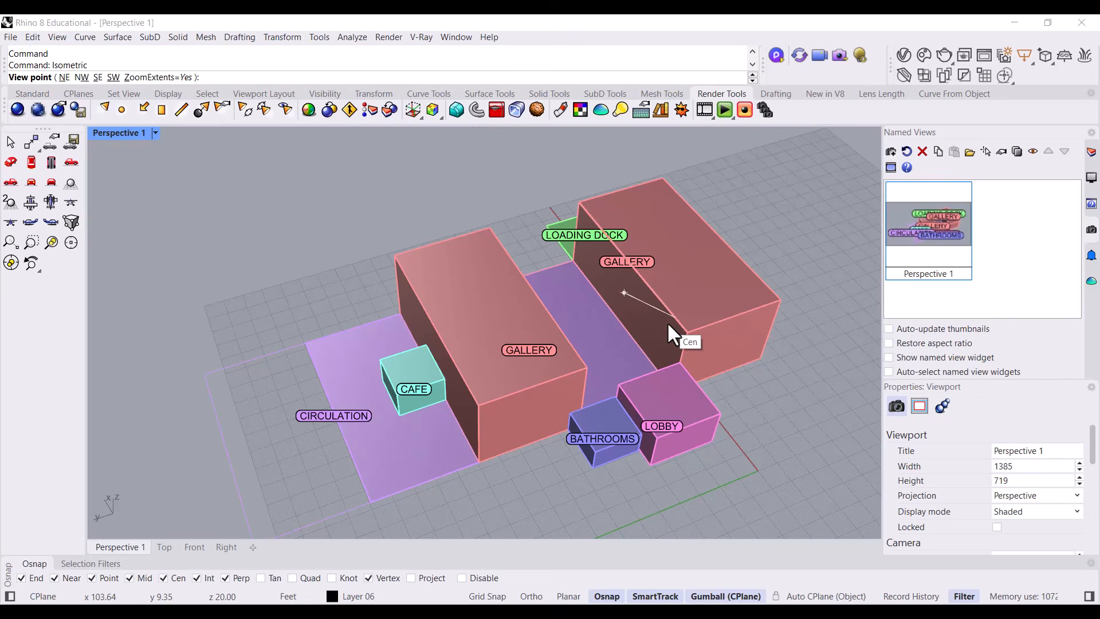
click(82, 78)
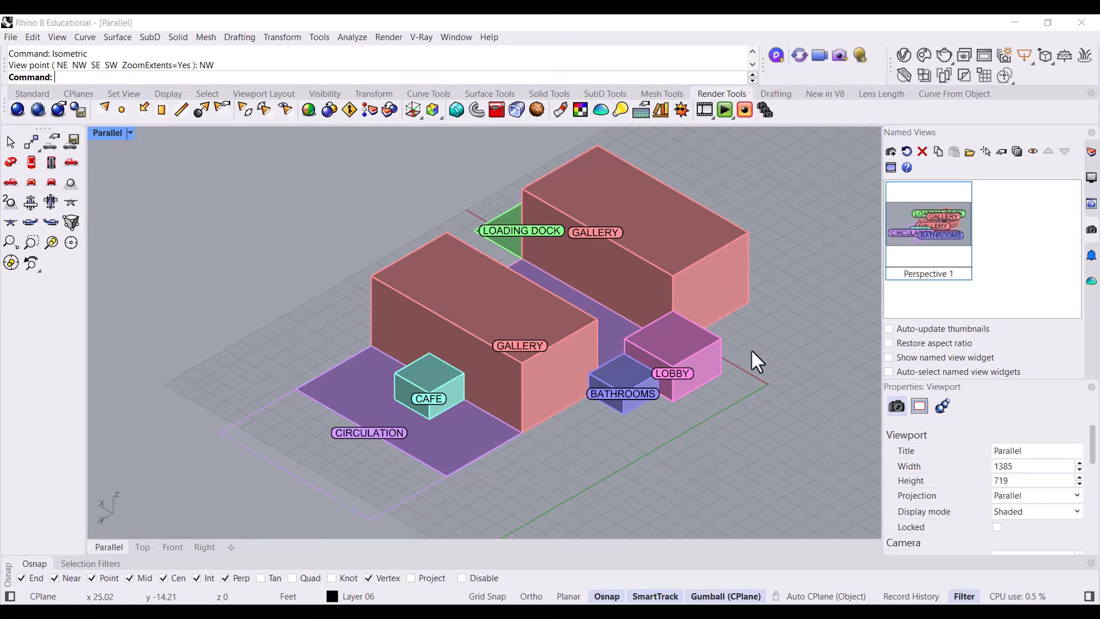
Save the current isometric viewport as a named view called PARALLEL
right_click(911, 219)
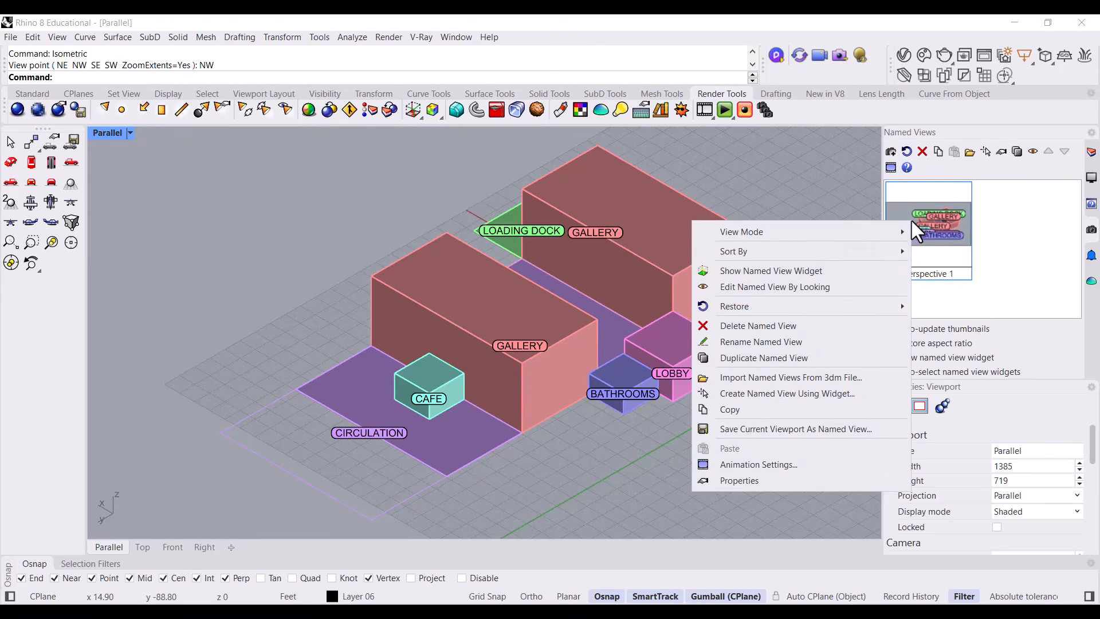
click(1015, 231)
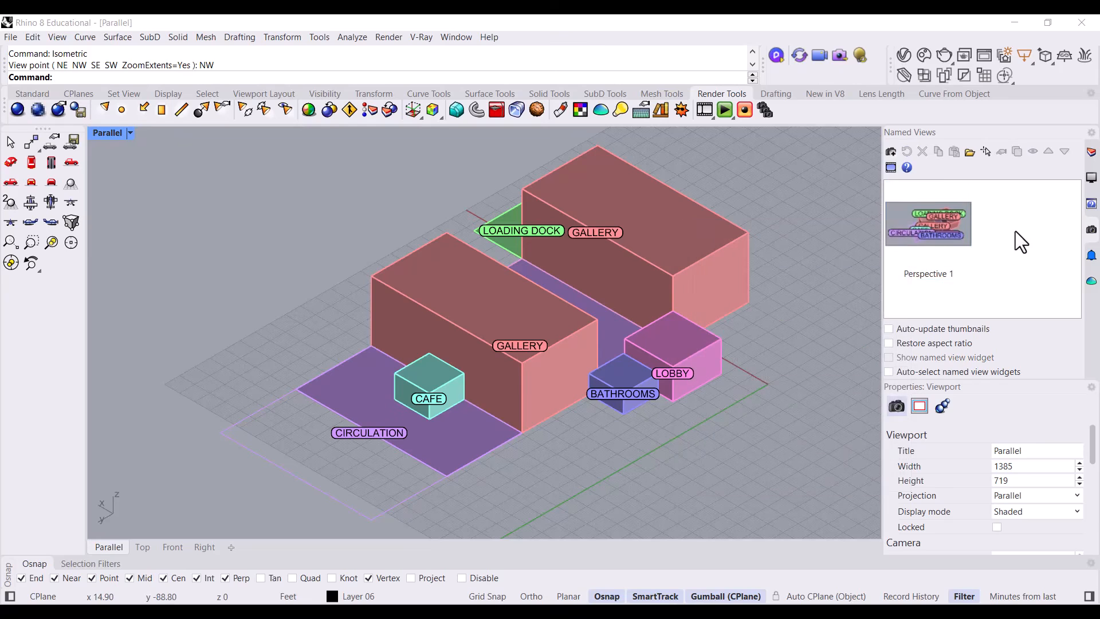
click(892, 152)
click(903, 227)
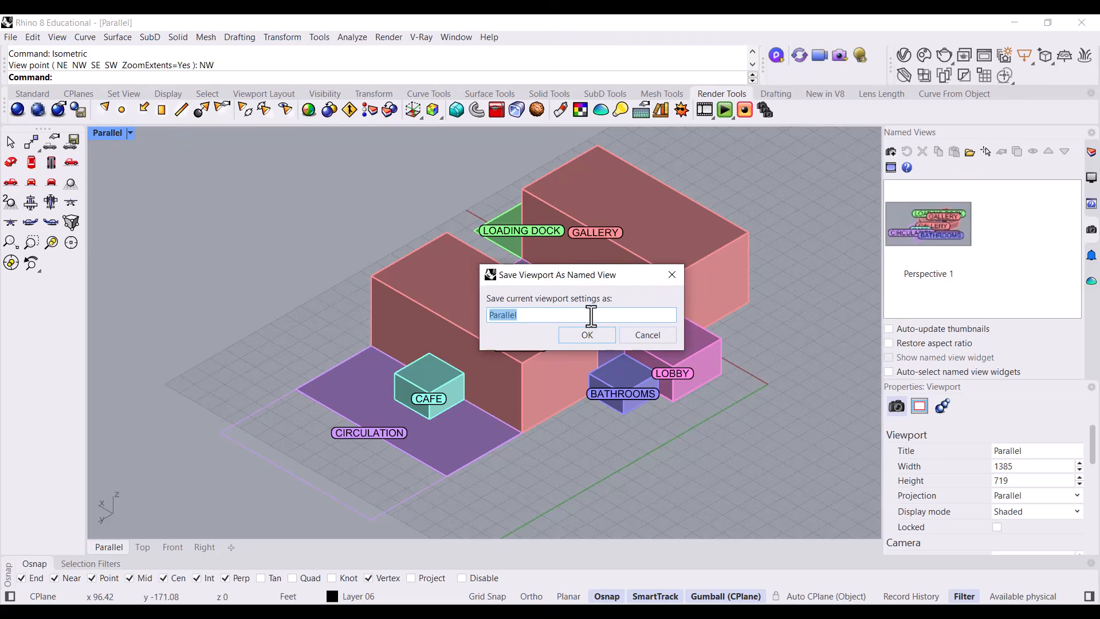
text(pER)
key(BackSpace)
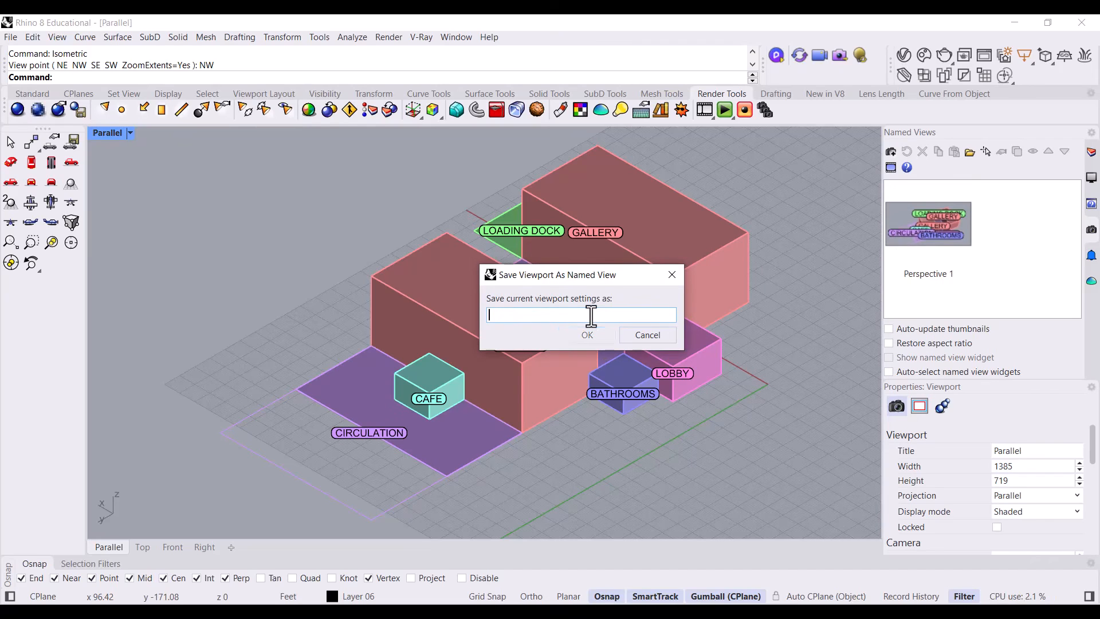
text(PARALLELL)
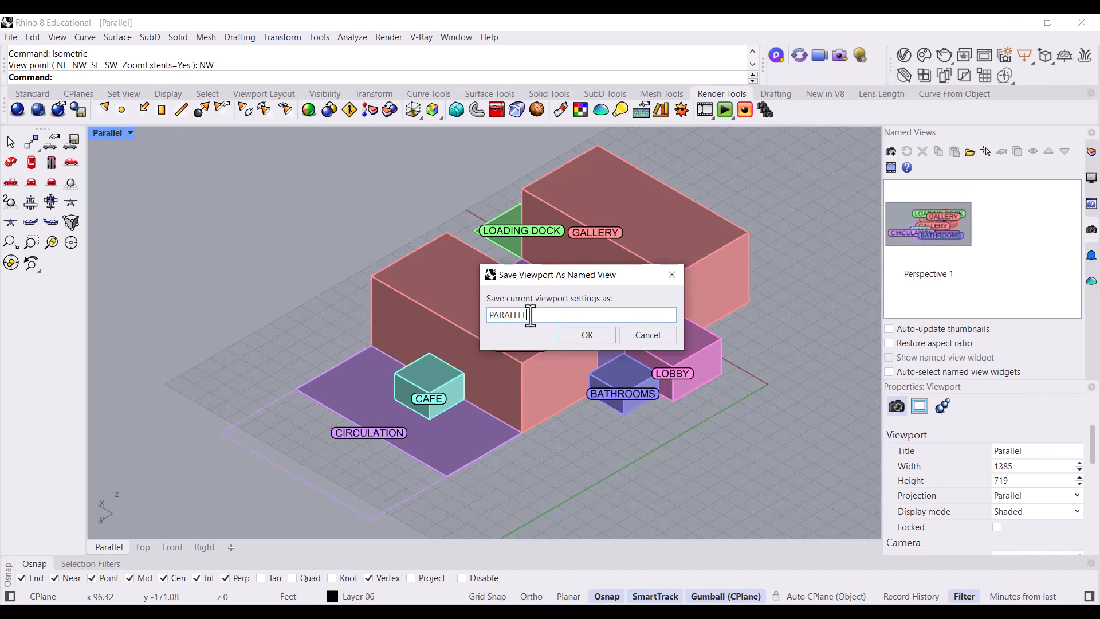
click(573, 332)
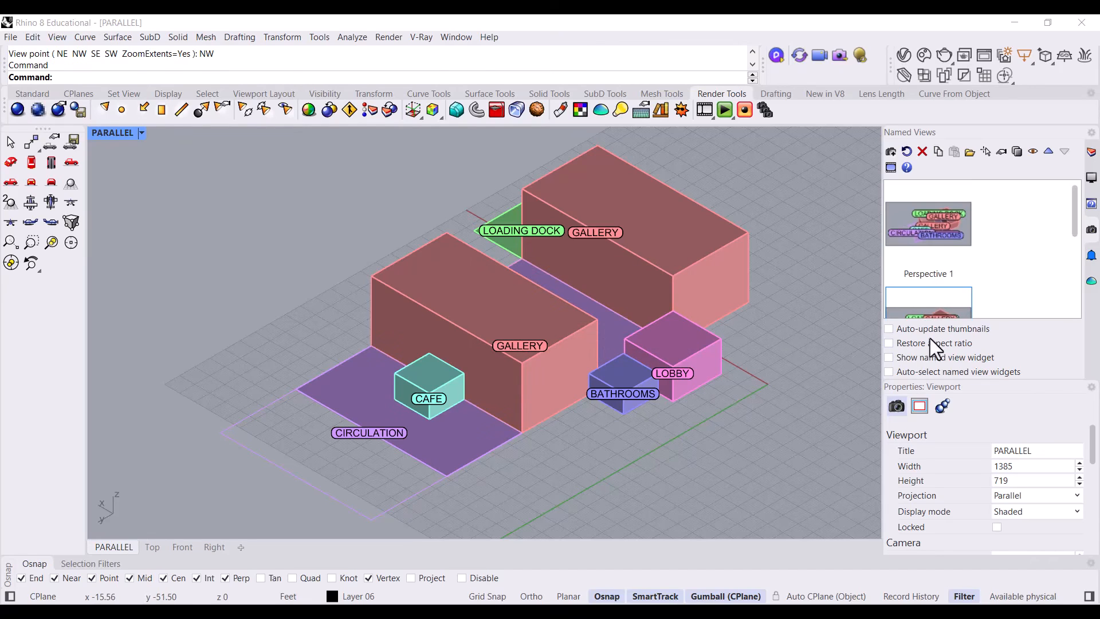
Test the PARALLEL named view by orbiting the model away and restoring the saved view
double_click(949, 302)
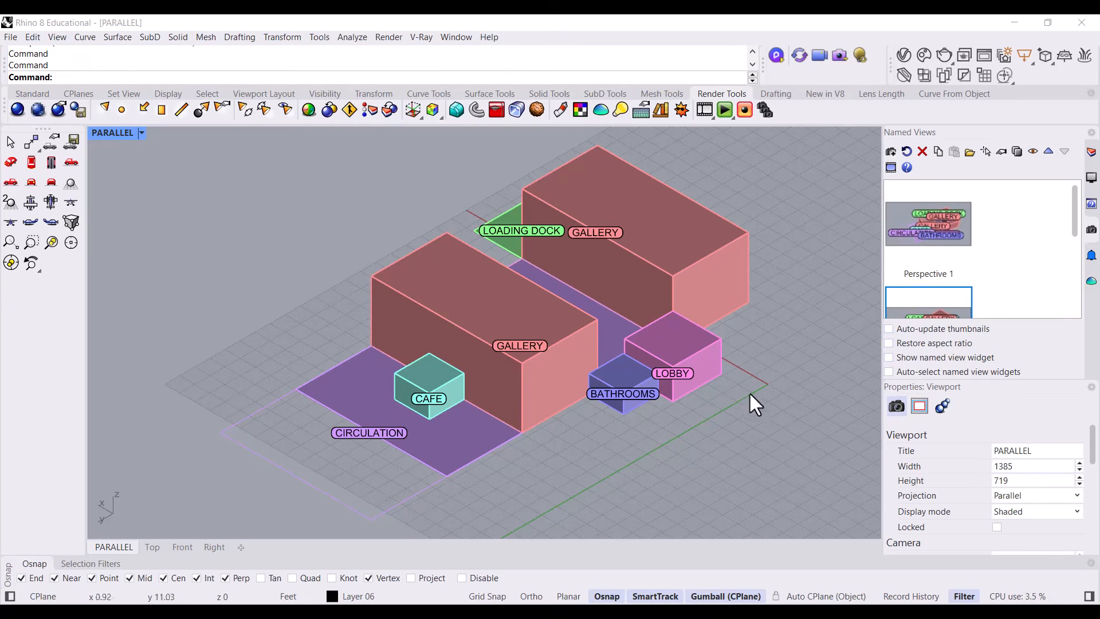
right_drag(774, 307, 669, 372)
double_click(933, 300)
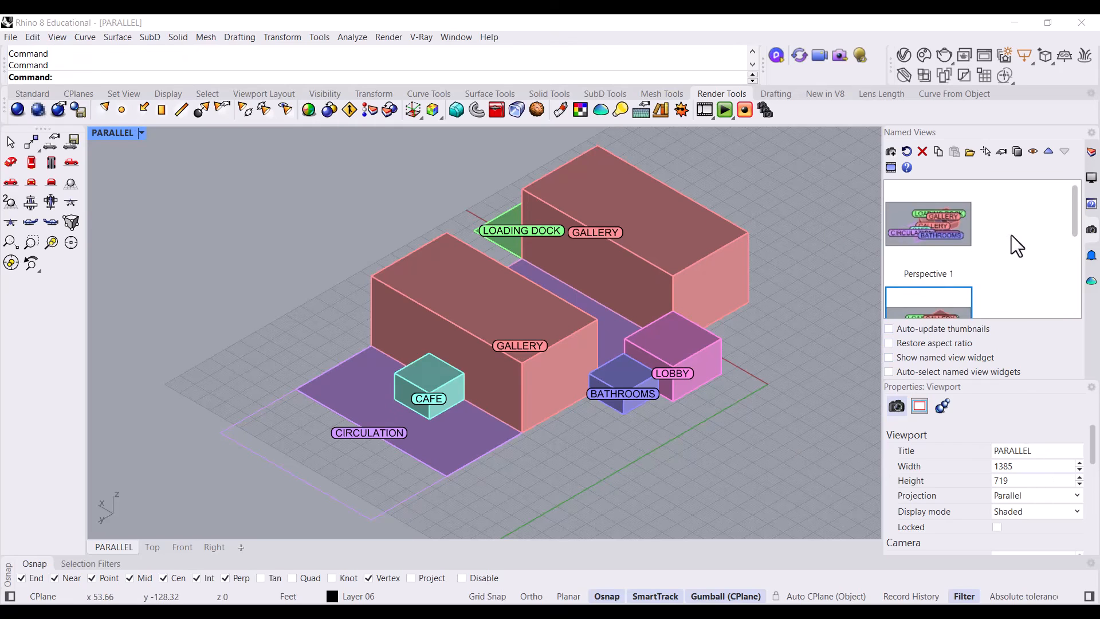
Hide the OPTION 1 layer and show the OPTION 3 layer in the same parallel view
click(1091, 152)
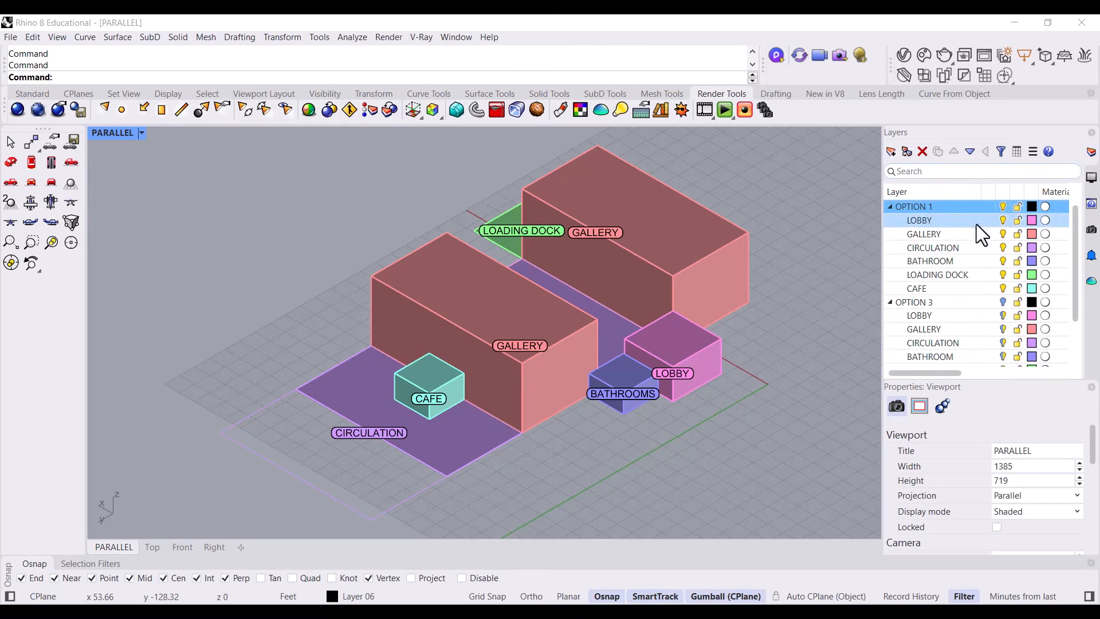
click(1003, 207)
click(1003, 302)
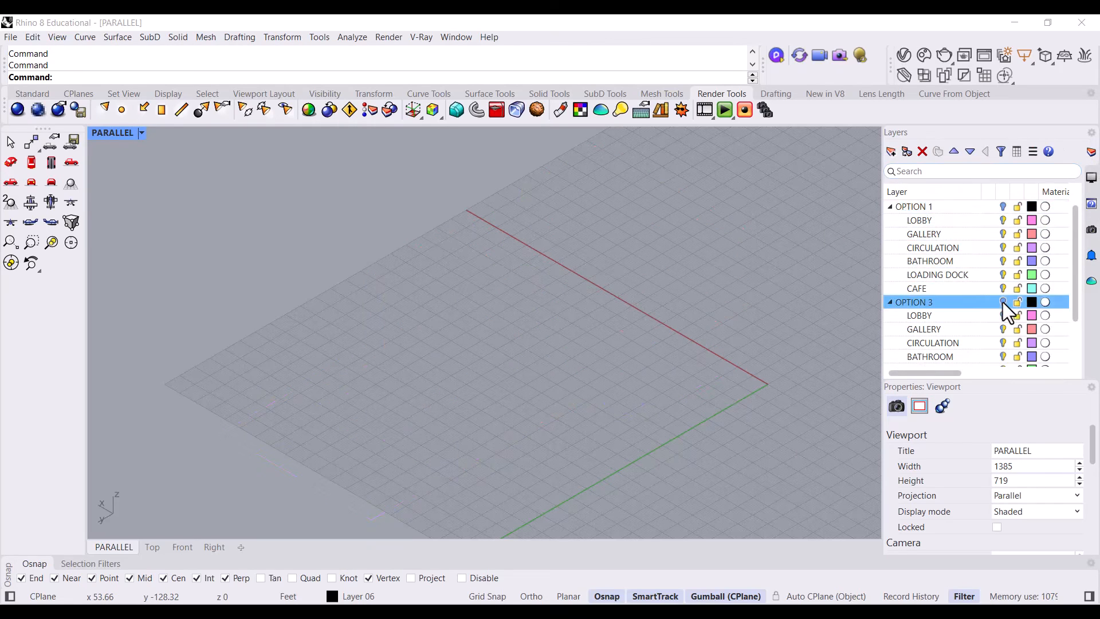